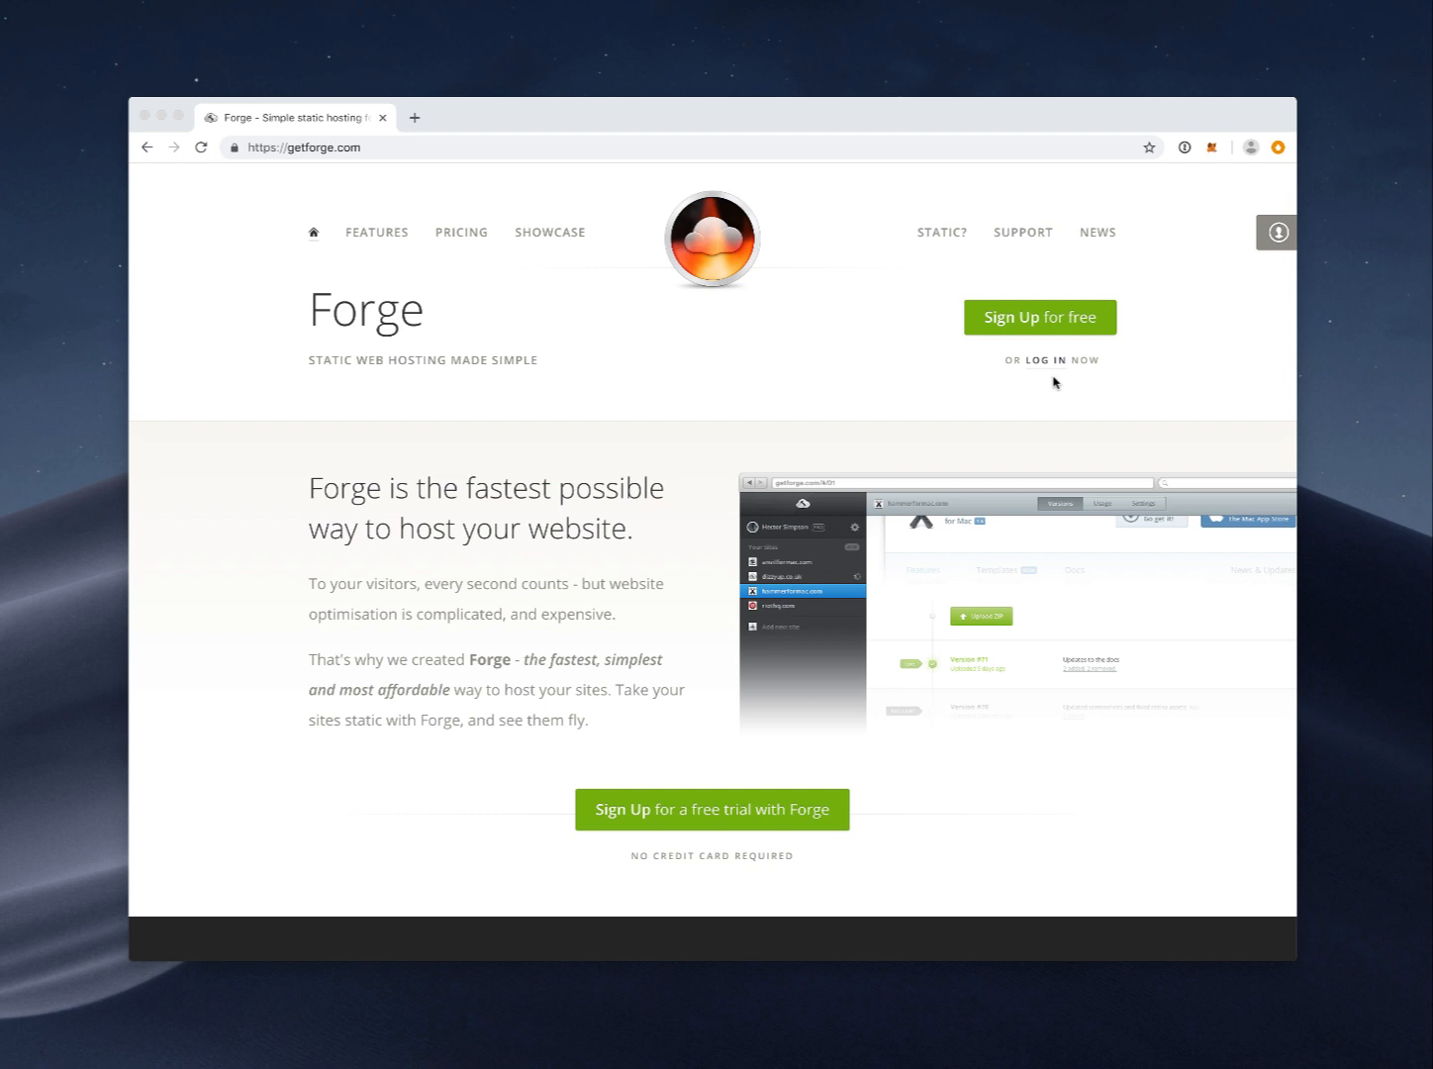
# Step: Submit the Forge sign-up form with name, e-mail and password; it reports 'Email has already been taken'
pyautogui.click(1039, 319)
pyautogui.write('Steve ')
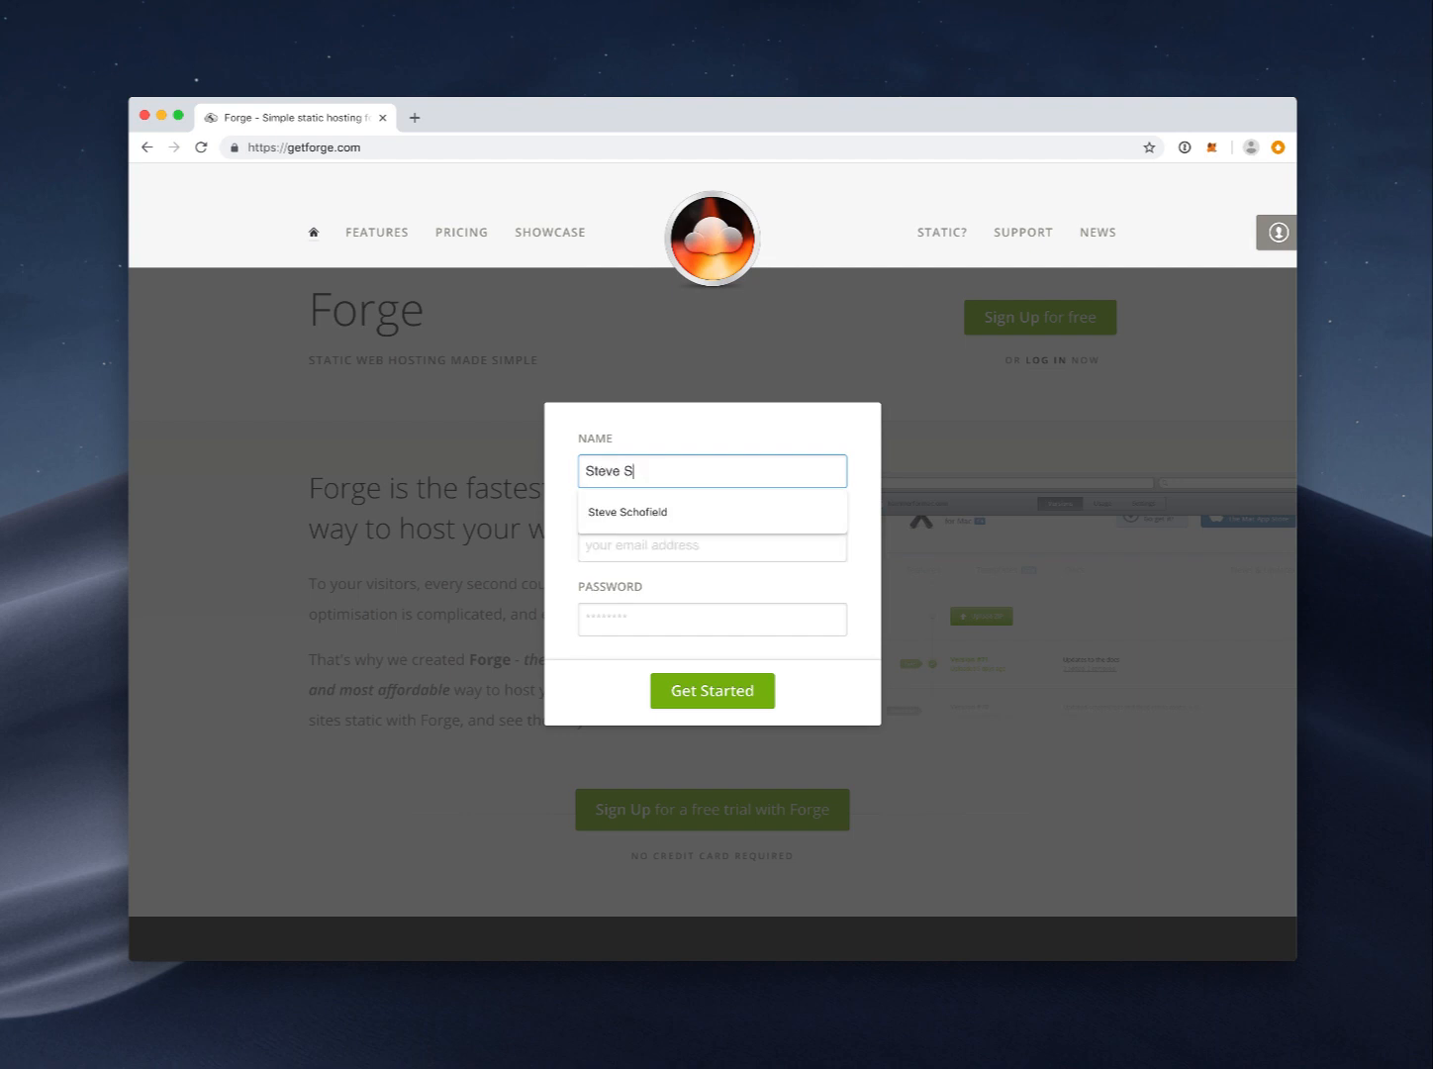
pyautogui.write('Schofield')
pyautogui.press('Tab')
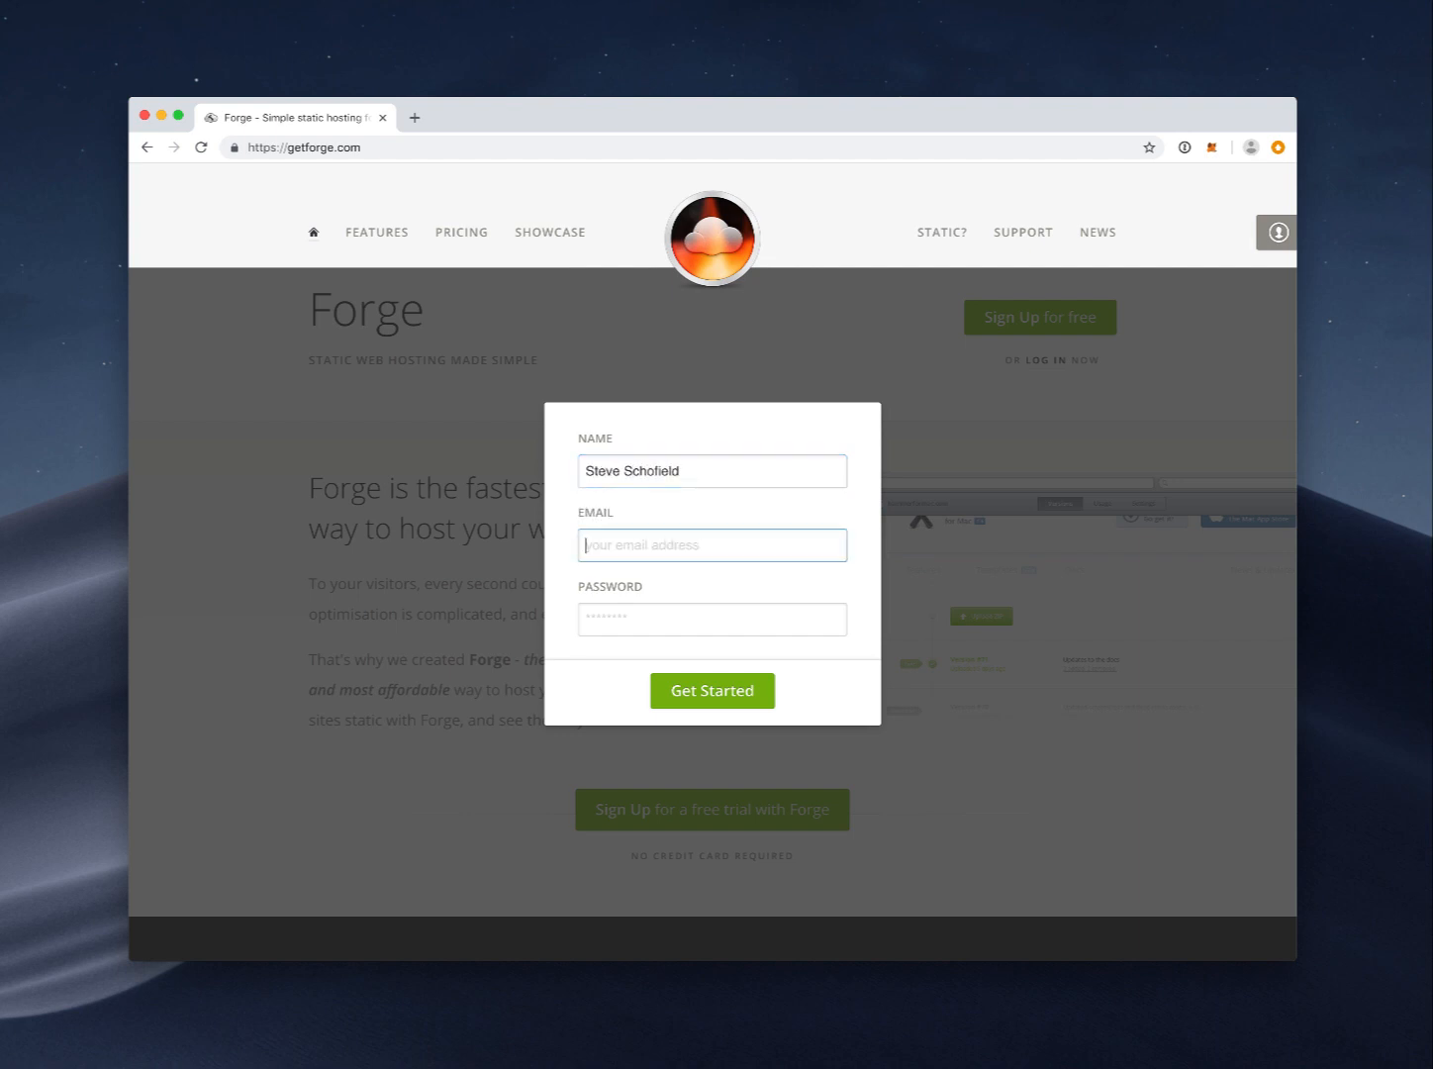
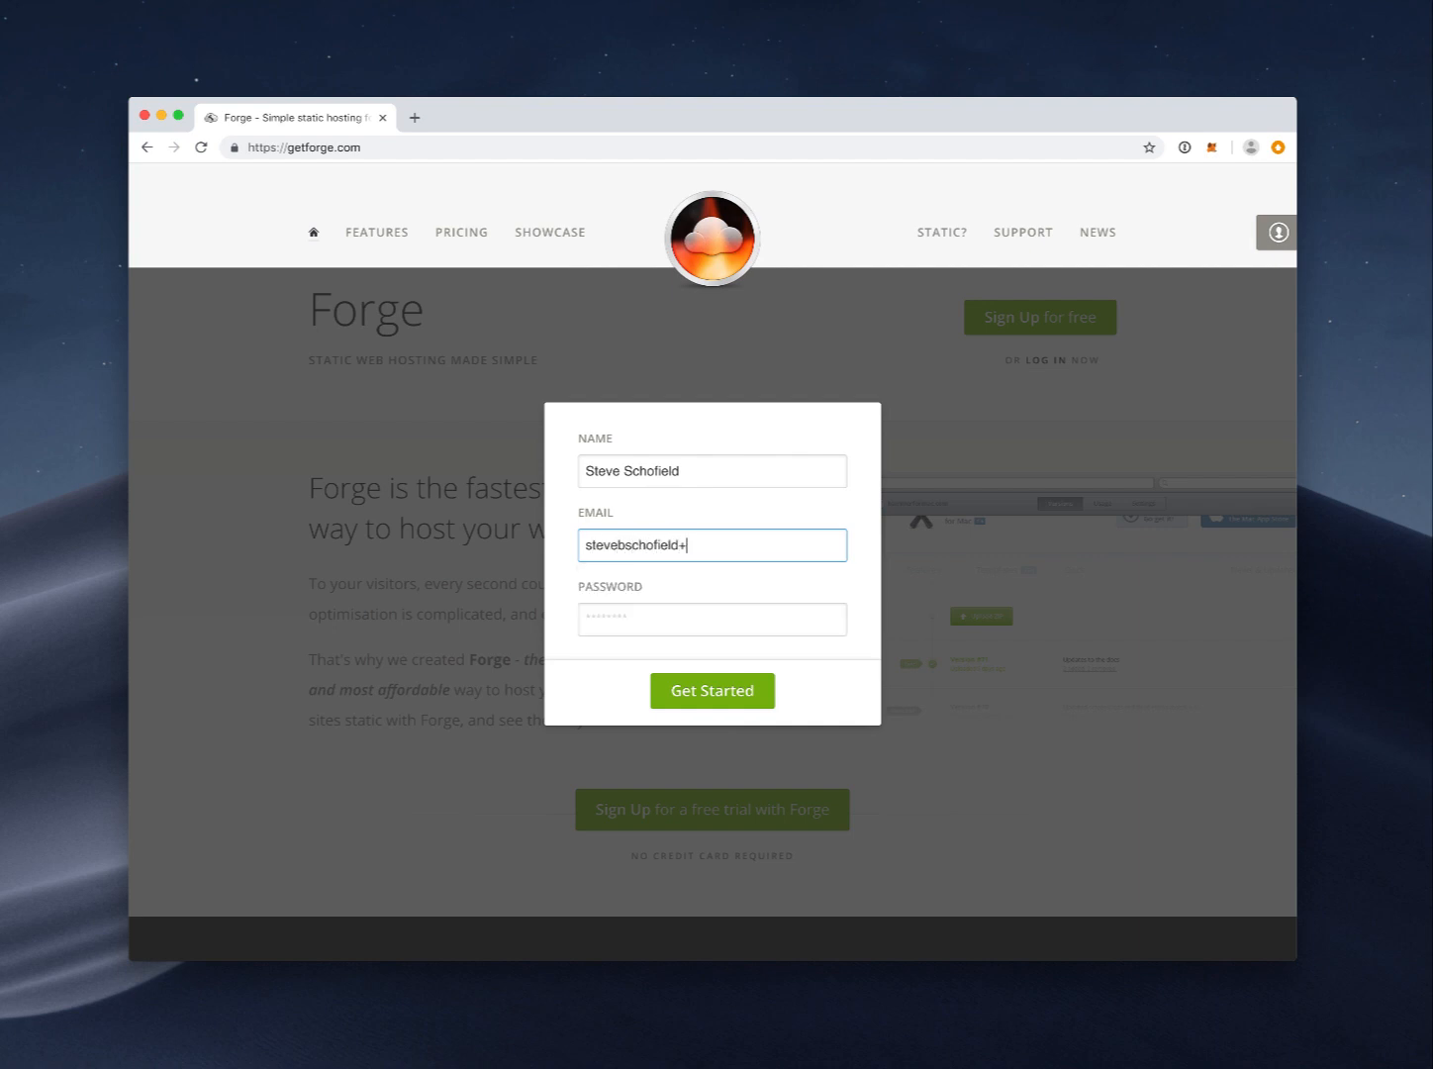
pyautogui.press('Tab')
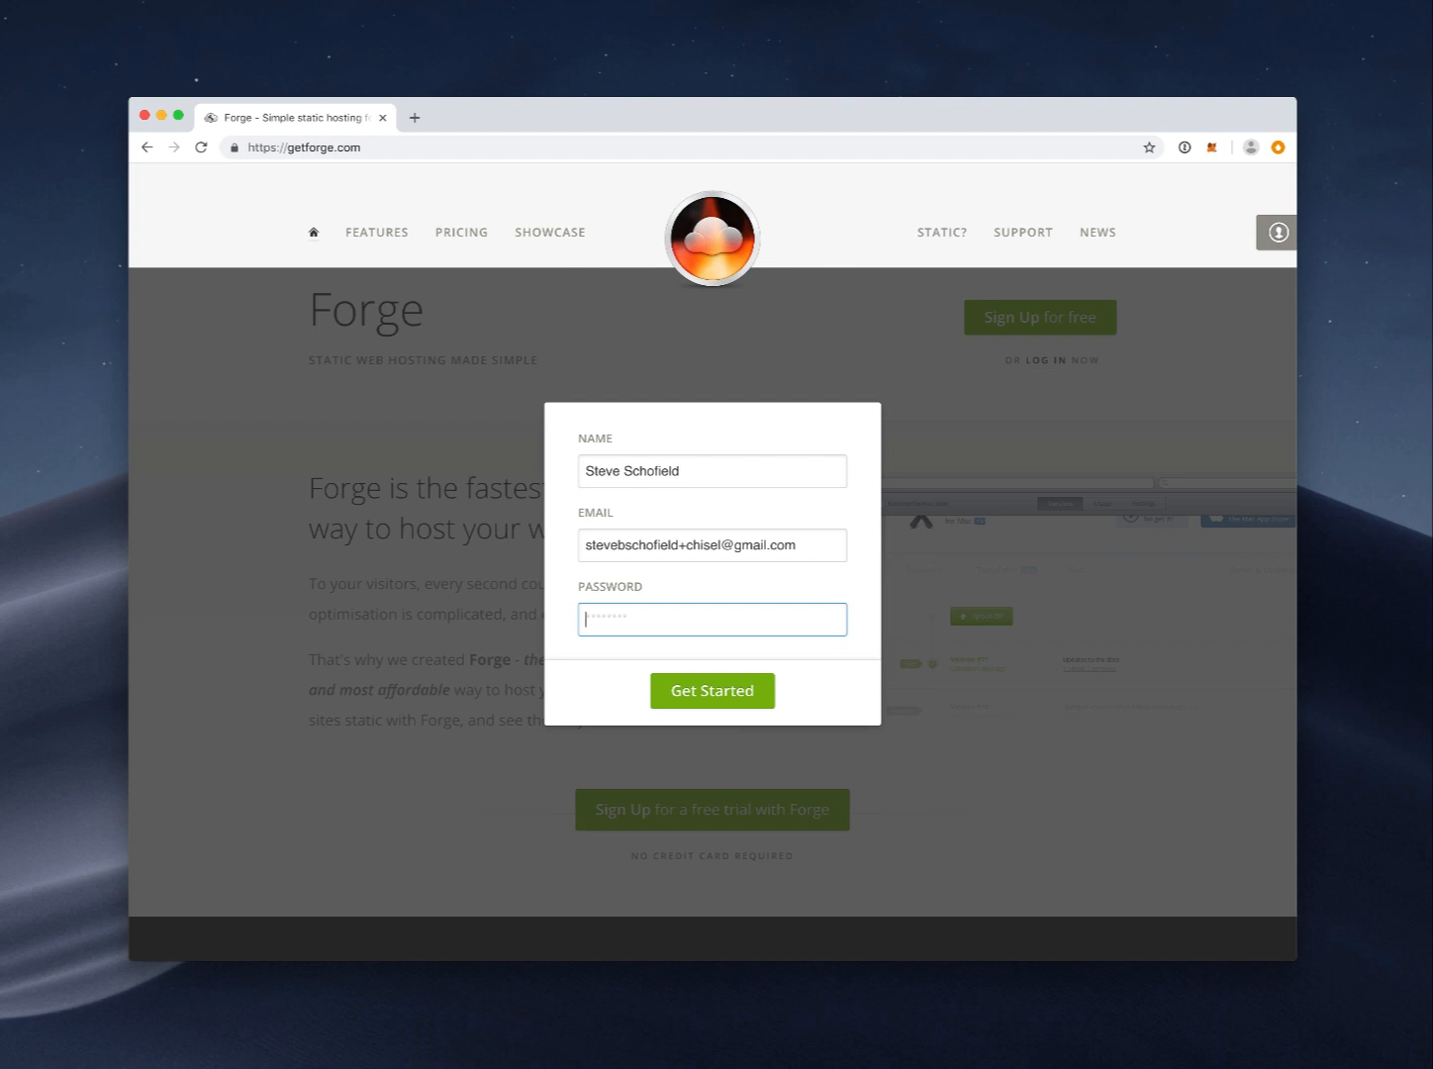
pyautogui.write('••')
pyautogui.click(728, 690)
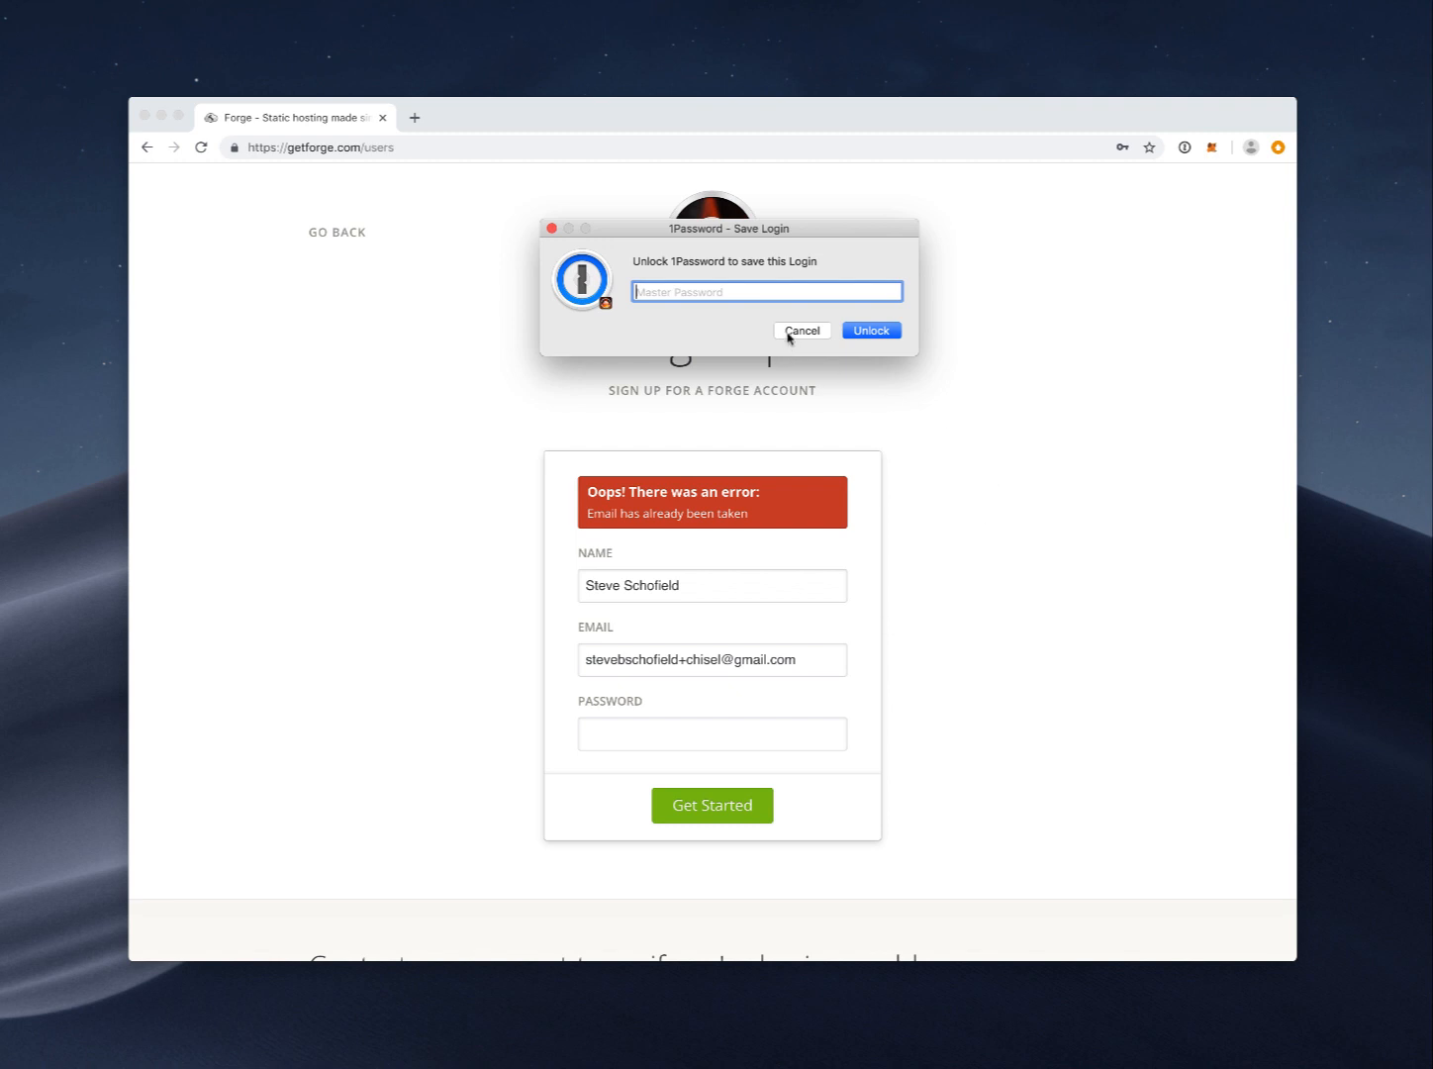
# Step: Decline the password manager prompt and change the e-mail alias to a new one
pyautogui.click(792, 330)
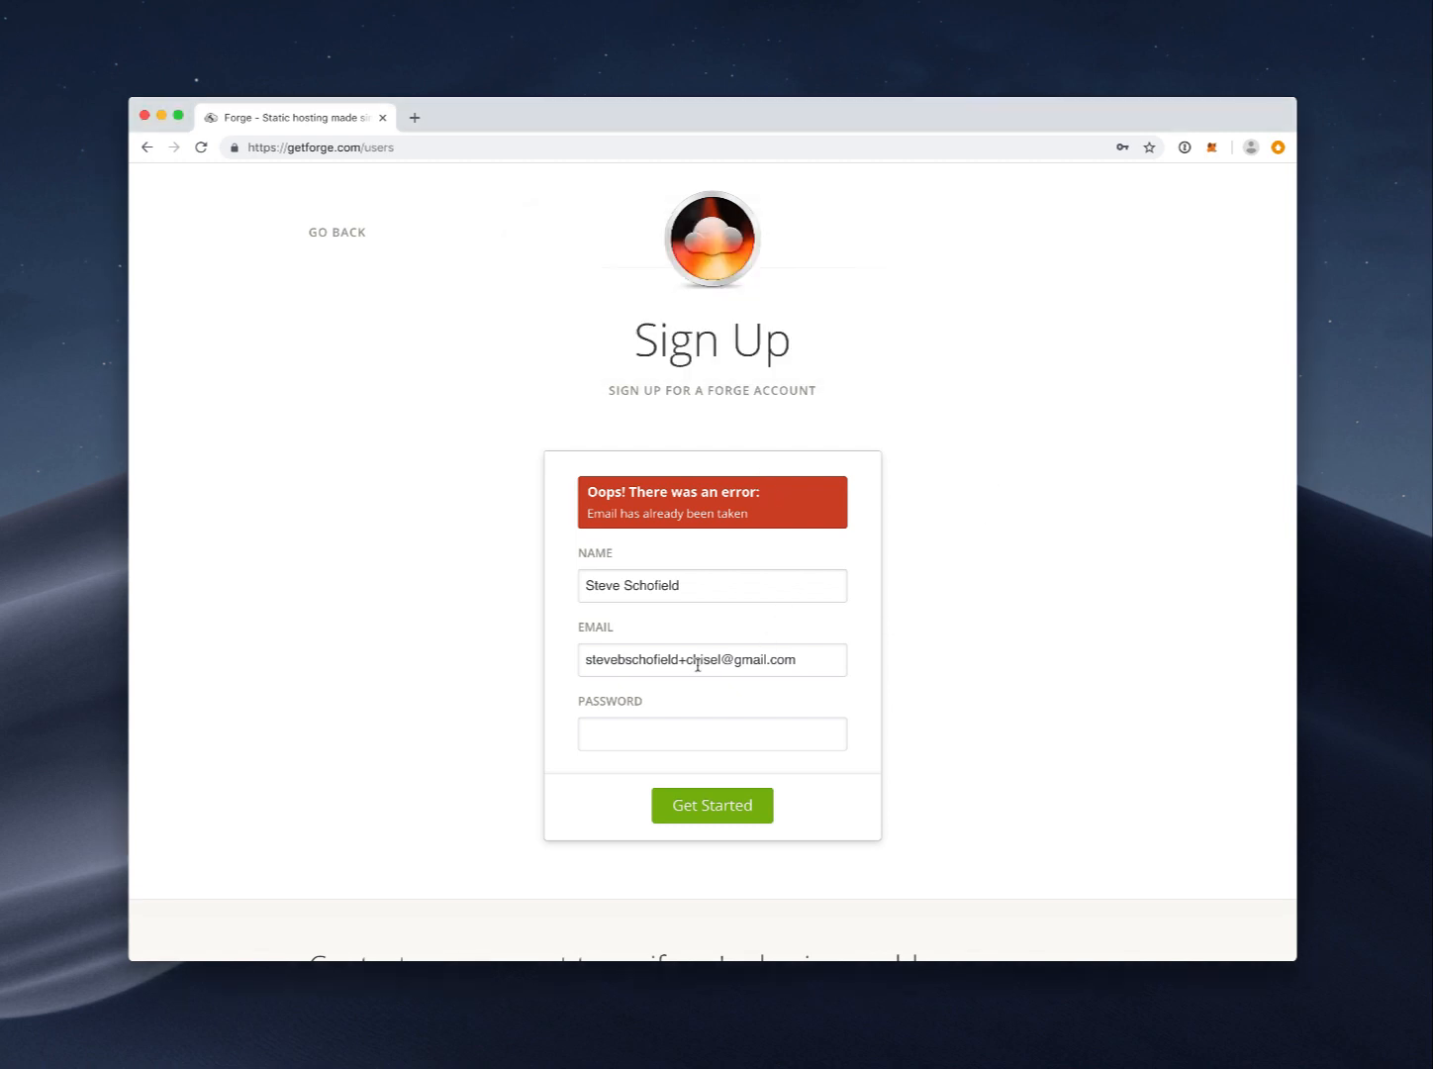
pyautogui.moveTo(687, 661); pyautogui.dragTo(723, 660)
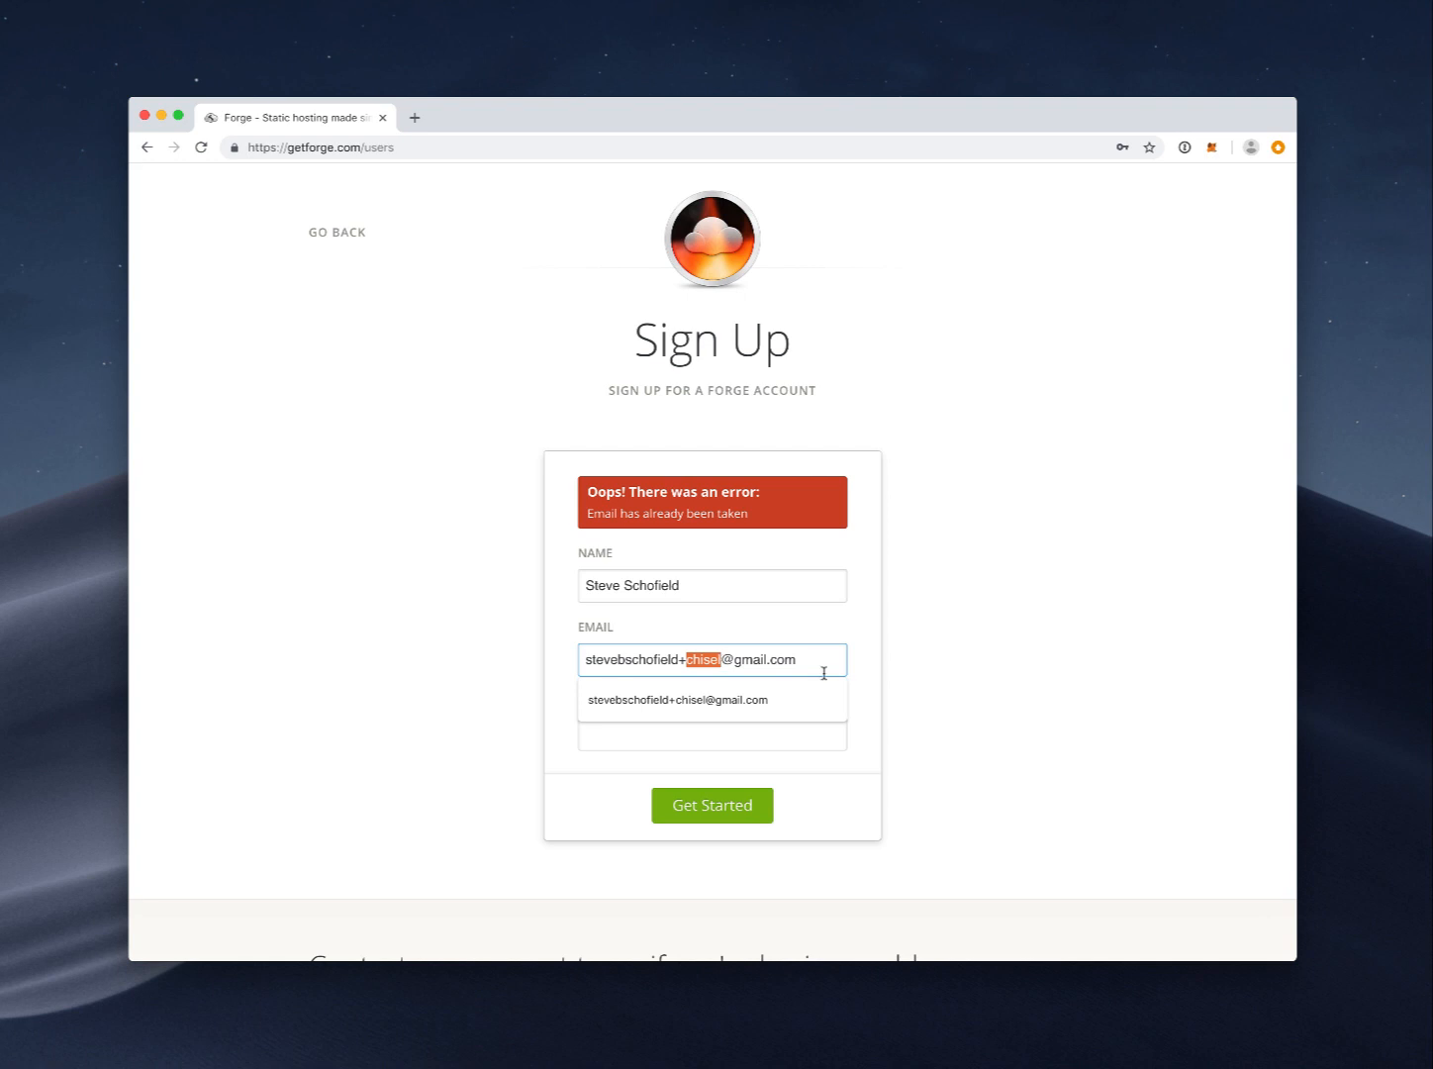
pyautogui.write('chiseldeo')
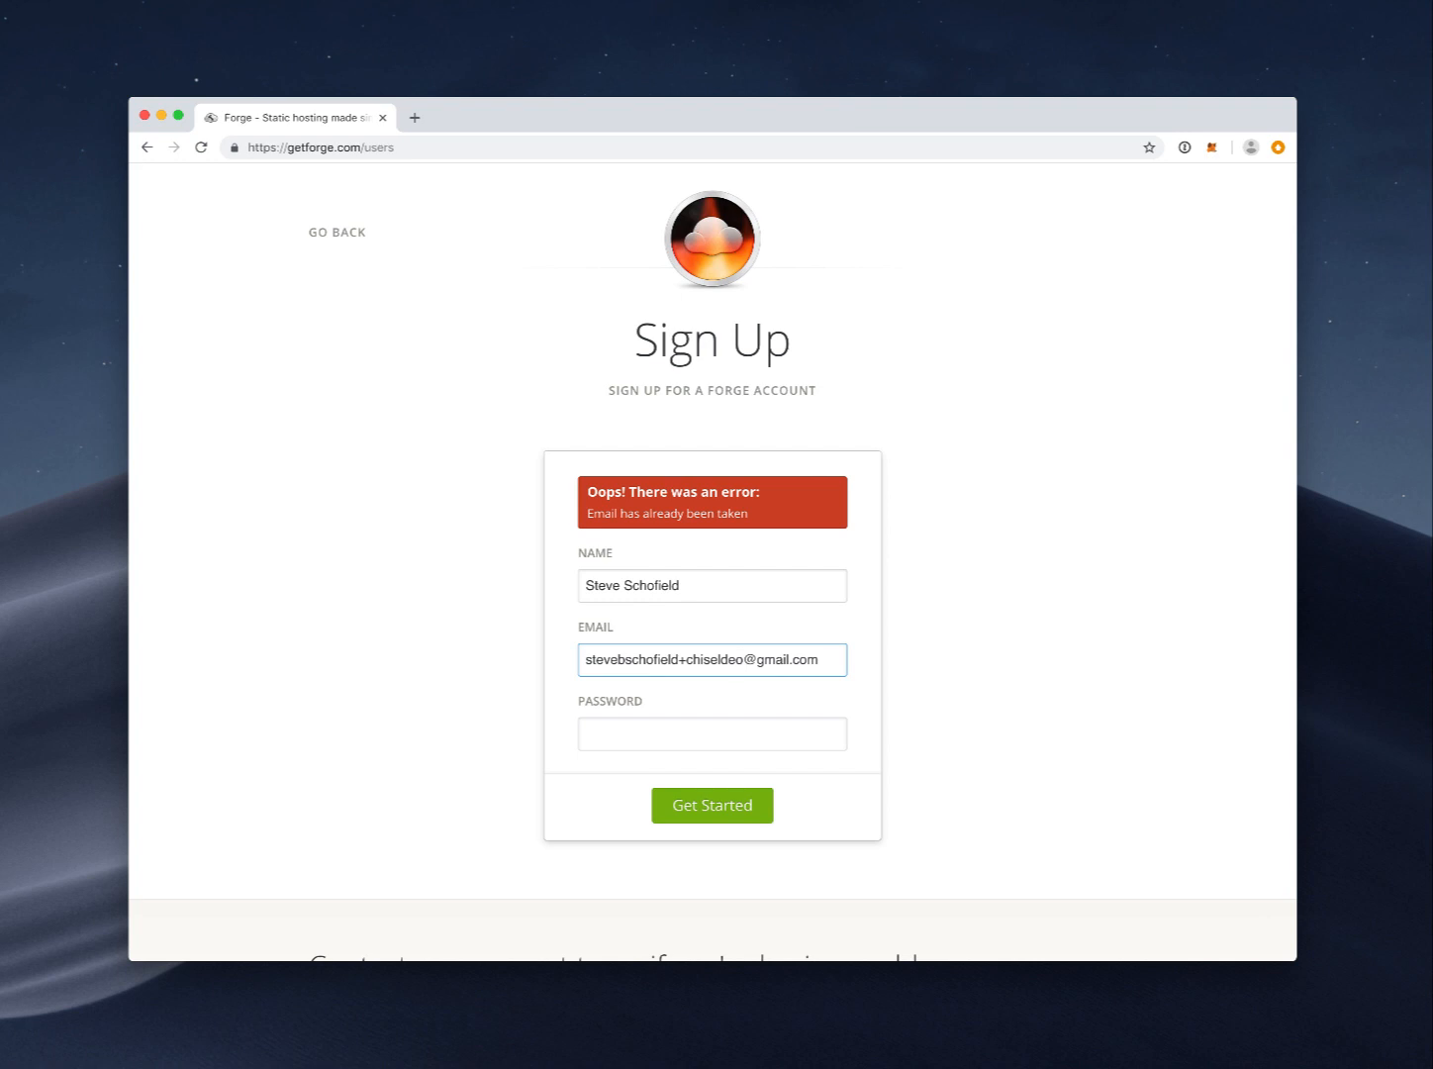
pyautogui.press('BackSpace')
pyautogui.write('mo')
# Step: Re-enter the password, resubmit sign-up, and enter the password in the login form
pyautogui.click(673, 732)
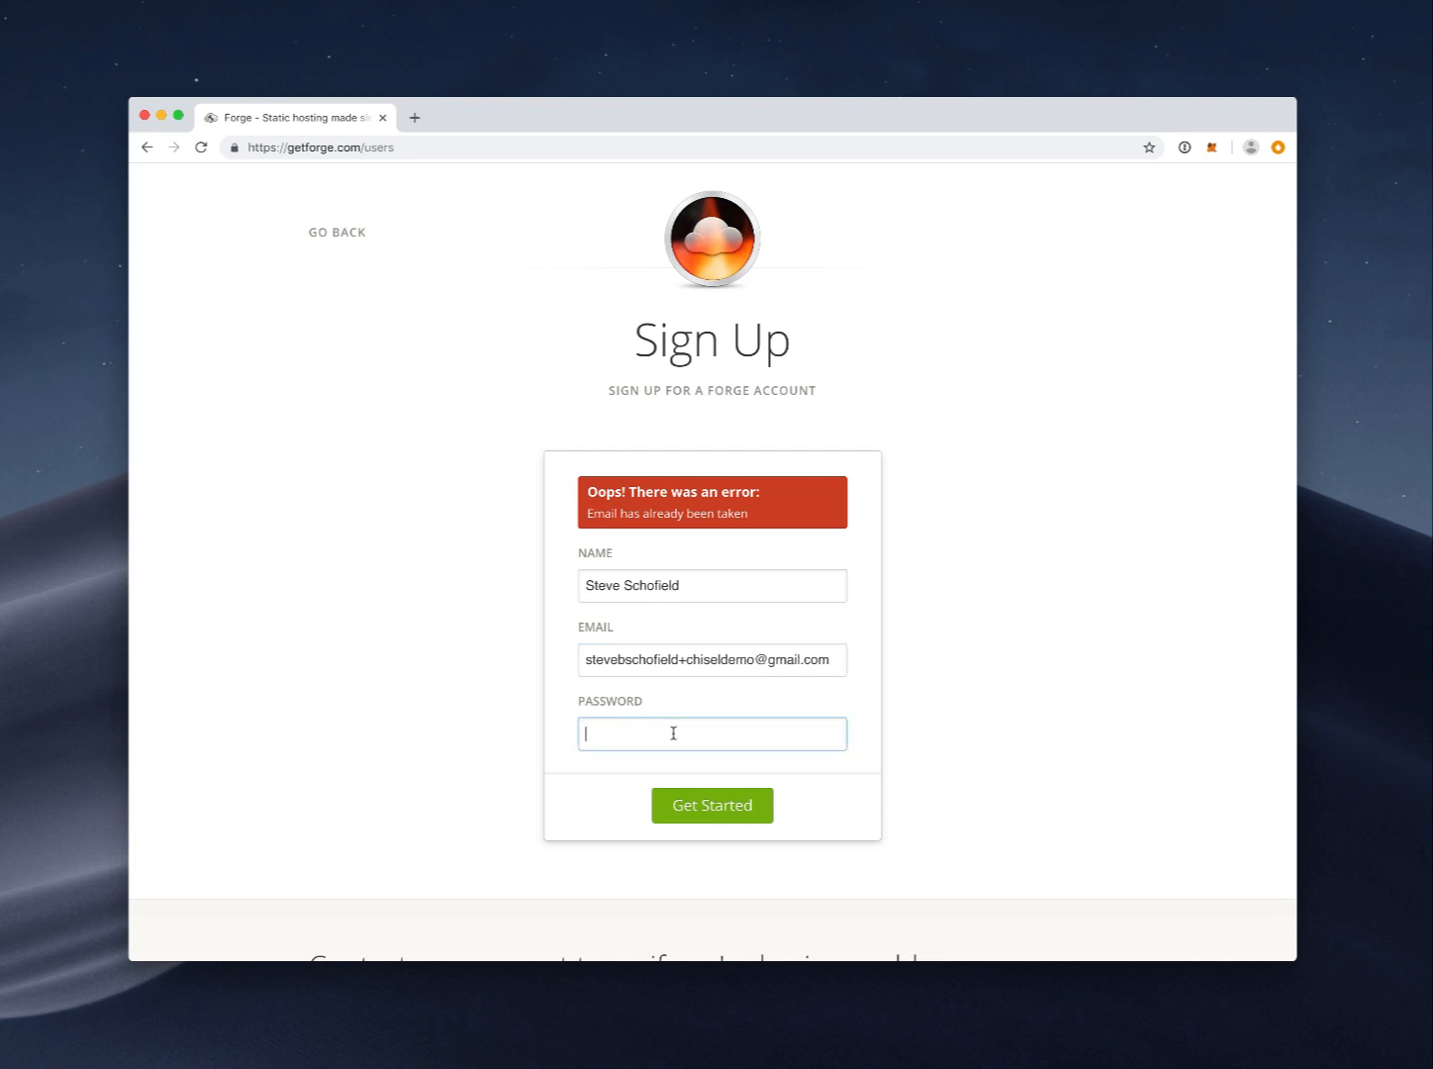
pyautogui.write('********')
pyautogui.click(688, 802)
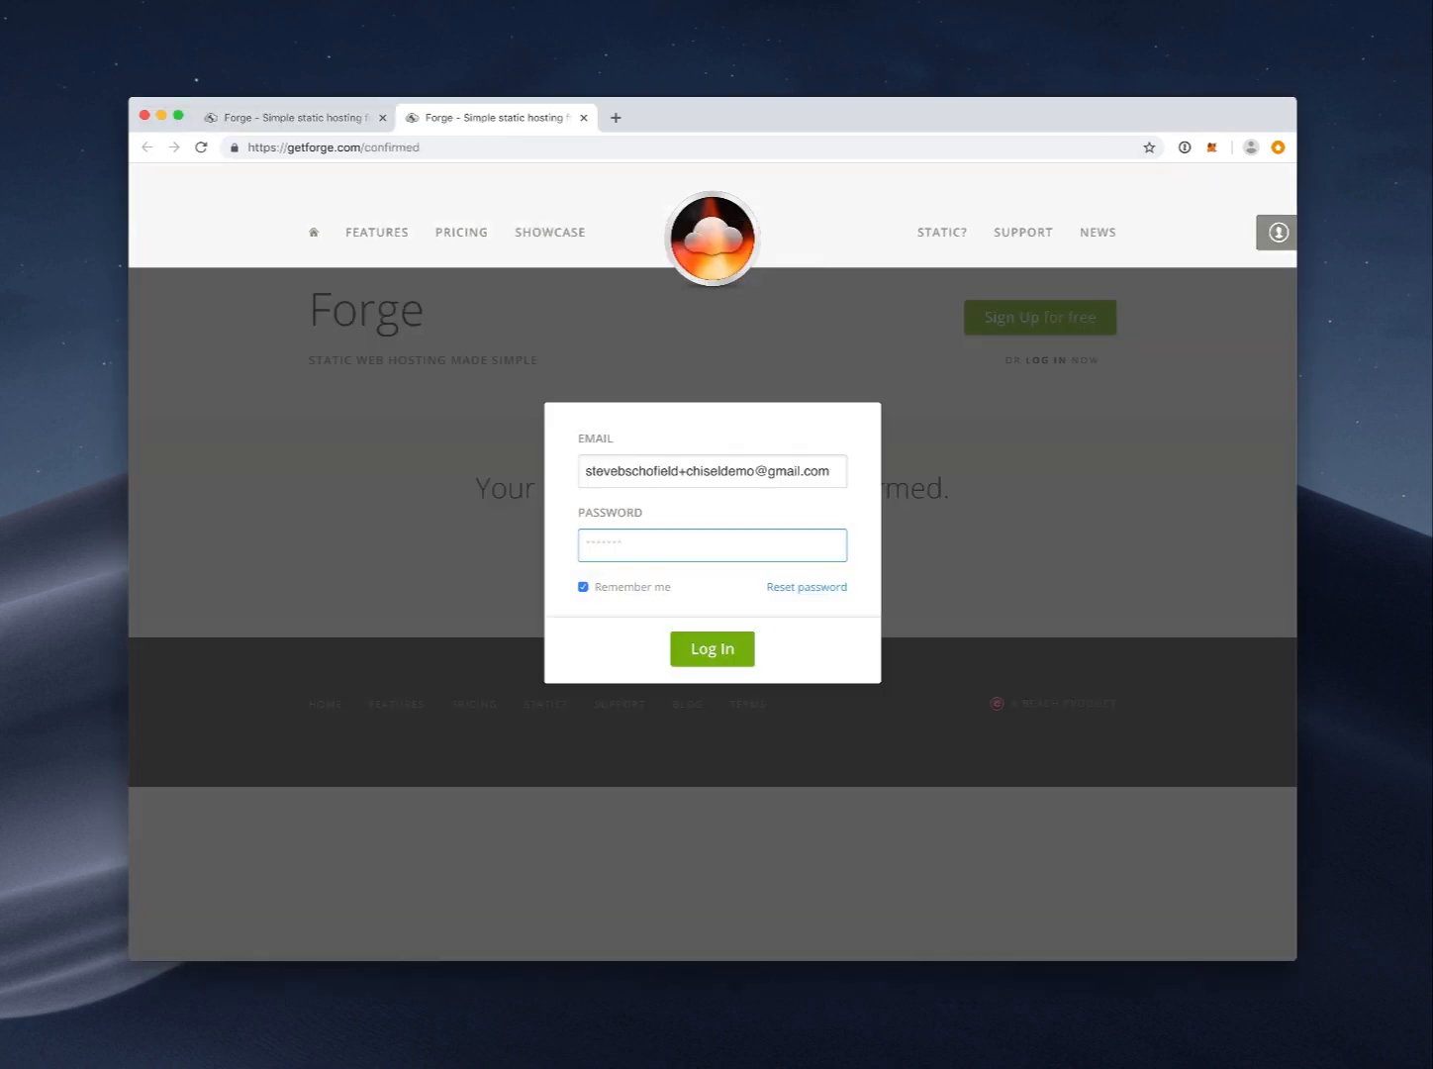
pyautogui.write('****')
# Step: Log in, dismiss the password-save and chat prompts, and start adding a new site
pyautogui.click(710, 648)
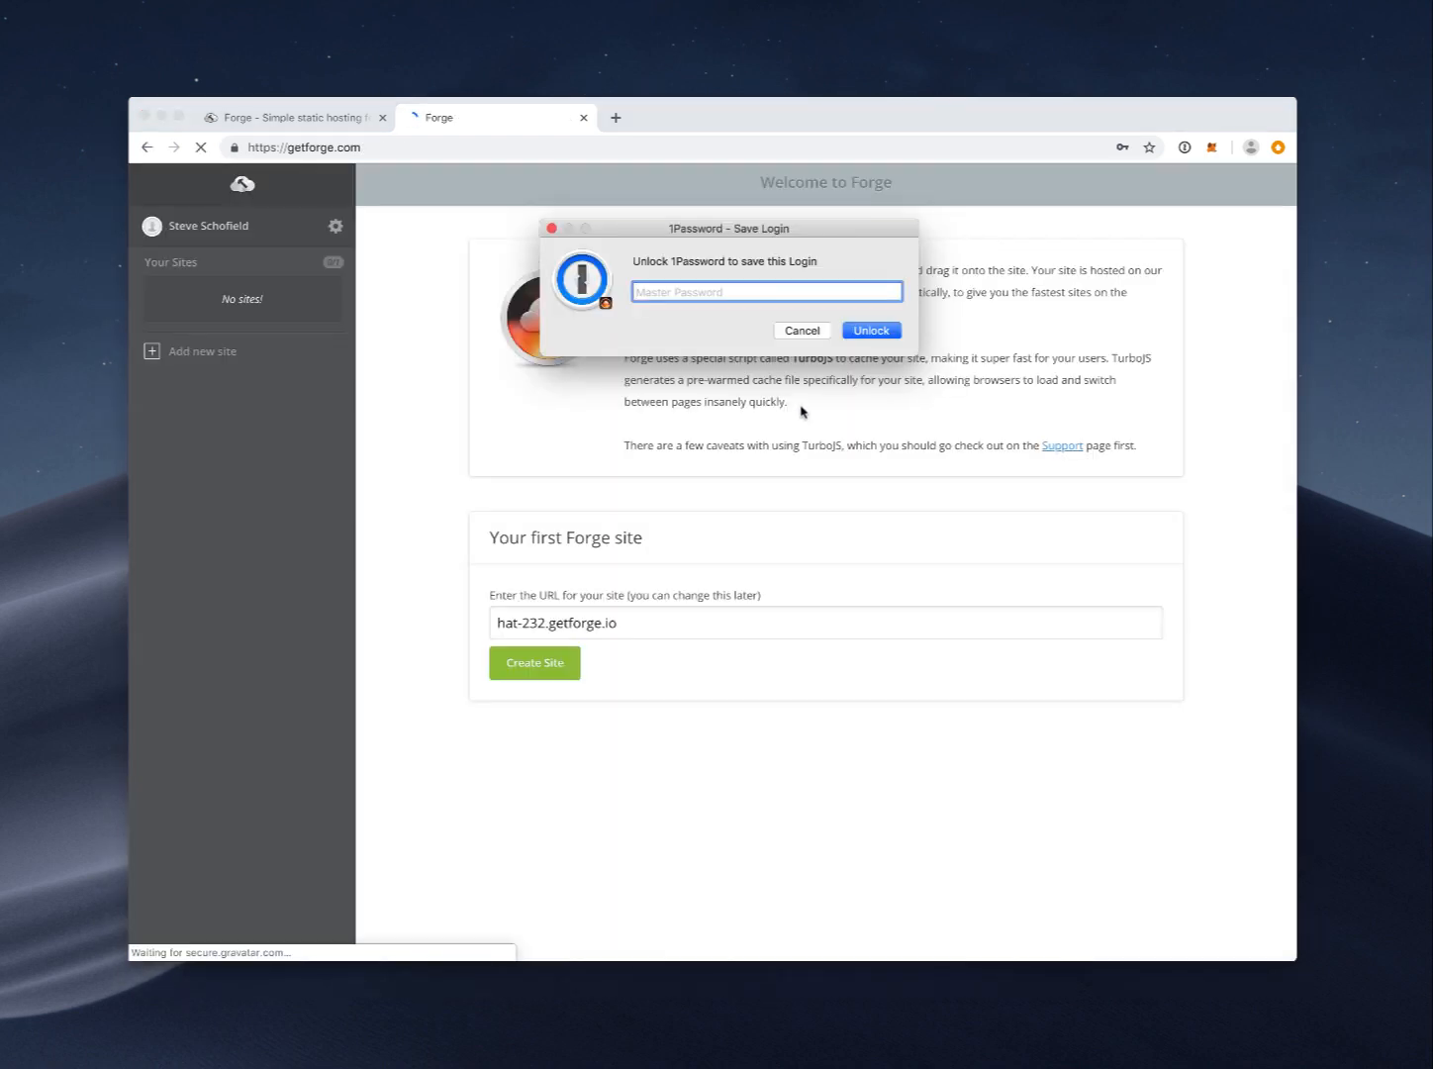
pyautogui.click(806, 330)
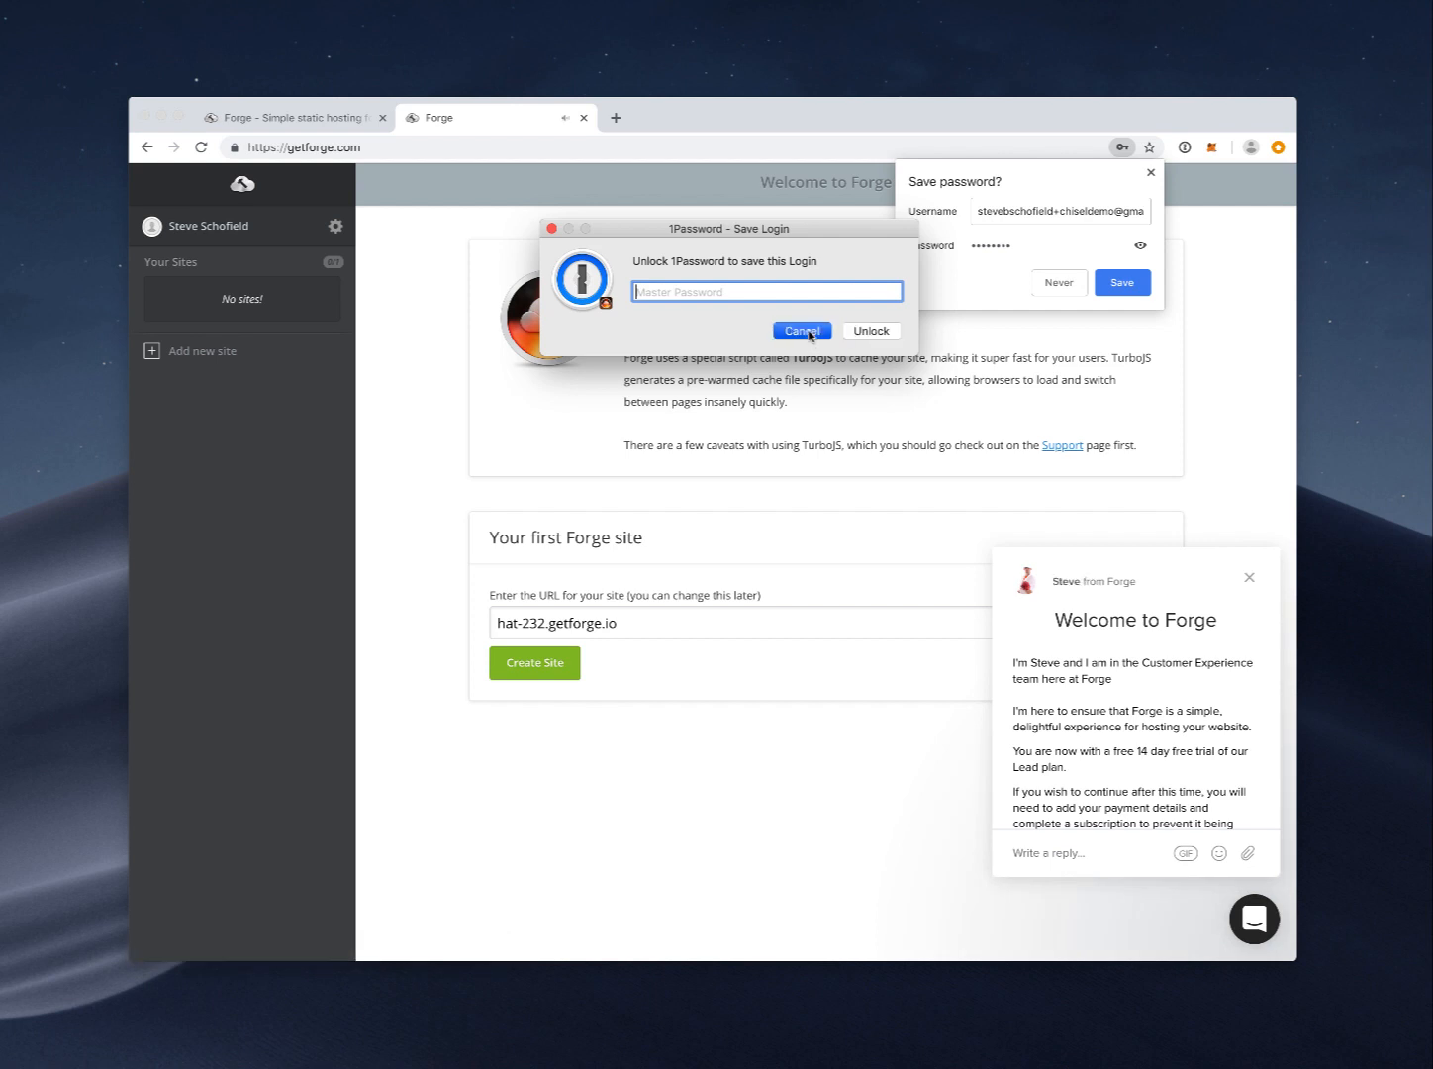
pyautogui.click(1149, 175)
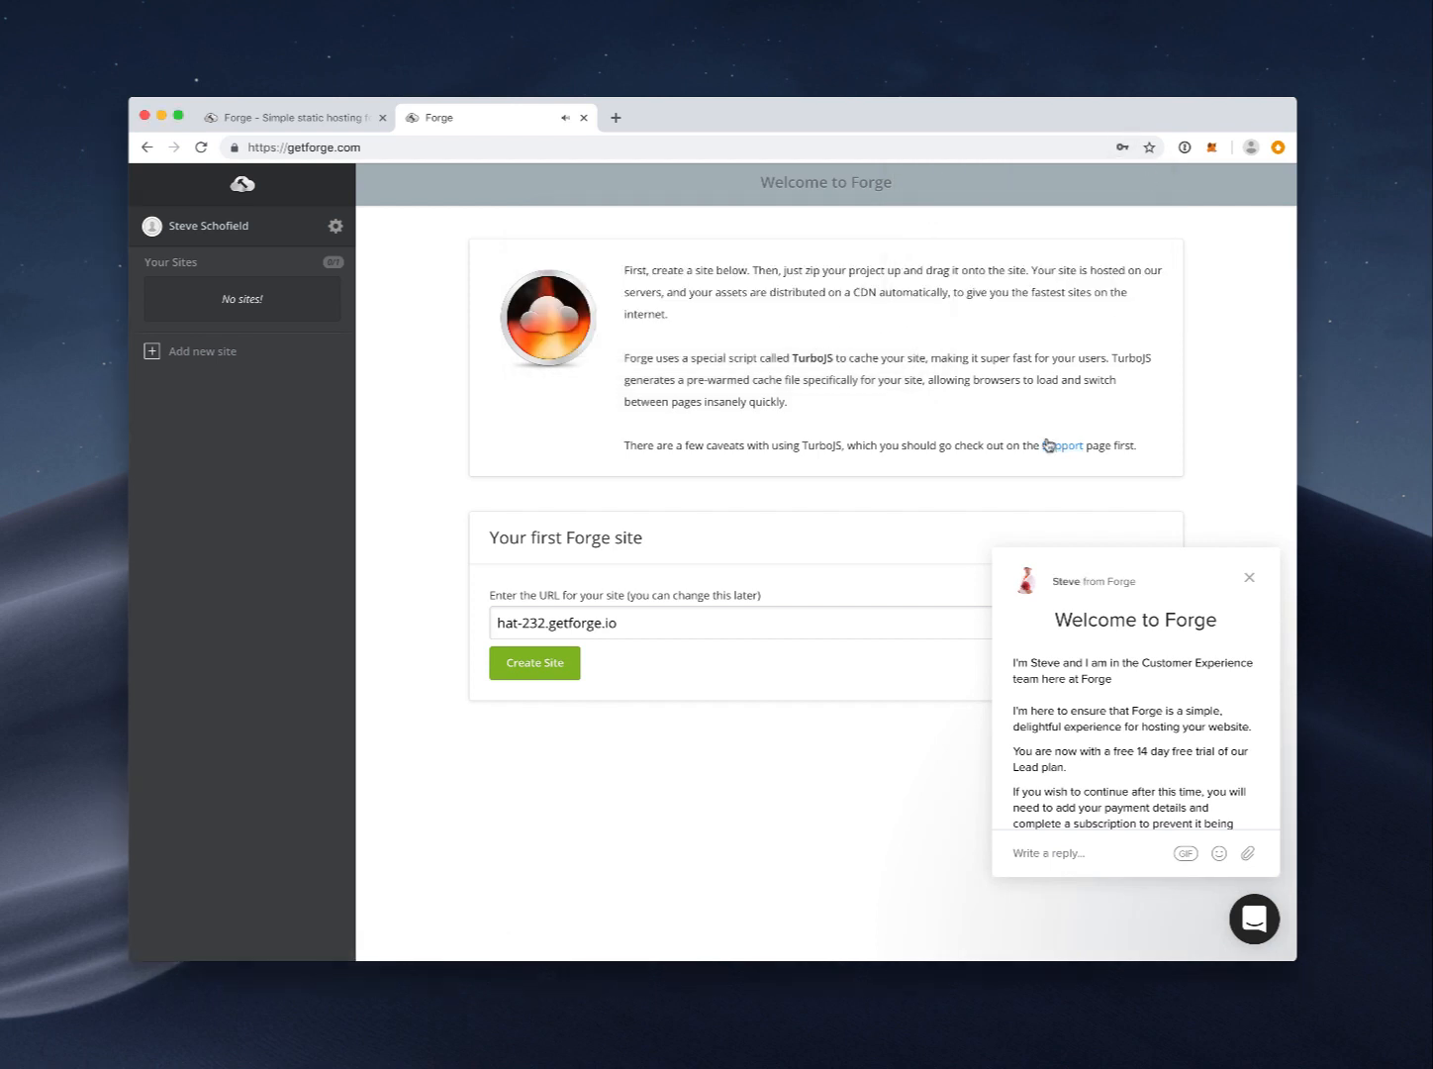
pyautogui.click(1250, 582)
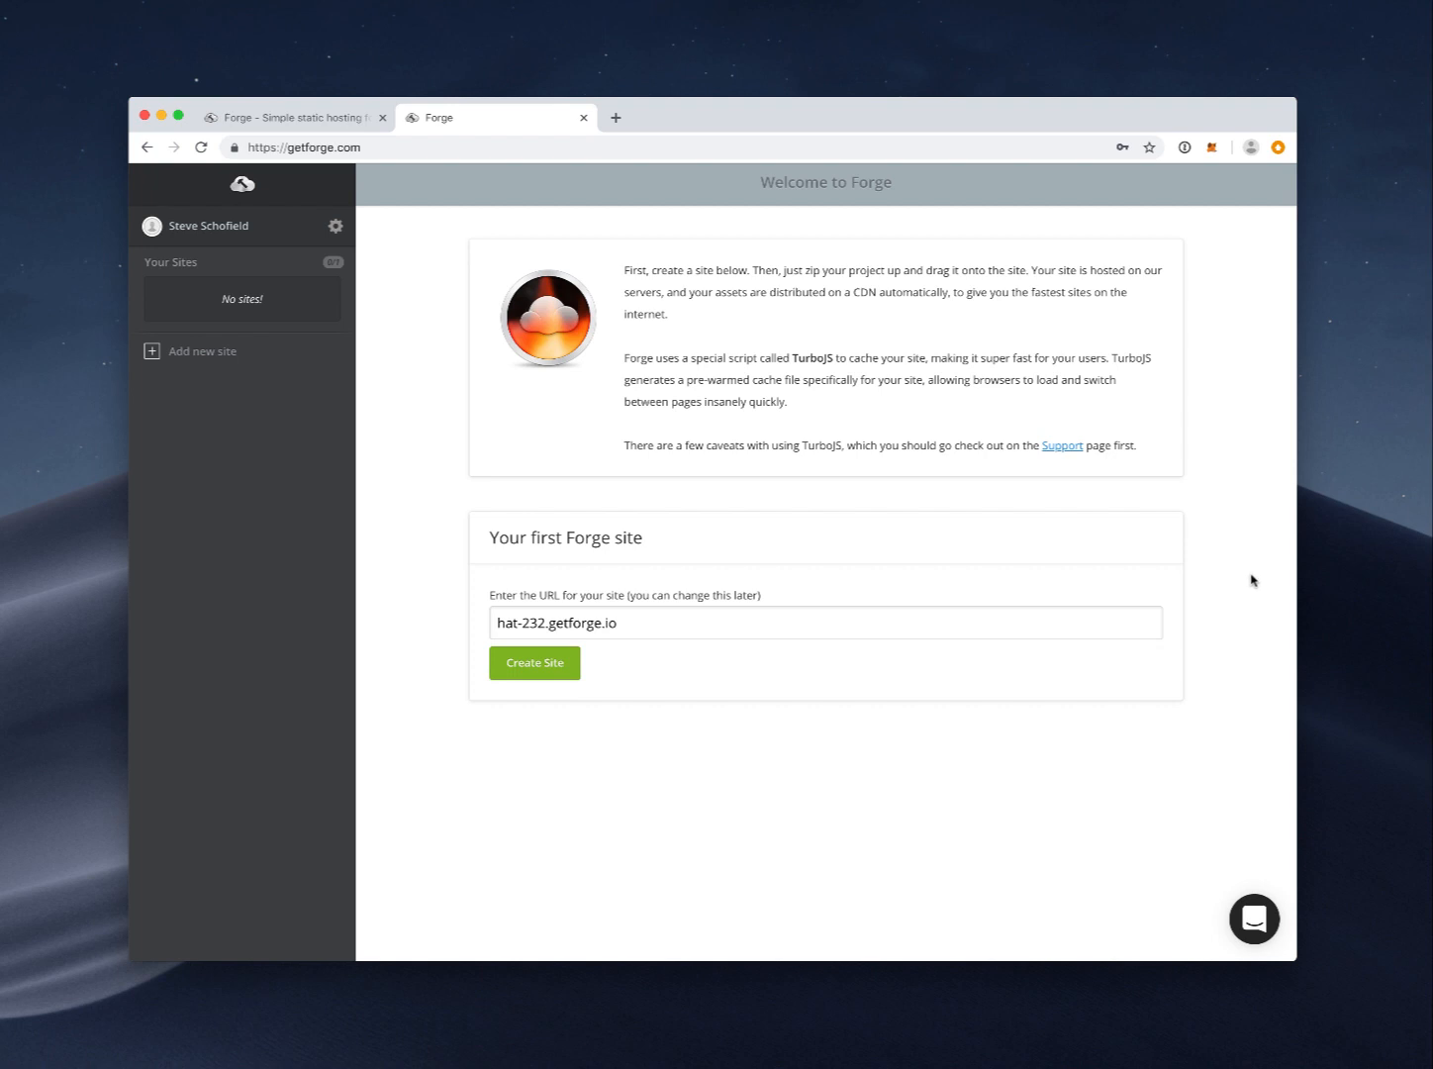
pyautogui.click(206, 353)
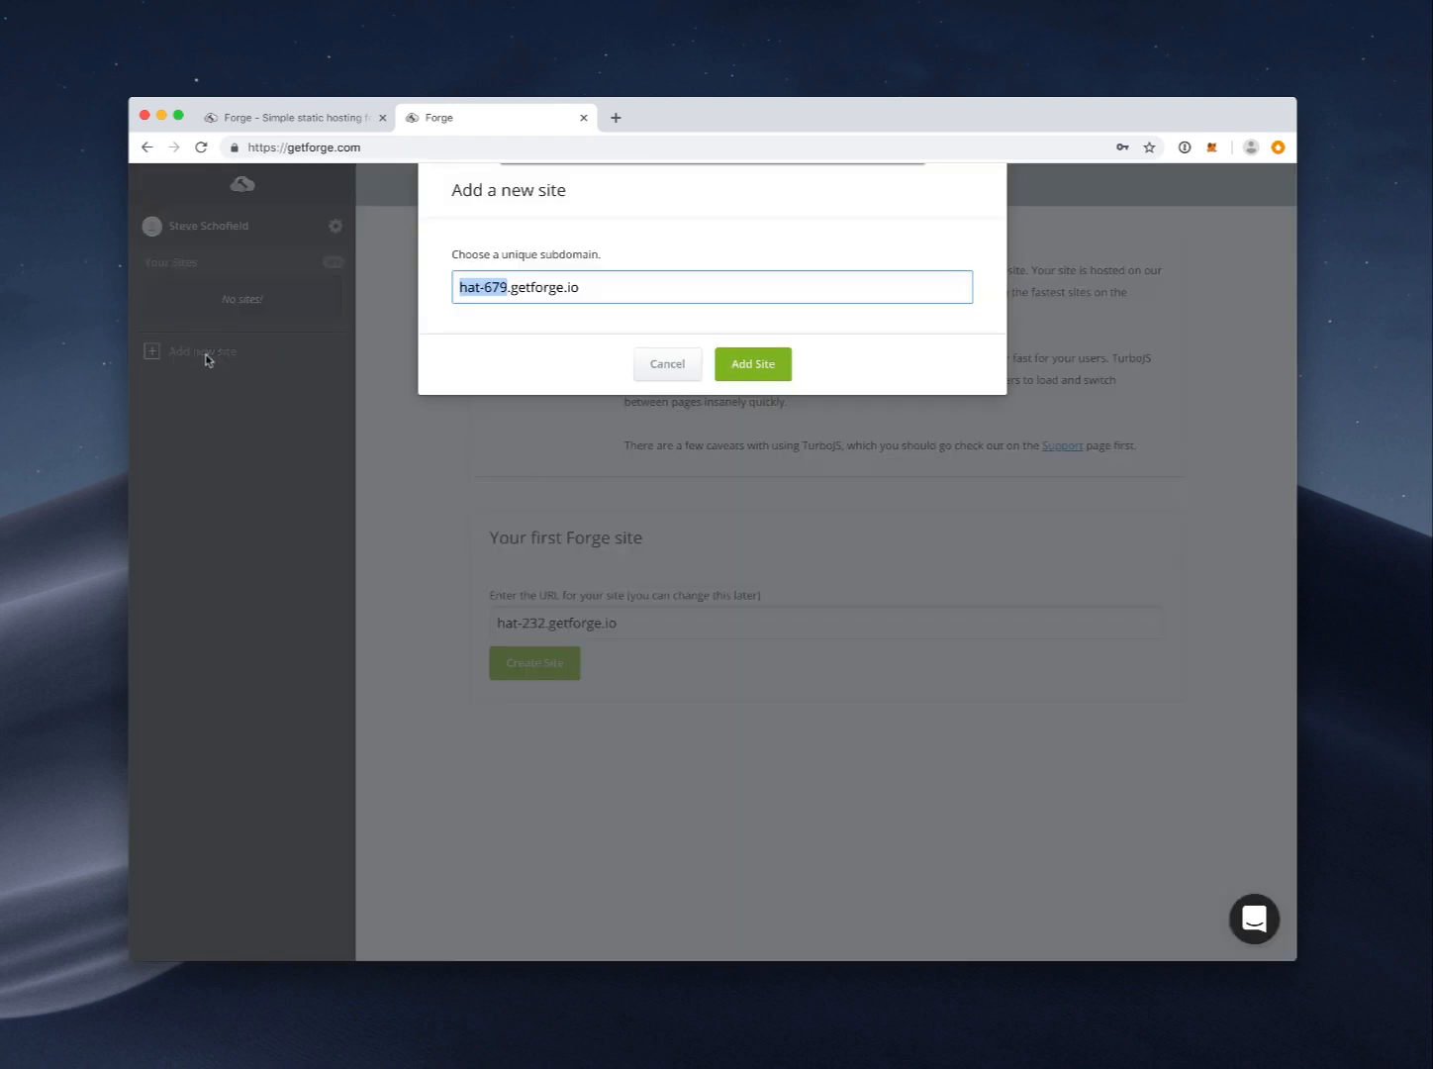
# Step: Create the site with subdomain chisel-demo-one.getforge.io
pyautogui.write('chisel')
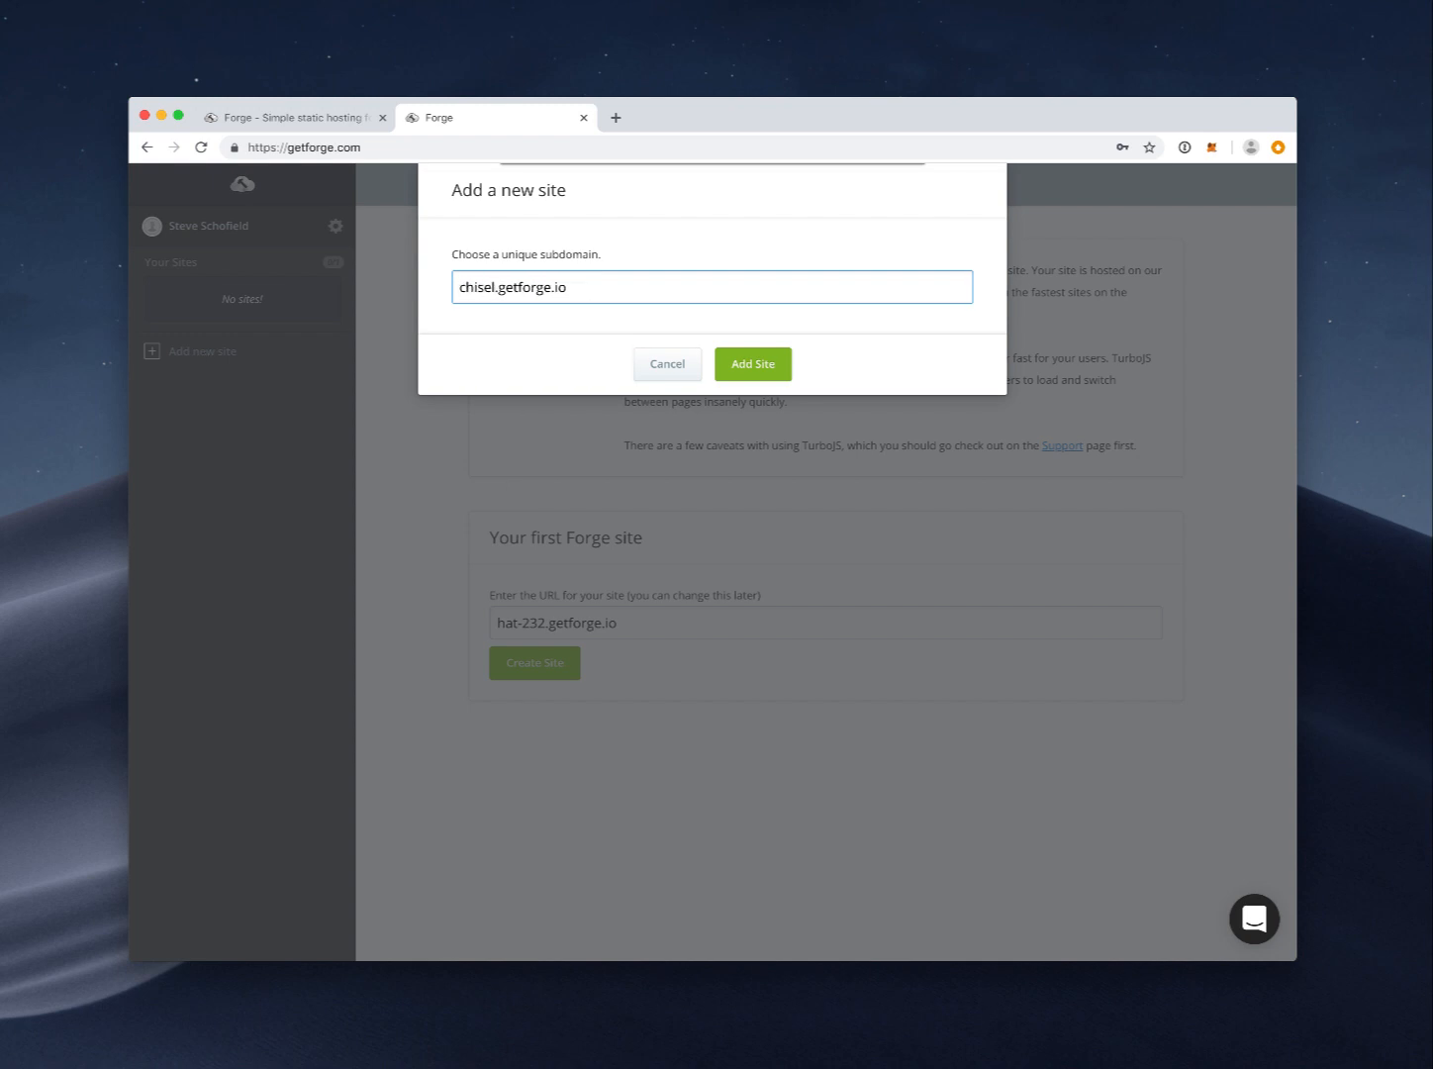
pyautogui.write('-demo-one')
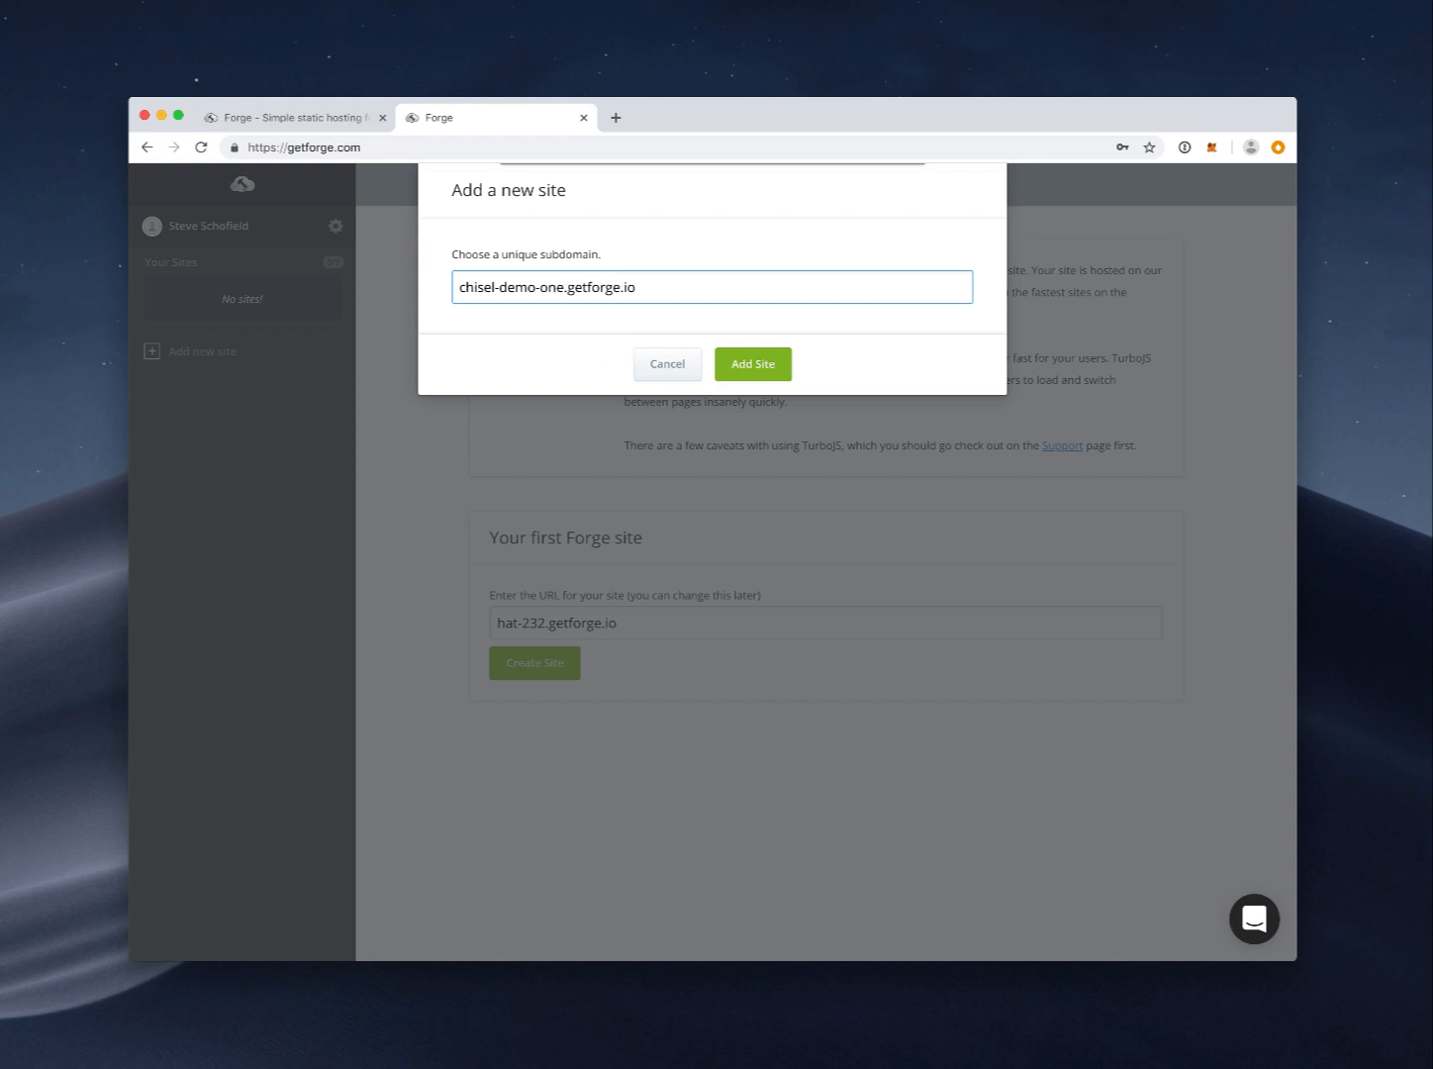
pyautogui.click(750, 365)
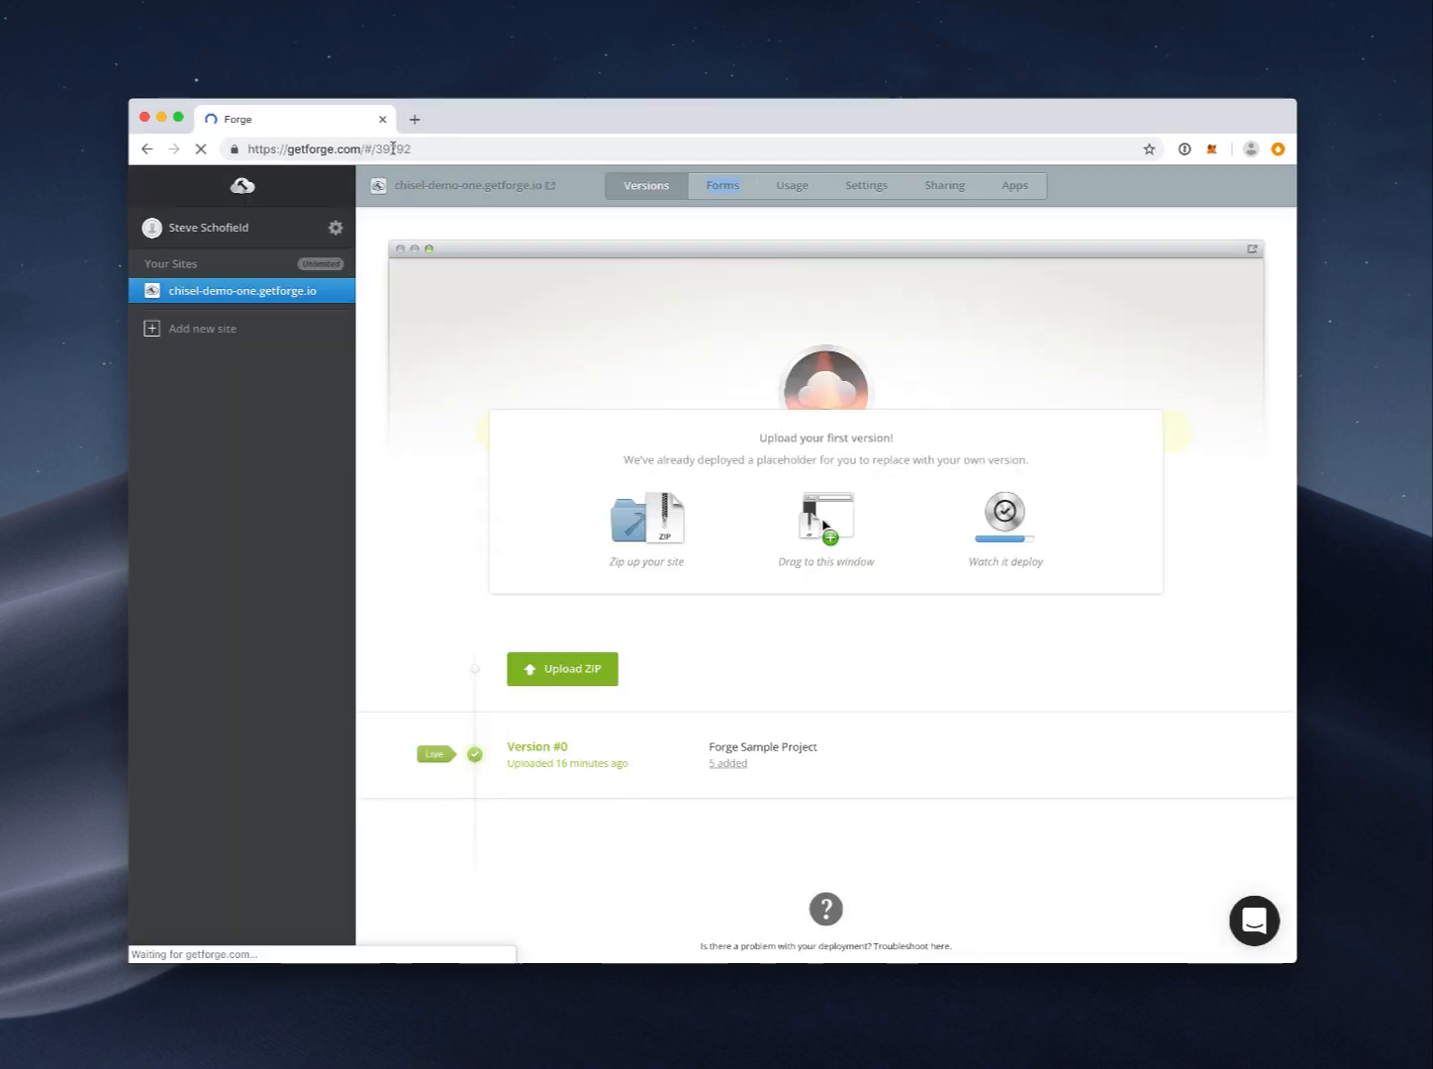
# Step: Browse the new site's Versions, Forms and Usage sections, ending on its Apps page
pyautogui.click(503, 150)
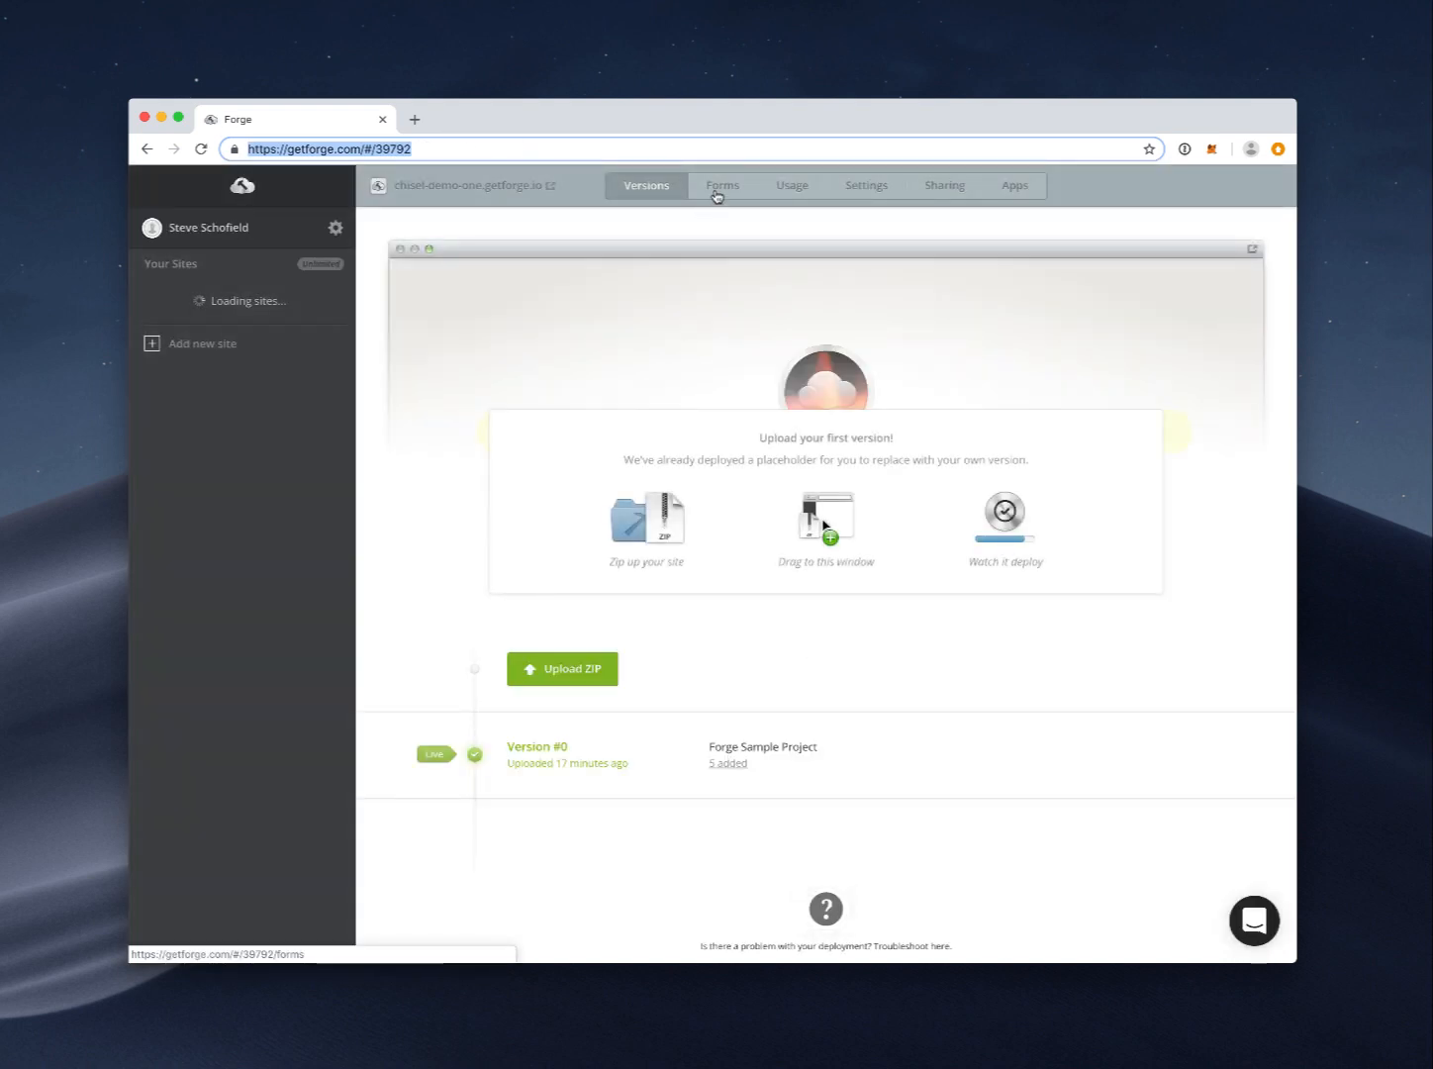
pyautogui.click(721, 194)
pyautogui.click(643, 190)
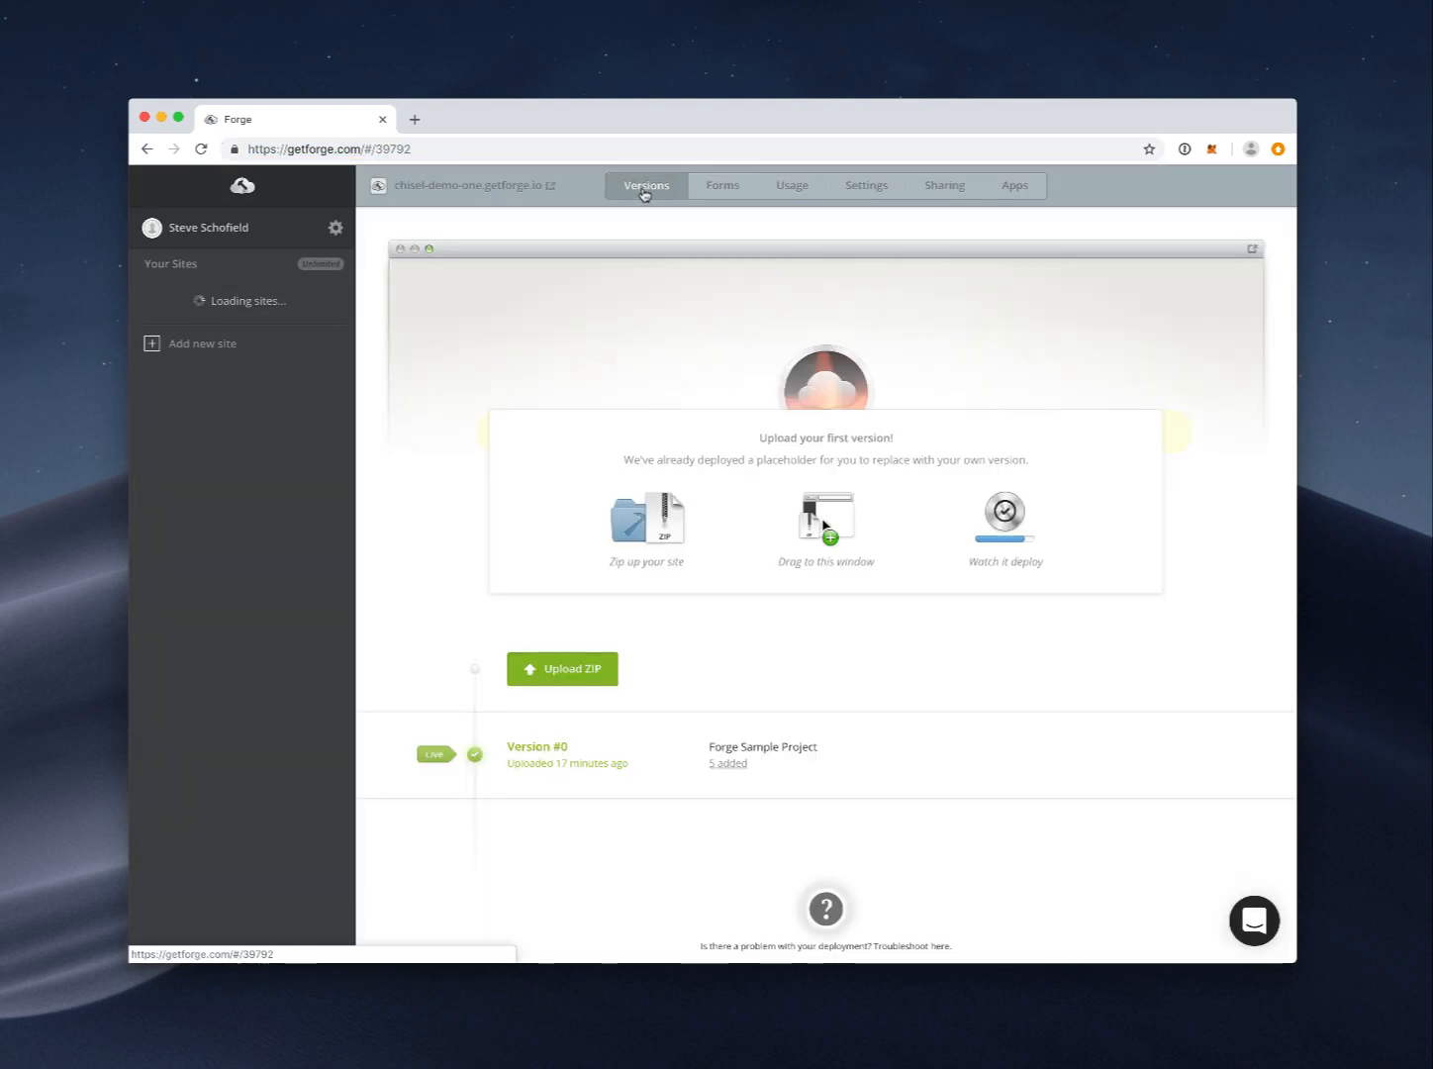
pyautogui.click(729, 189)
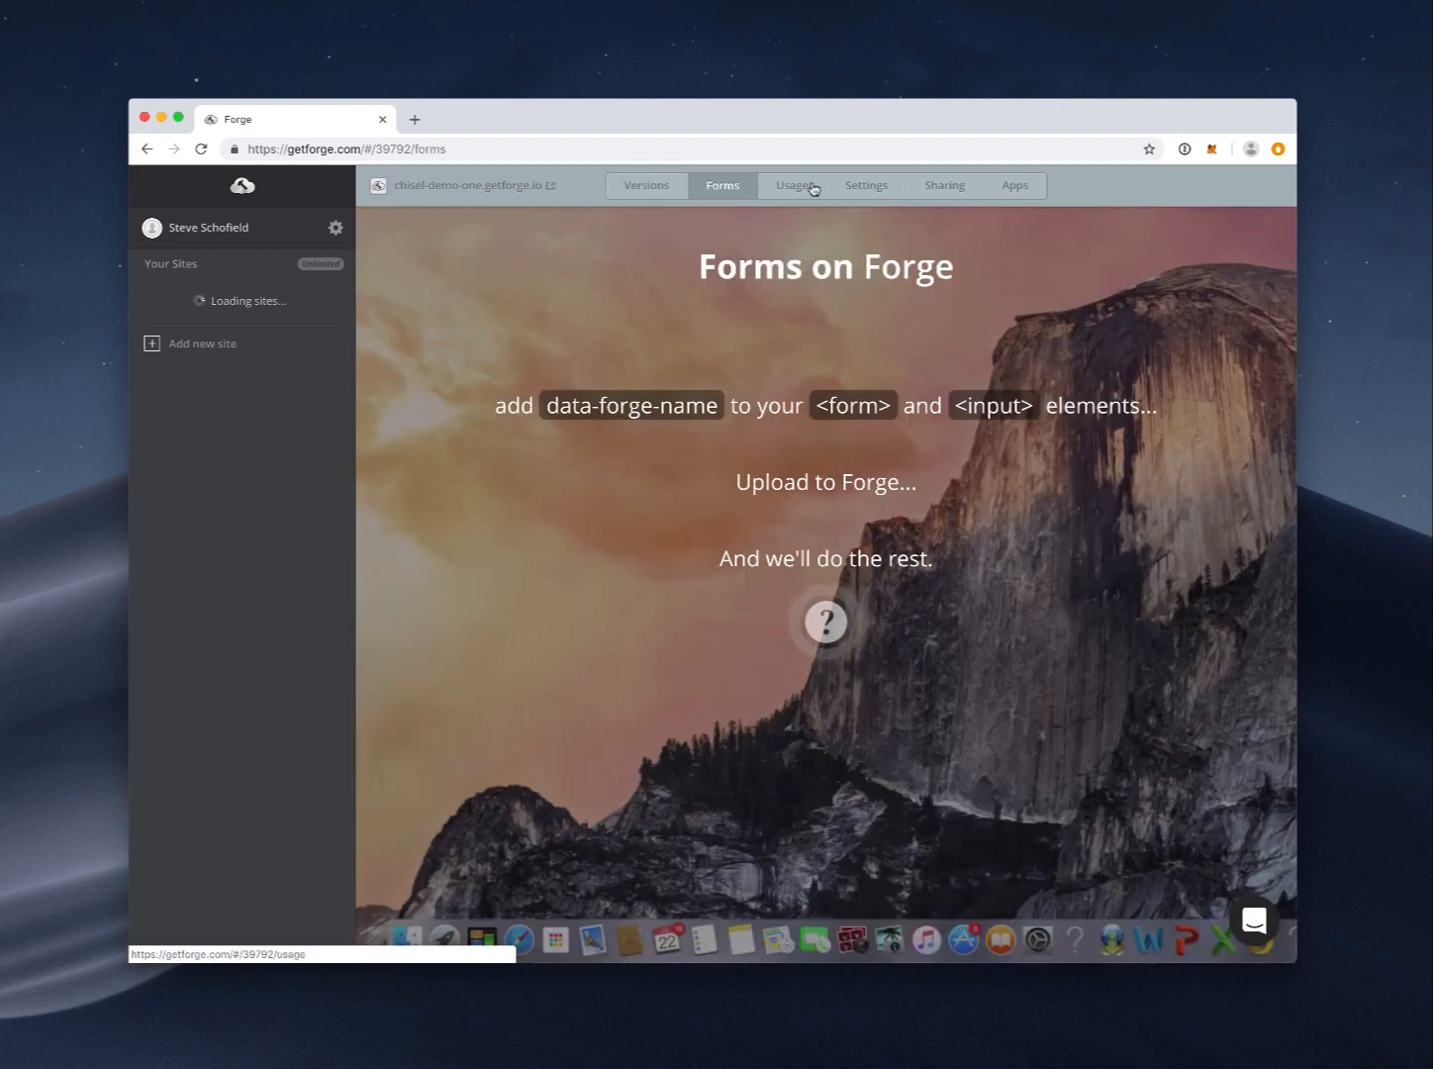
pyautogui.click(814, 189)
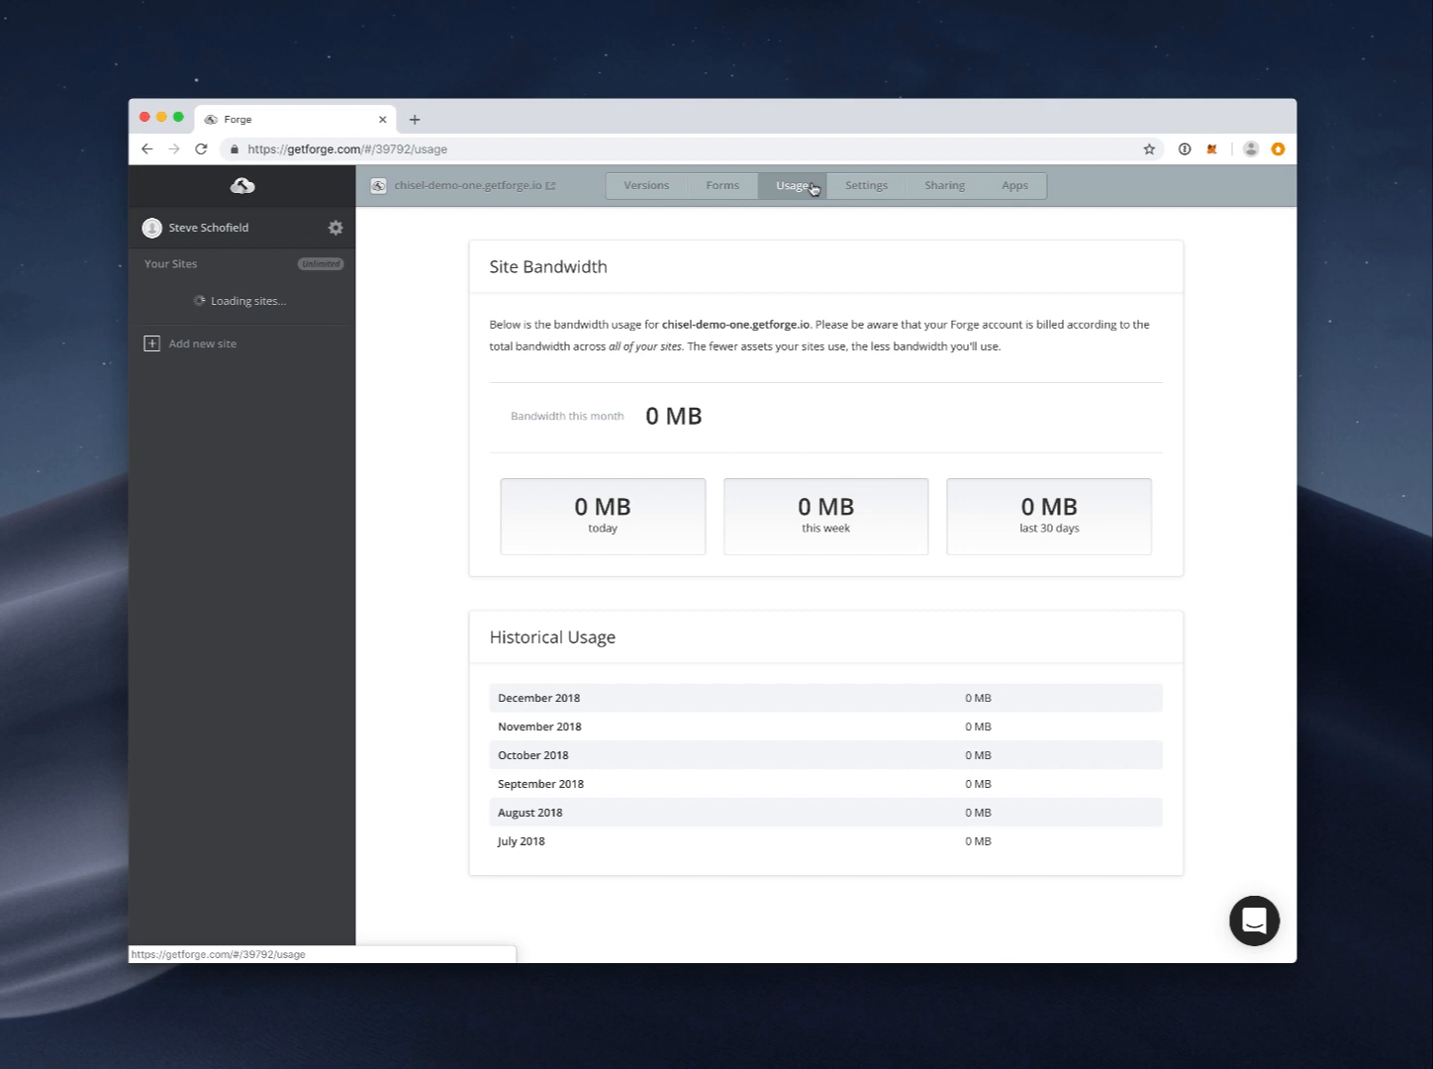
pyautogui.click(1016, 192)
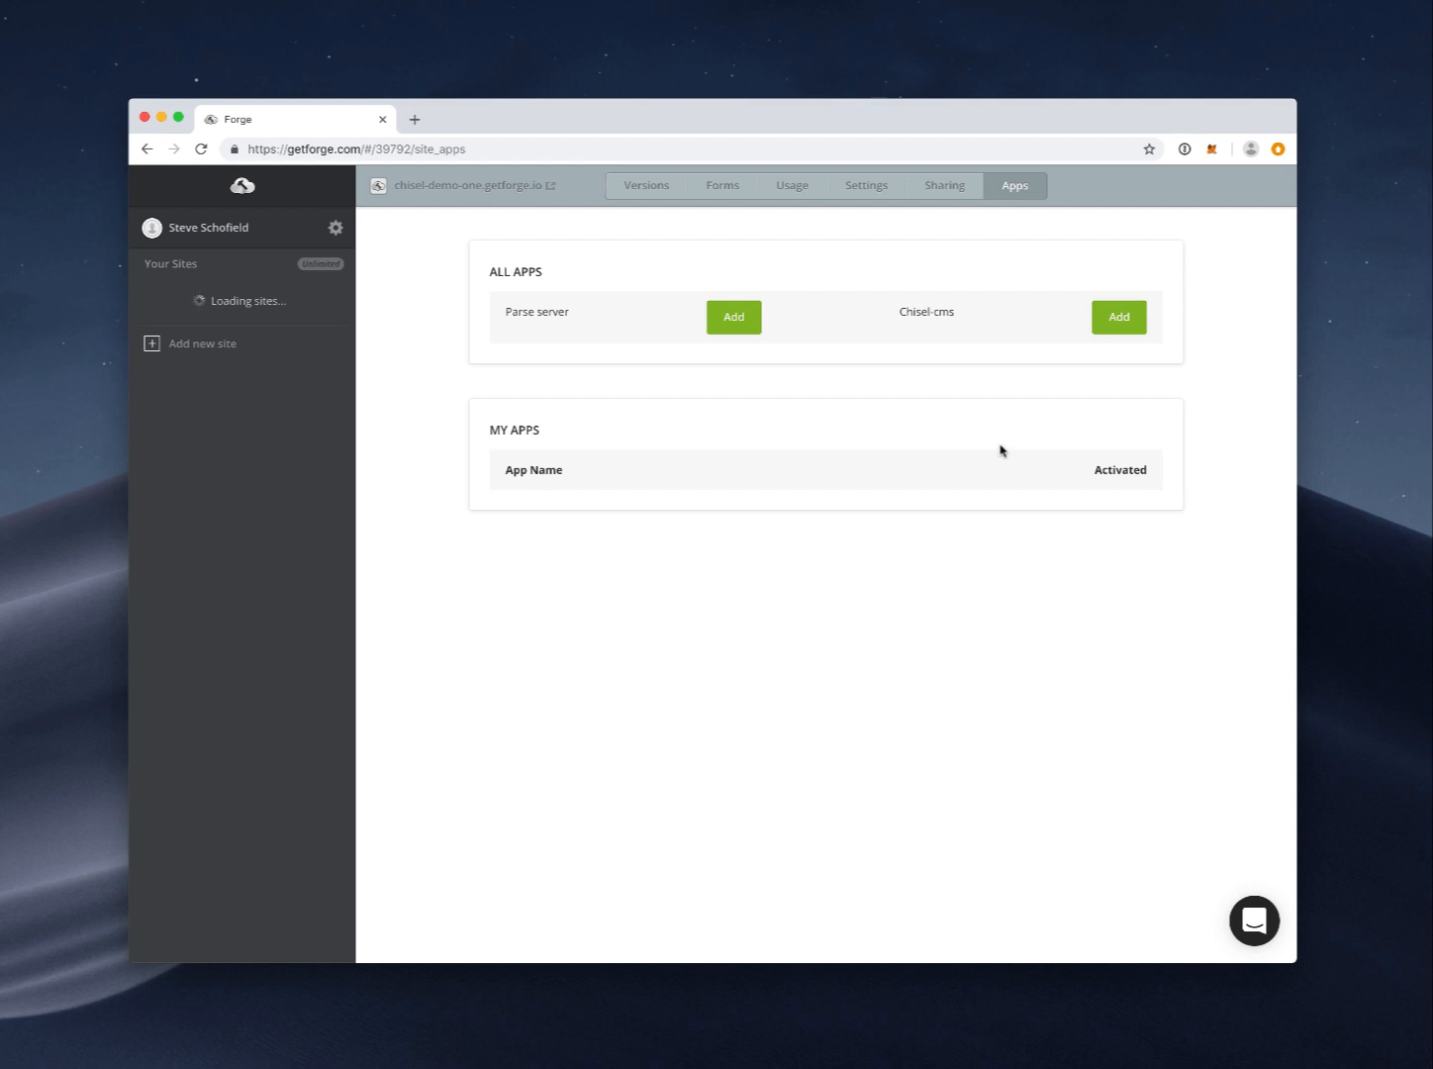
# Step: Add the Parse server and Chisel-cms apps to the site and look over Chisel-cms settings
pyautogui.click(759, 326)
pyautogui.click(1116, 314)
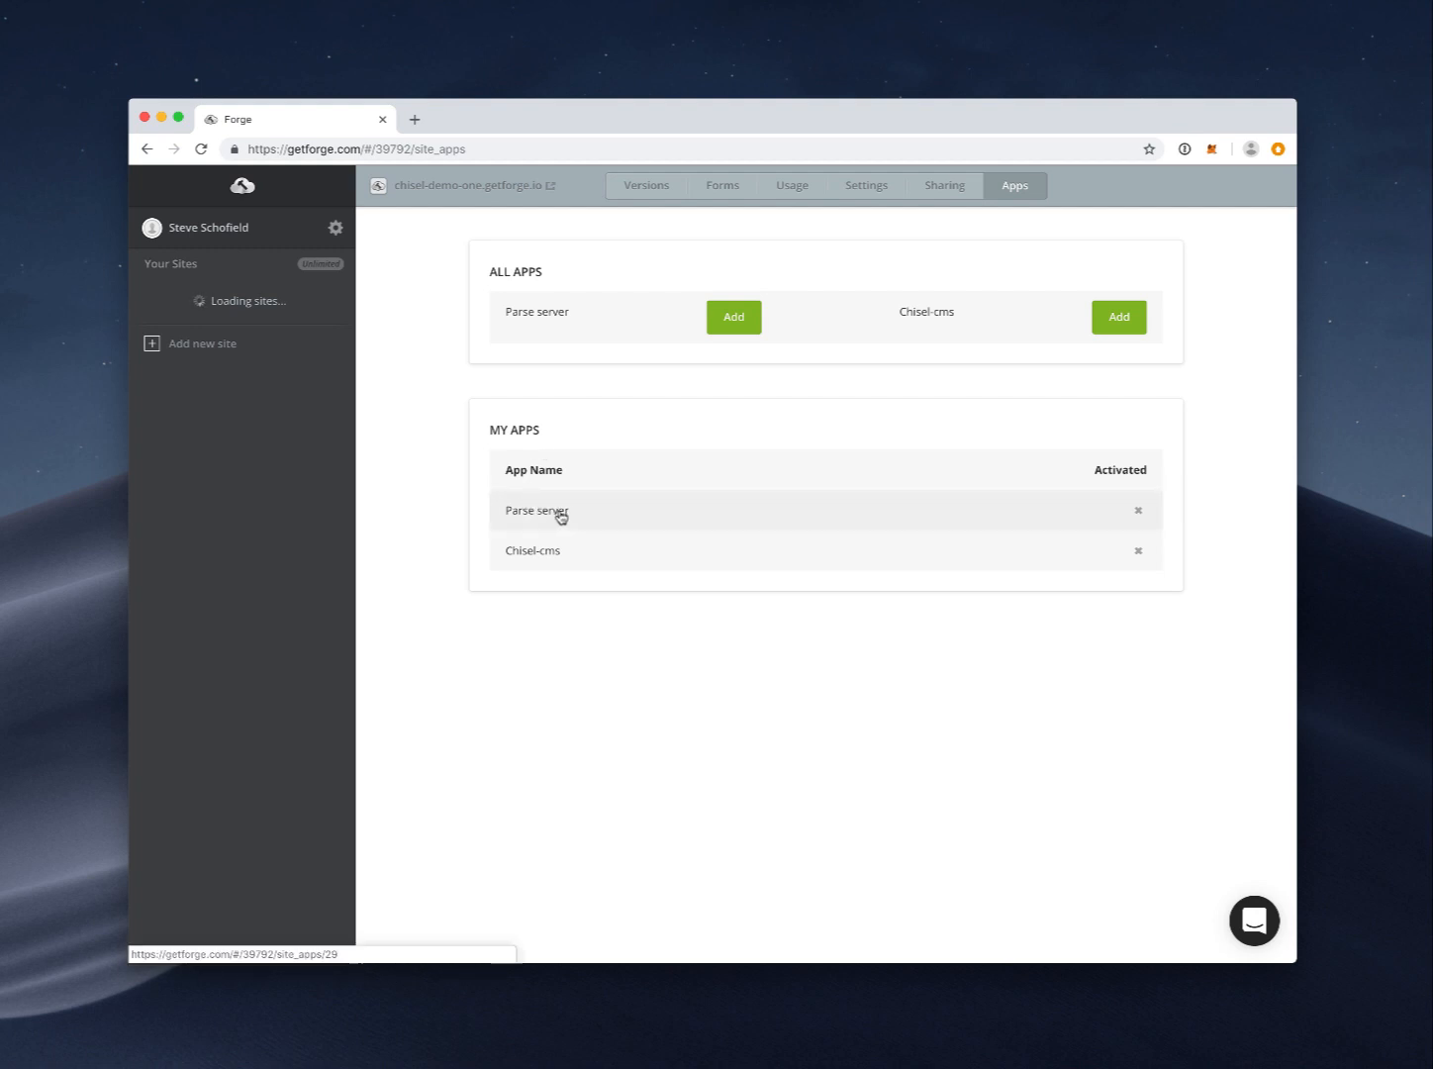
pyautogui.click(560, 549)
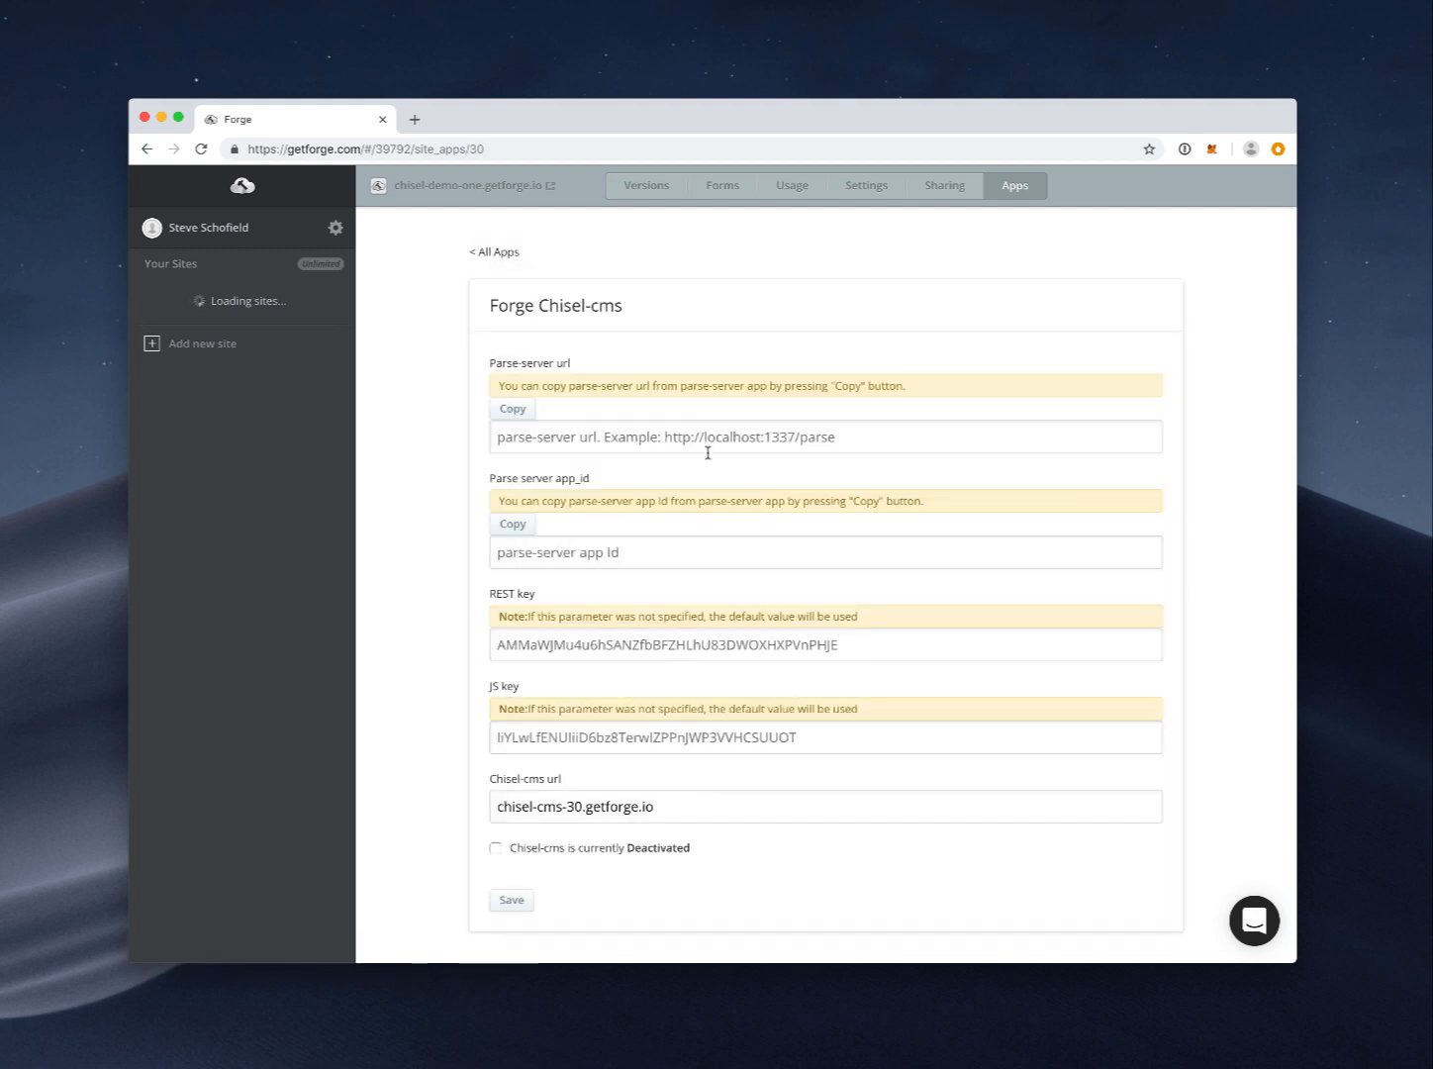
pyautogui.scroll(-2, 707, 453)
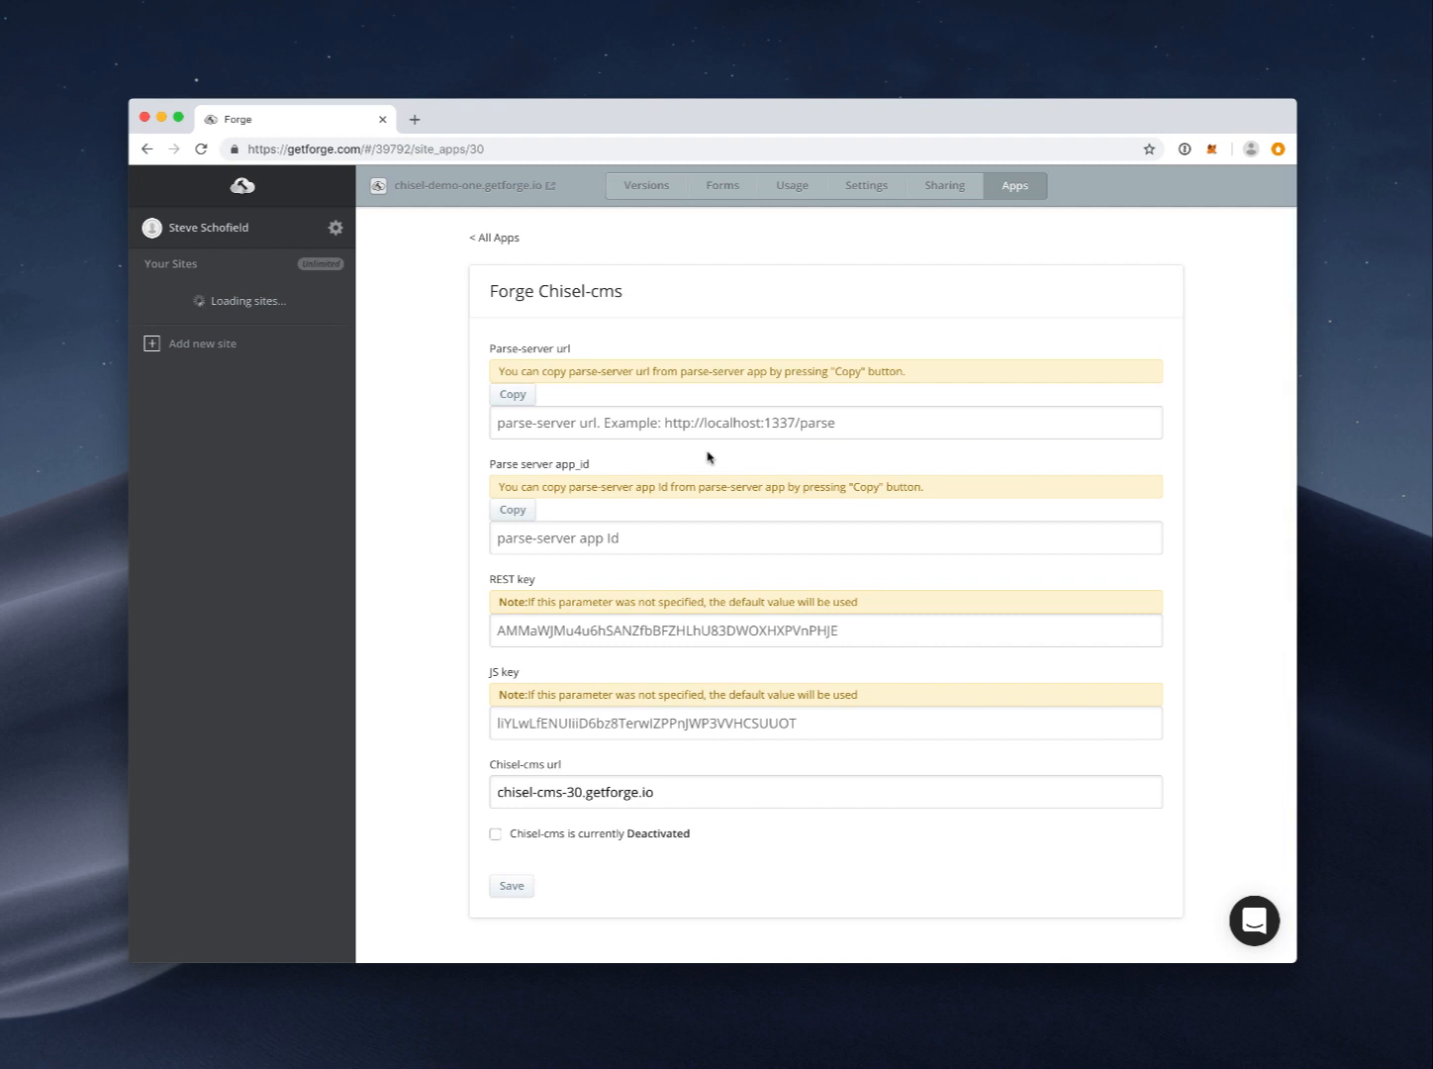
pyautogui.click(494, 238)
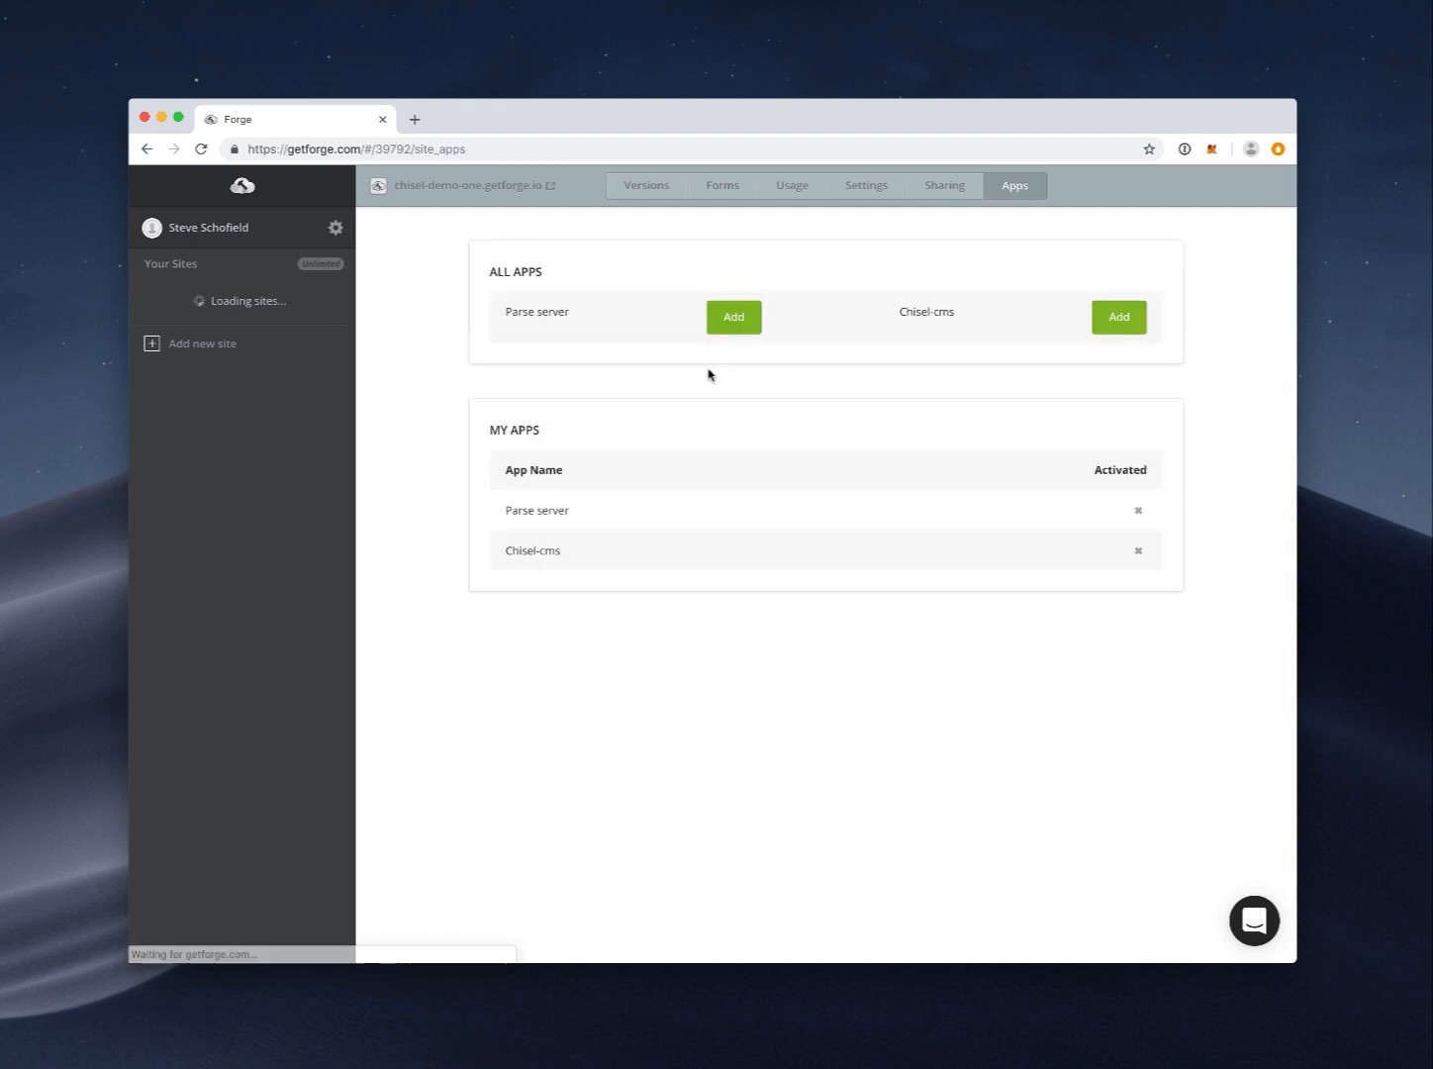
# Step: In Parse server settings, try copying the Chisel-cms URL, then reopen the Chisel-cms settings
pyautogui.click(591, 513)
pyautogui.scroll(-3, 789, 441)
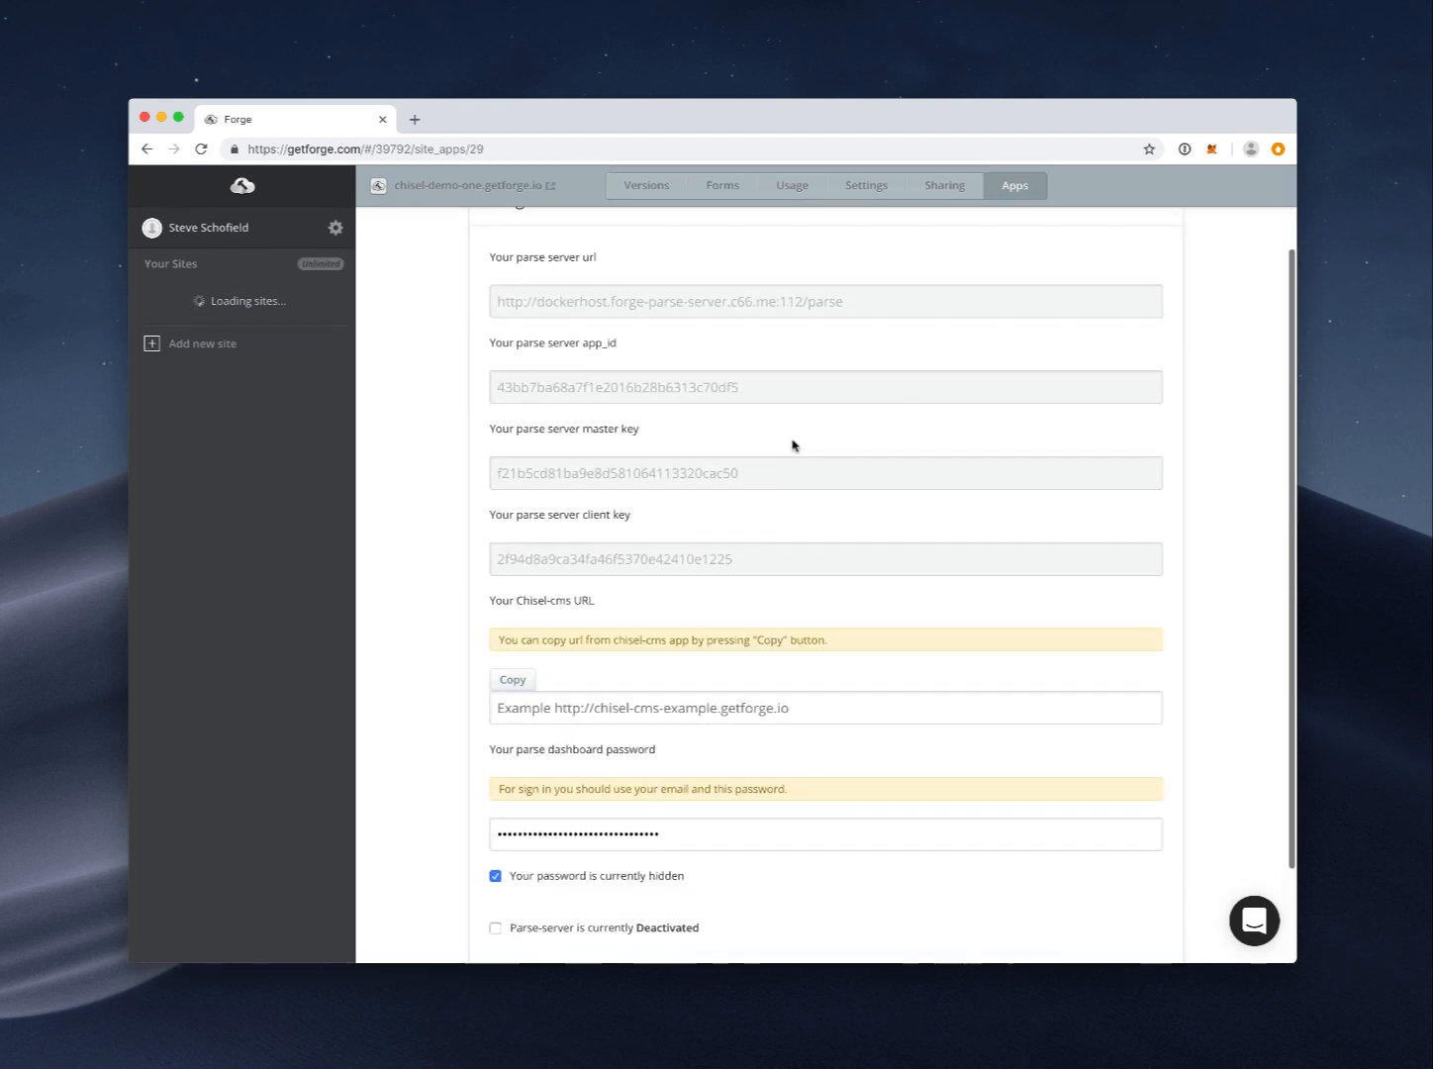
pyautogui.scroll(1, 791, 445)
pyautogui.scroll(-3, 790, 444)
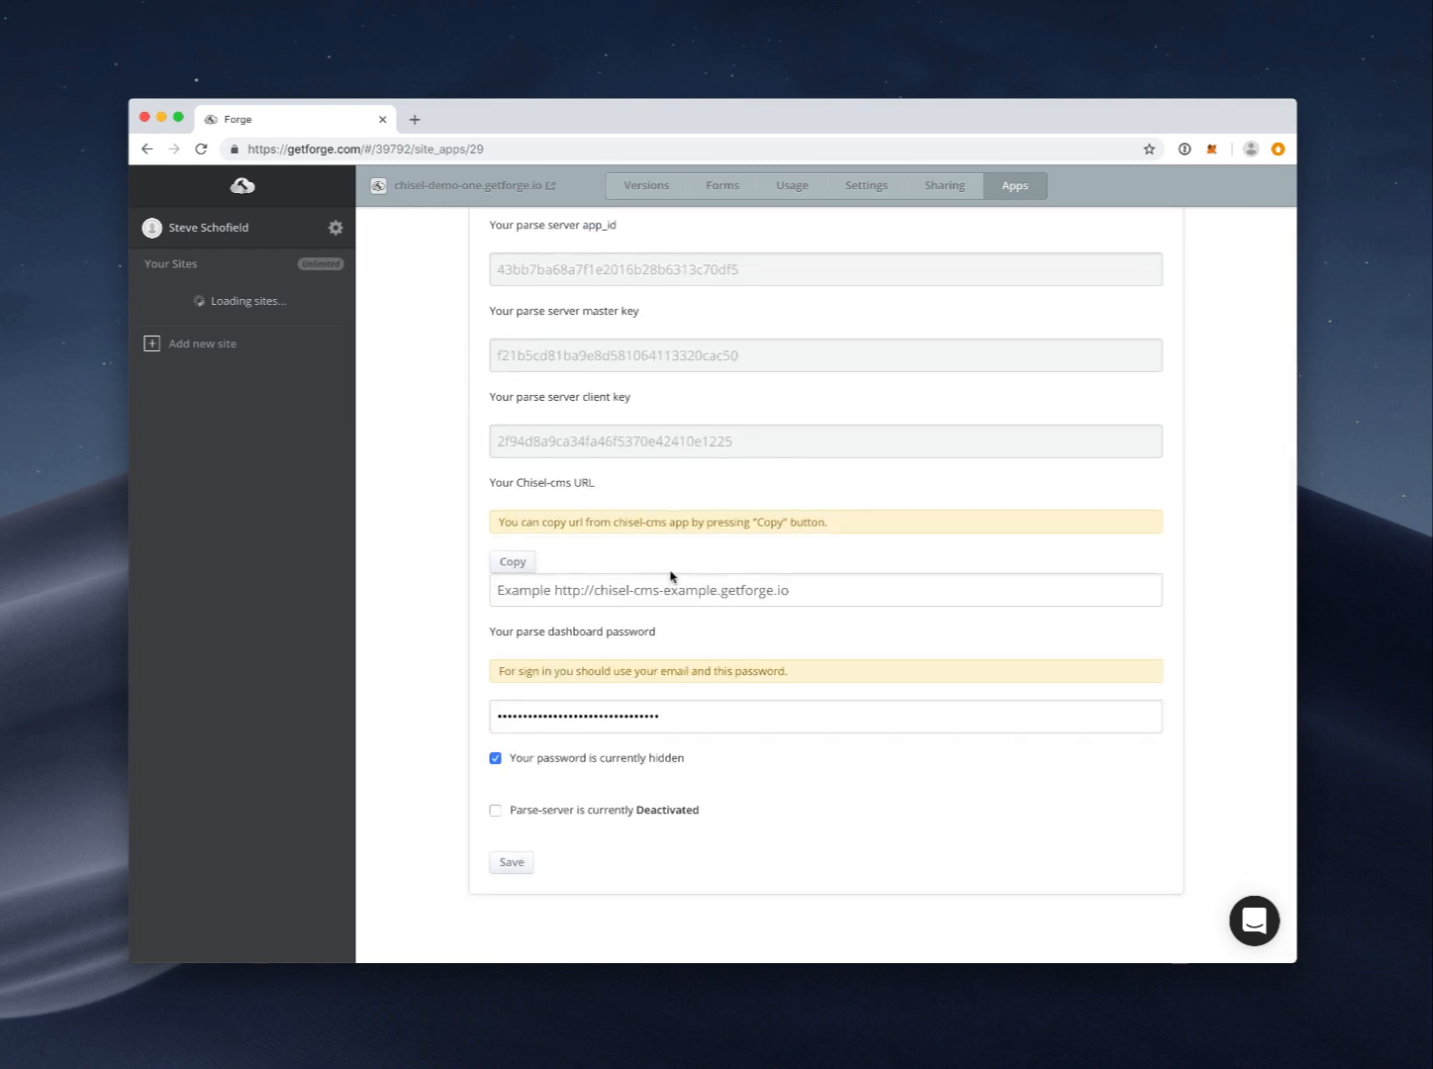
pyautogui.scroll(1, 693, 555)
pyautogui.click(516, 655)
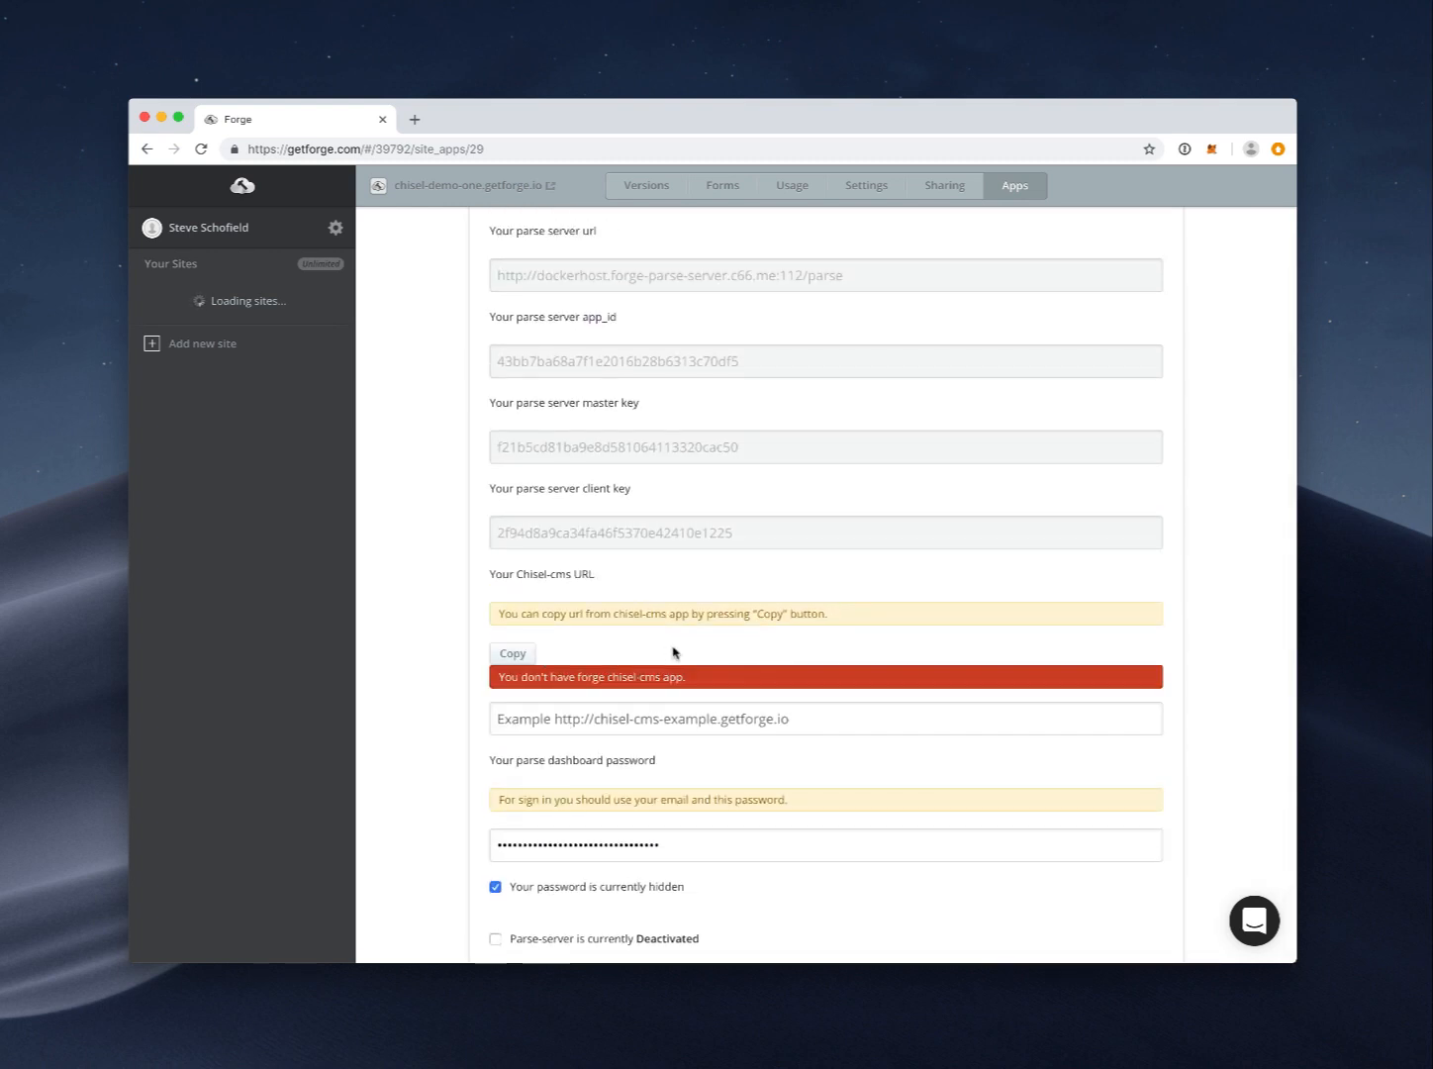
pyautogui.scroll(3, 673, 653)
pyautogui.click(495, 247)
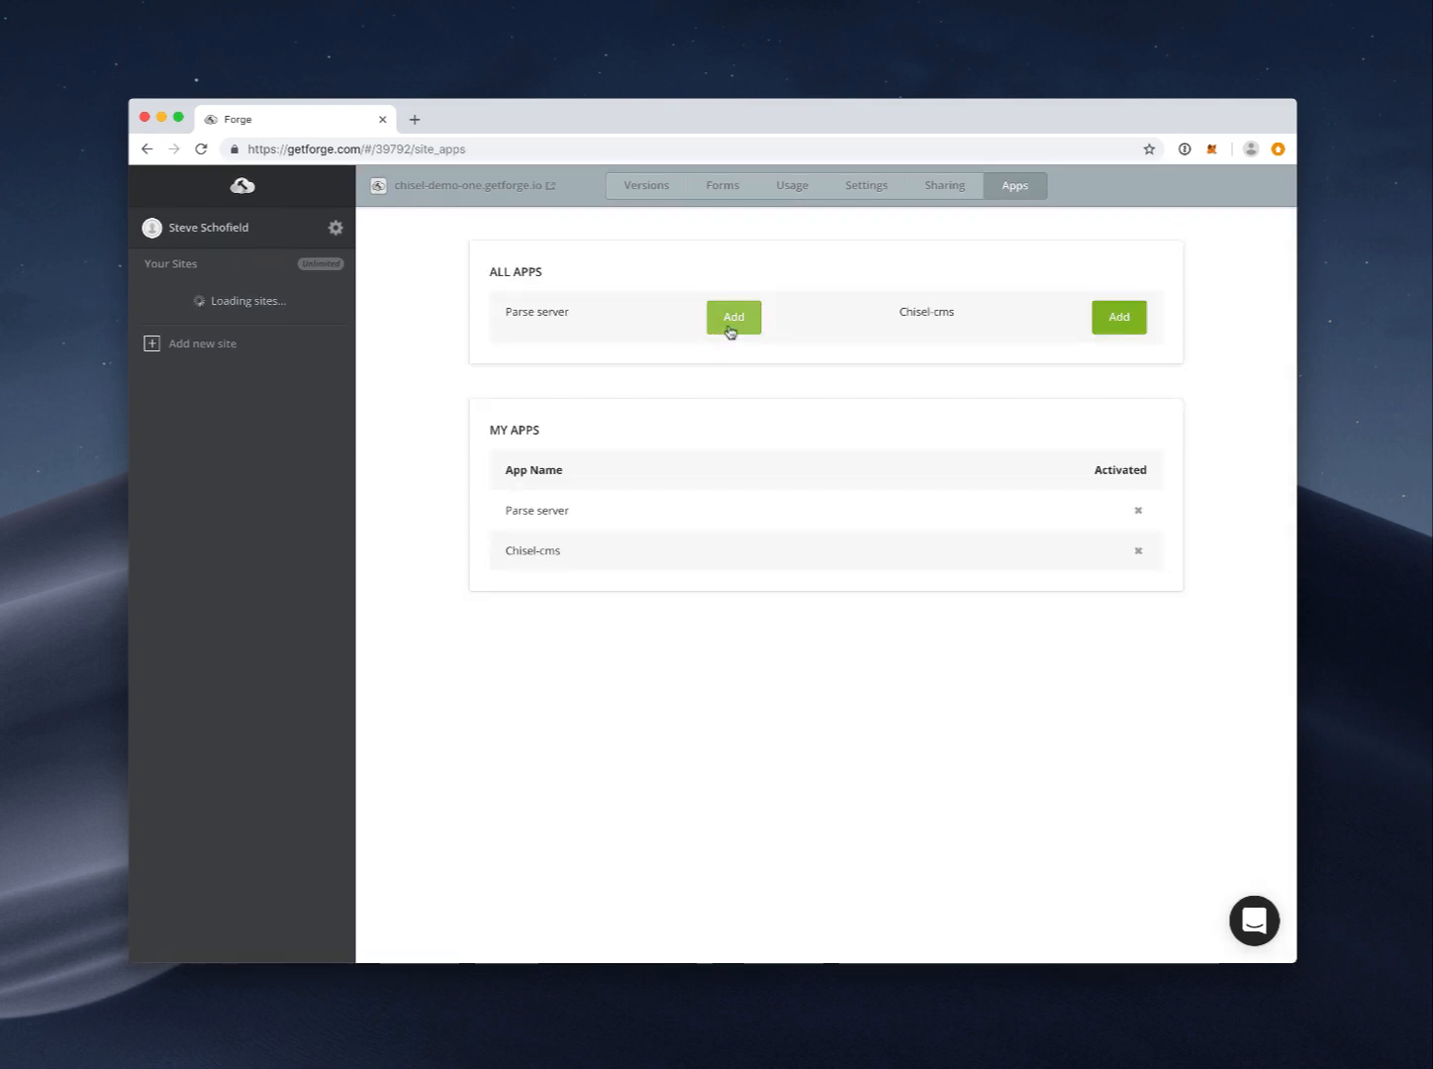
pyautogui.click(582, 560)
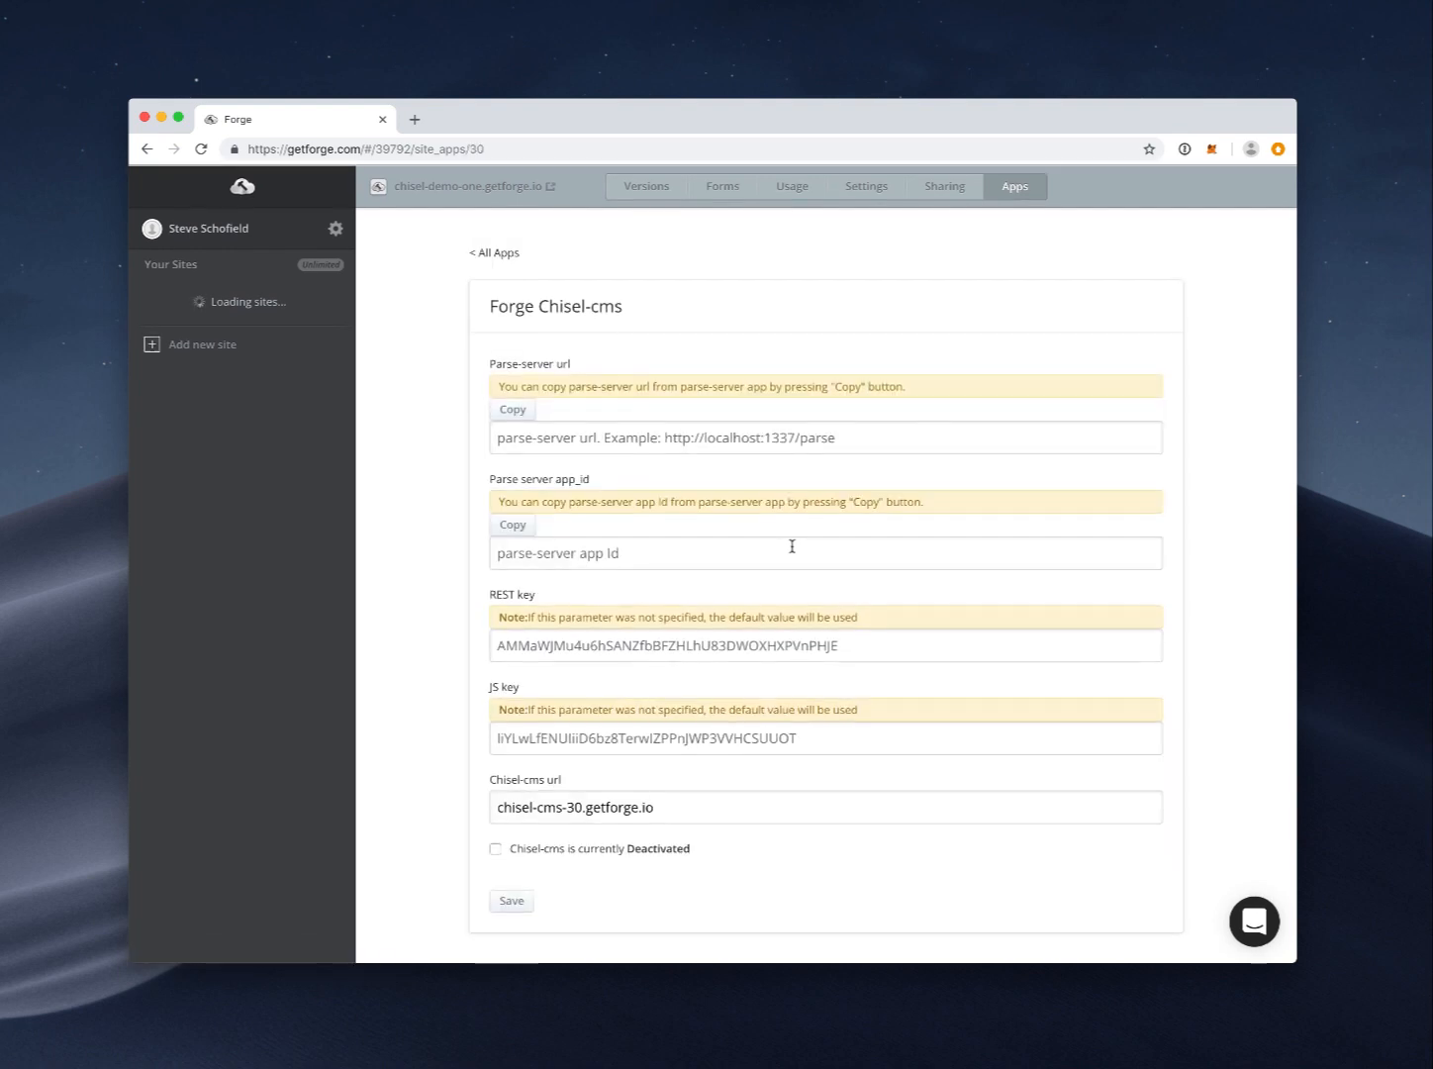
# Step: Auto-fill Chisel-cms's Parse-server url and app_id, activate the app and save to deploy
pyautogui.click(517, 411)
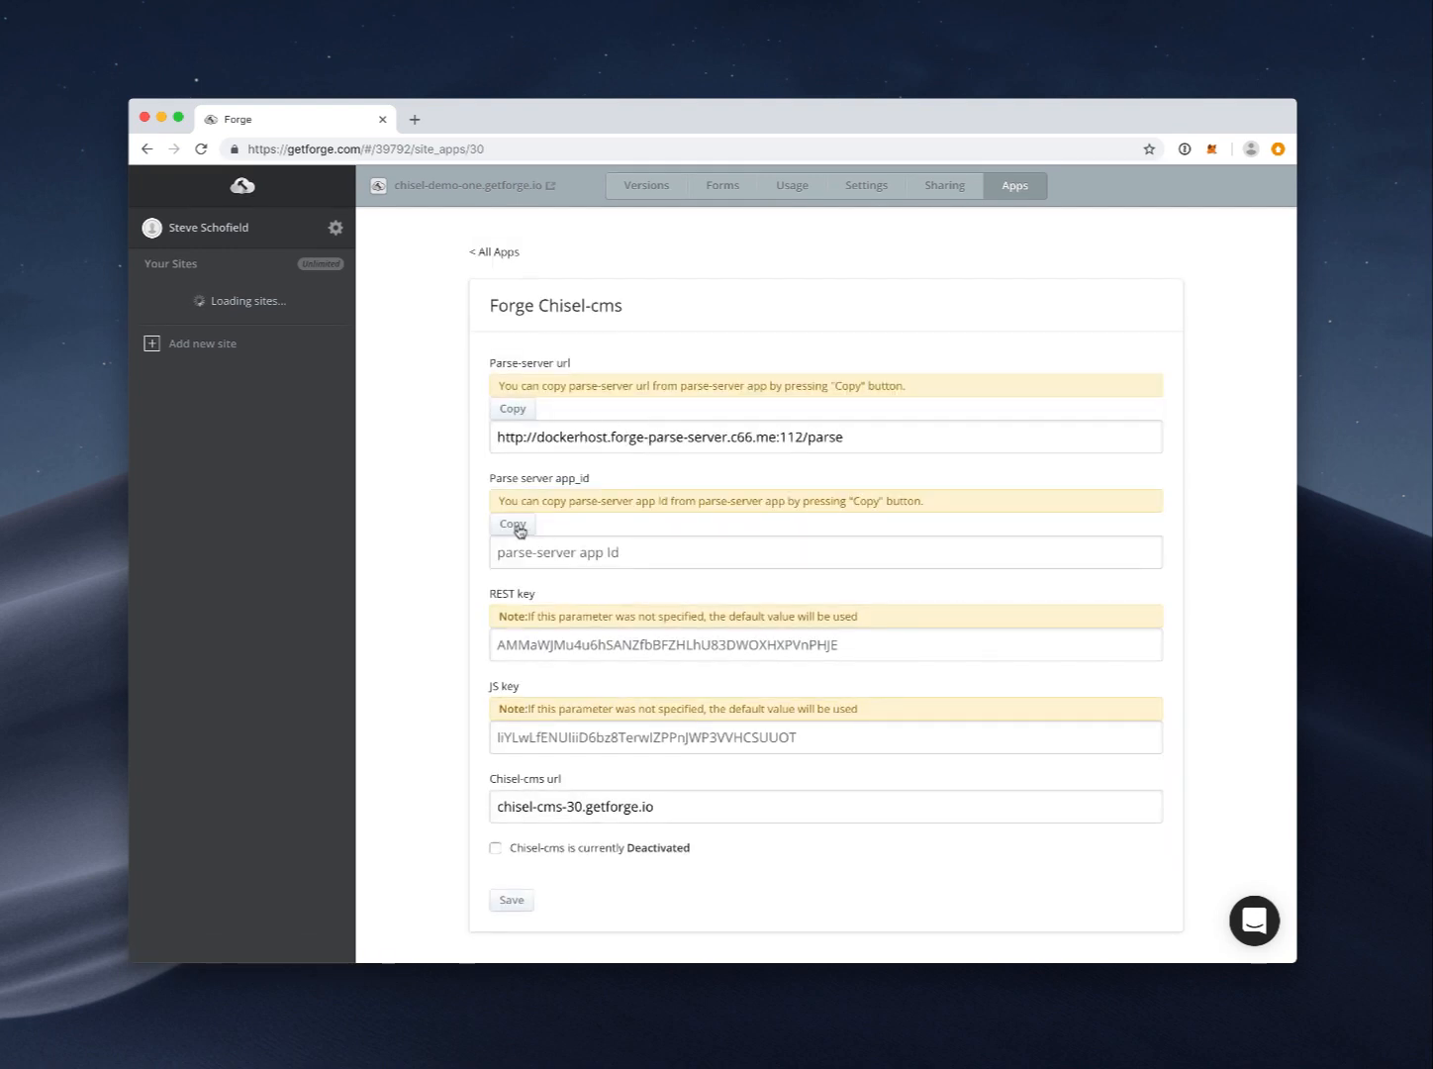
pyautogui.click(515, 526)
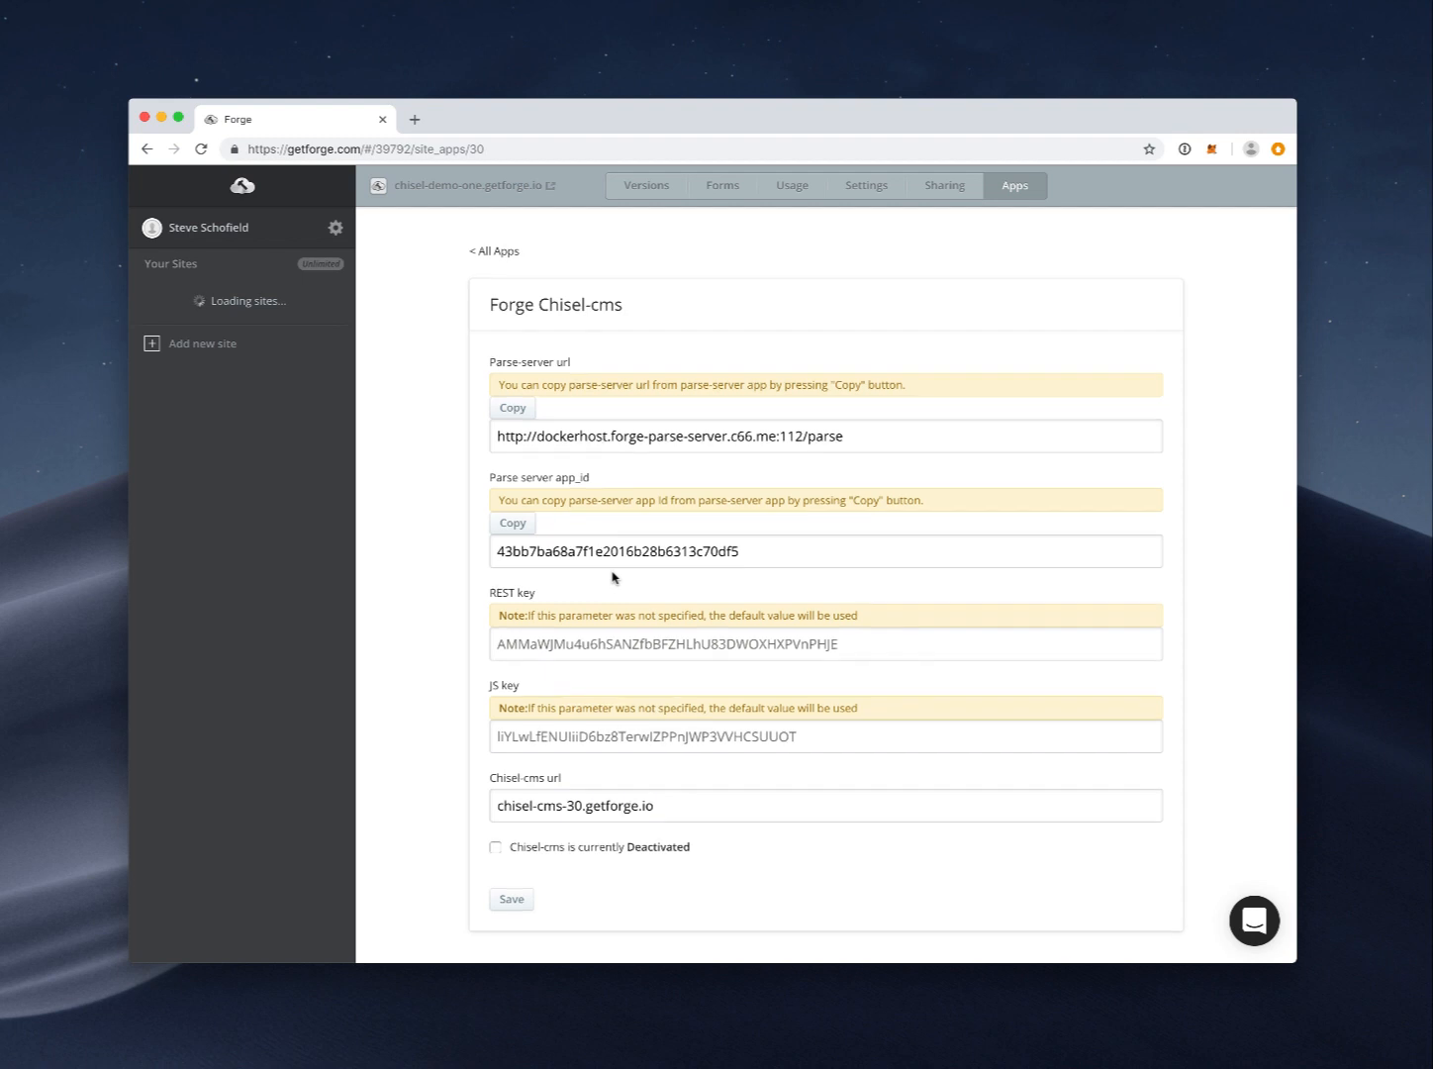
pyautogui.scroll(-1, 612, 577)
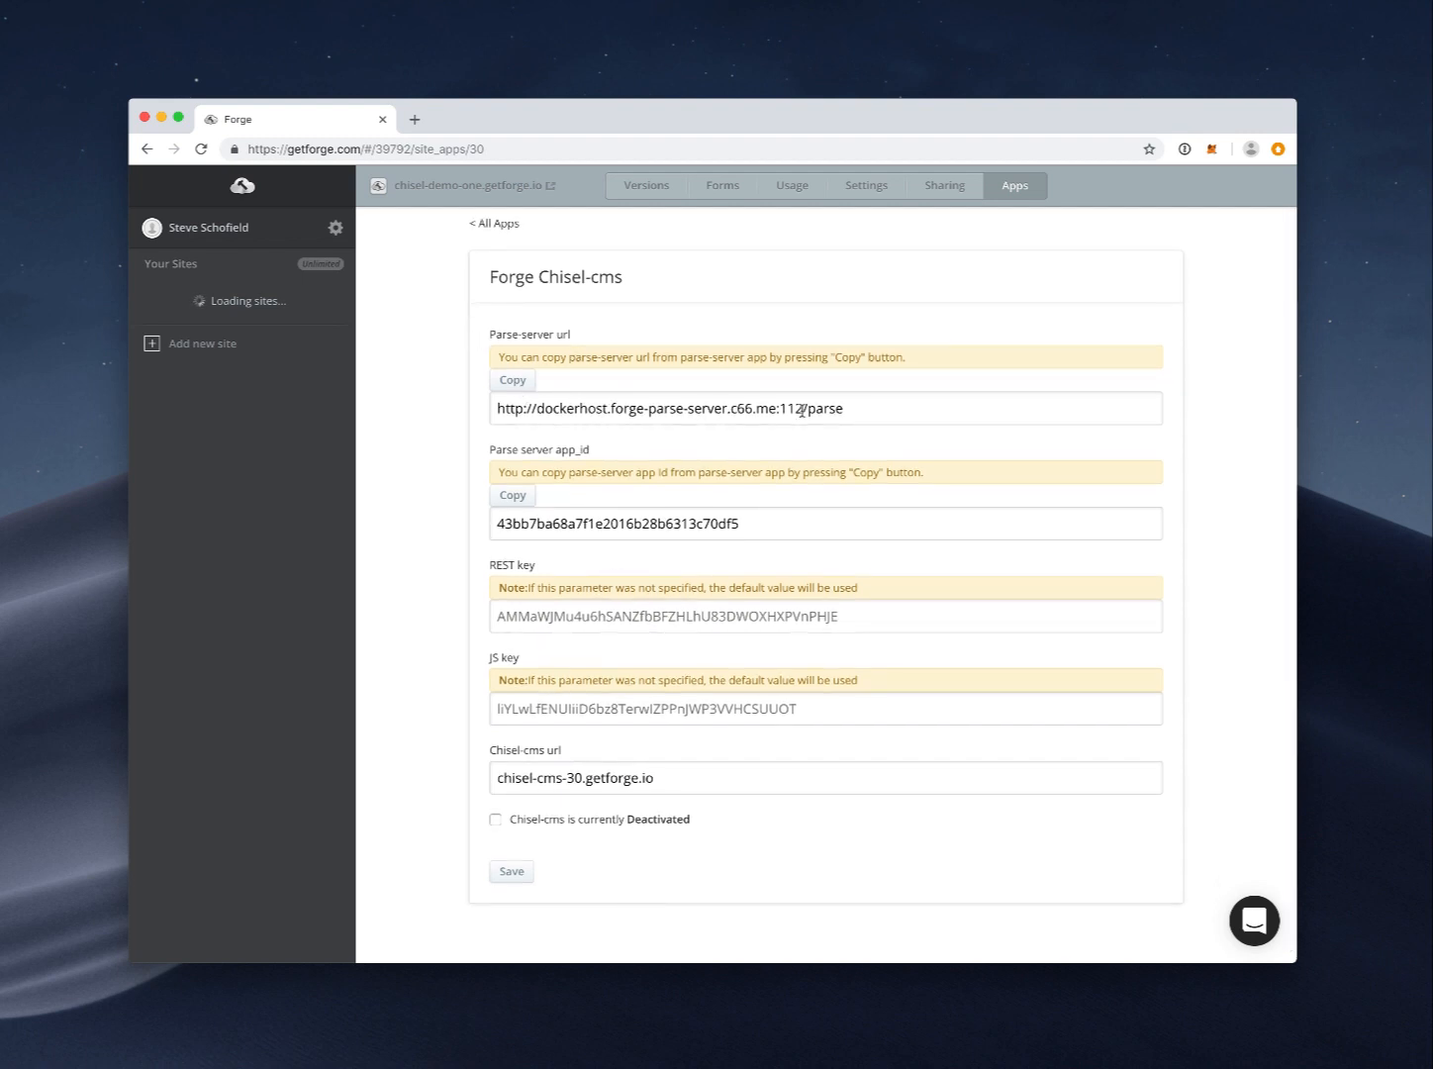
pyautogui.moveTo(859, 409); pyautogui.dragTo(474, 420)
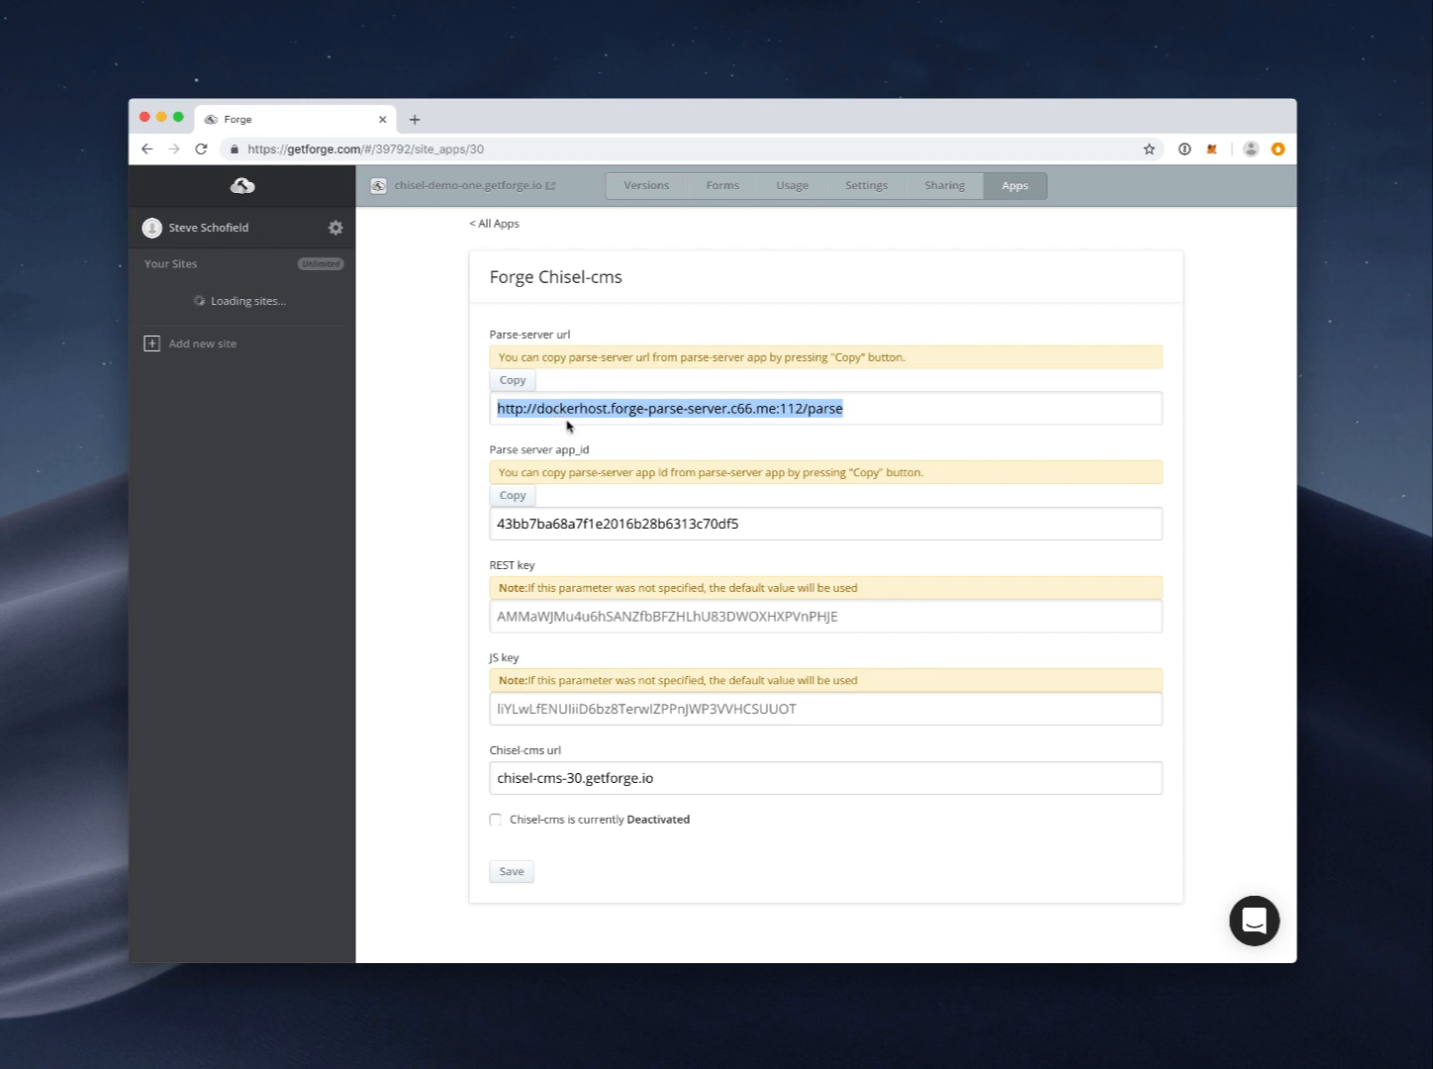
pyautogui.click(597, 525)
pyautogui.doubleClick(597, 525)
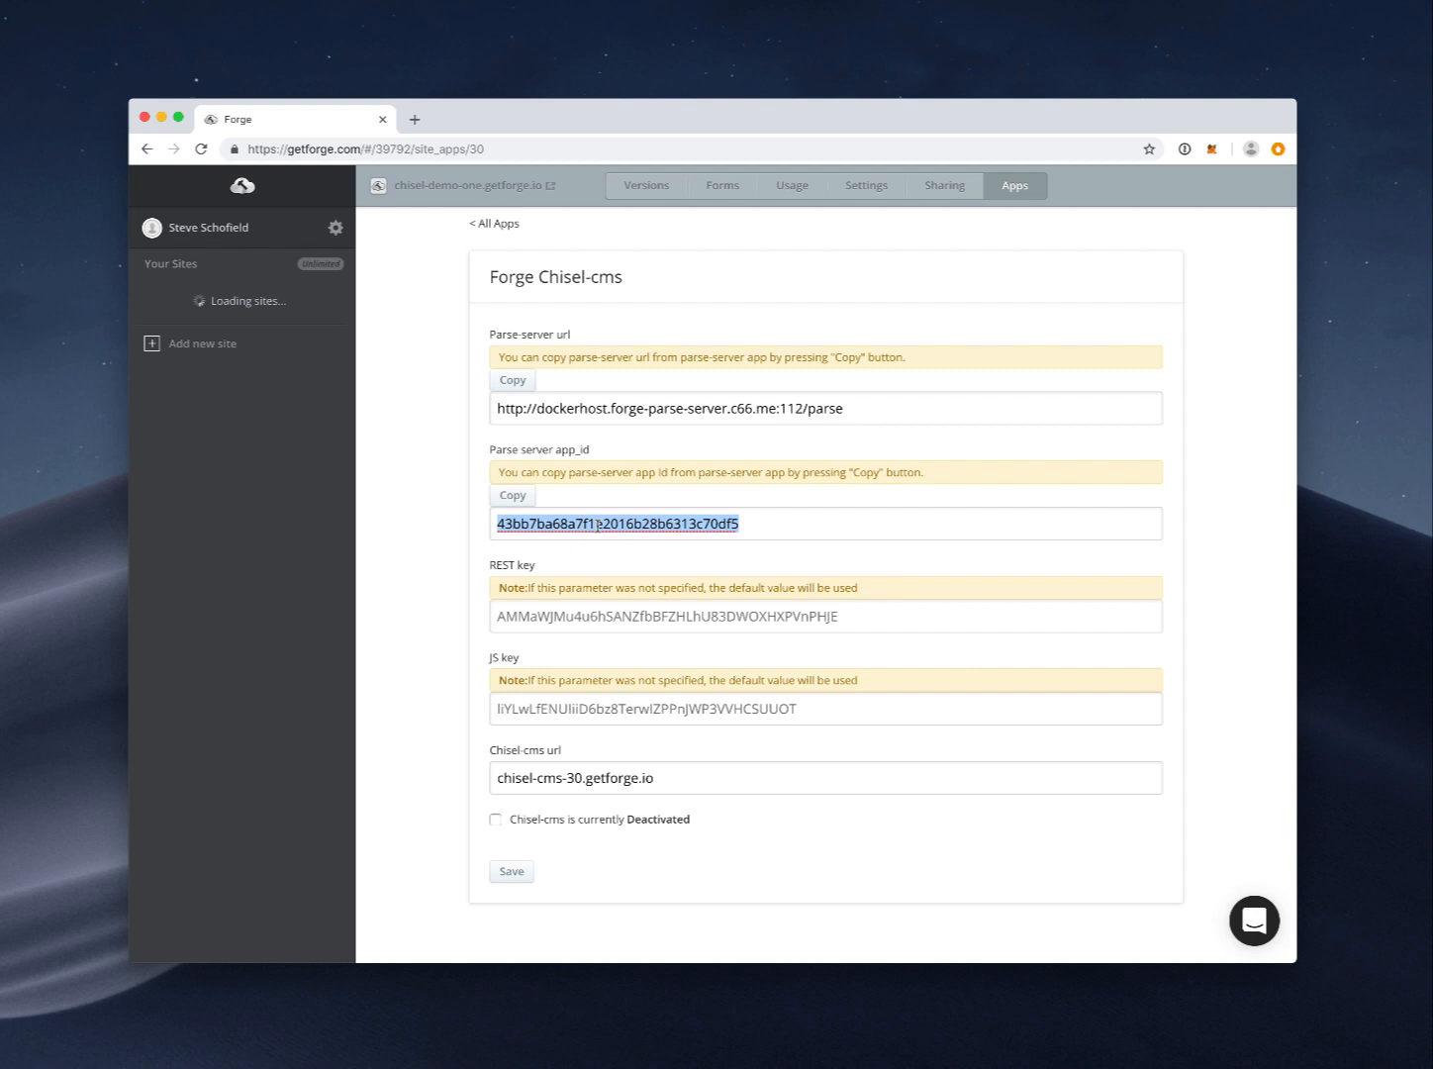
pyautogui.doubleClick(639, 404)
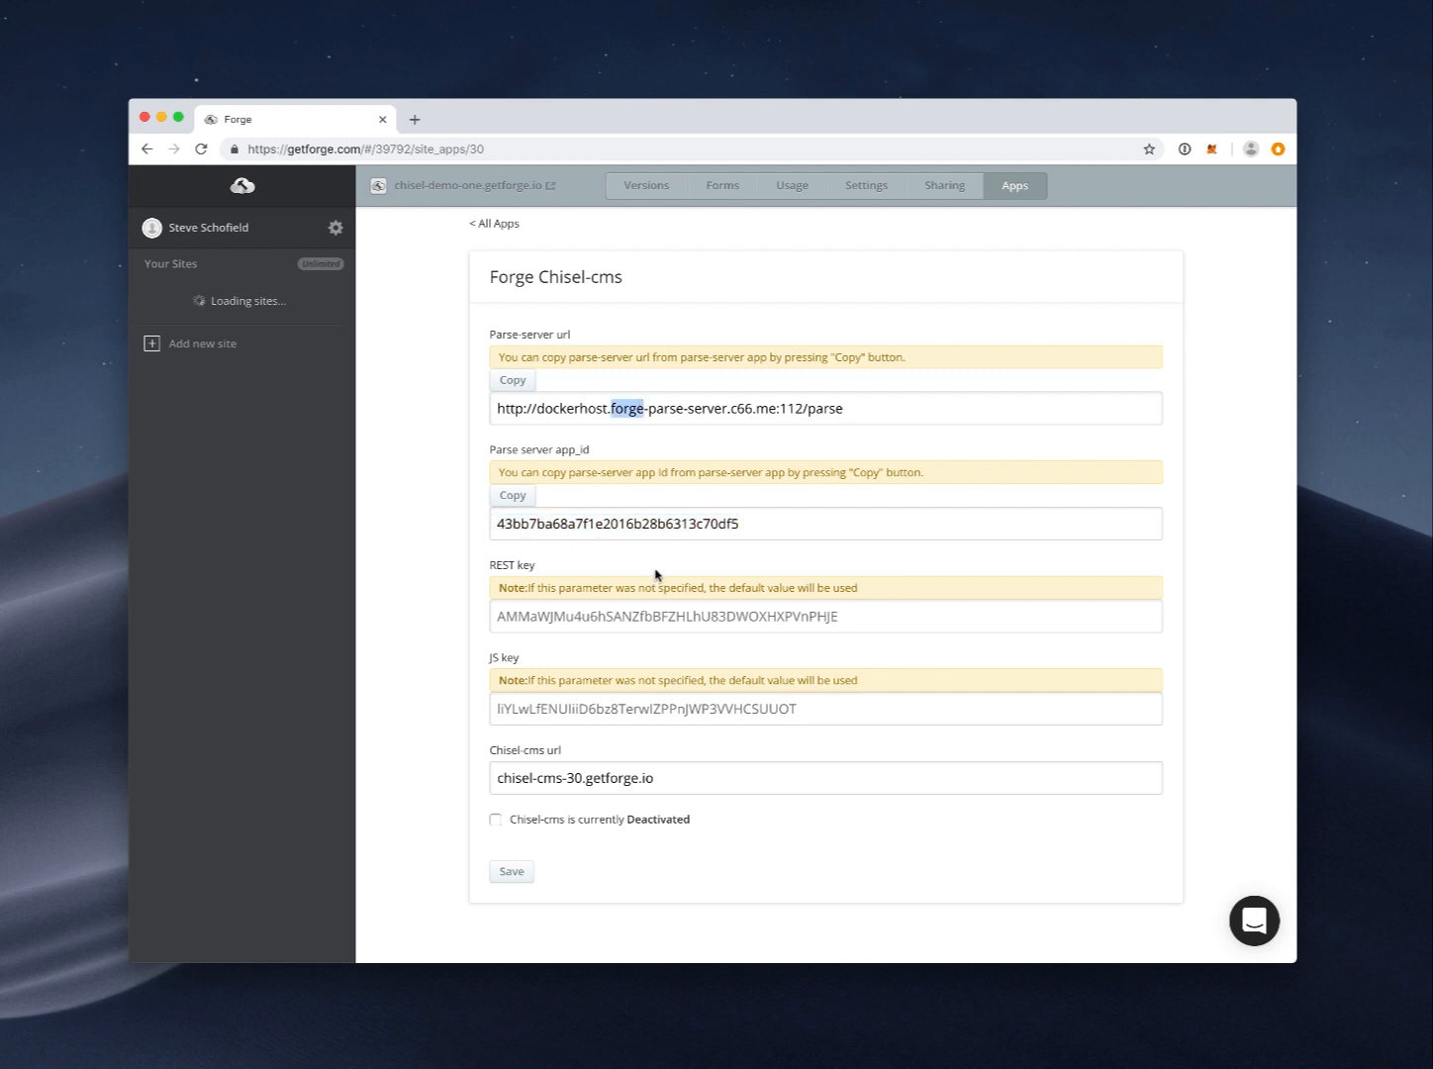
pyautogui.click(519, 780)
pyautogui.moveTo(496, 778); pyautogui.dragTo(666, 781)
pyautogui.click(494, 819)
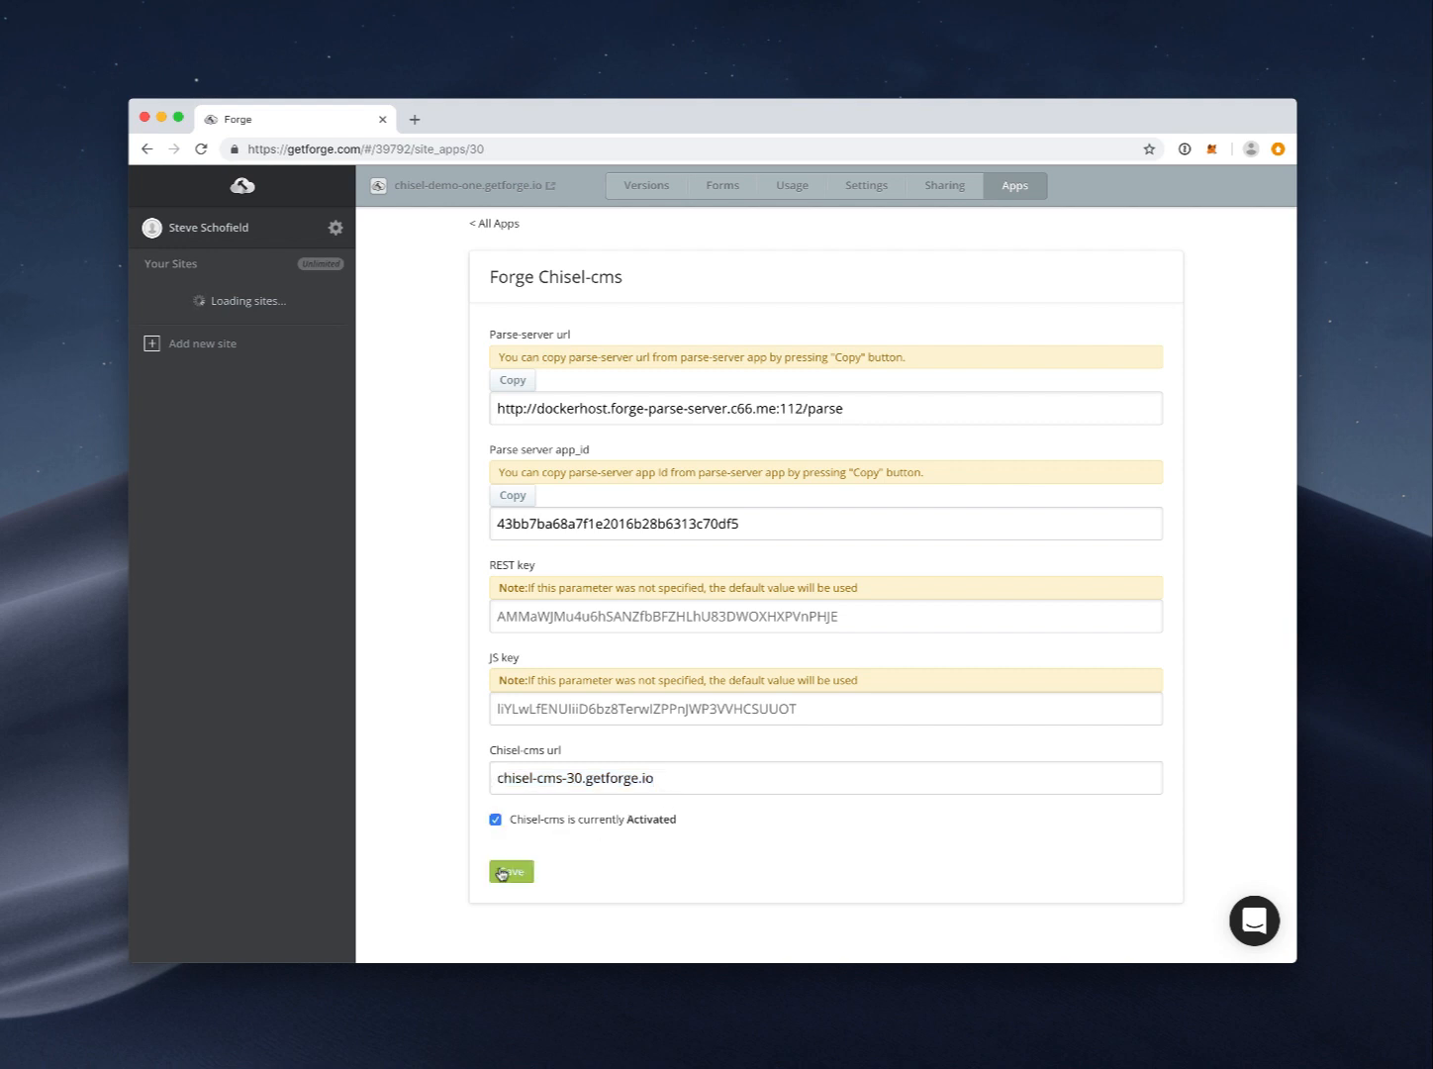
pyautogui.click(521, 874)
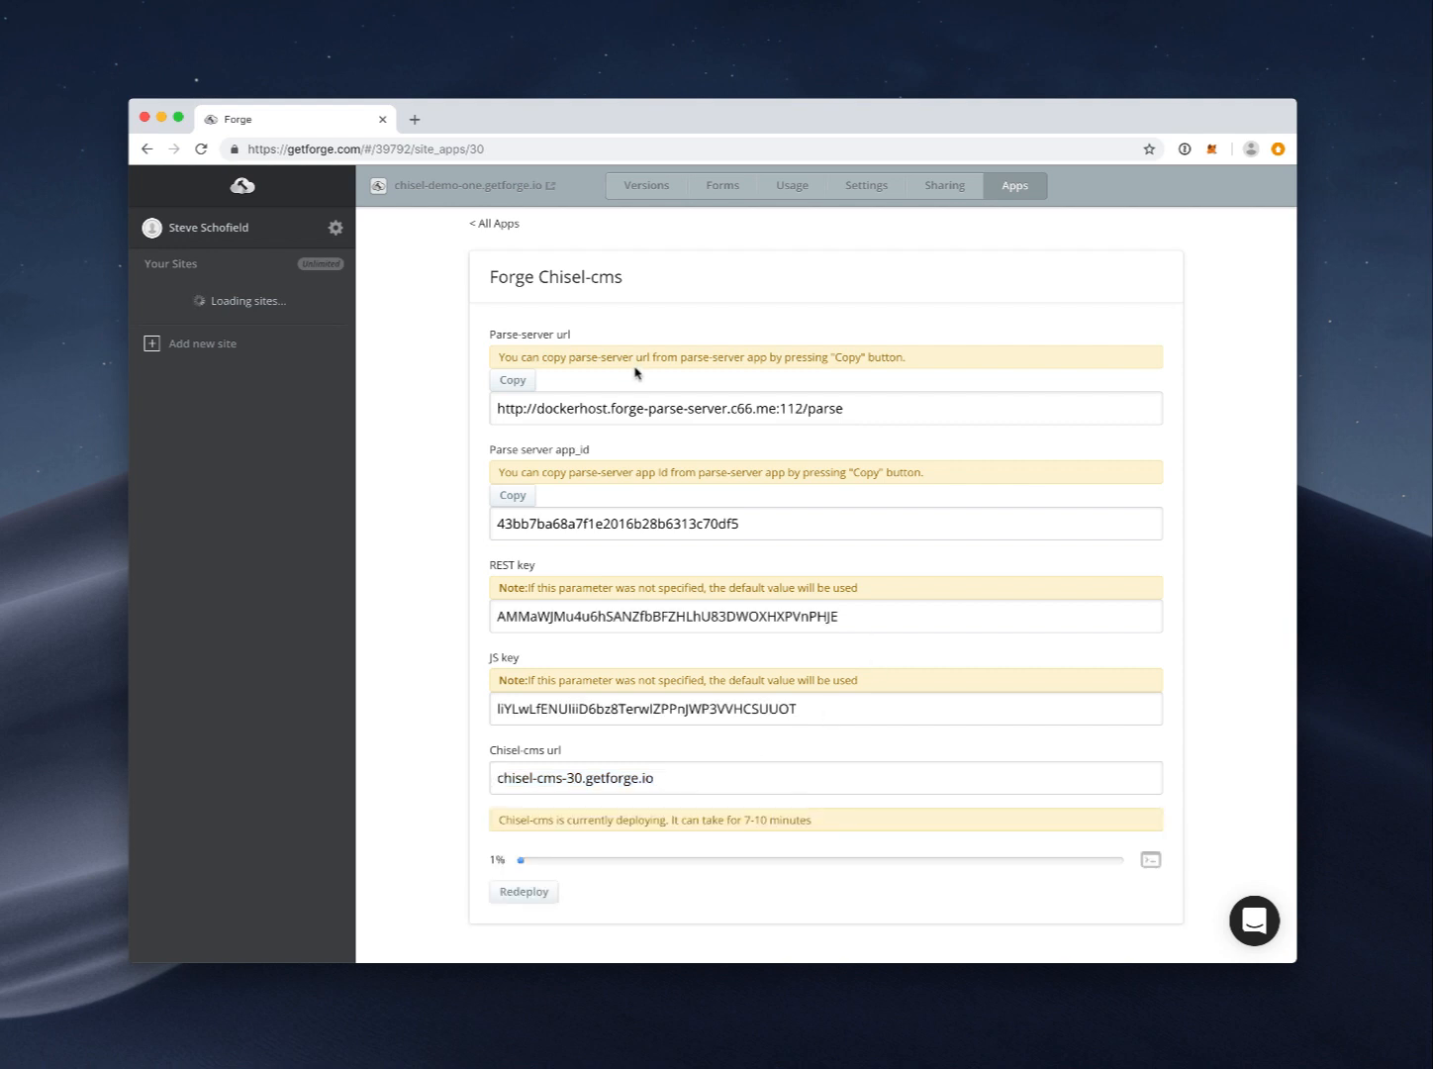
# Step: Close the Chisel-cms deployment console and open the Parse server settings
pyautogui.click(499, 225)
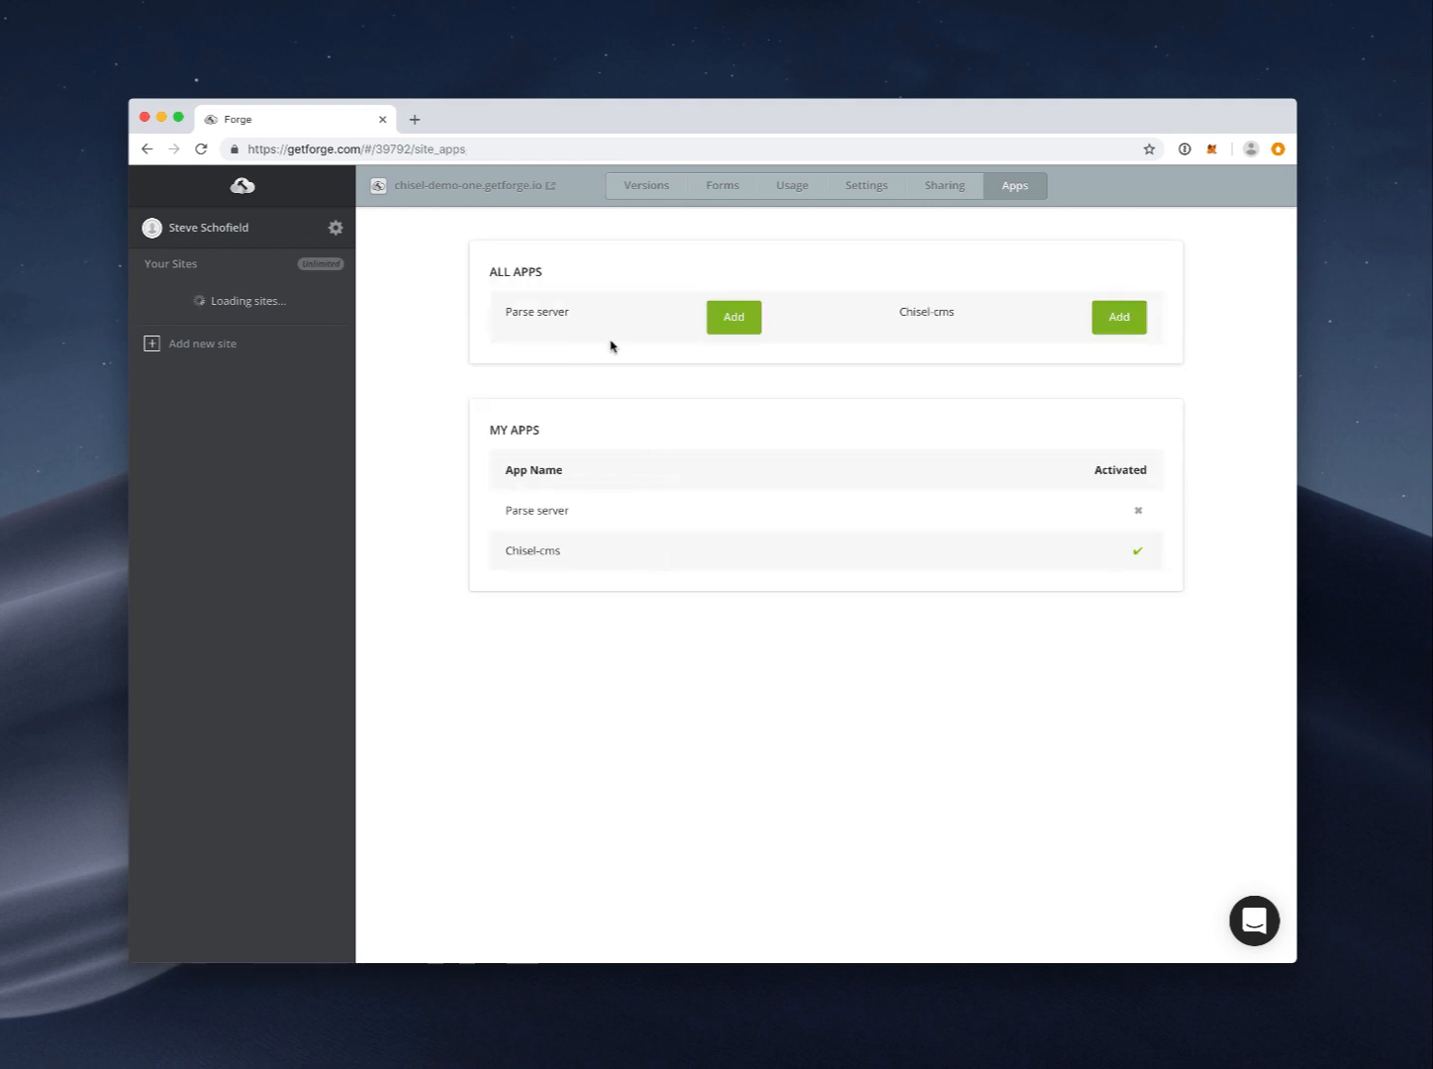
pyautogui.click(568, 551)
pyautogui.click(1136, 268)
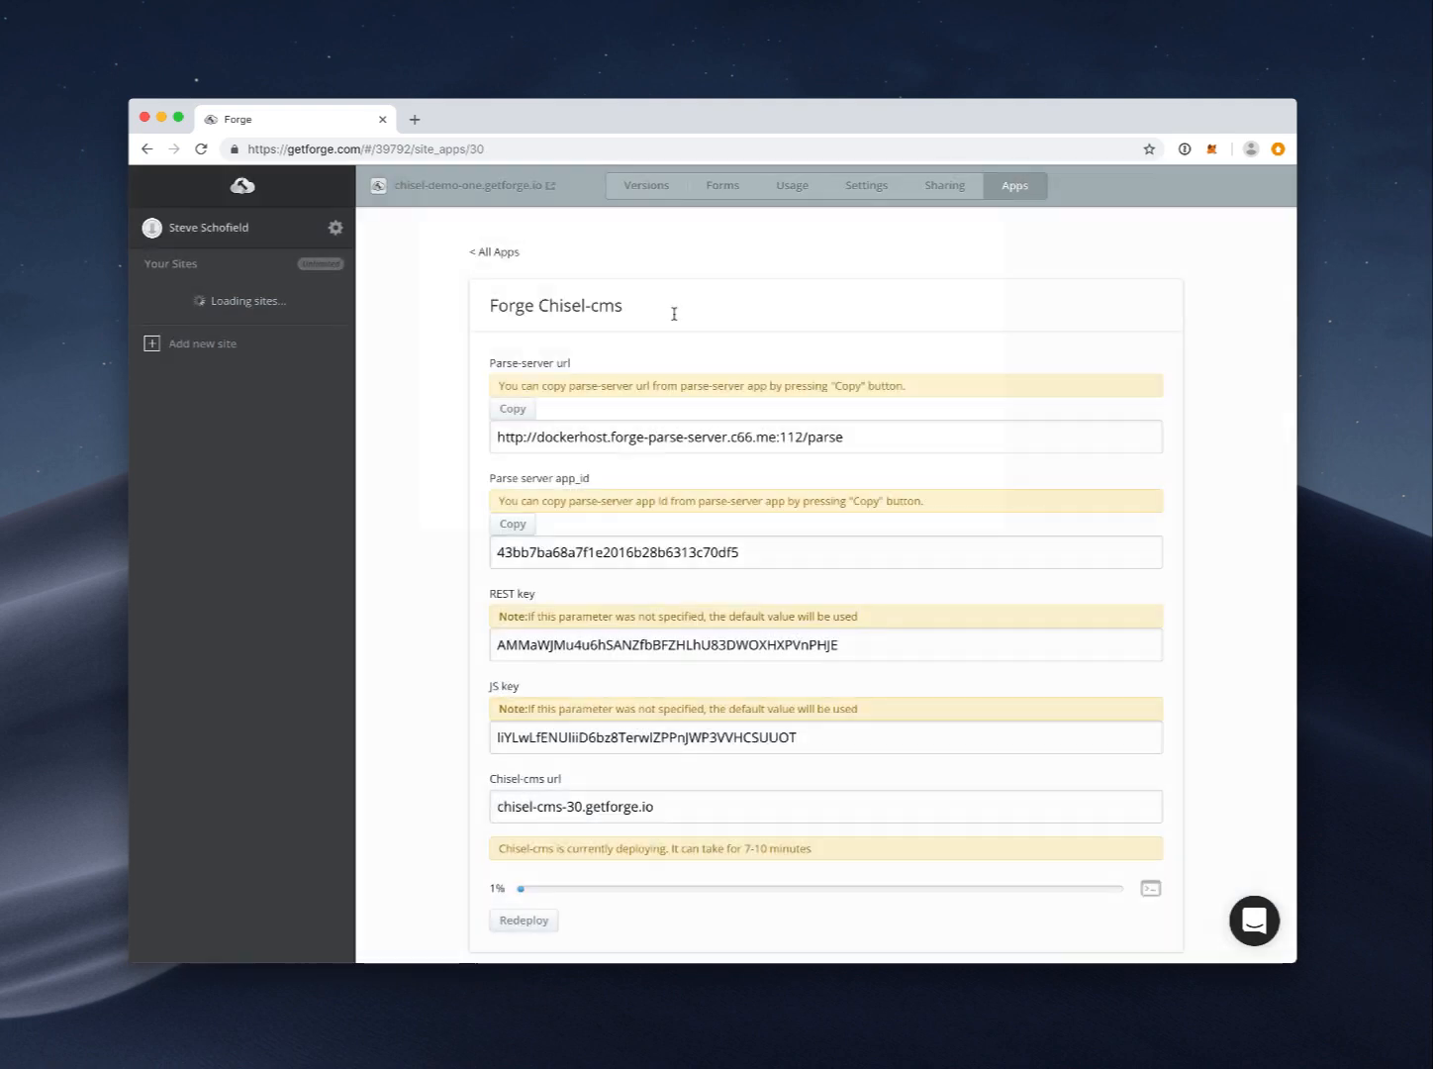
pyautogui.click(475, 253)
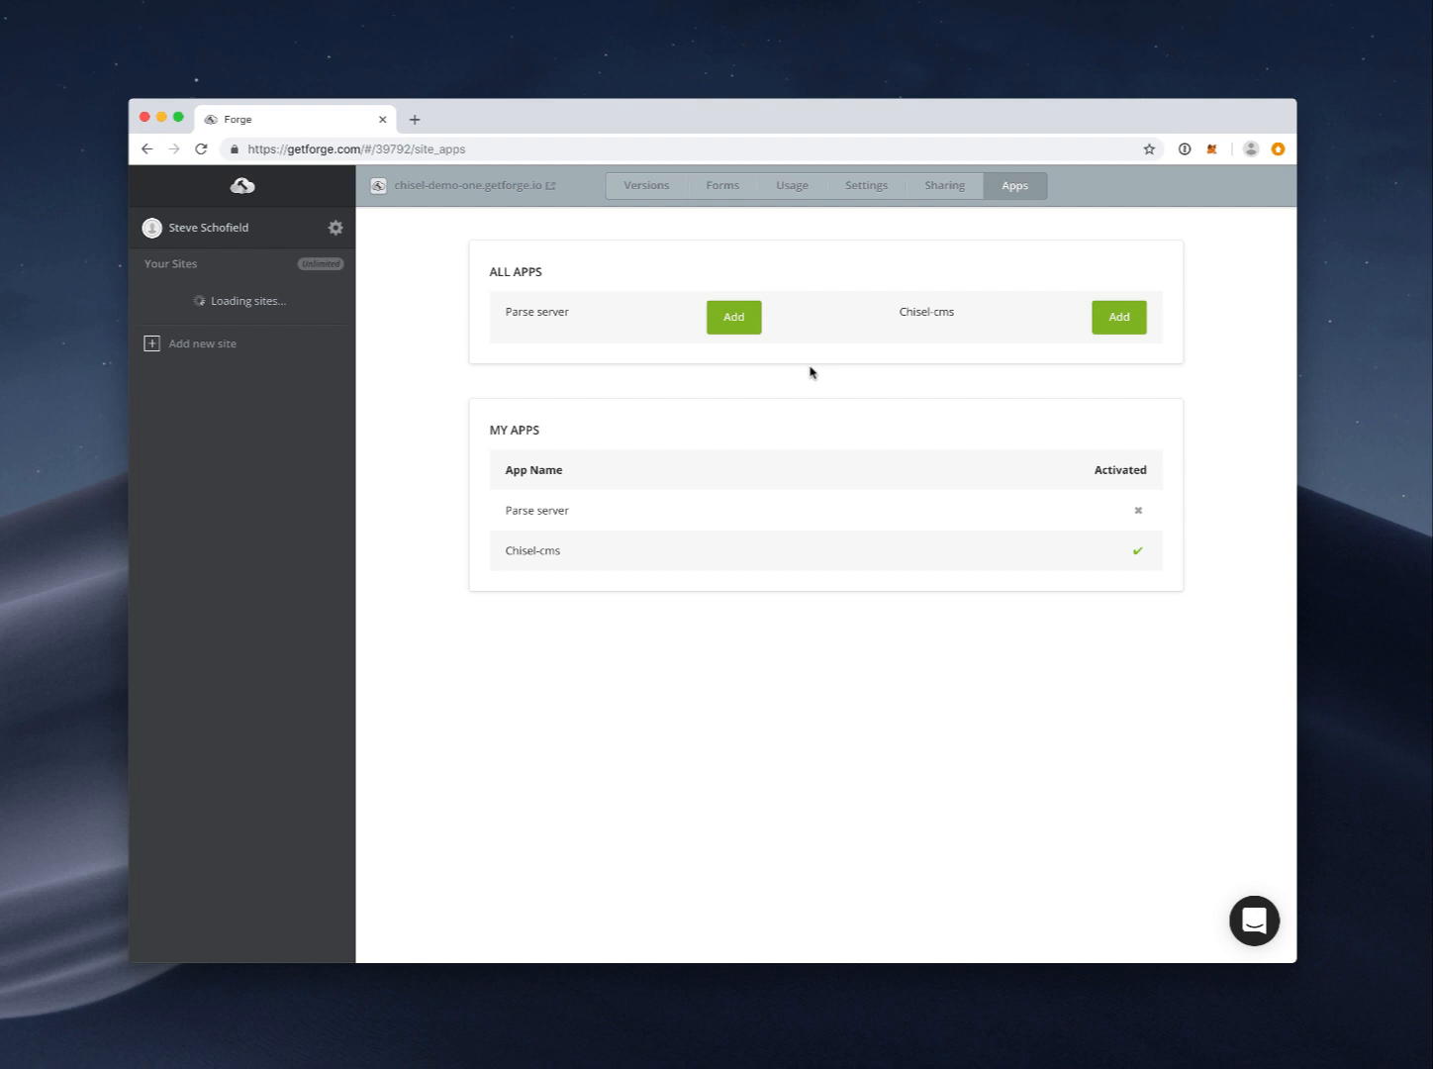
pyautogui.click(561, 515)
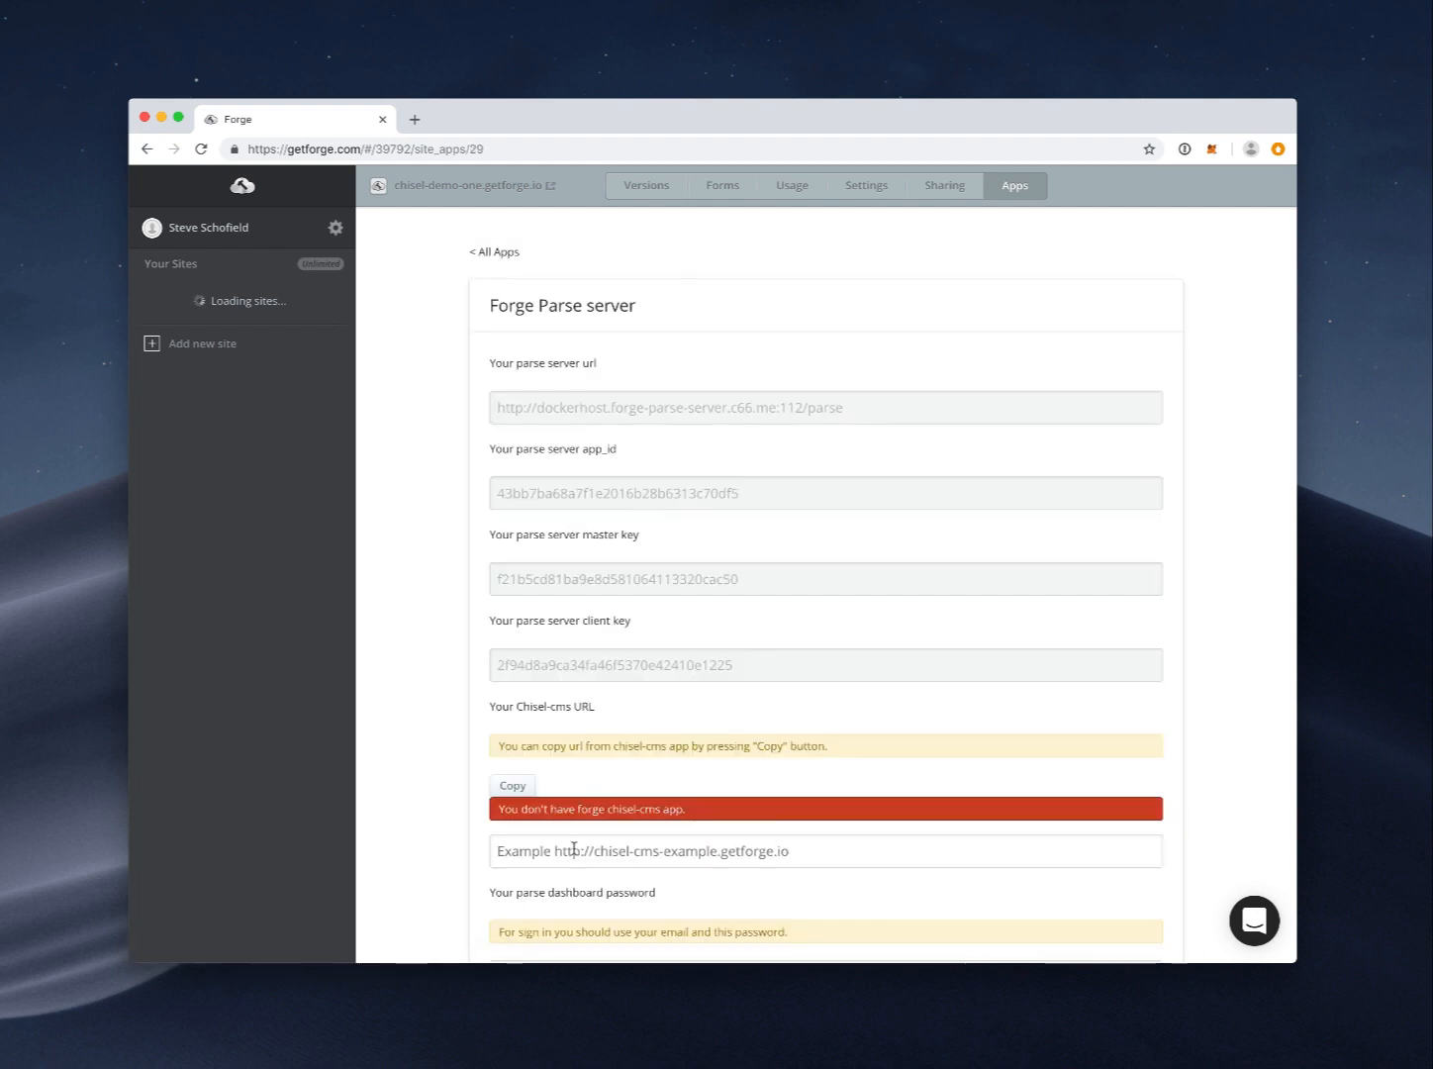
pyautogui.scroll(-1, 566, 848)
pyautogui.scroll(1, 566, 845)
pyautogui.scroll(-2, 564, 845)
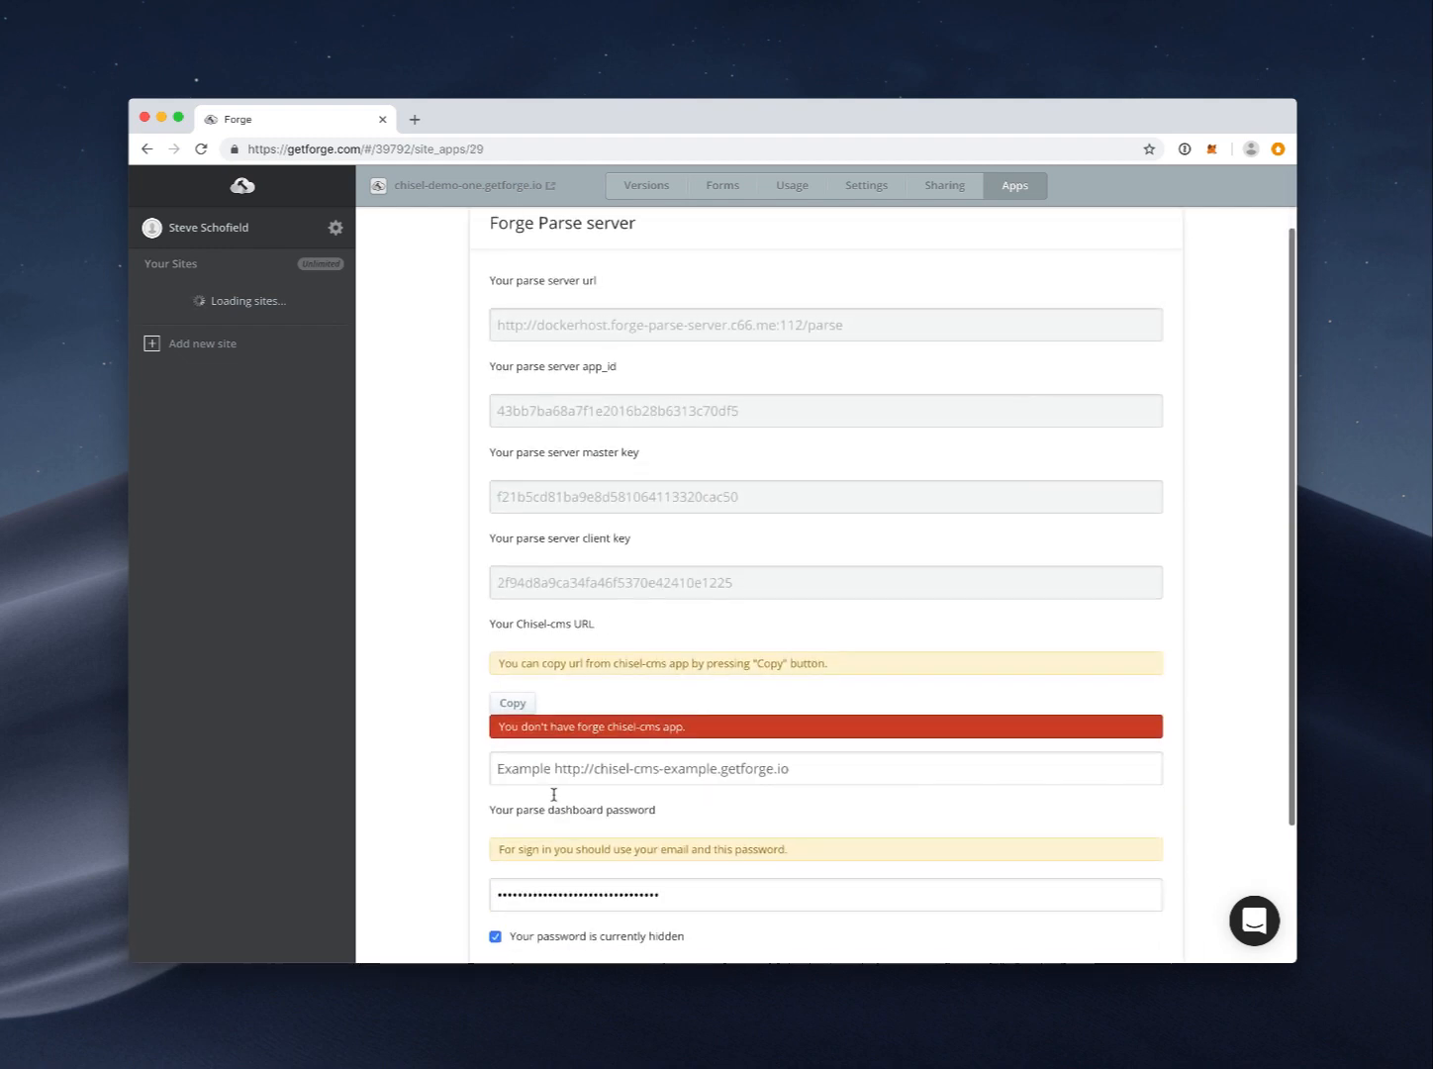
pyautogui.click(514, 707)
pyautogui.scroll(1, 637, 729)
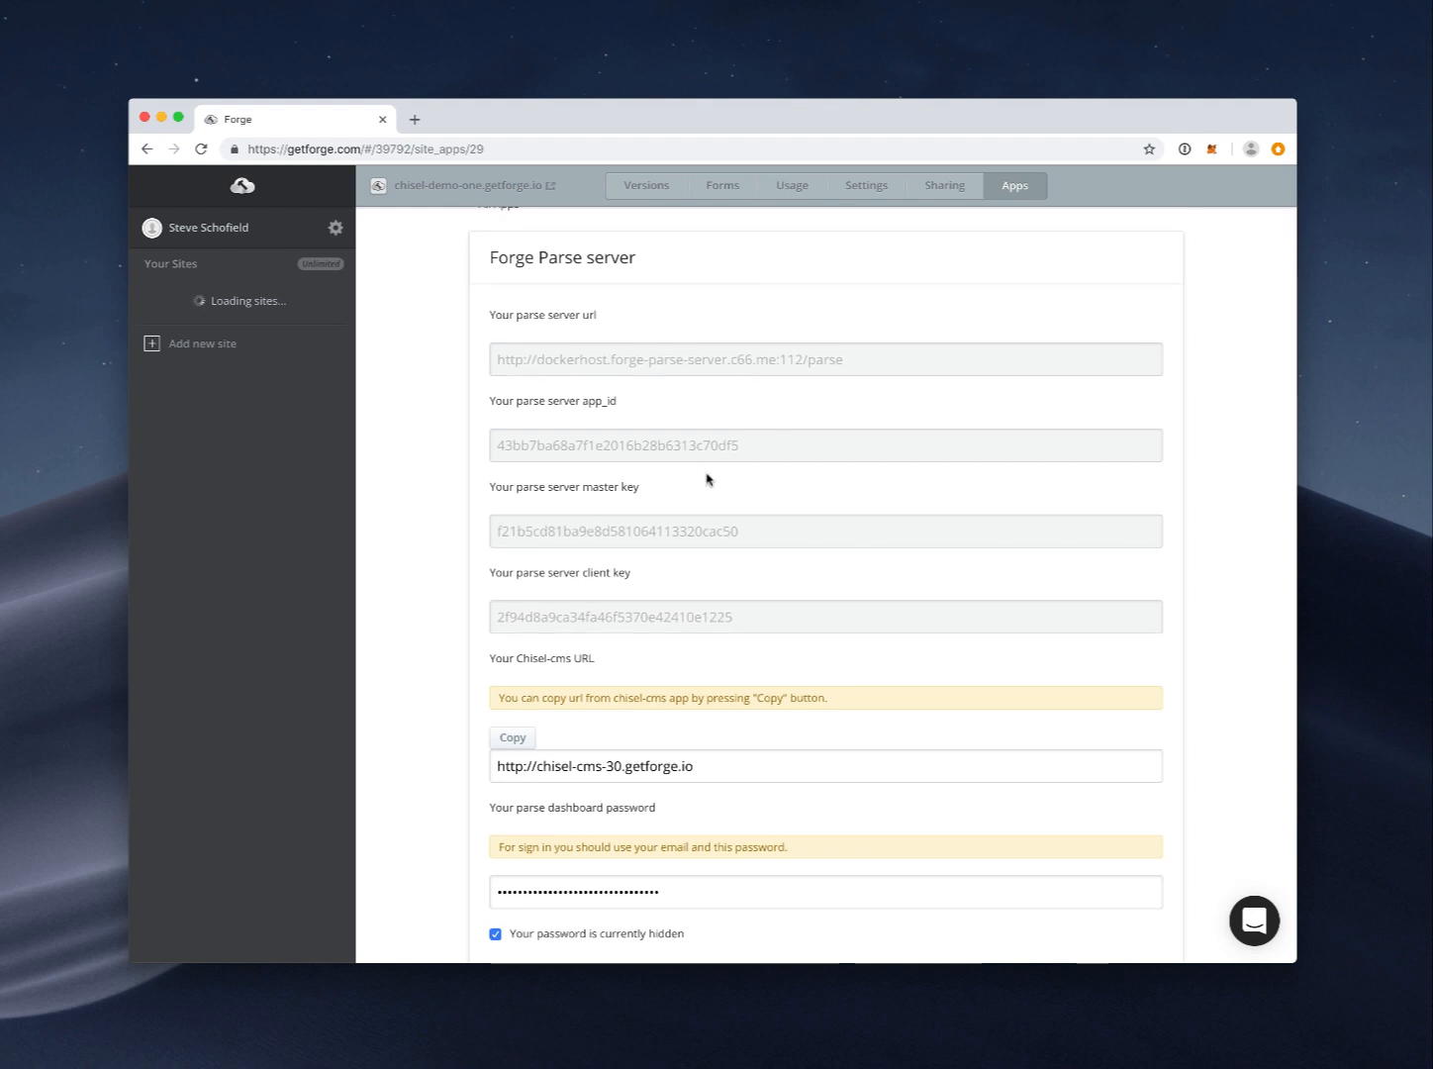
pyautogui.scroll(-3, 655, 681)
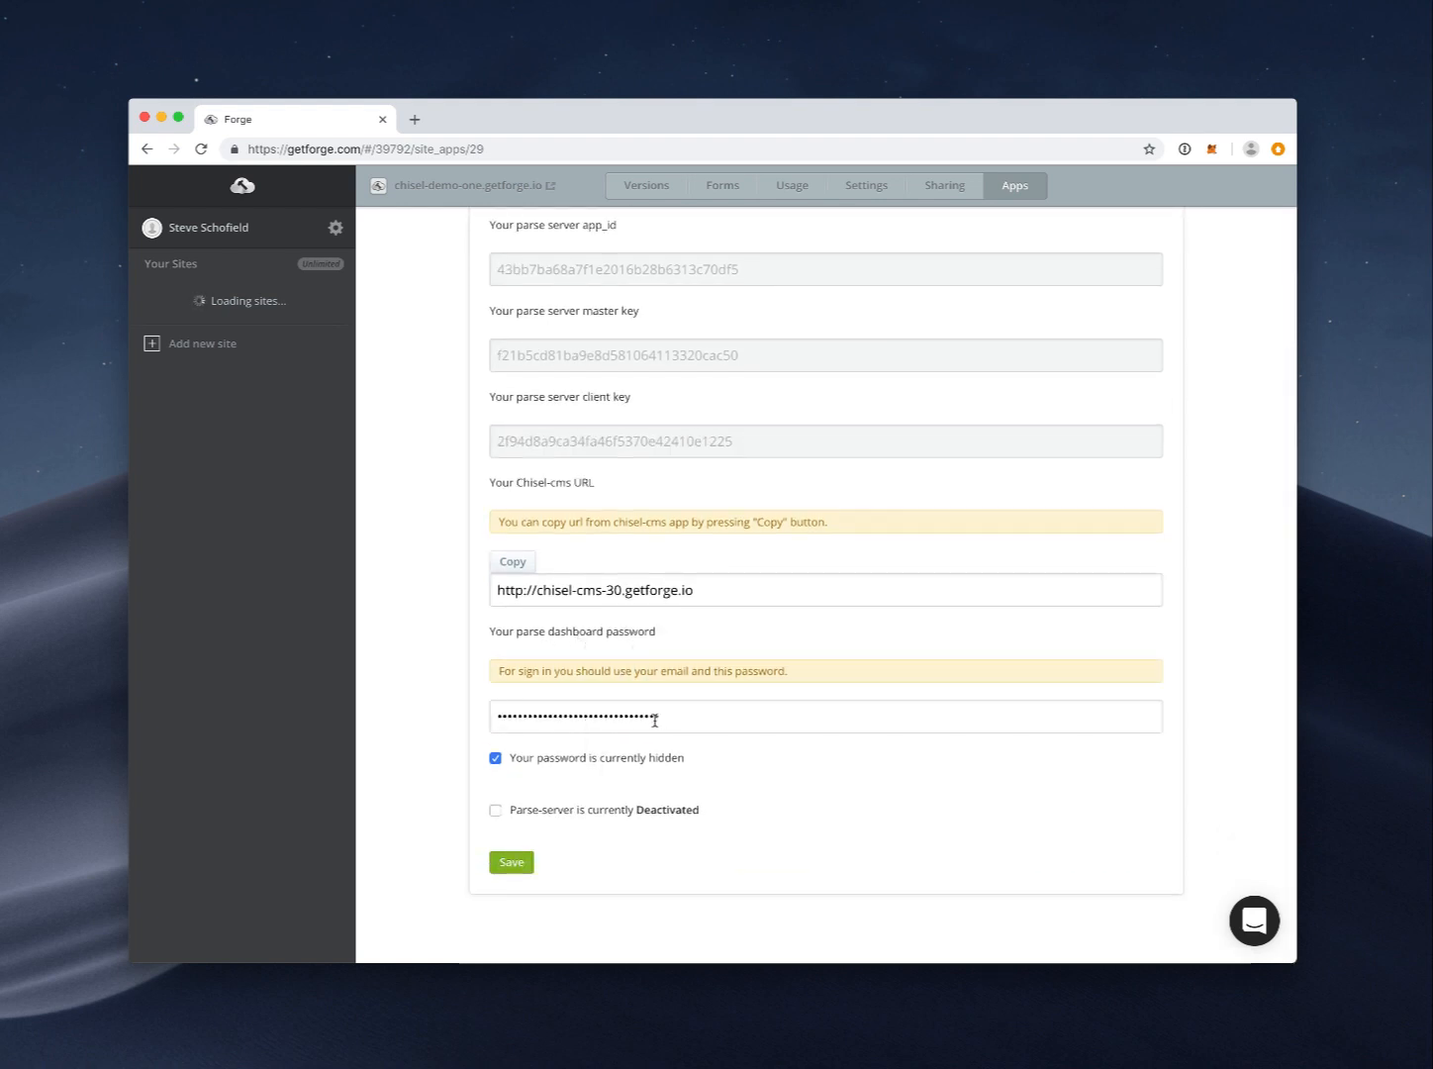
pyautogui.tripleClick(654, 721)
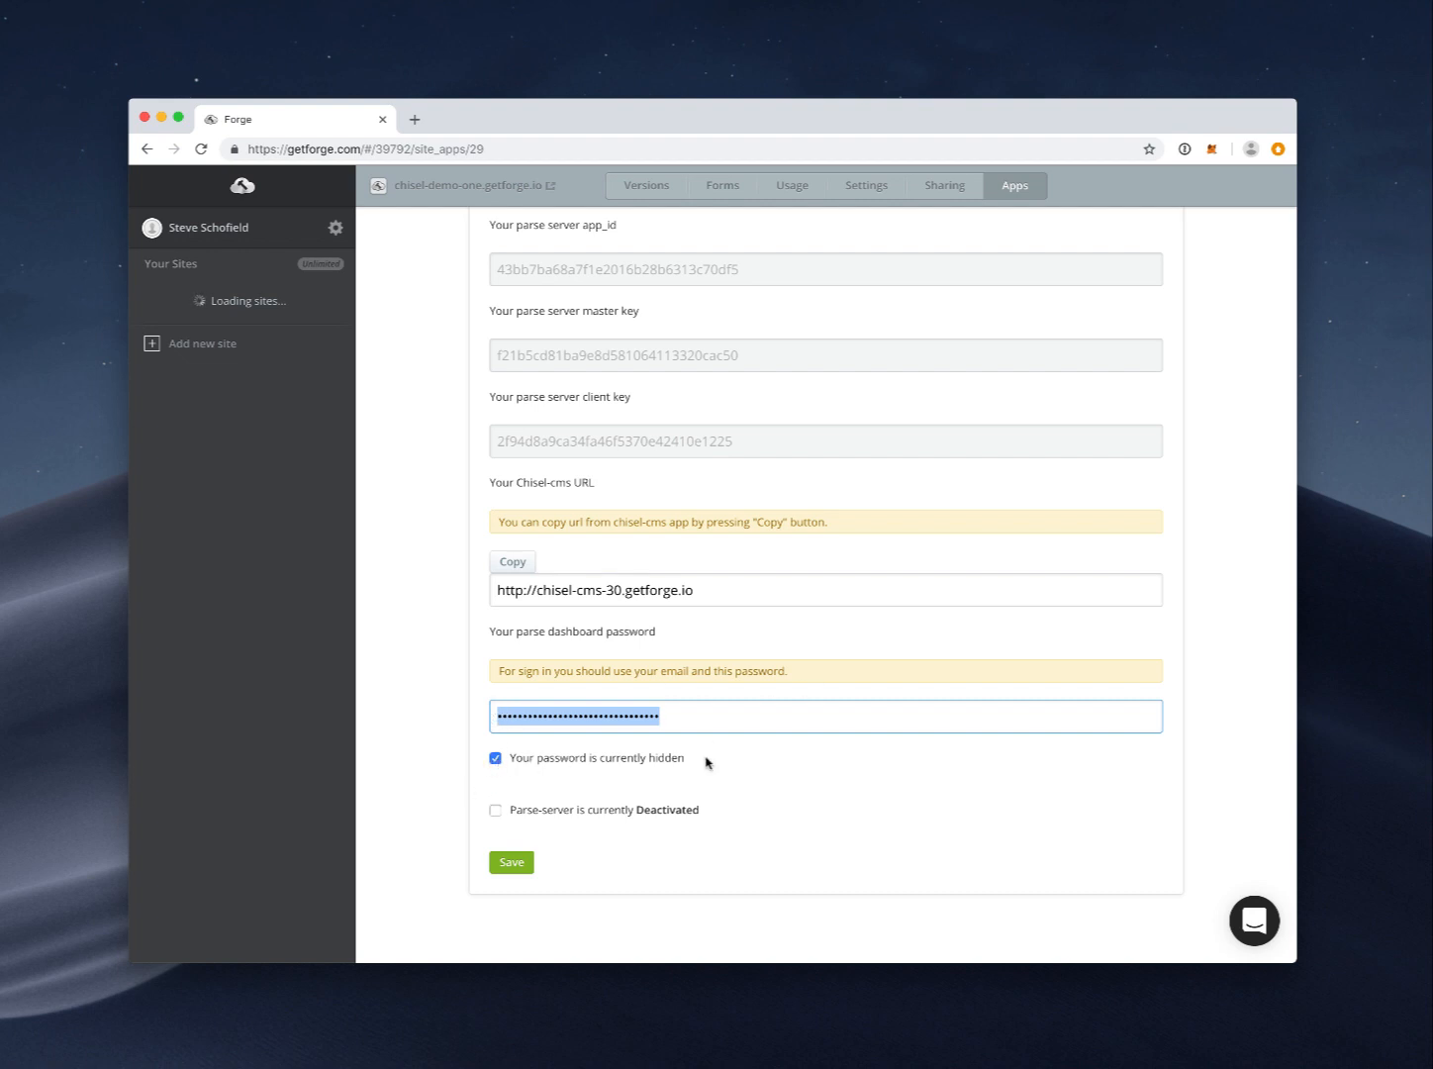
pyautogui.moveTo(603, 715); pyautogui.dragTo(501, 711)
pyautogui.scroll(1, 672, 781)
pyautogui.scroll(-1, 685, 747)
pyautogui.click(495, 810)
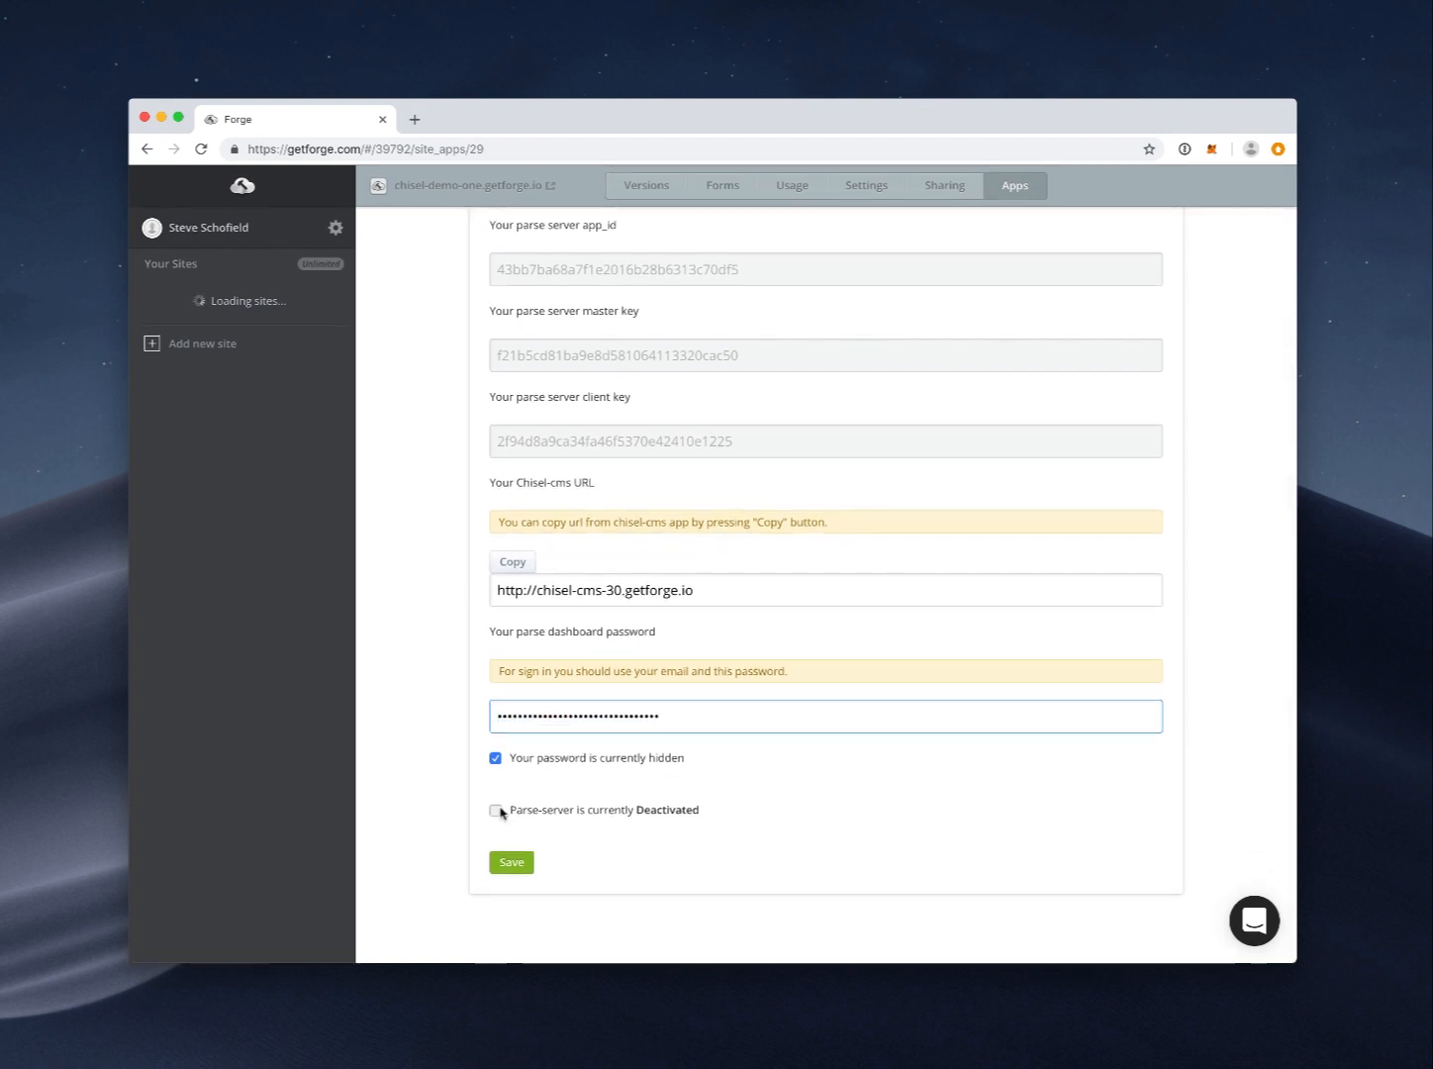
pyautogui.click(504, 859)
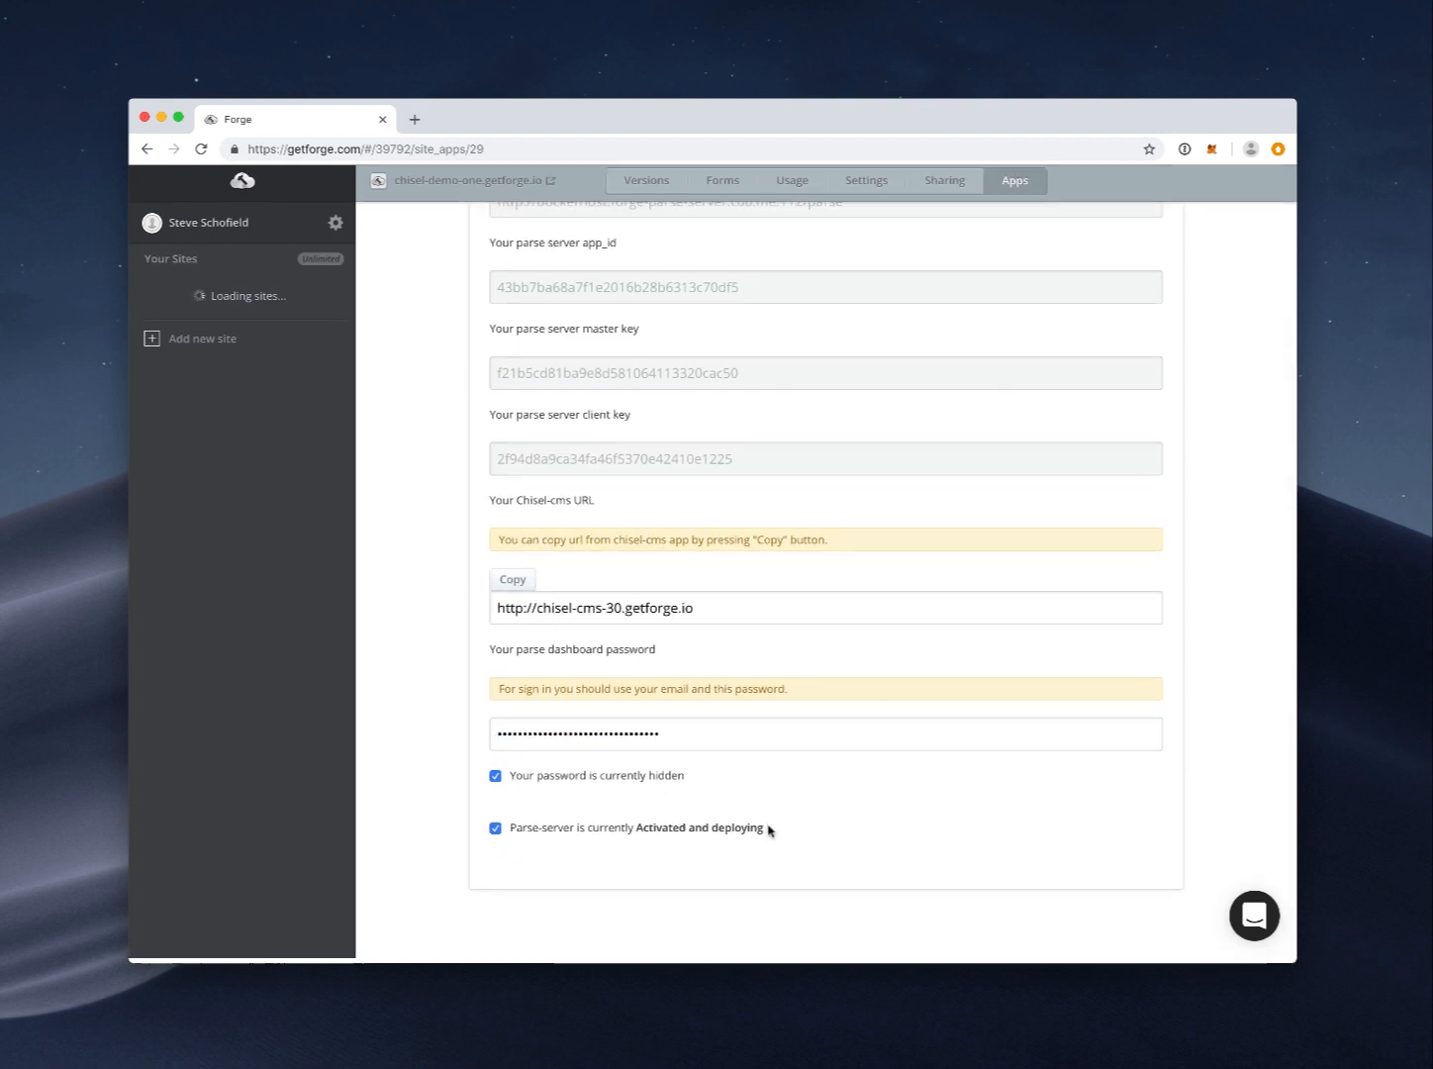
pyautogui.scroll(-4, 768, 806)
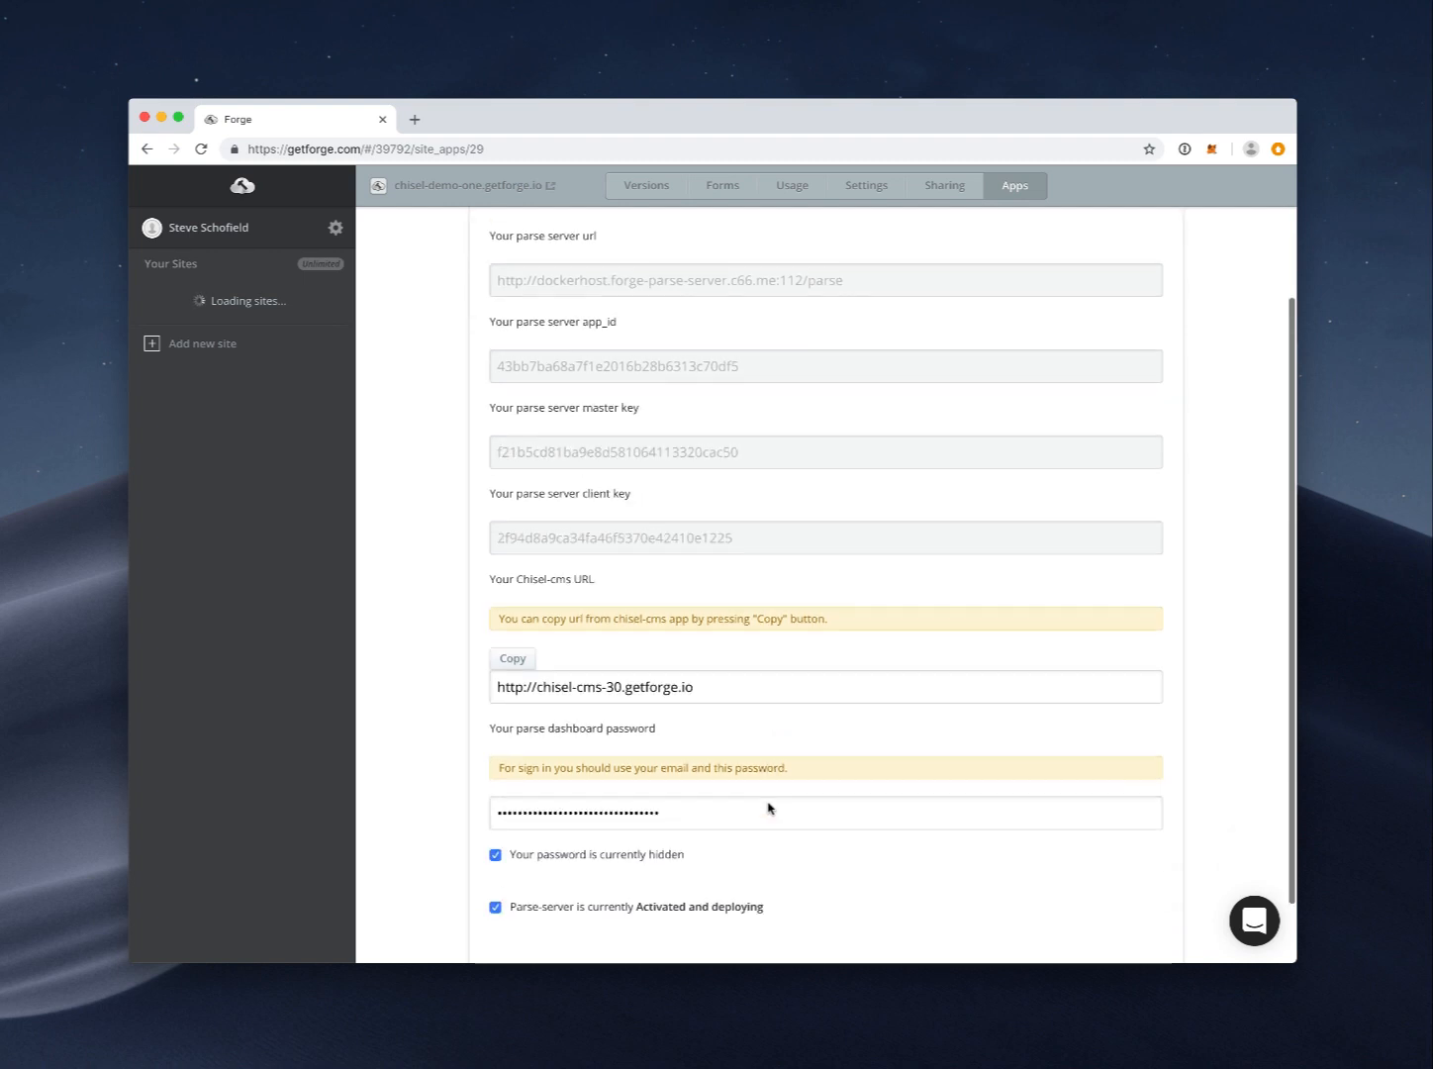
pyautogui.scroll(4, 769, 806)
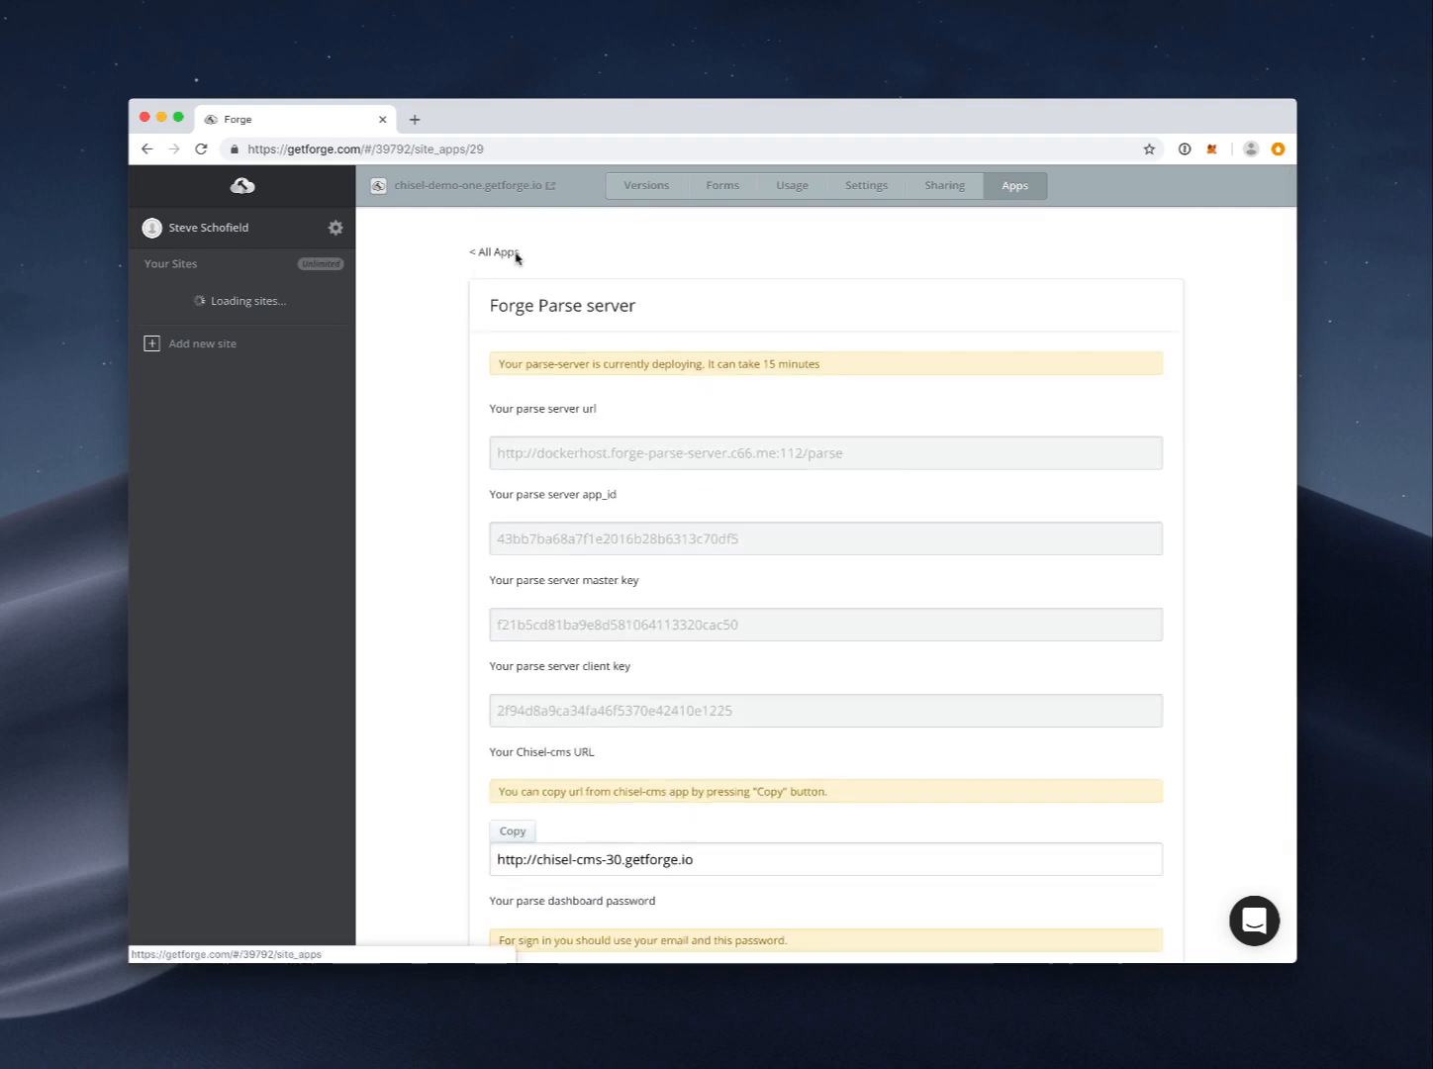
# Step: Reopen the Forge Parse server settings and review the dashboard password and link section
pyautogui.click(497, 252)
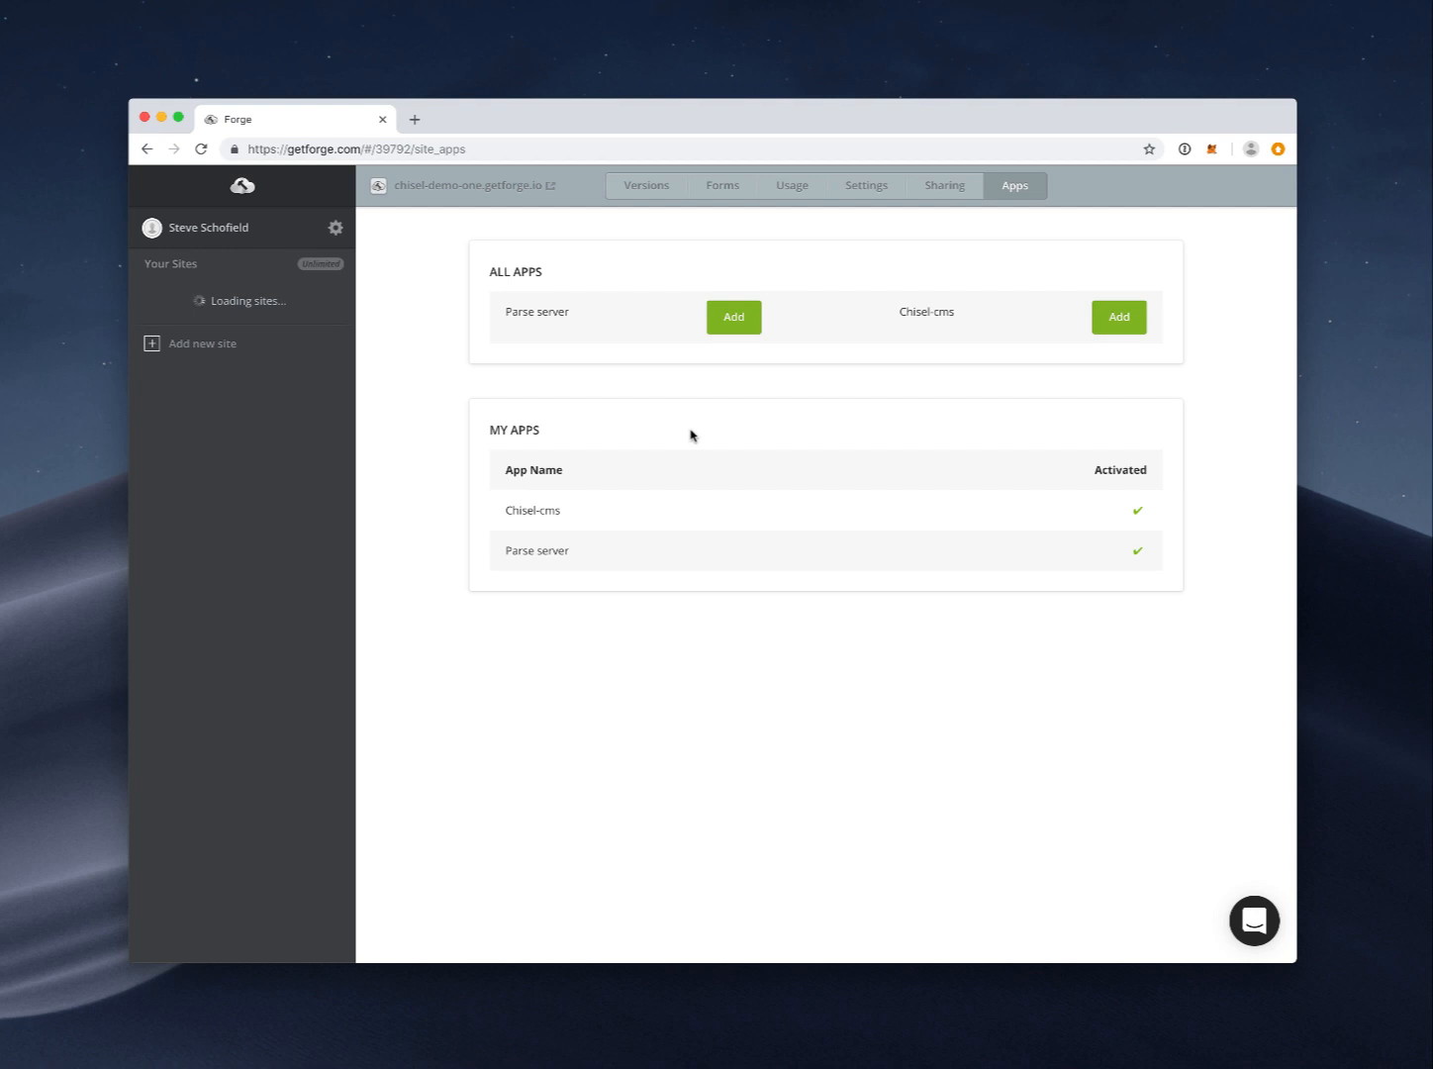
pyautogui.press('super+Tab')
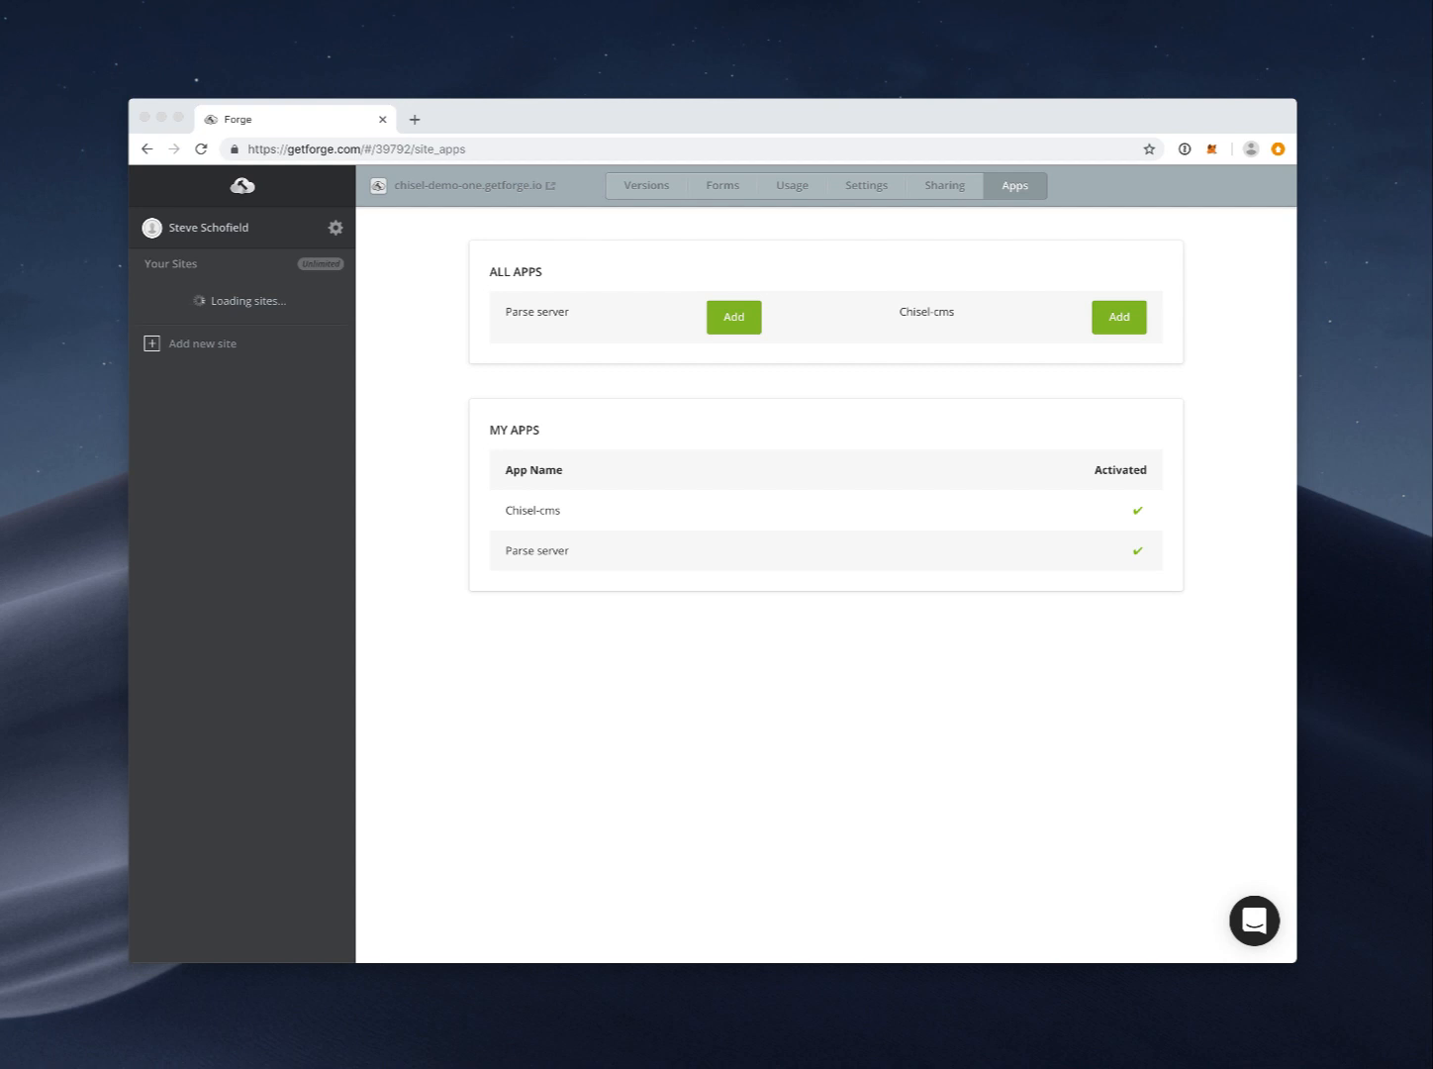
pyautogui.click(560, 511)
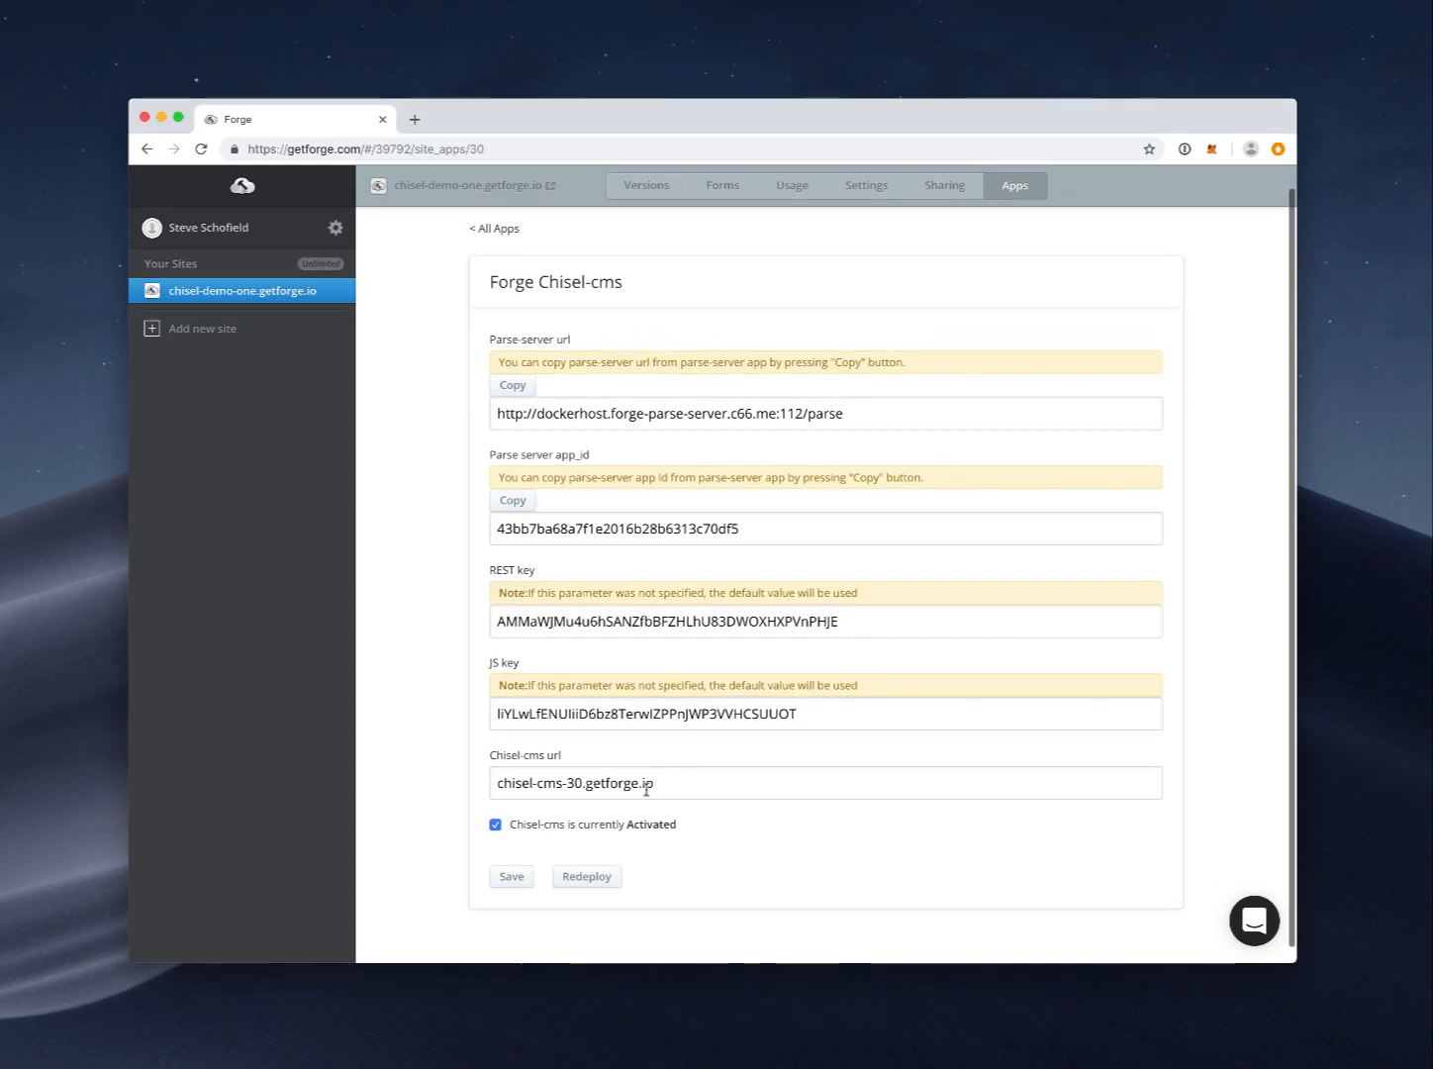
pyautogui.click(492, 228)
pyautogui.click(576, 550)
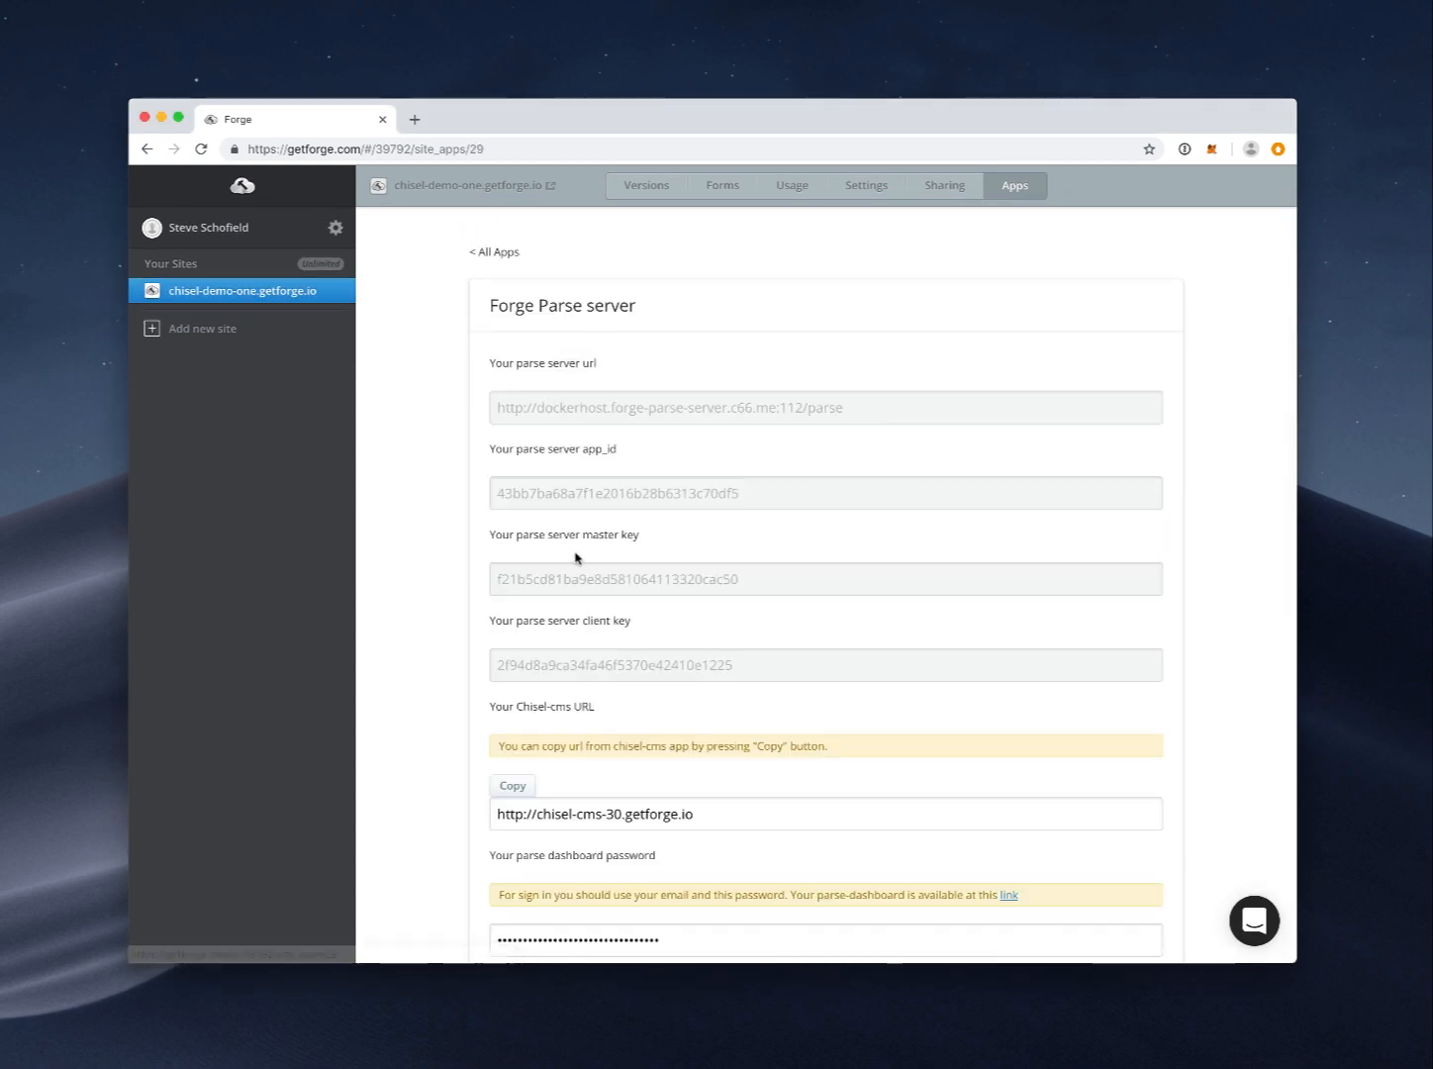
pyautogui.scroll(-4, 614, 593)
pyautogui.moveTo(637, 816); pyautogui.dragTo(790, 813)
pyautogui.click(789, 813)
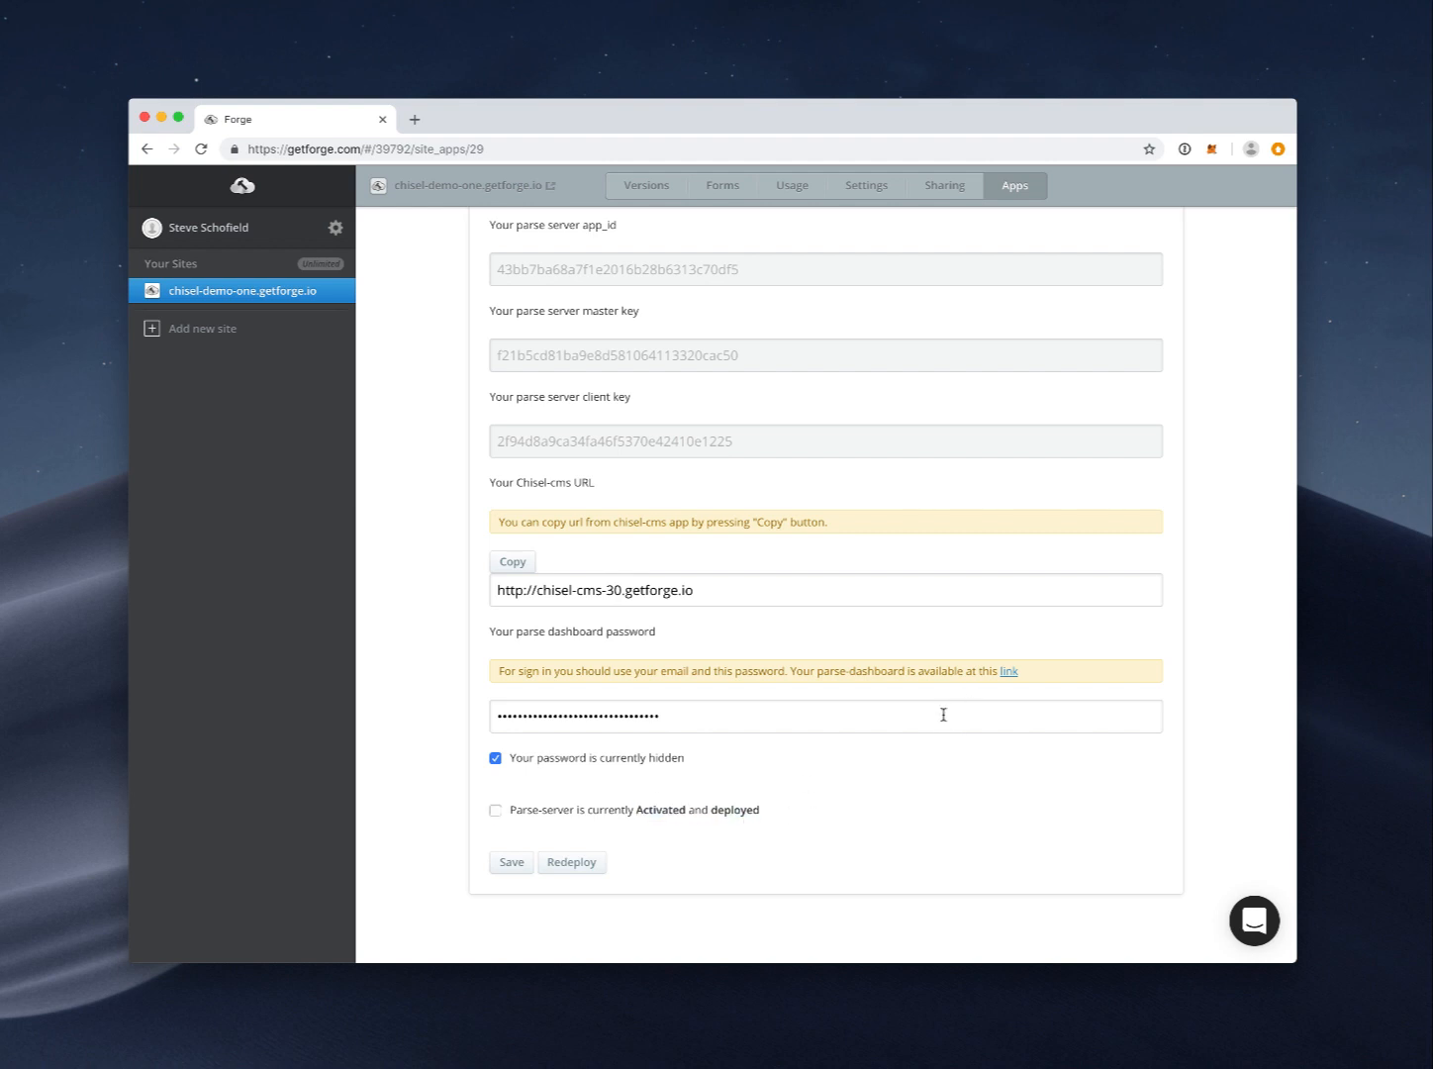
pyautogui.scroll(3, 942, 713)
pyautogui.scroll(-3, 944, 706)
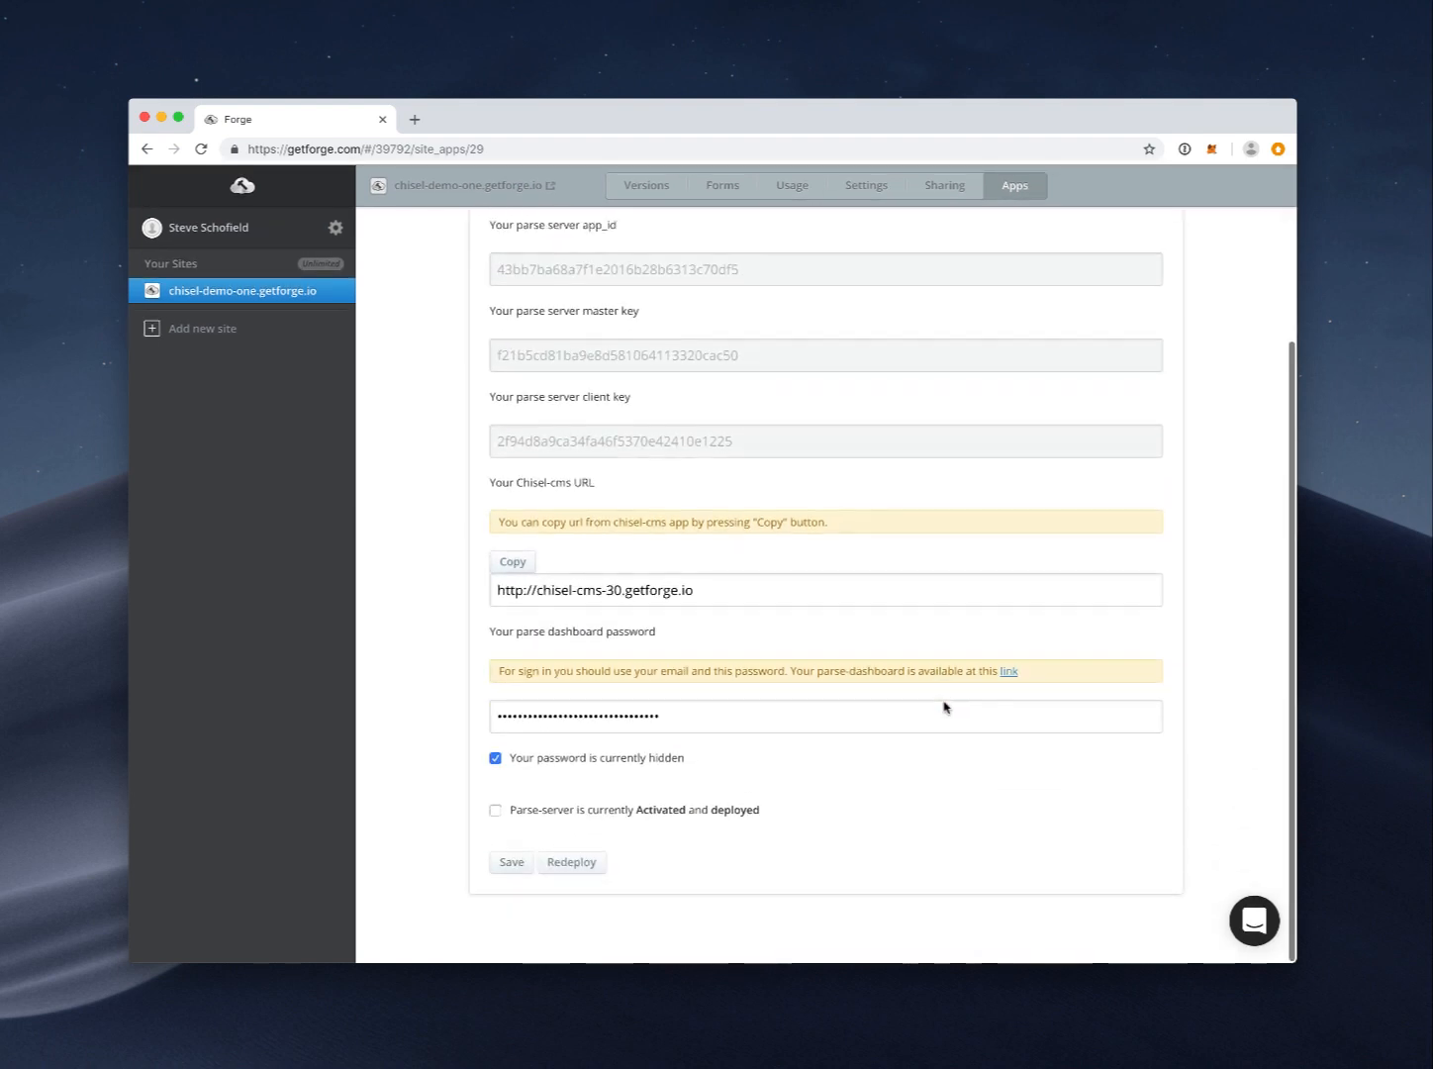
pyautogui.scroll(2, 898, 697)
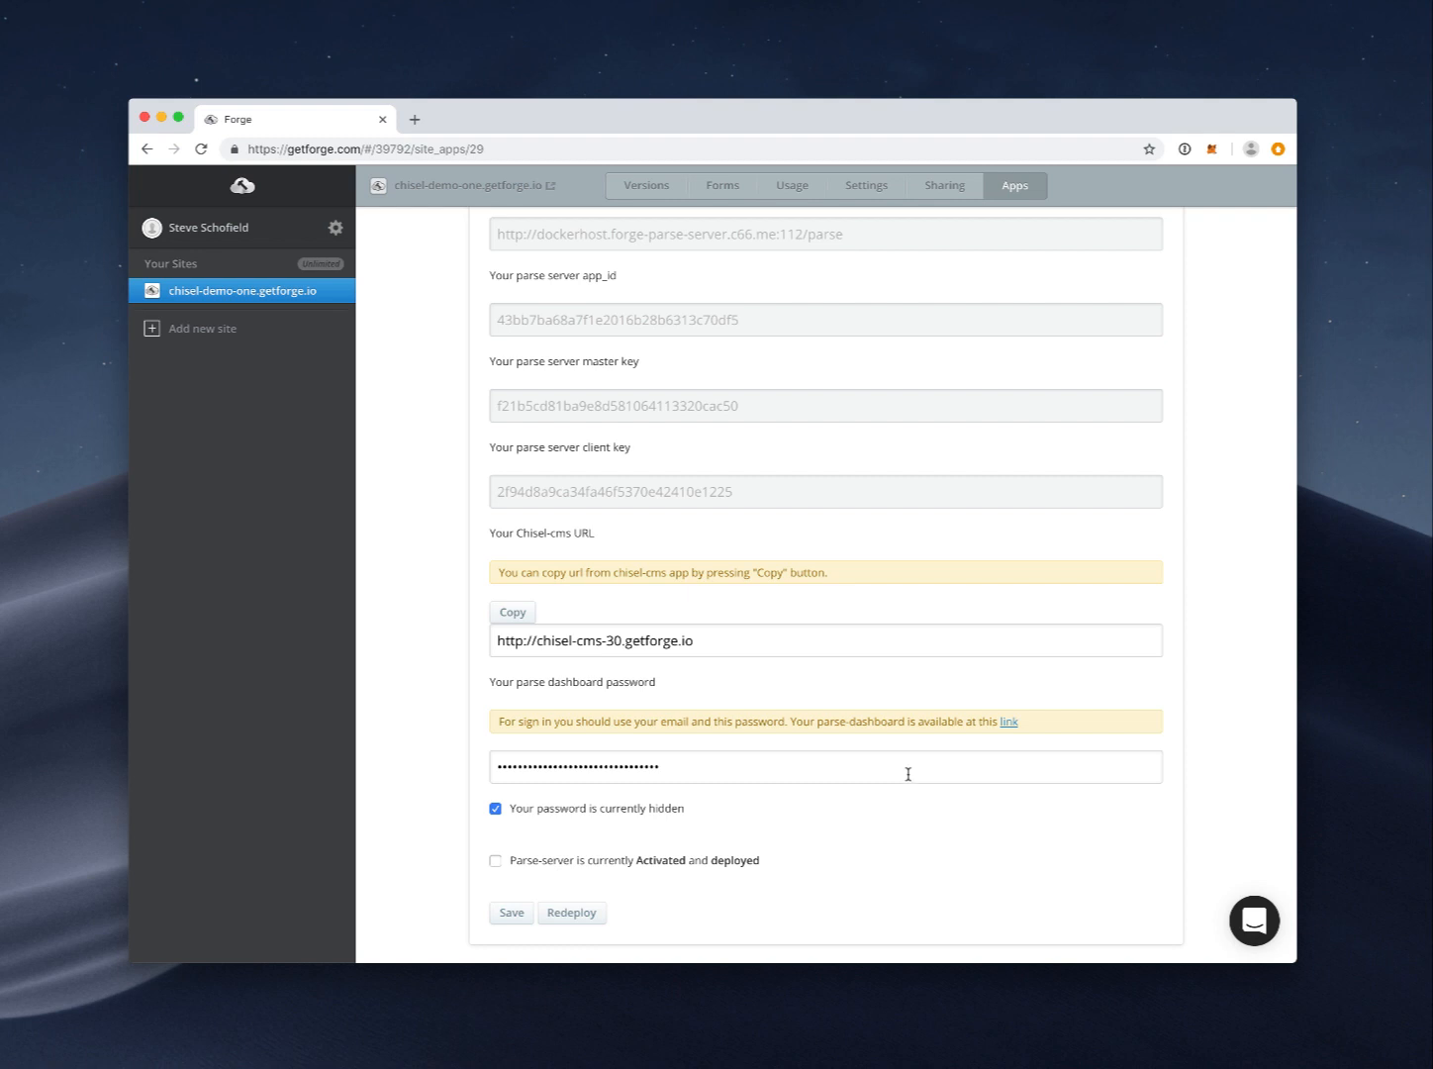
# Step: Open the Parse dashboard in a new tab and copy the revealed dashboard password
pyautogui.click(1011, 728)
pyautogui.click(505, 123)
pyautogui.click(371, 126)
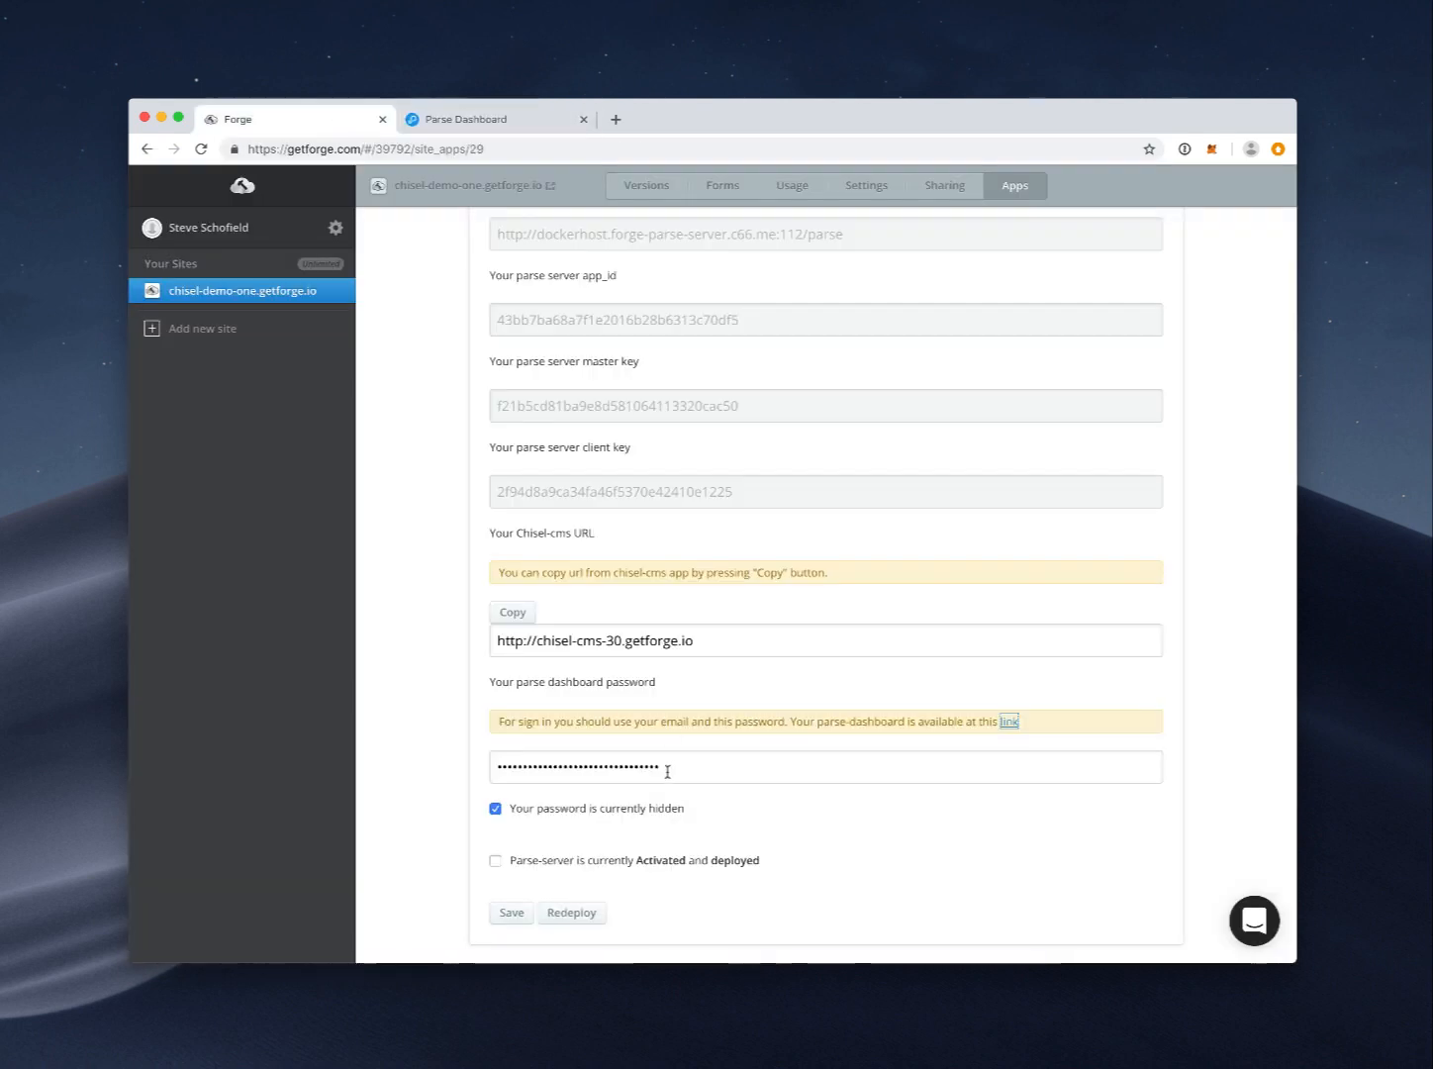
pyautogui.click(496, 808)
pyautogui.moveTo(737, 773); pyautogui.dragTo(470, 772)
# Step: Log into Parse Dashboard with the account e-mail and copied password, then open the Chisel app
pyautogui.click(488, 127)
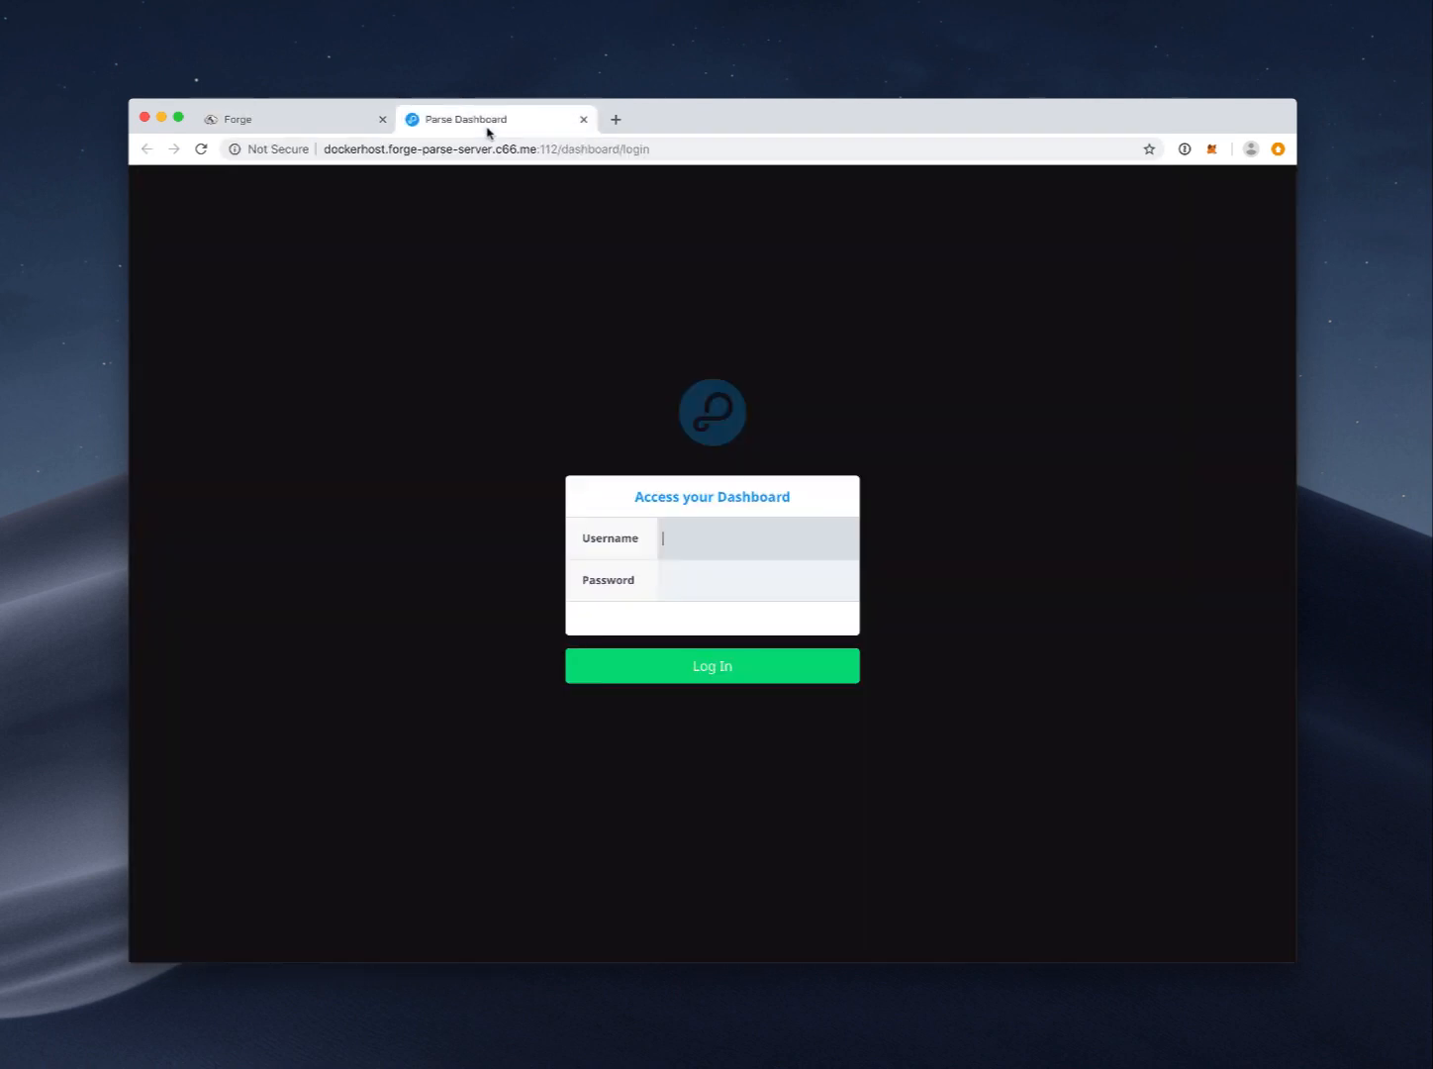
pyautogui.press('Tab')
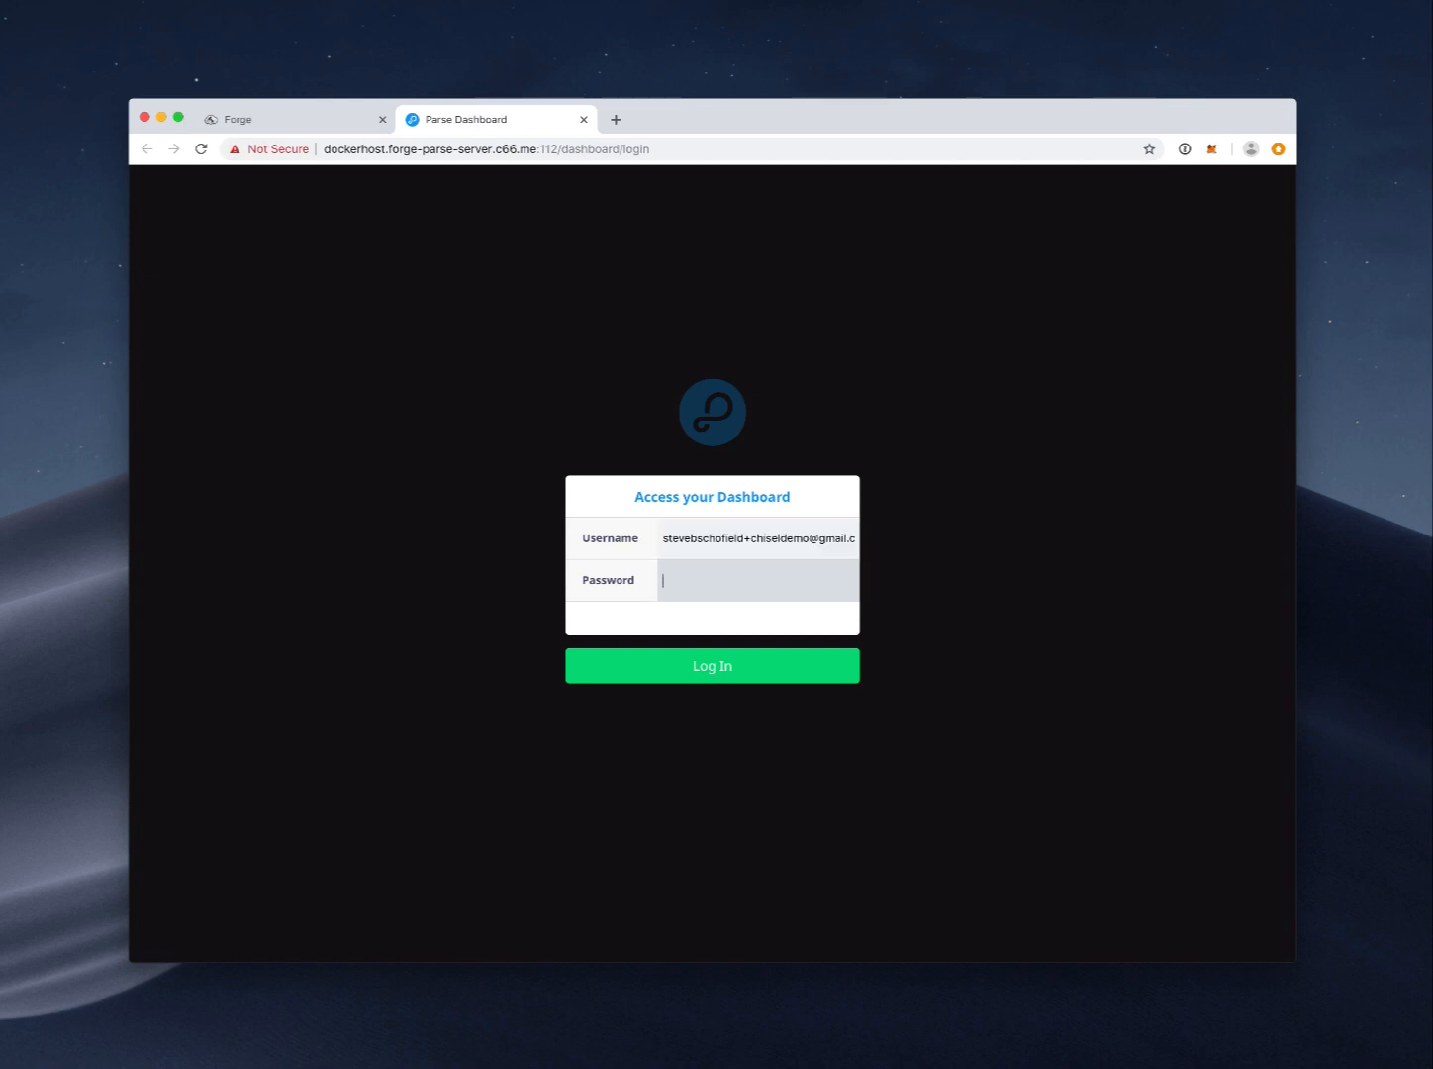
pyautogui.press('super+v')
pyautogui.click(718, 667)
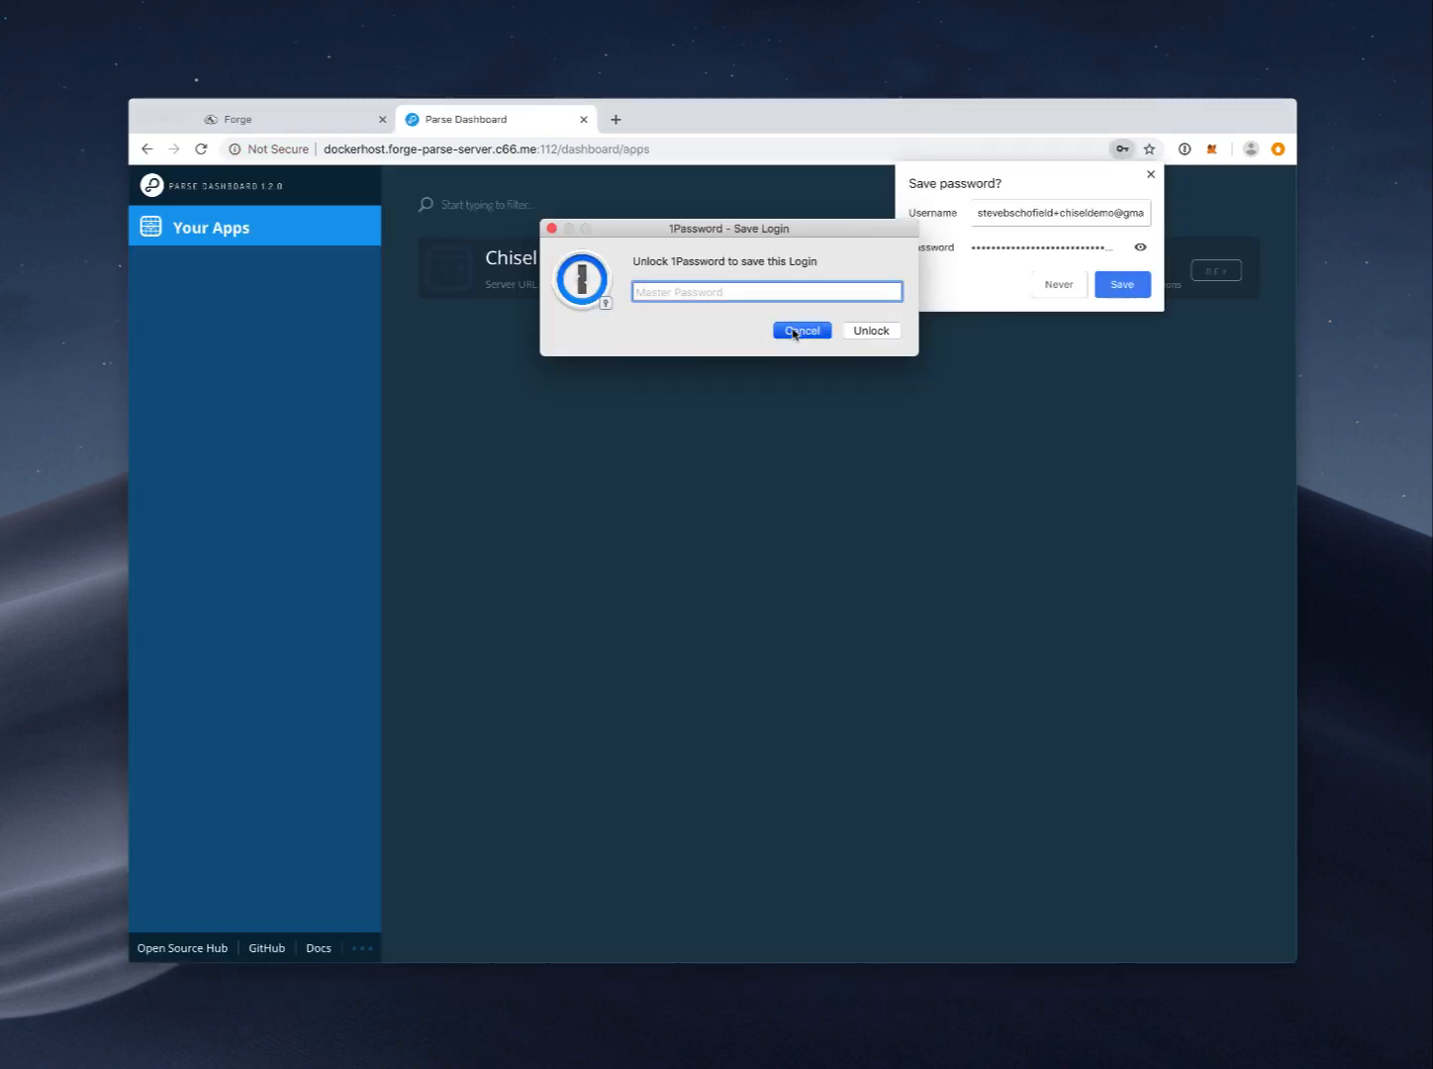
pyautogui.click(798, 328)
pyautogui.click(1139, 181)
pyautogui.click(740, 262)
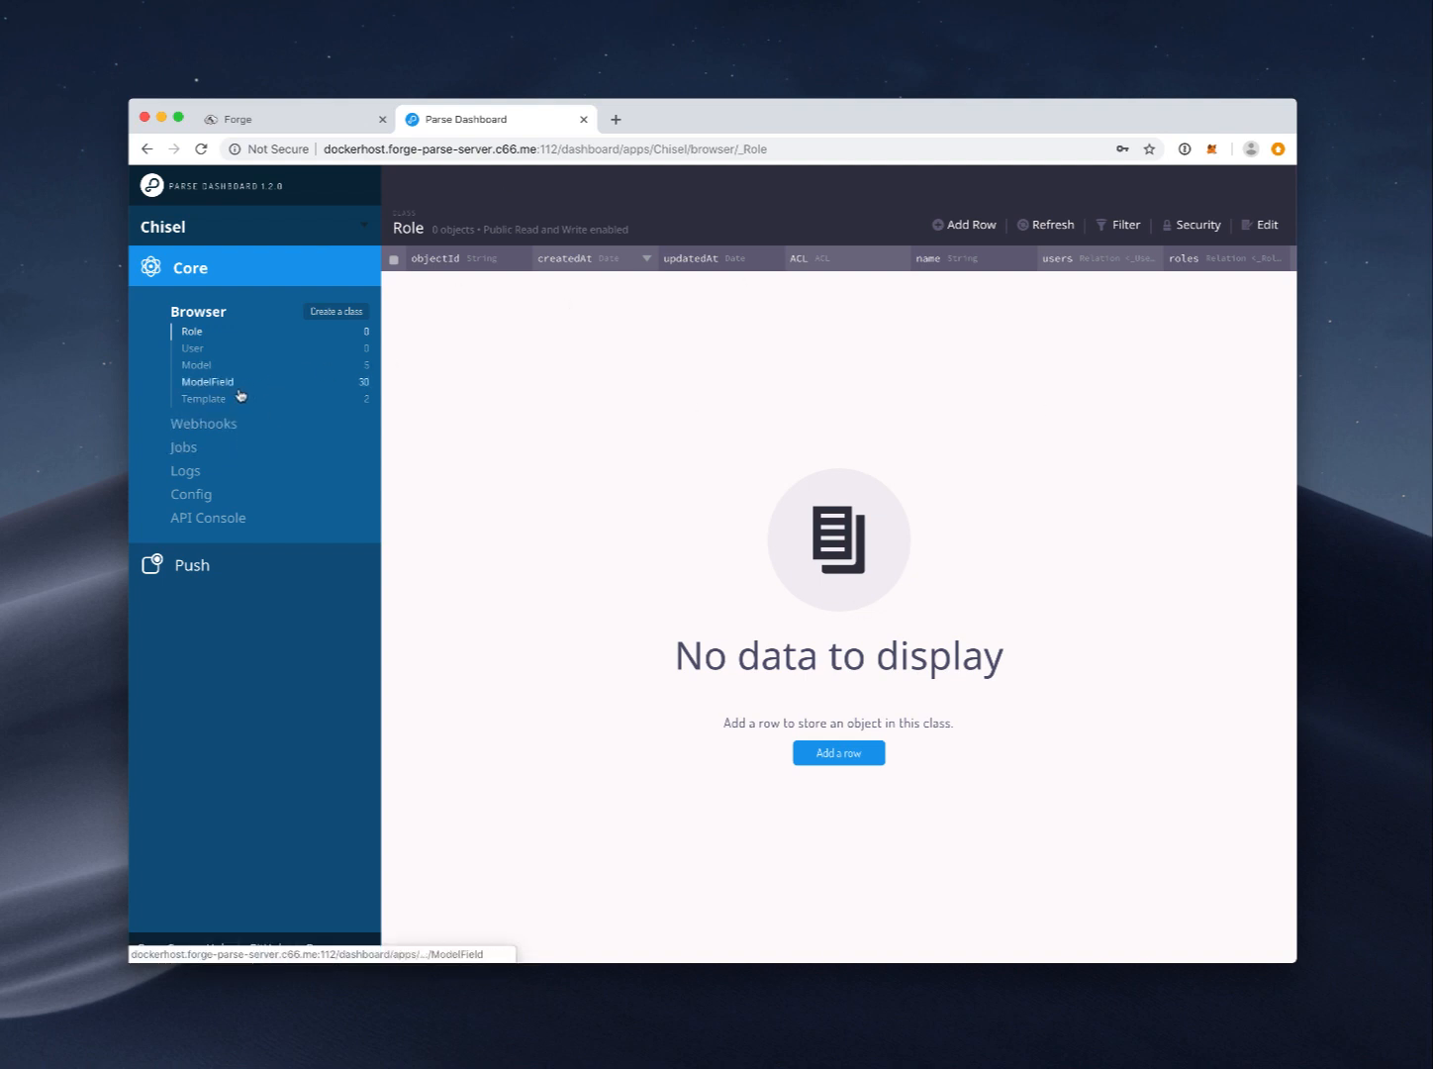
# Step: Browse the User, Model and ModelField class tables in the data browser
pyautogui.click(198, 347)
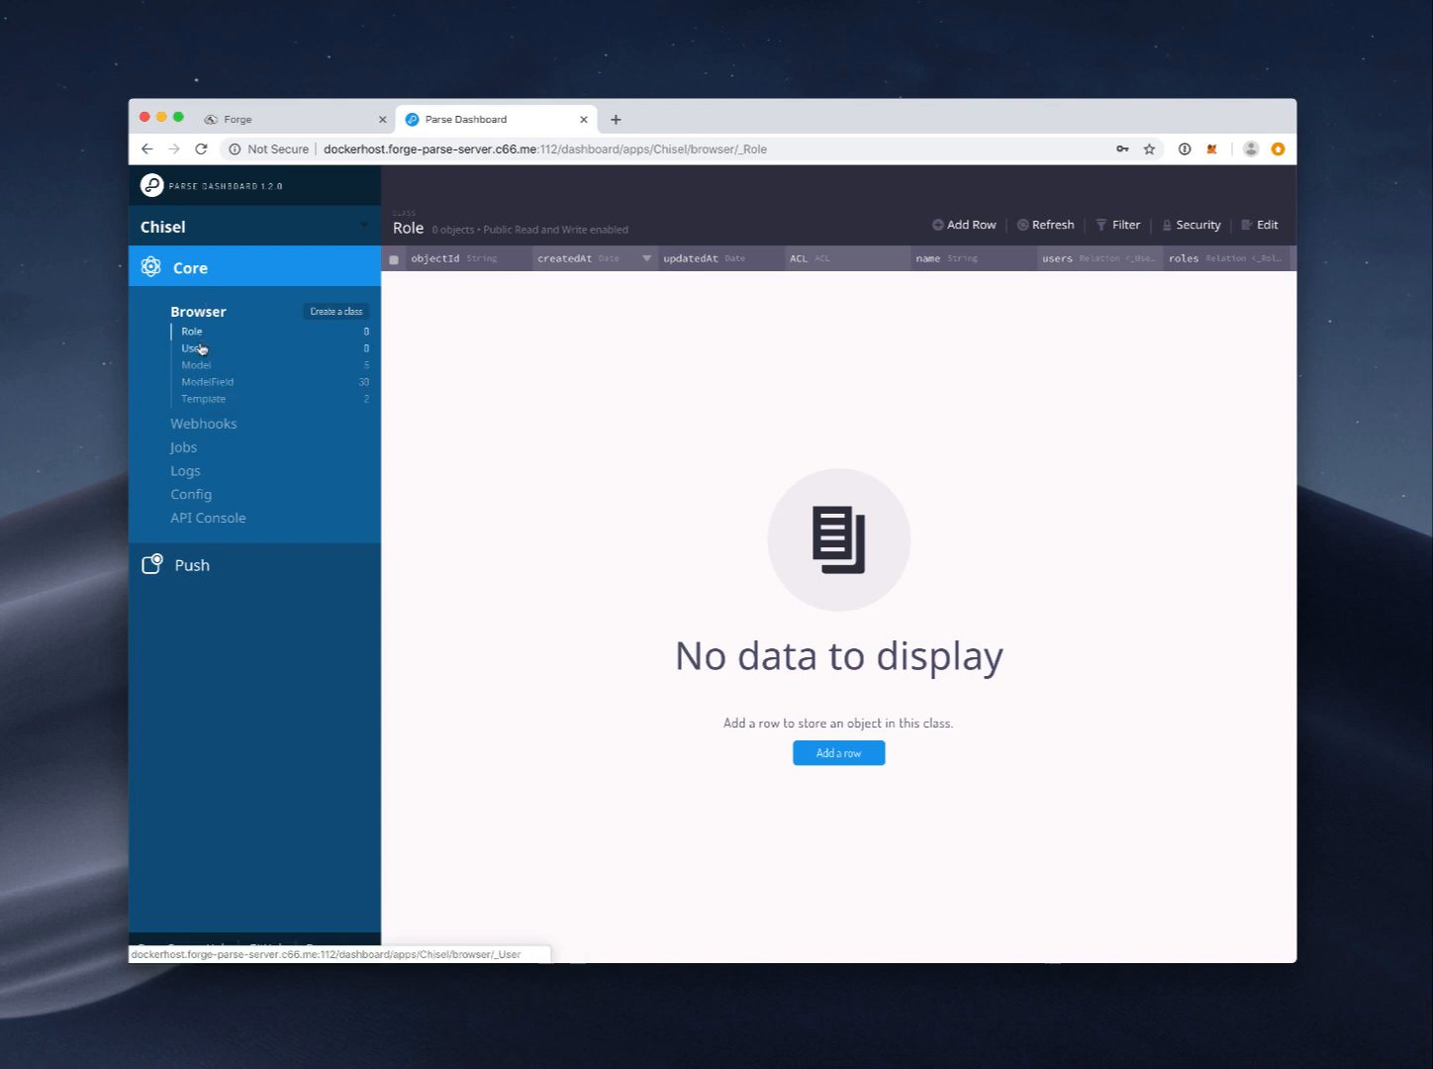
pyautogui.click(218, 366)
pyautogui.hscroll(10, 693, 366)
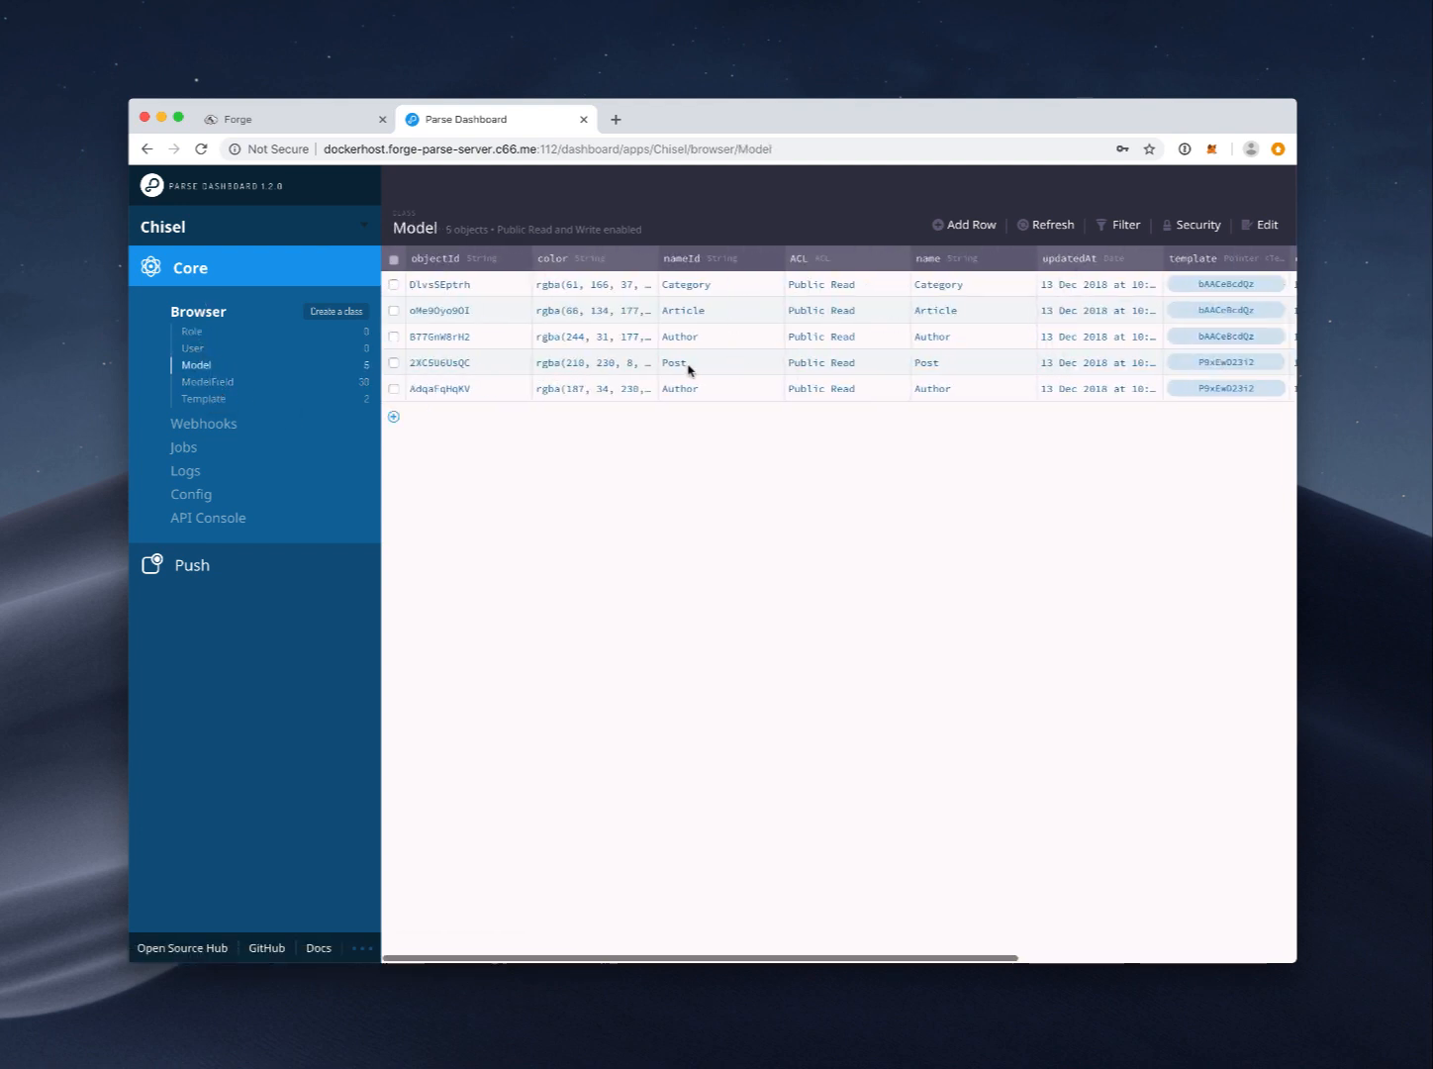
pyautogui.hscroll(-10, 698, 365)
pyautogui.click(205, 382)
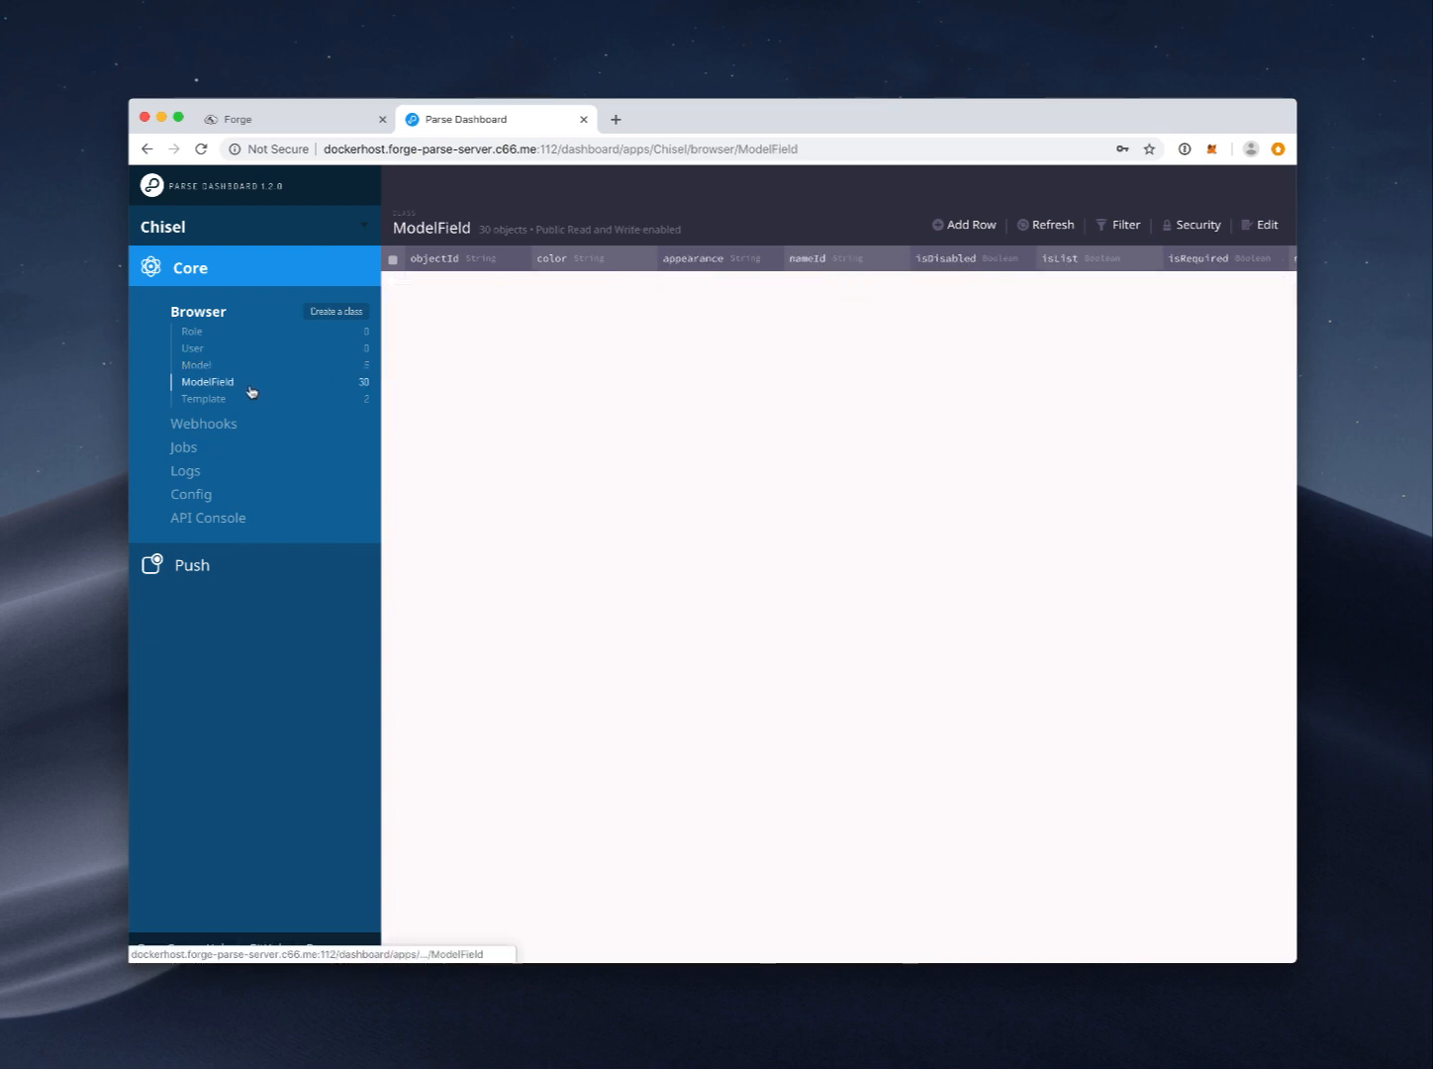
pyautogui.scroll(-3, 600, 386)
pyautogui.scroll(3, 891, 401)
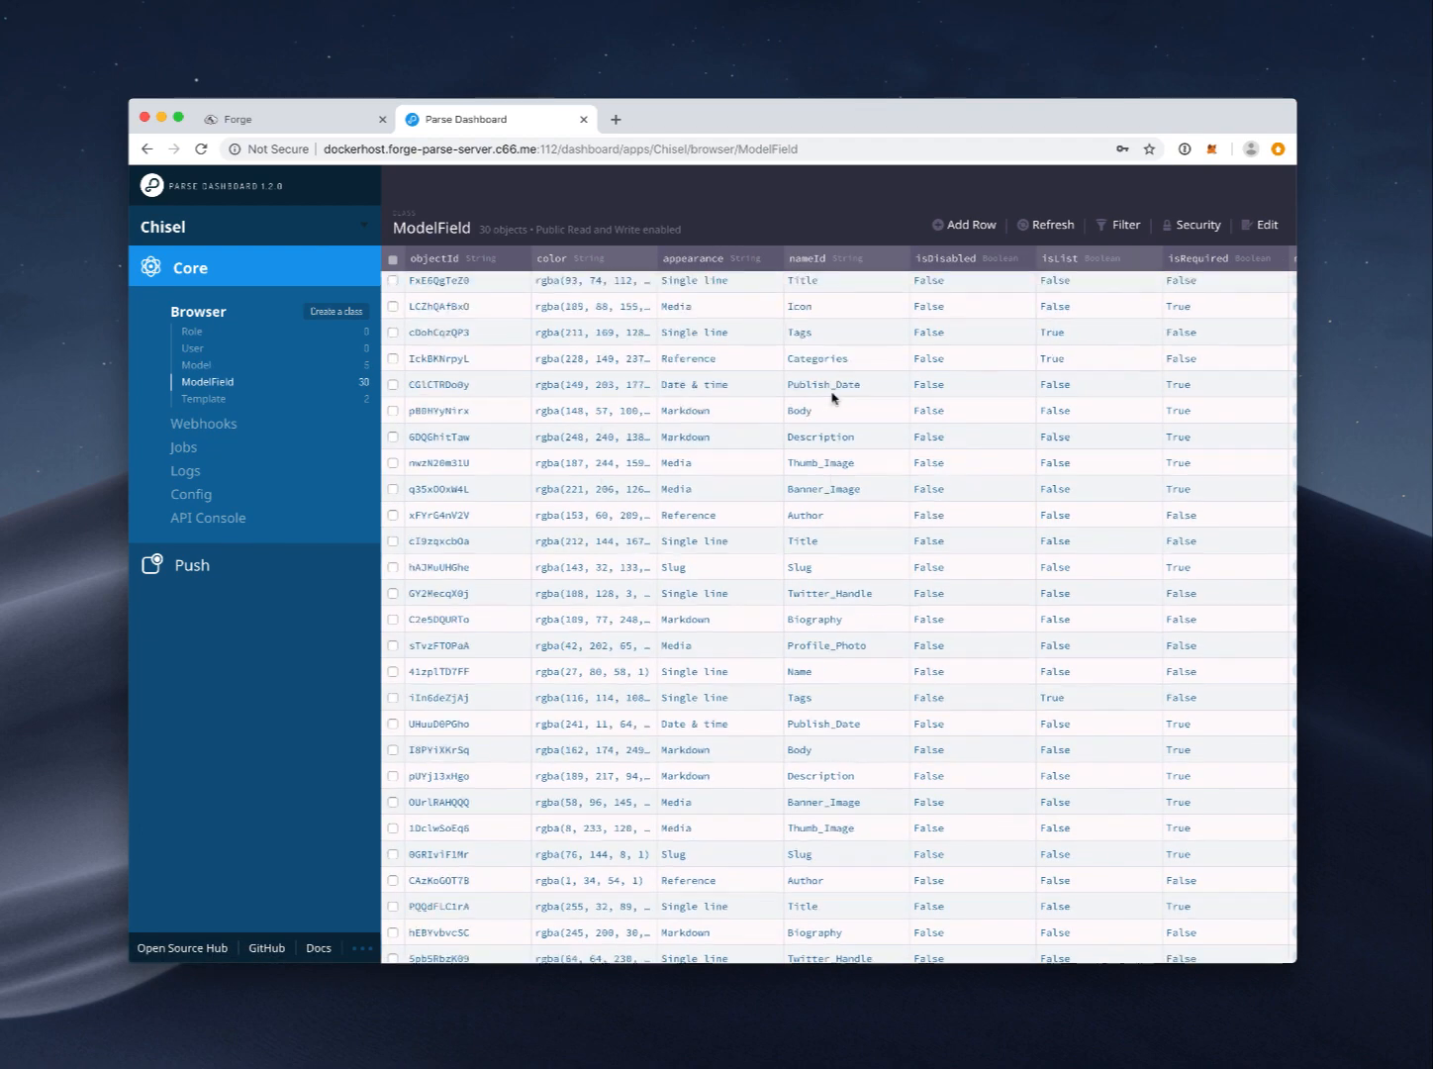
pyautogui.hscroll(15, 832, 397)
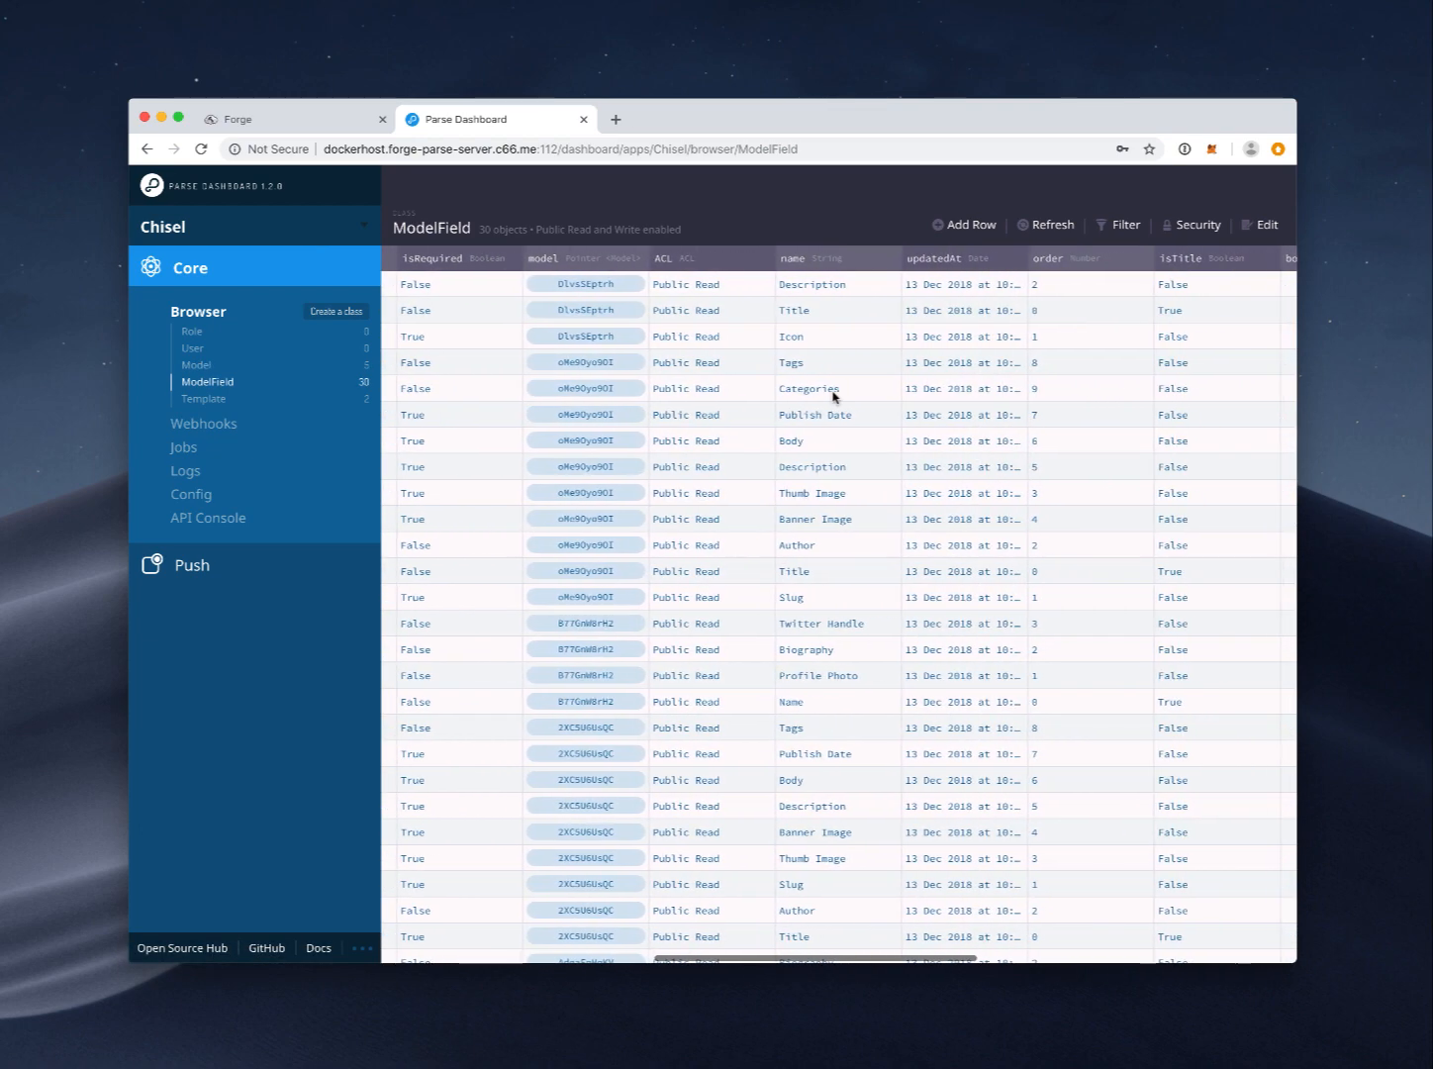
pyautogui.hscroll(15, 831, 397)
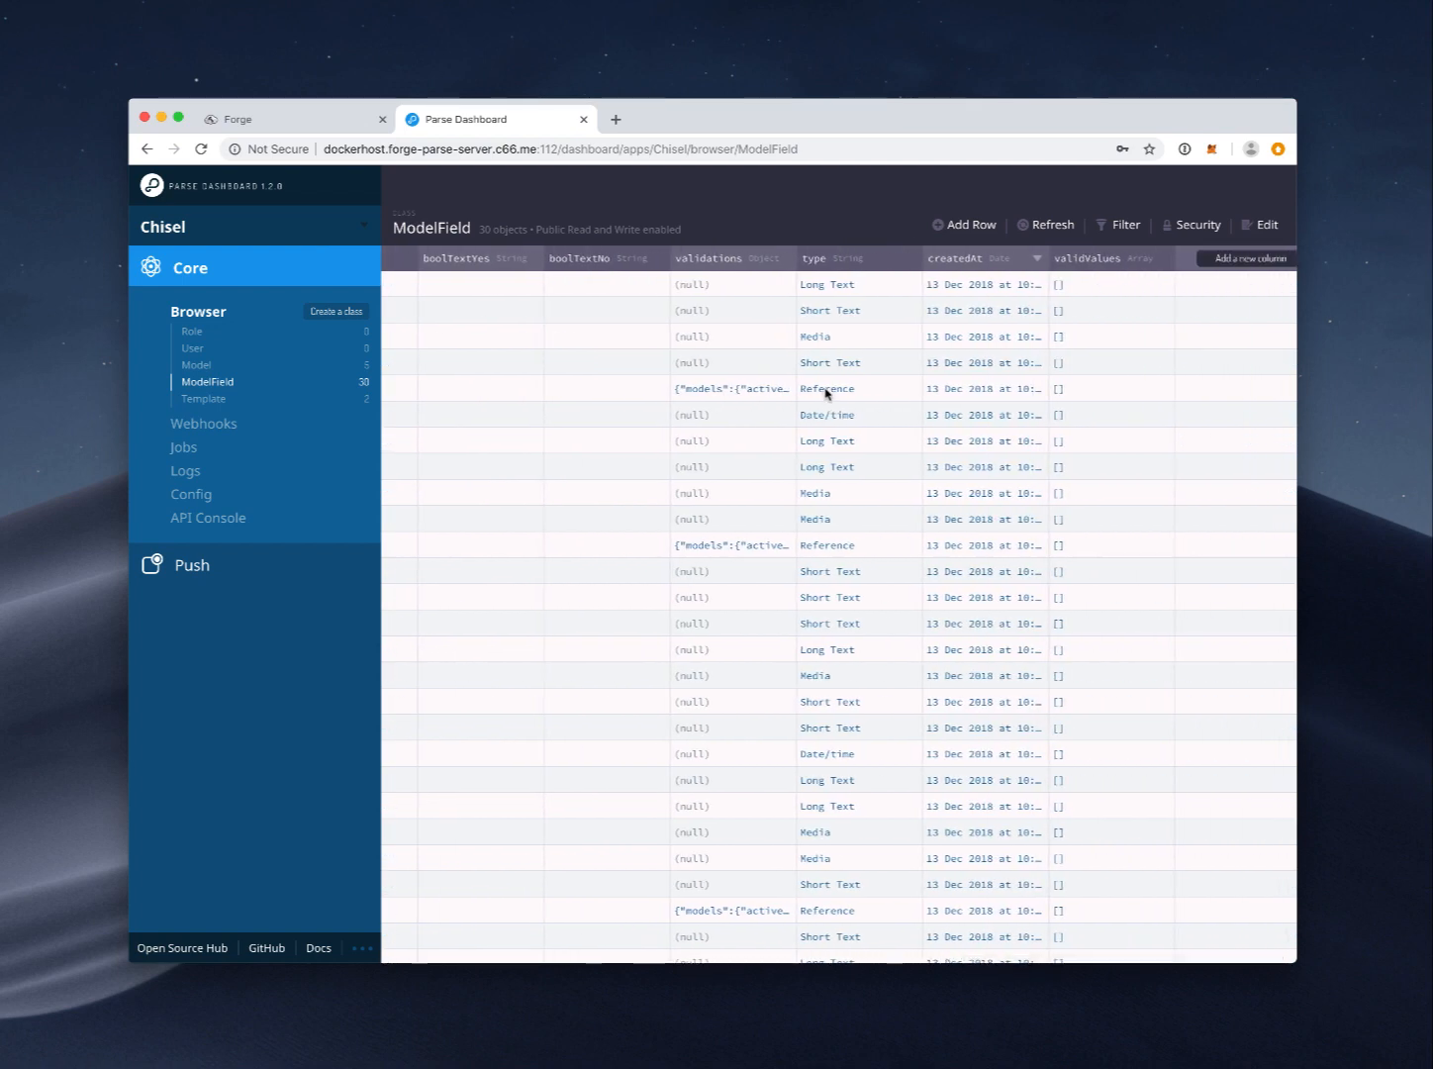
pyautogui.hscroll(-12, 825, 394)
pyautogui.hscroll(-12, 825, 394)
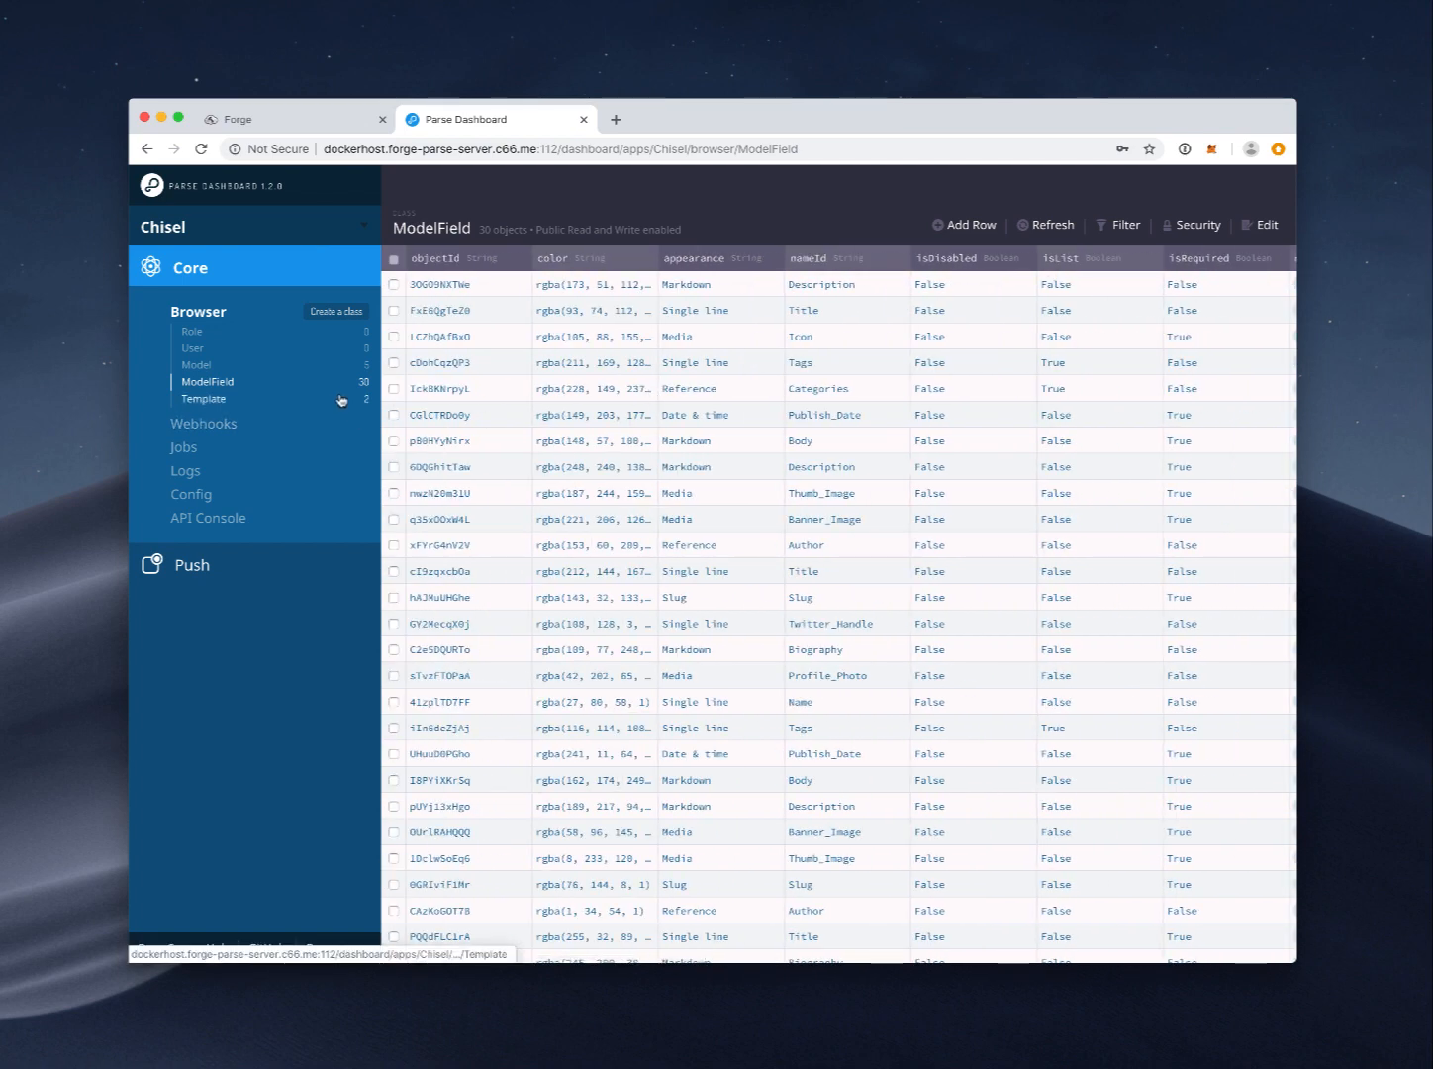
pyautogui.scroll(-5, 681, 407)
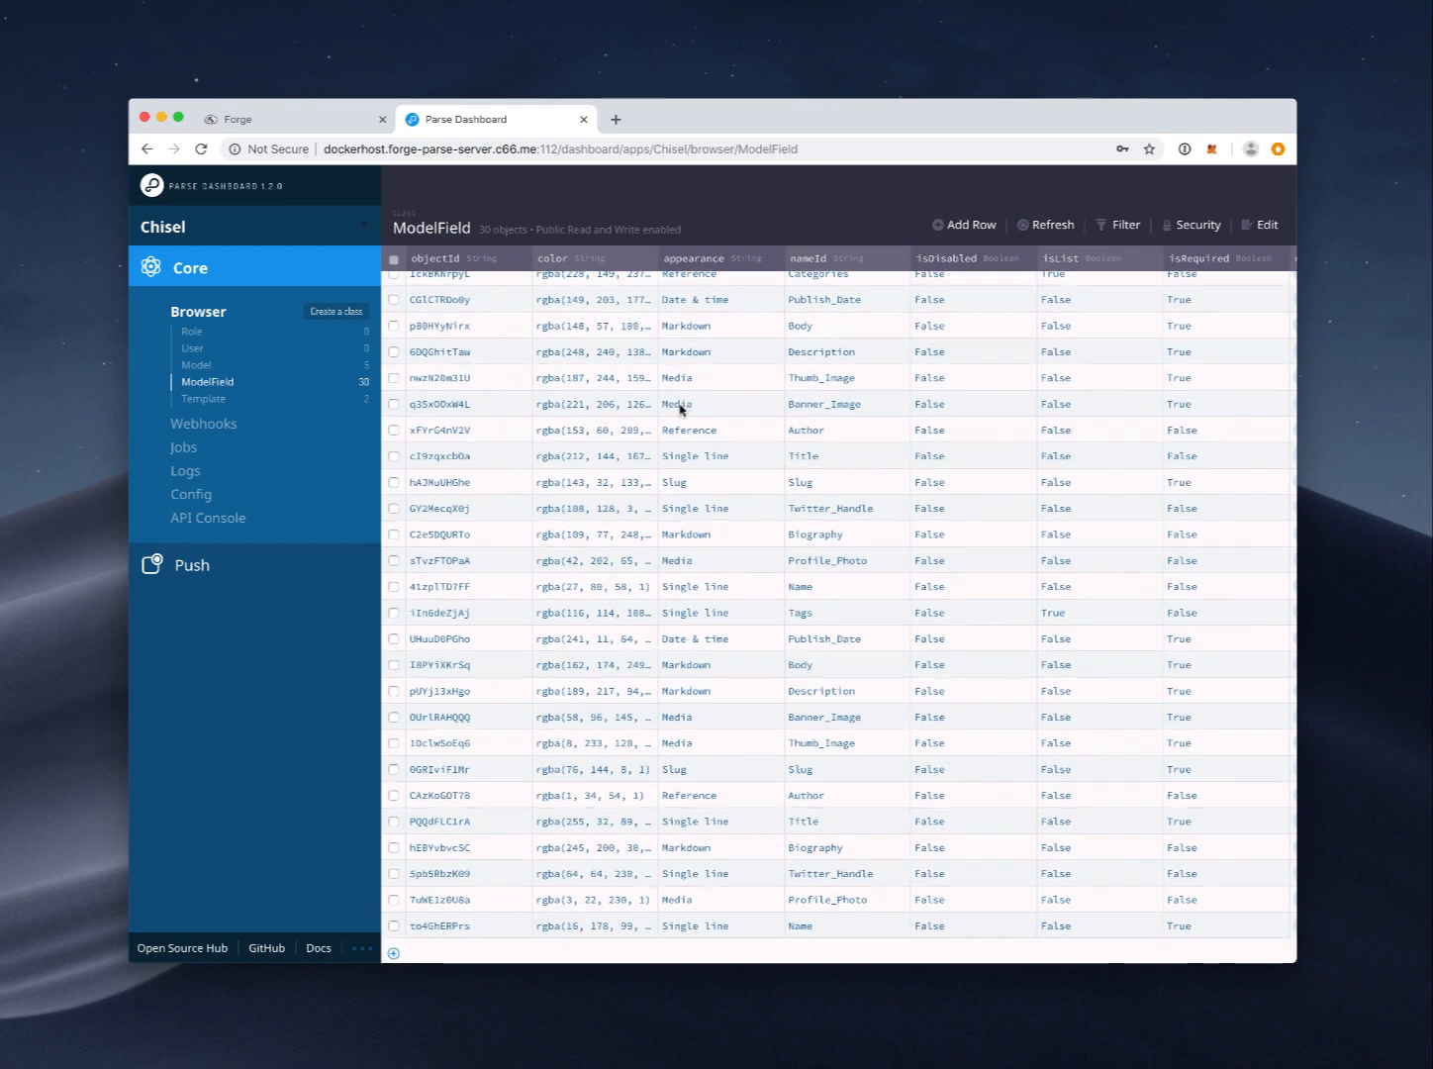
pyautogui.scroll(5, 659, 411)
# Step: Inspect the Template class, revisit ModelField, Model and Role, then view Webhooks
pyautogui.click(221, 404)
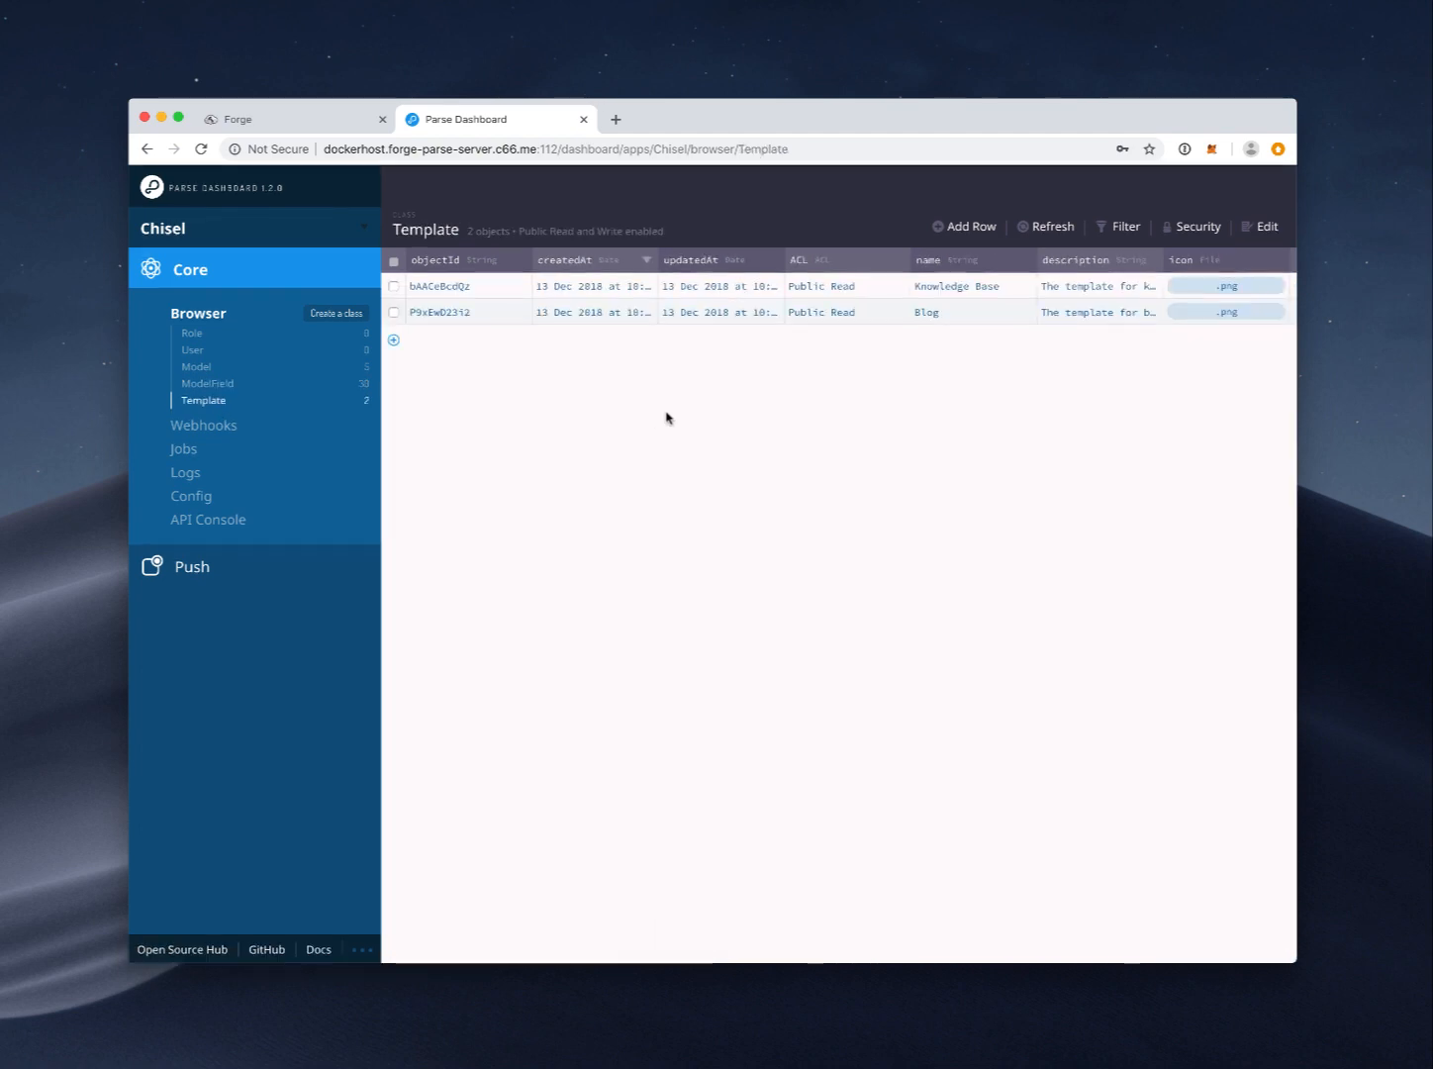
pyautogui.hscroll(3, 693, 311)
pyautogui.hscroll(-3, 694, 310)
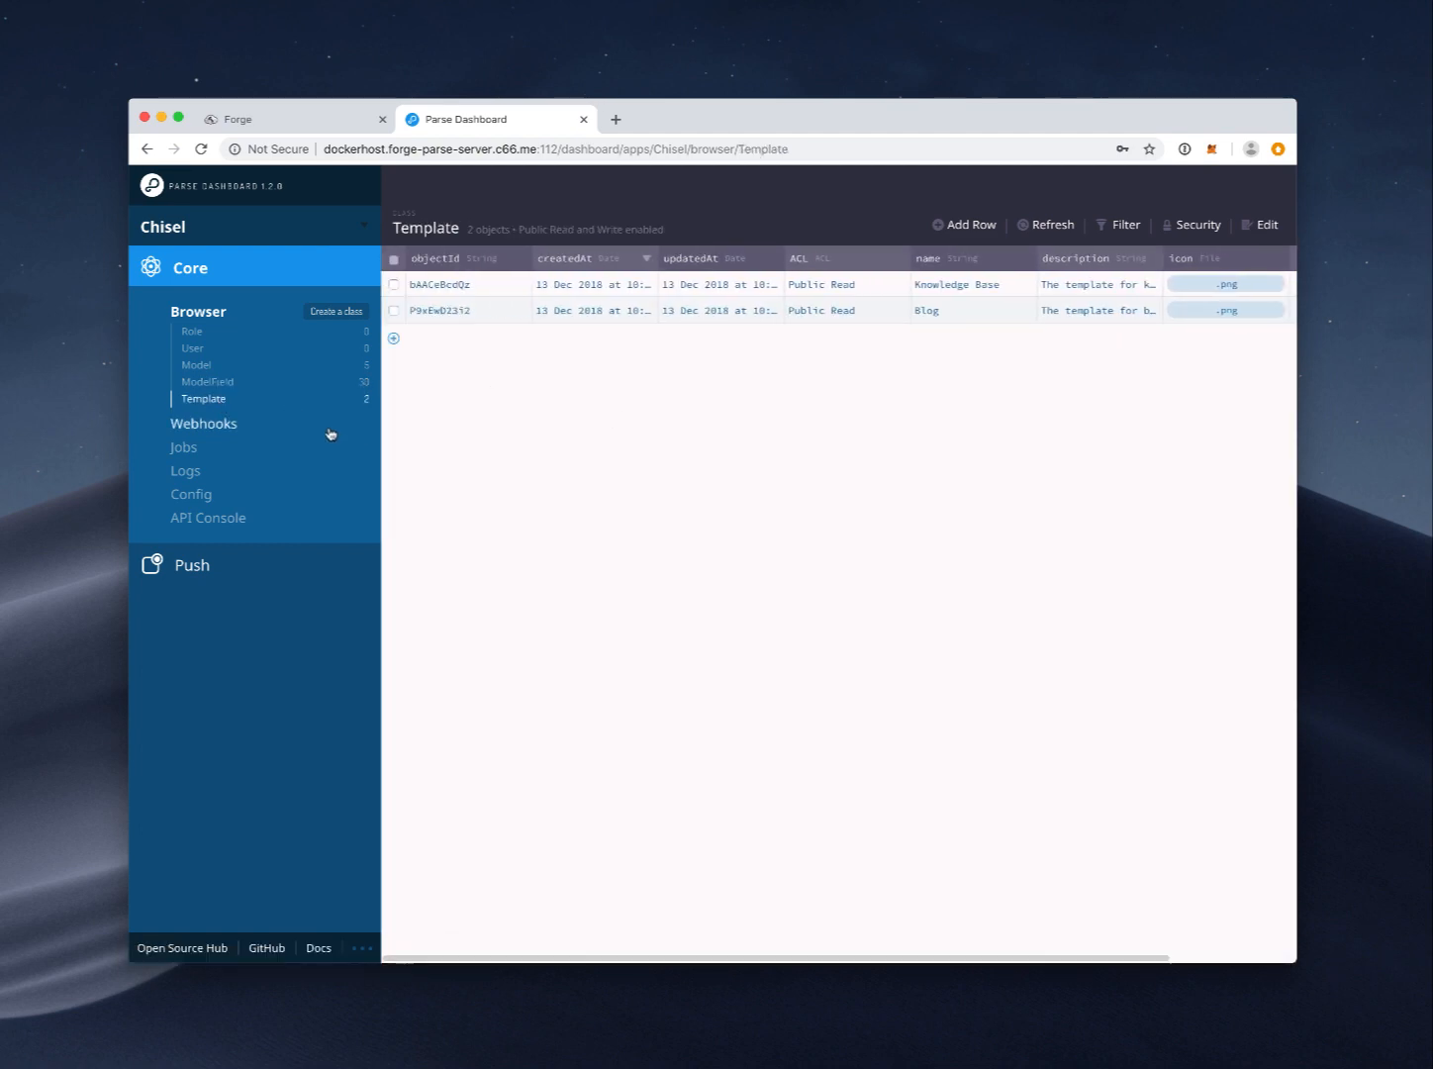
pyautogui.click(228, 384)
pyautogui.click(206, 367)
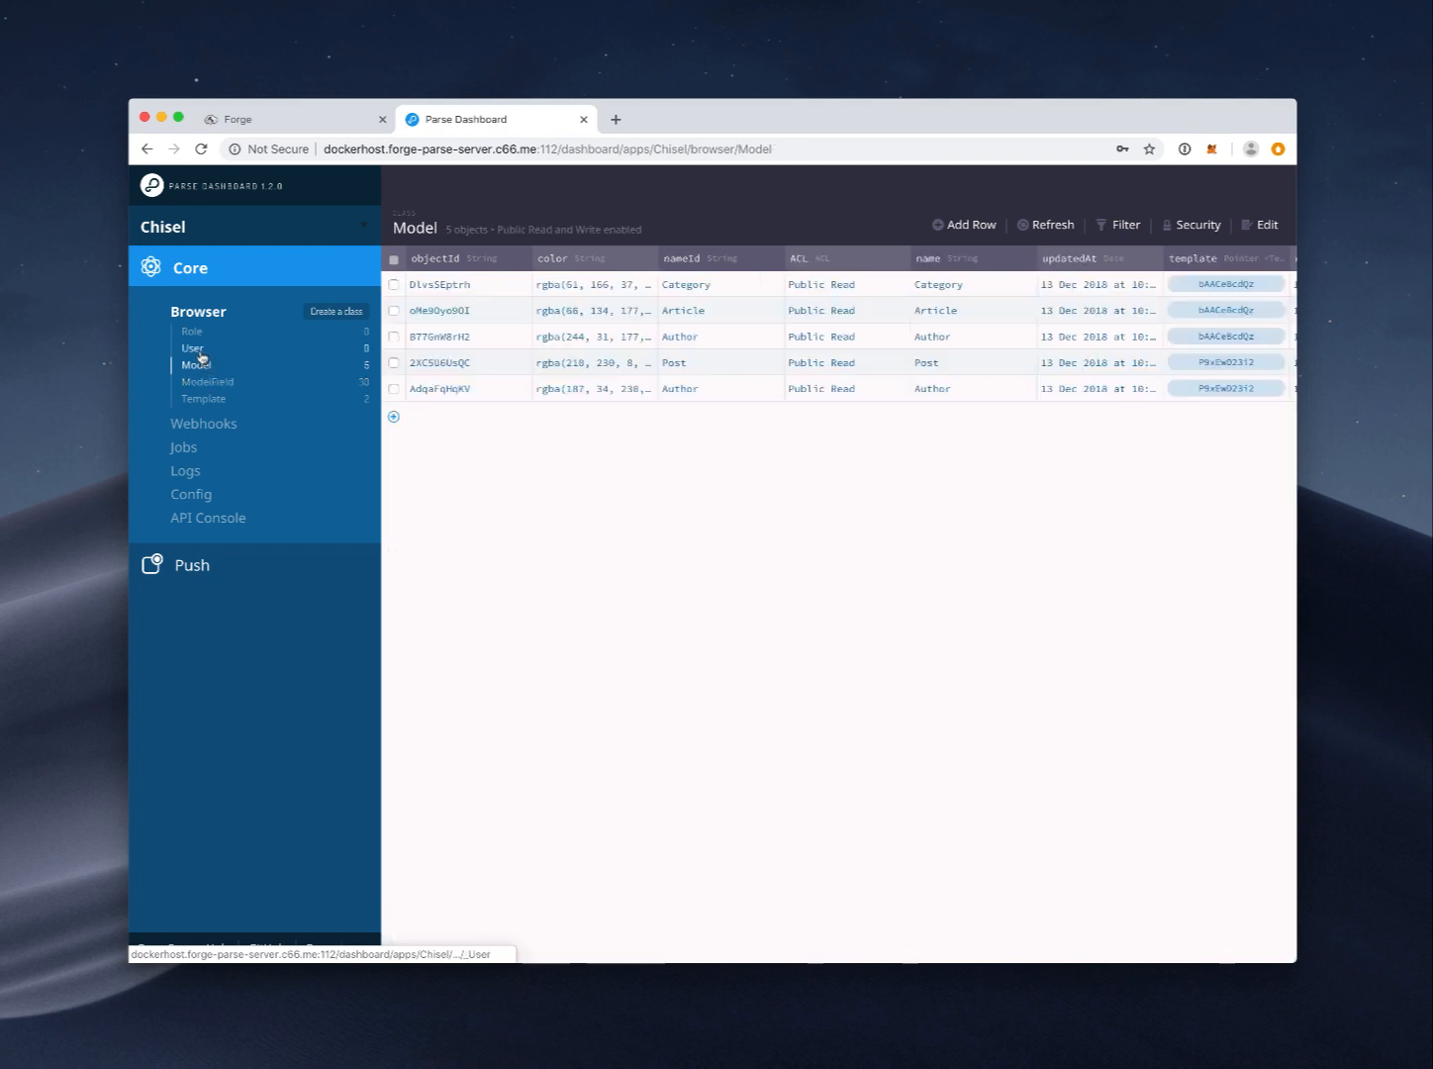
pyautogui.click(196, 335)
pyautogui.click(220, 425)
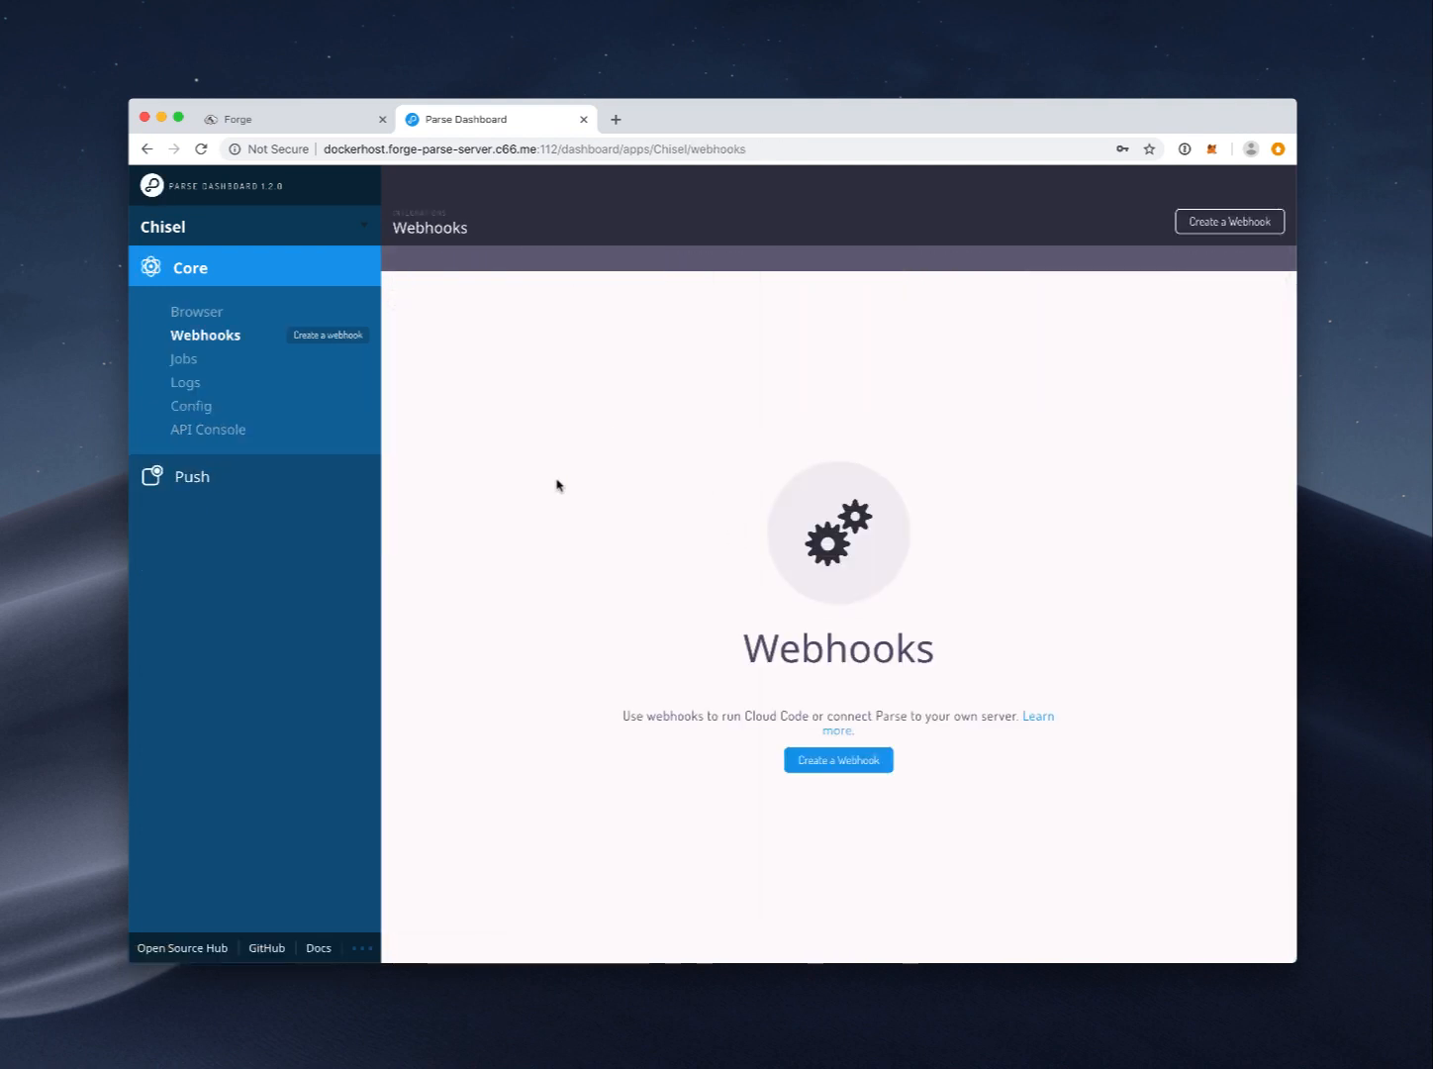
# Step: Look through the Jobs section's all-jobs, scheduled-jobs and job-status pages
pyautogui.click(165, 360)
pyautogui.click(210, 394)
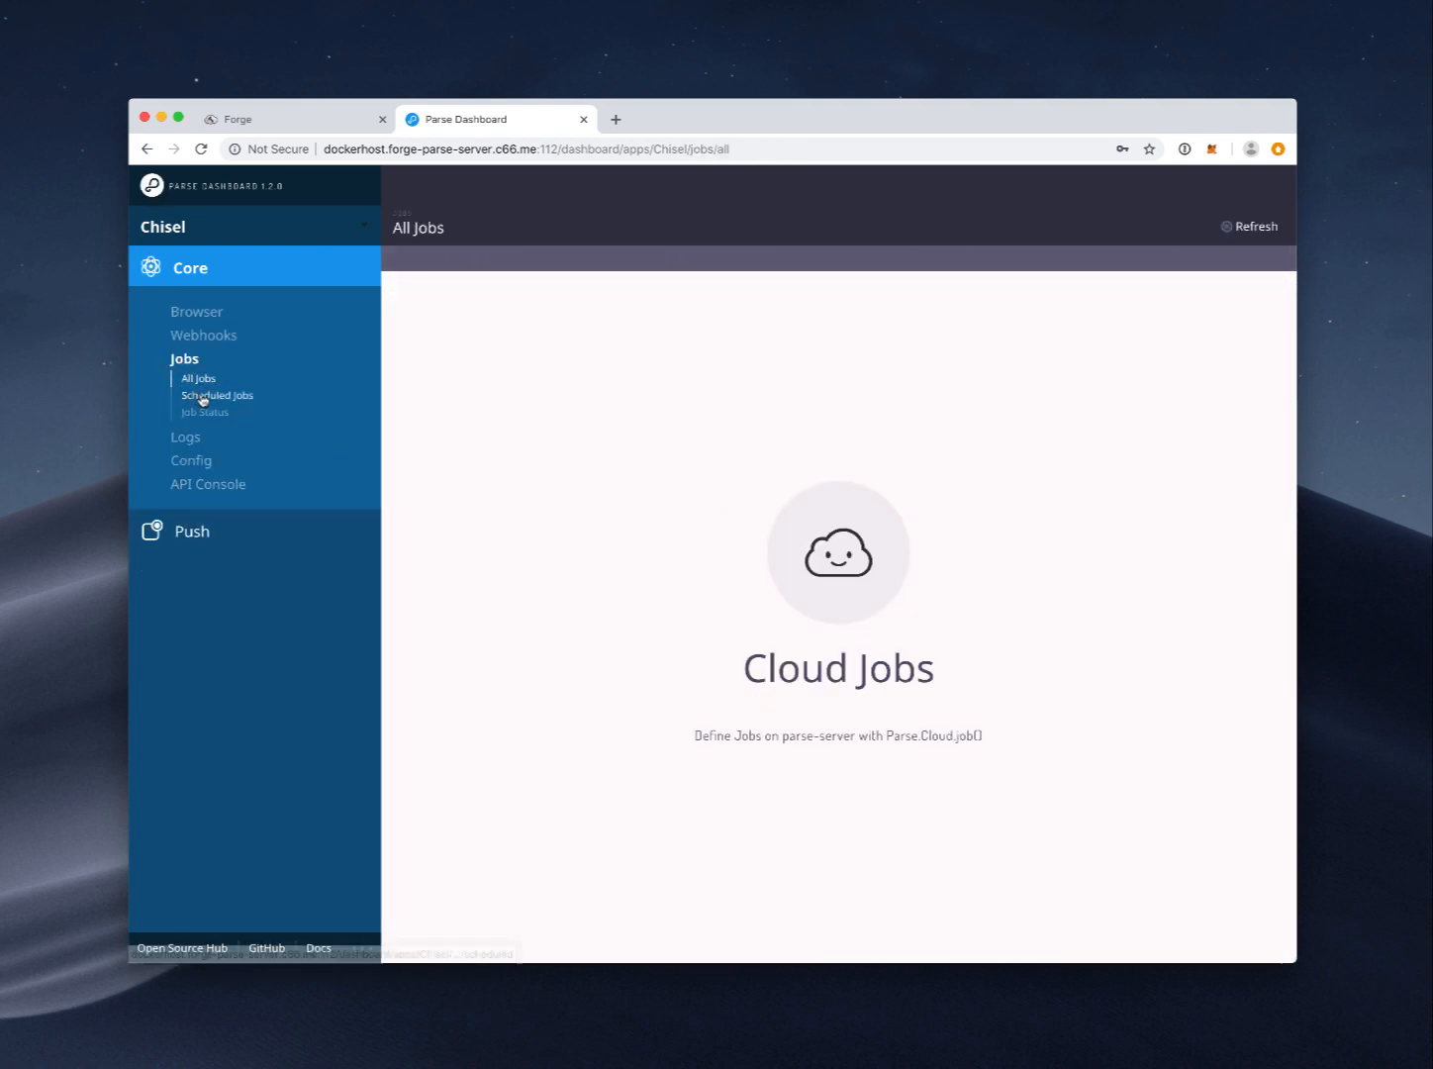
pyautogui.click(197, 379)
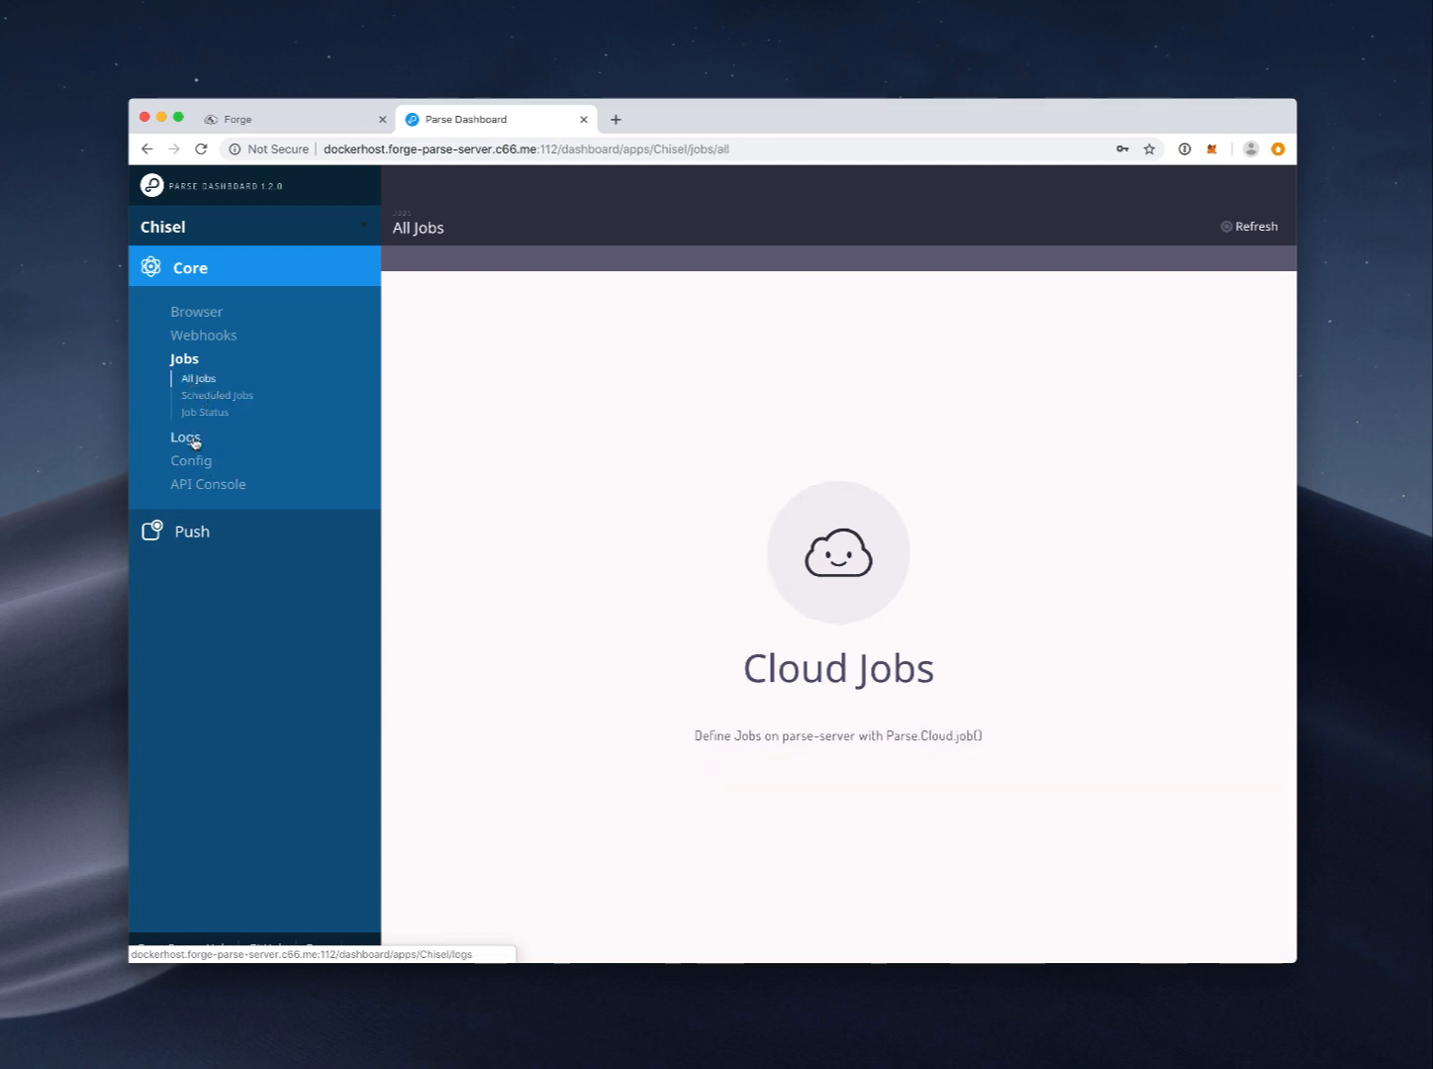
pyautogui.click(203, 396)
pyautogui.click(200, 412)
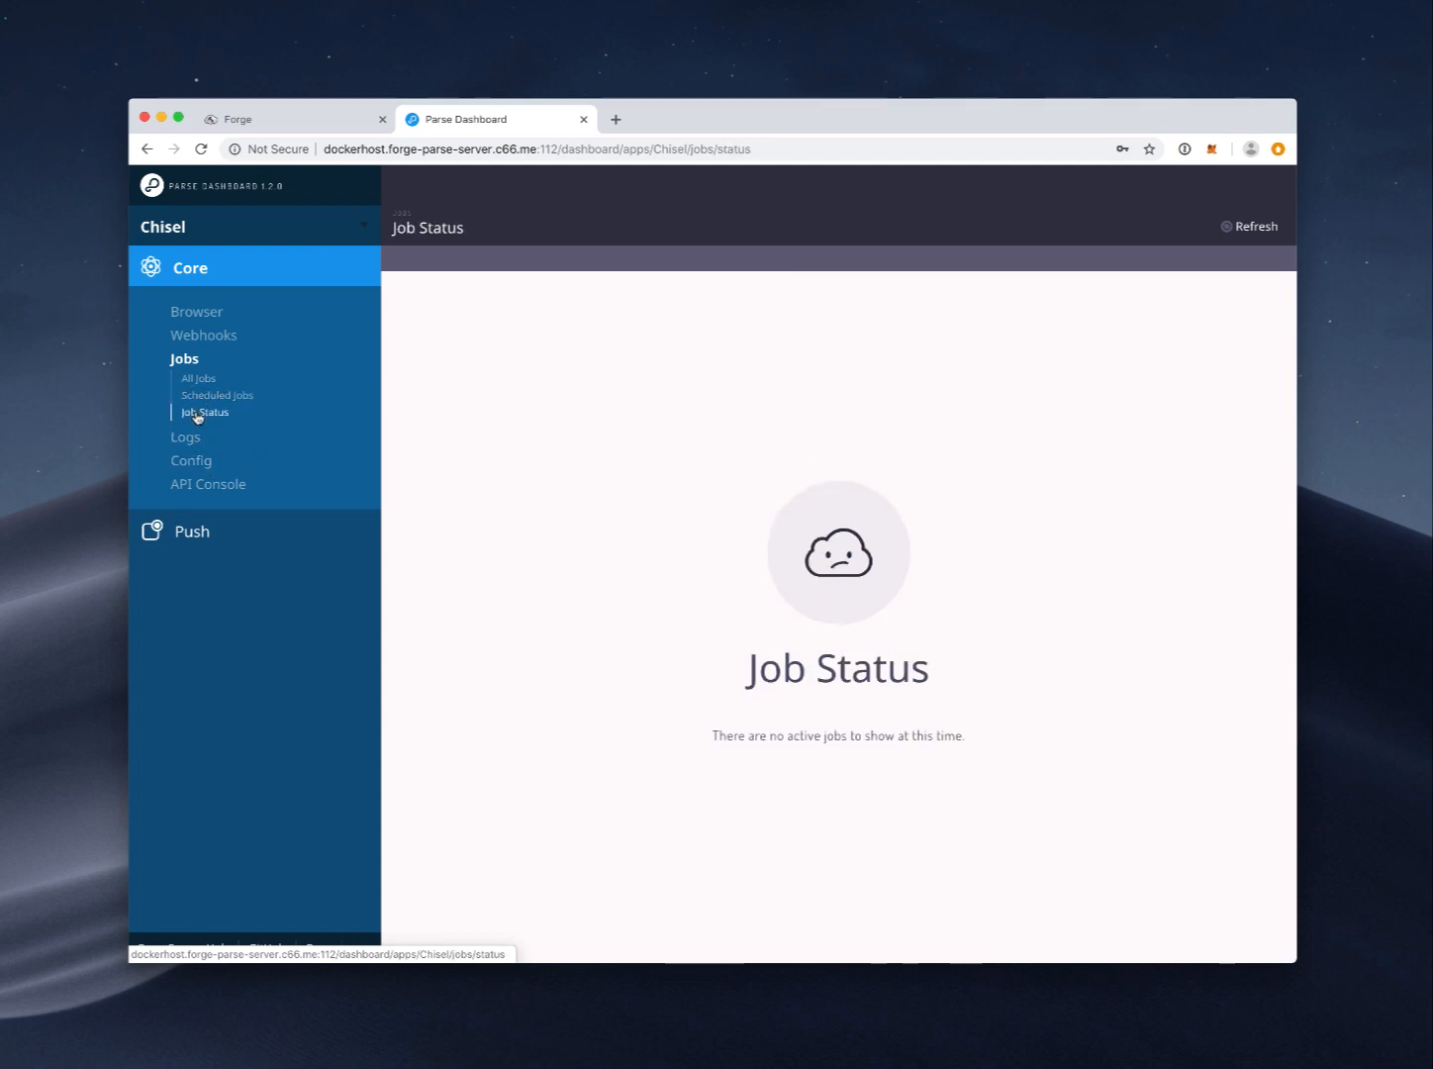
pyautogui.click(199, 383)
# Step: Visit the Logs, Config and API Console pages, then return to the data browser
pyautogui.click(185, 437)
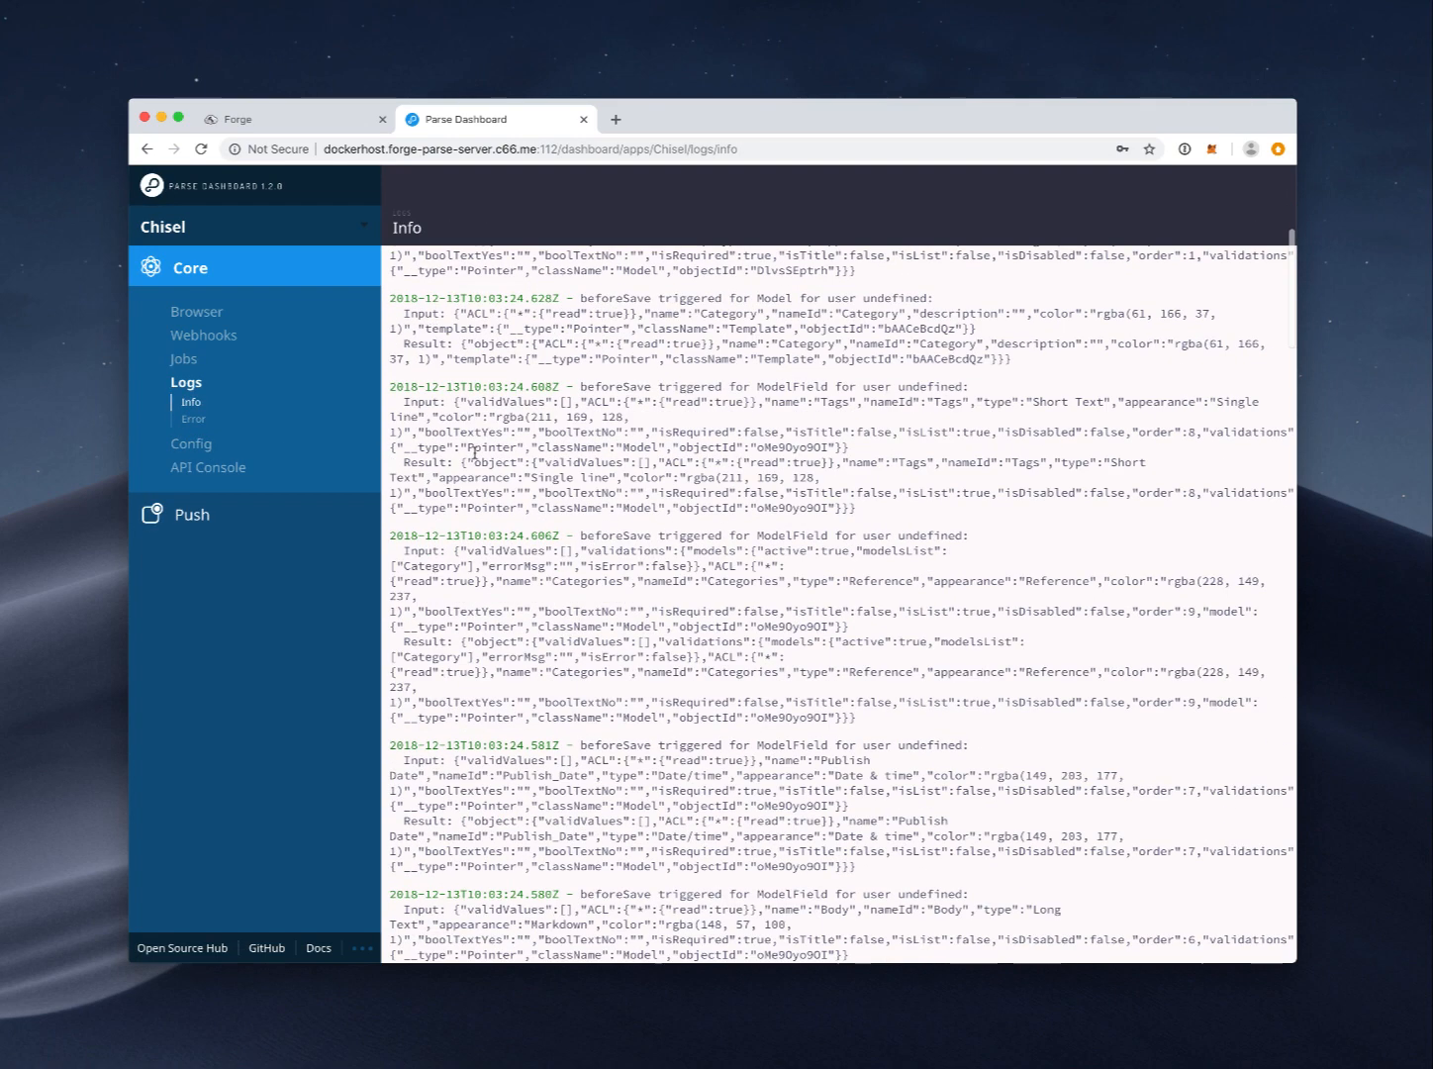
pyautogui.click(320, 454)
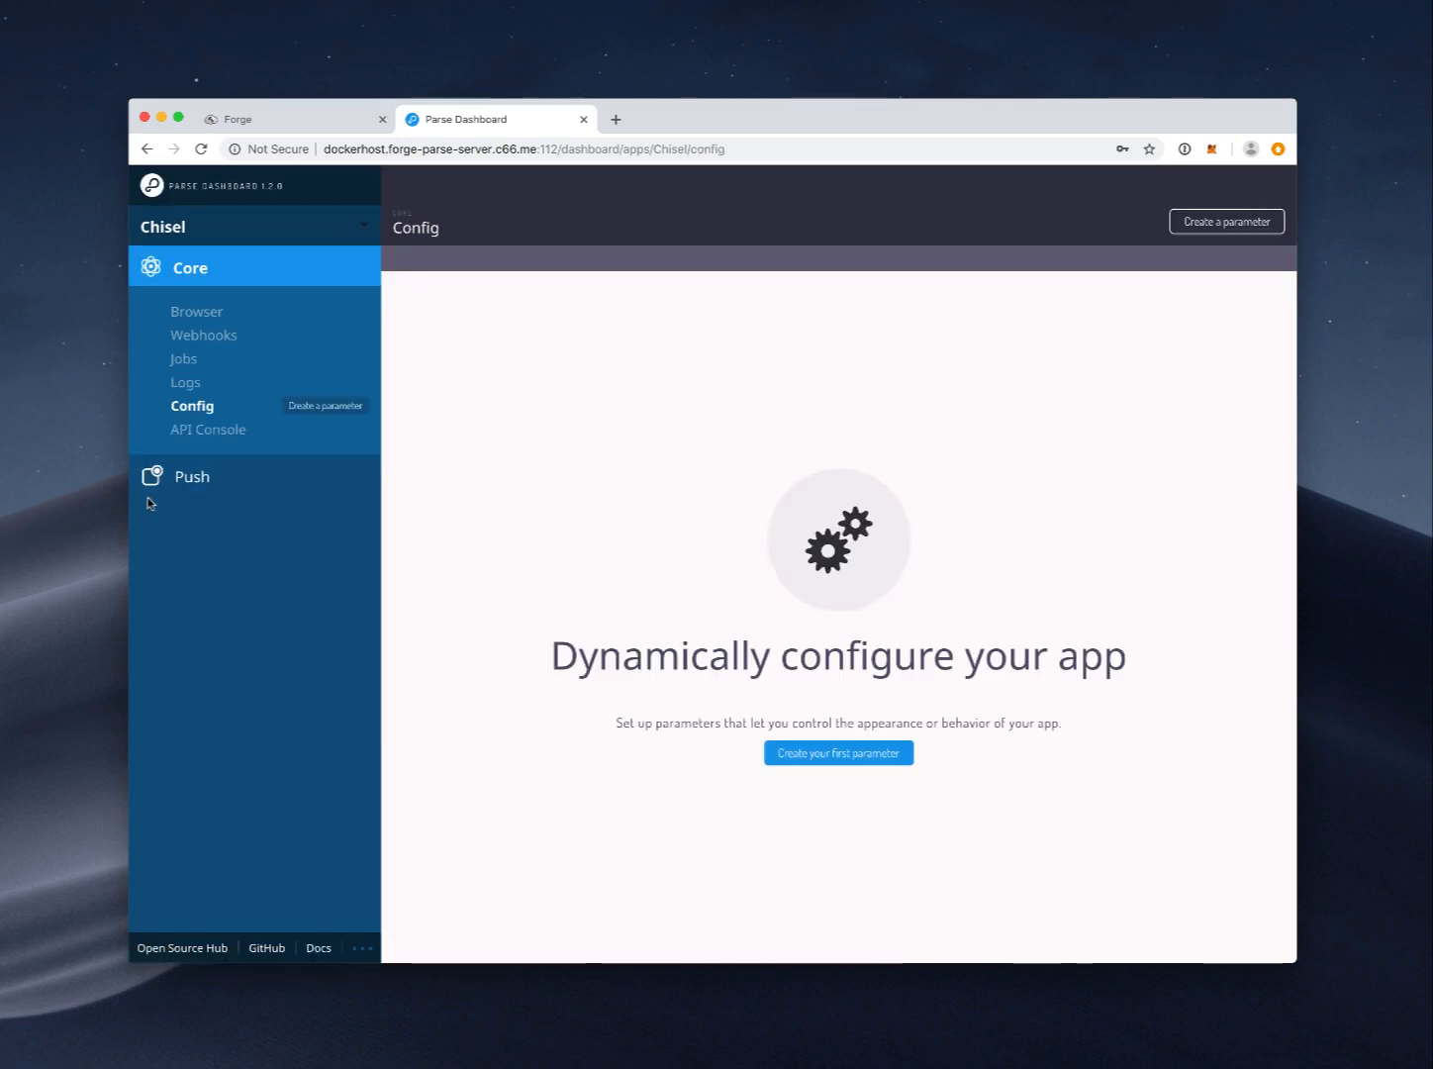
pyautogui.click(194, 433)
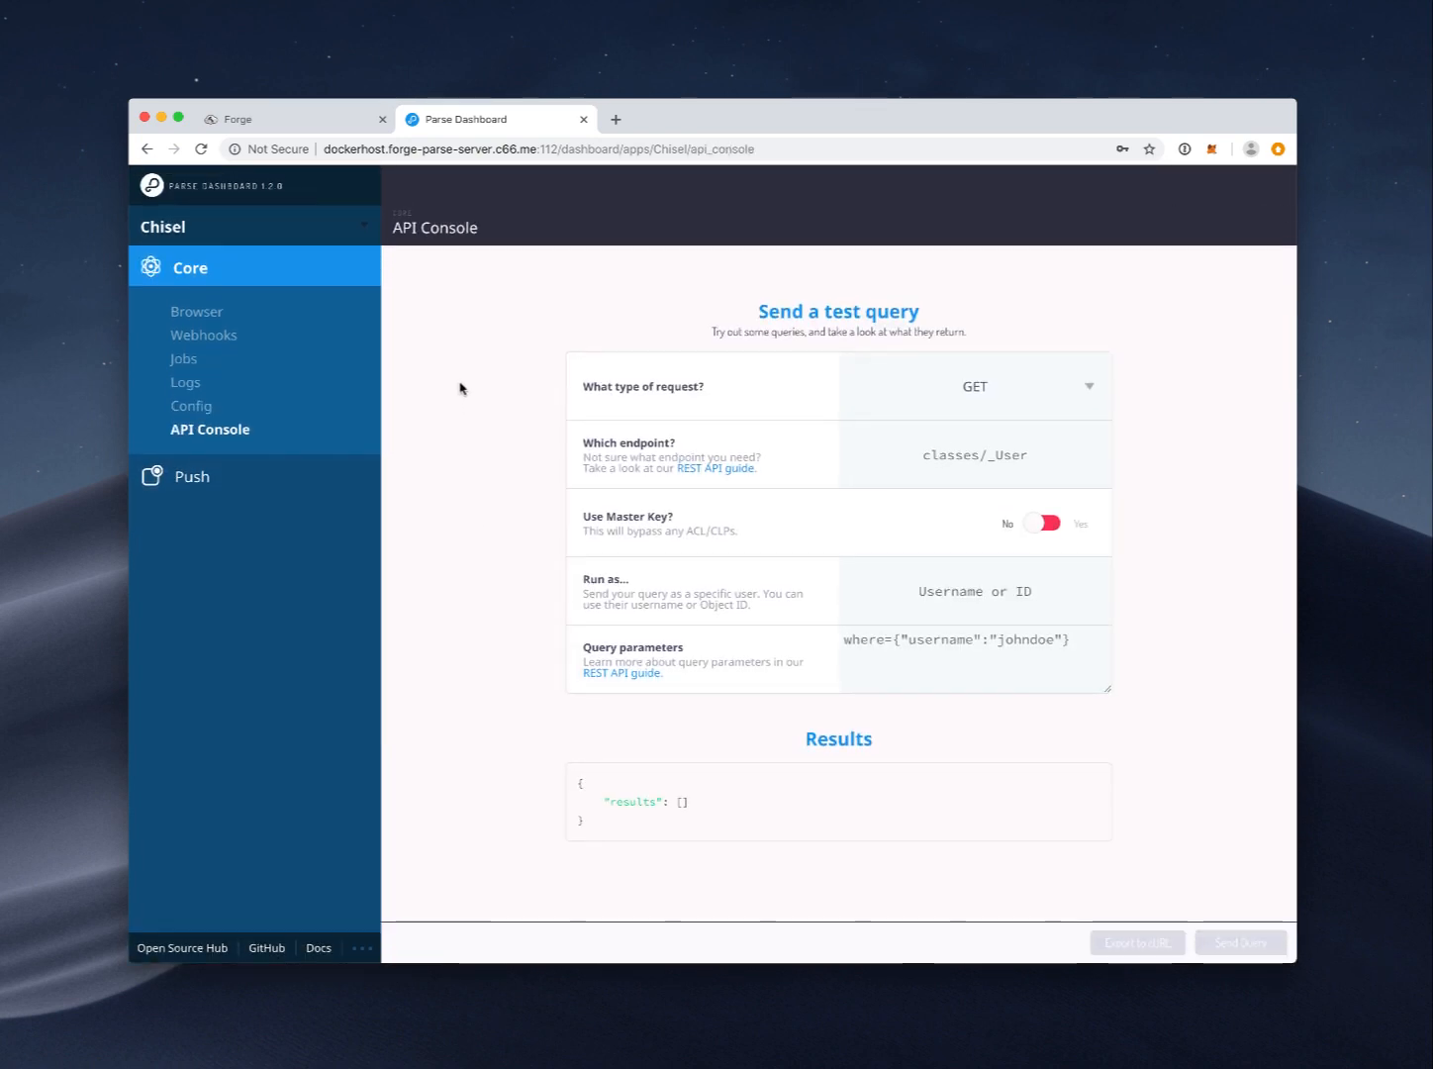
pyautogui.click(215, 308)
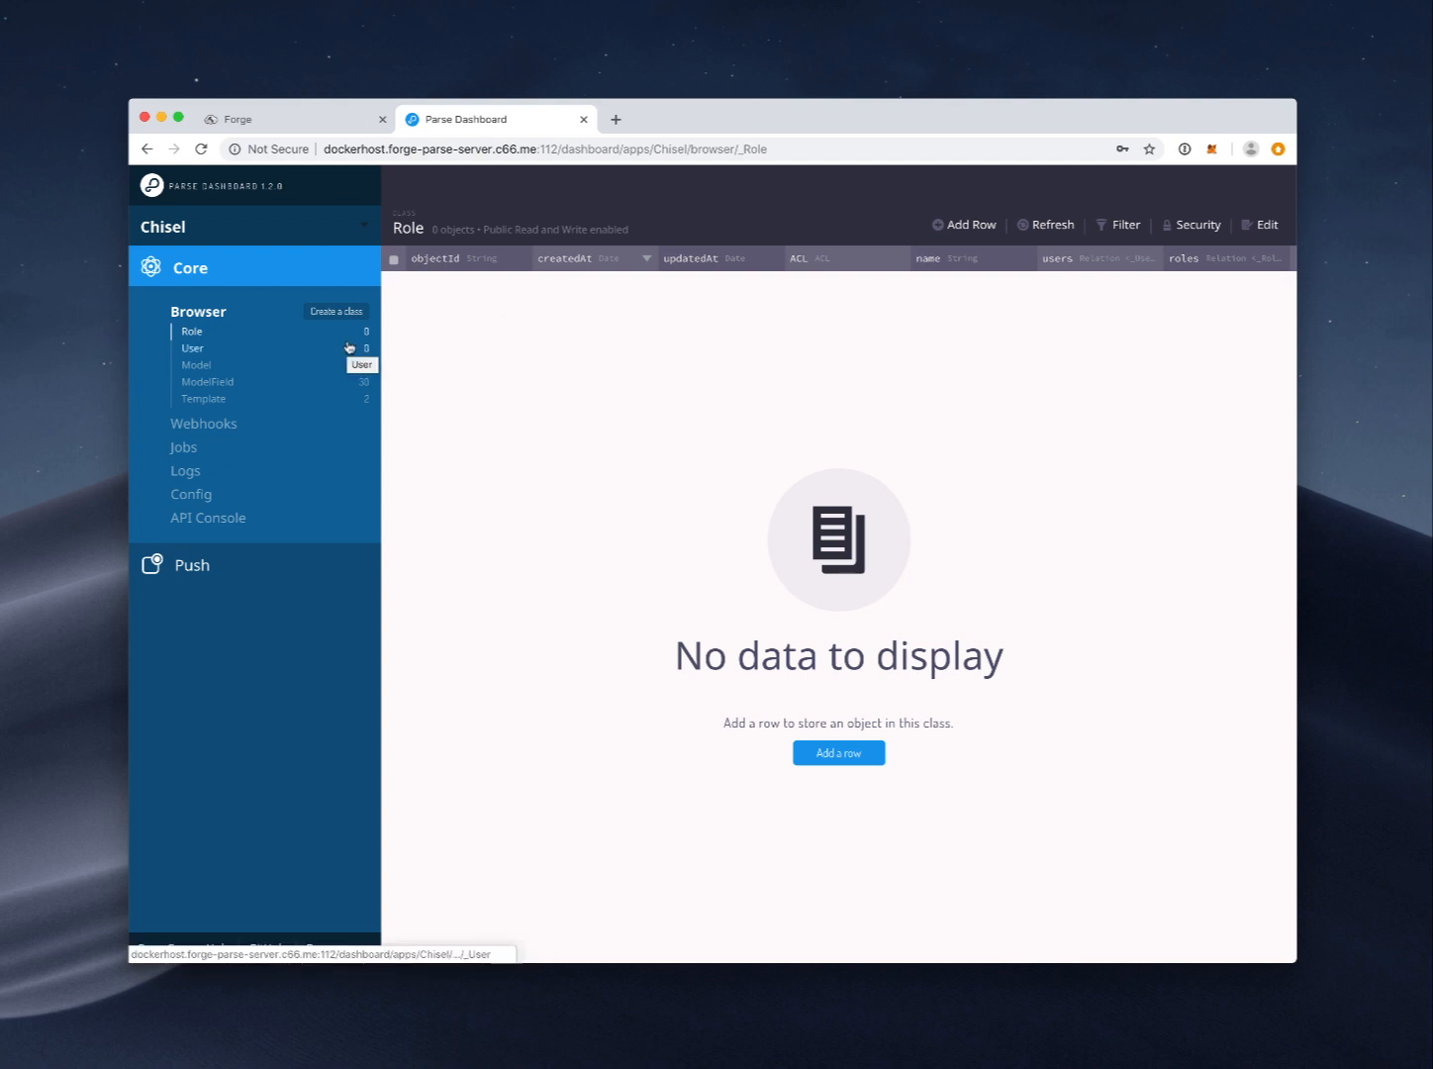
# Step: Add a new User row with username 'admin' and a password
pyautogui.click(210, 358)
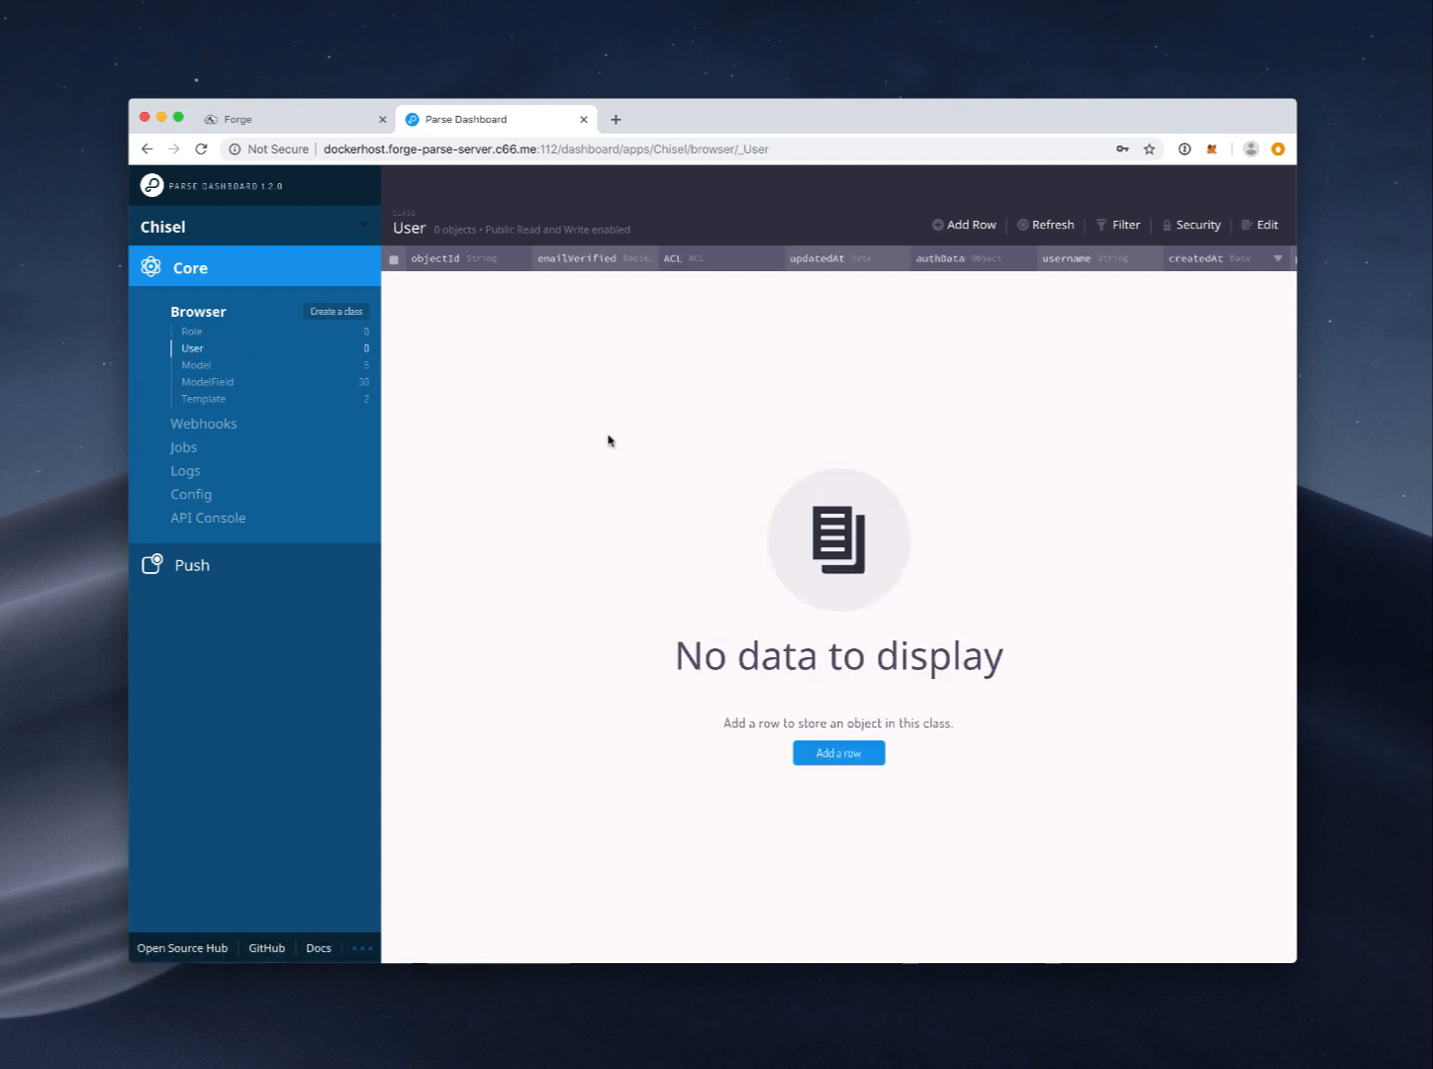
pyautogui.click(838, 752)
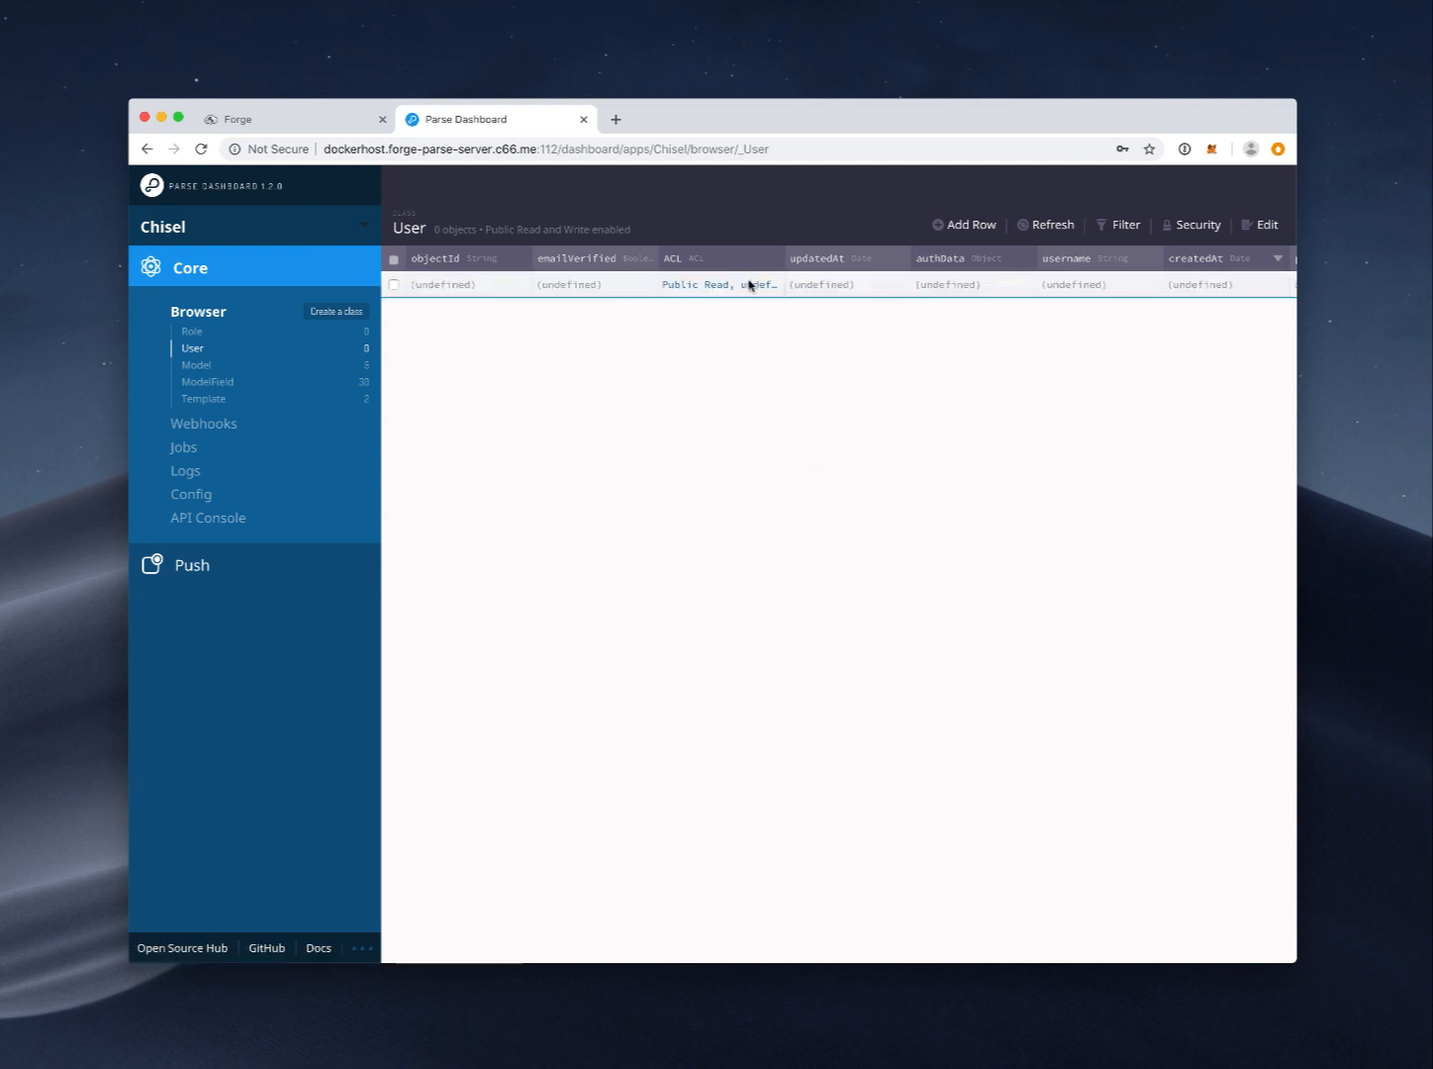
pyautogui.hscroll(2, 892, 283)
pyautogui.doubleClick(988, 277)
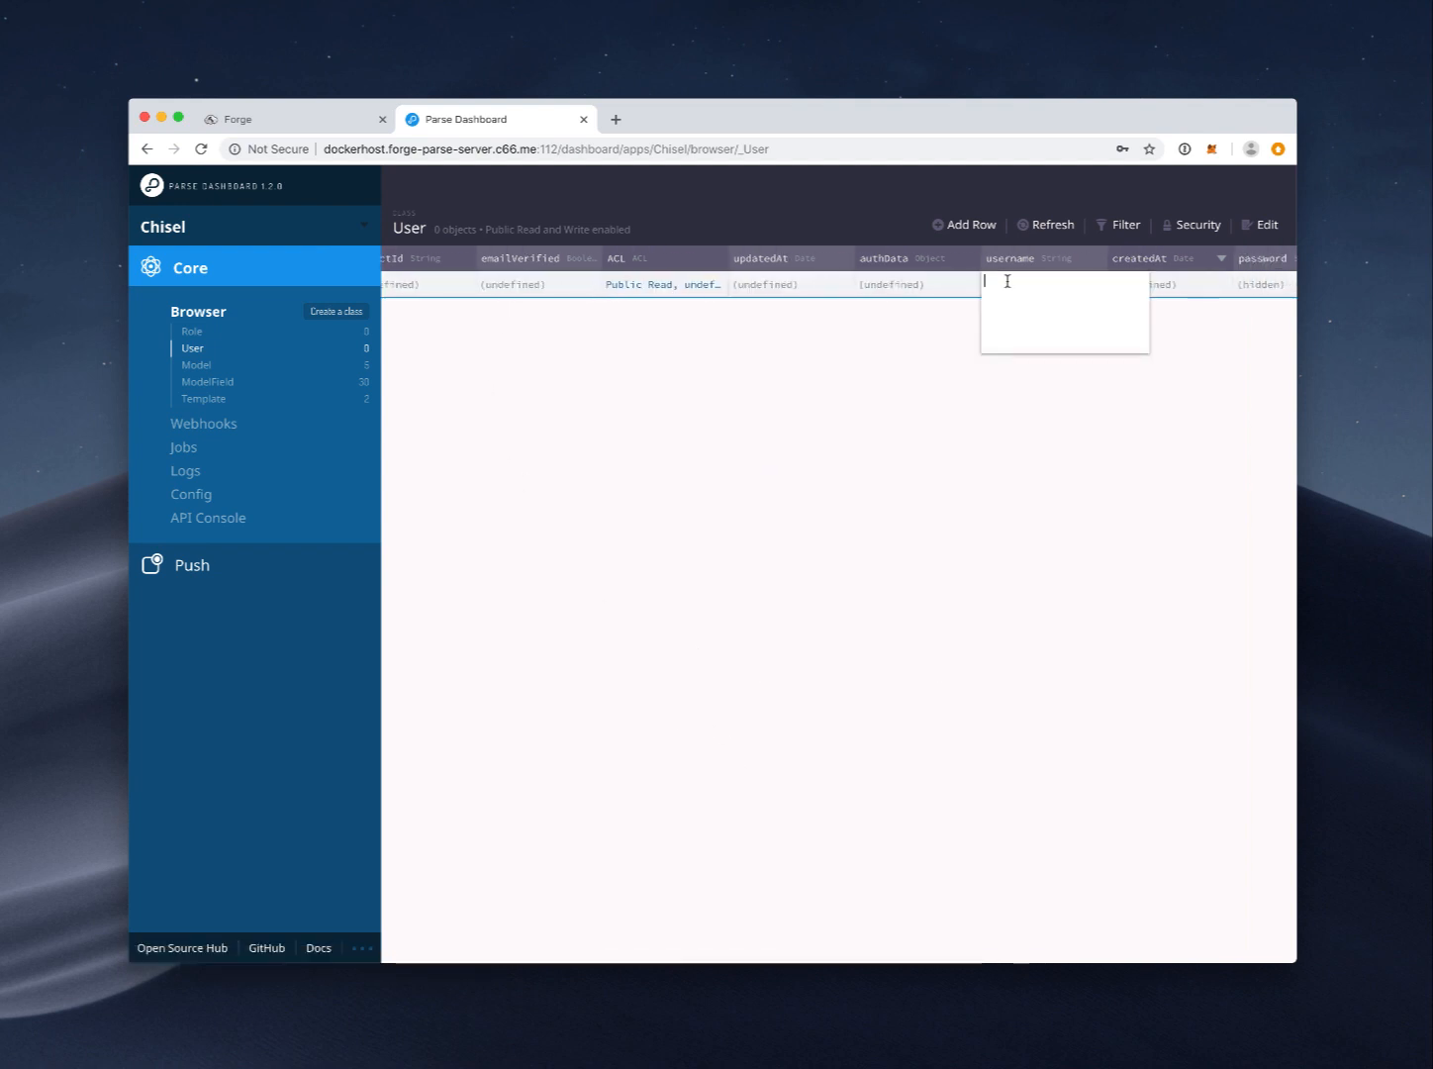
pyautogui.write('admin')
pyautogui.hscroll(5, 816, 282)
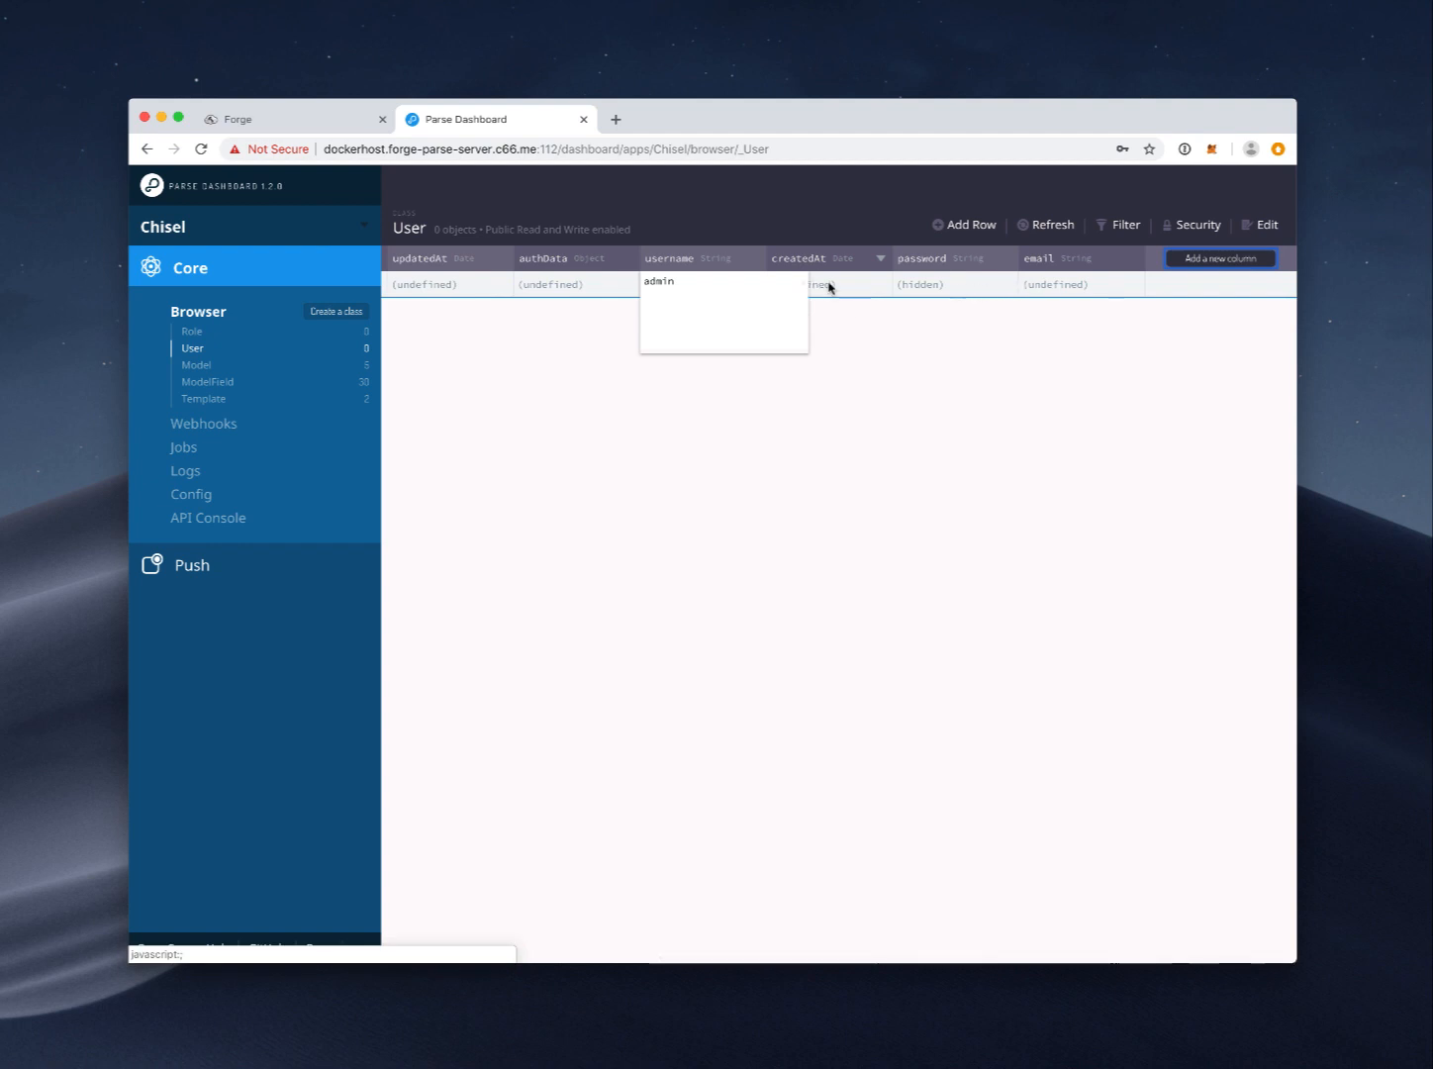
pyautogui.press('Tab')
pyautogui.doubleClick(1033, 285)
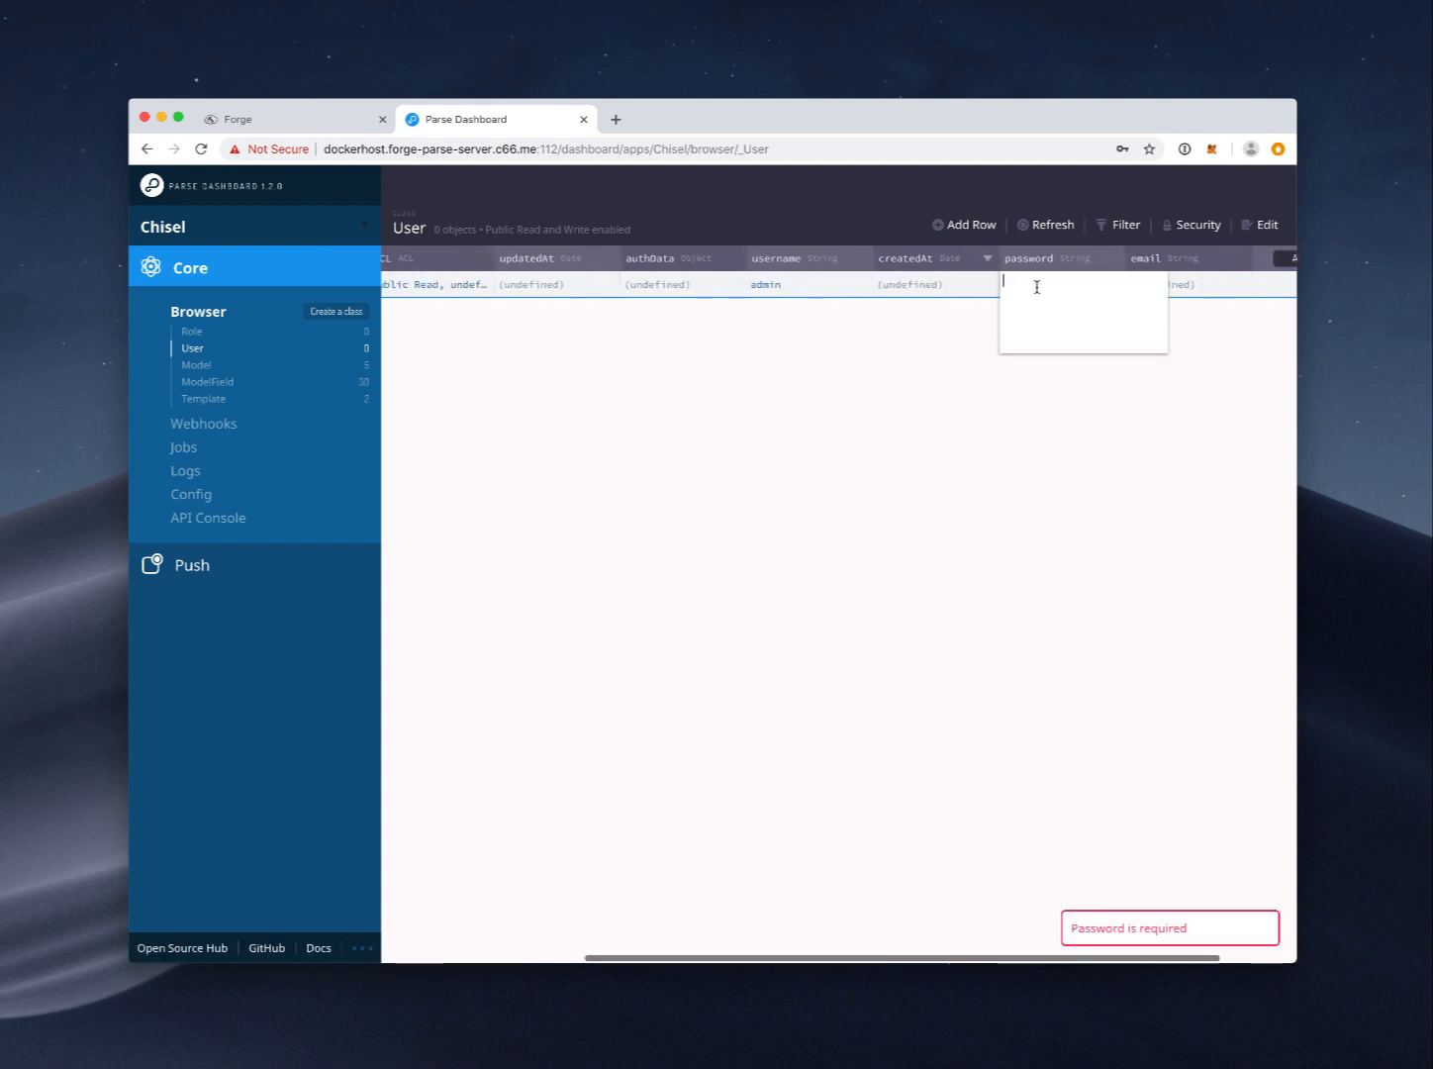
pyautogui.write('testtest')
pyautogui.press('Return')
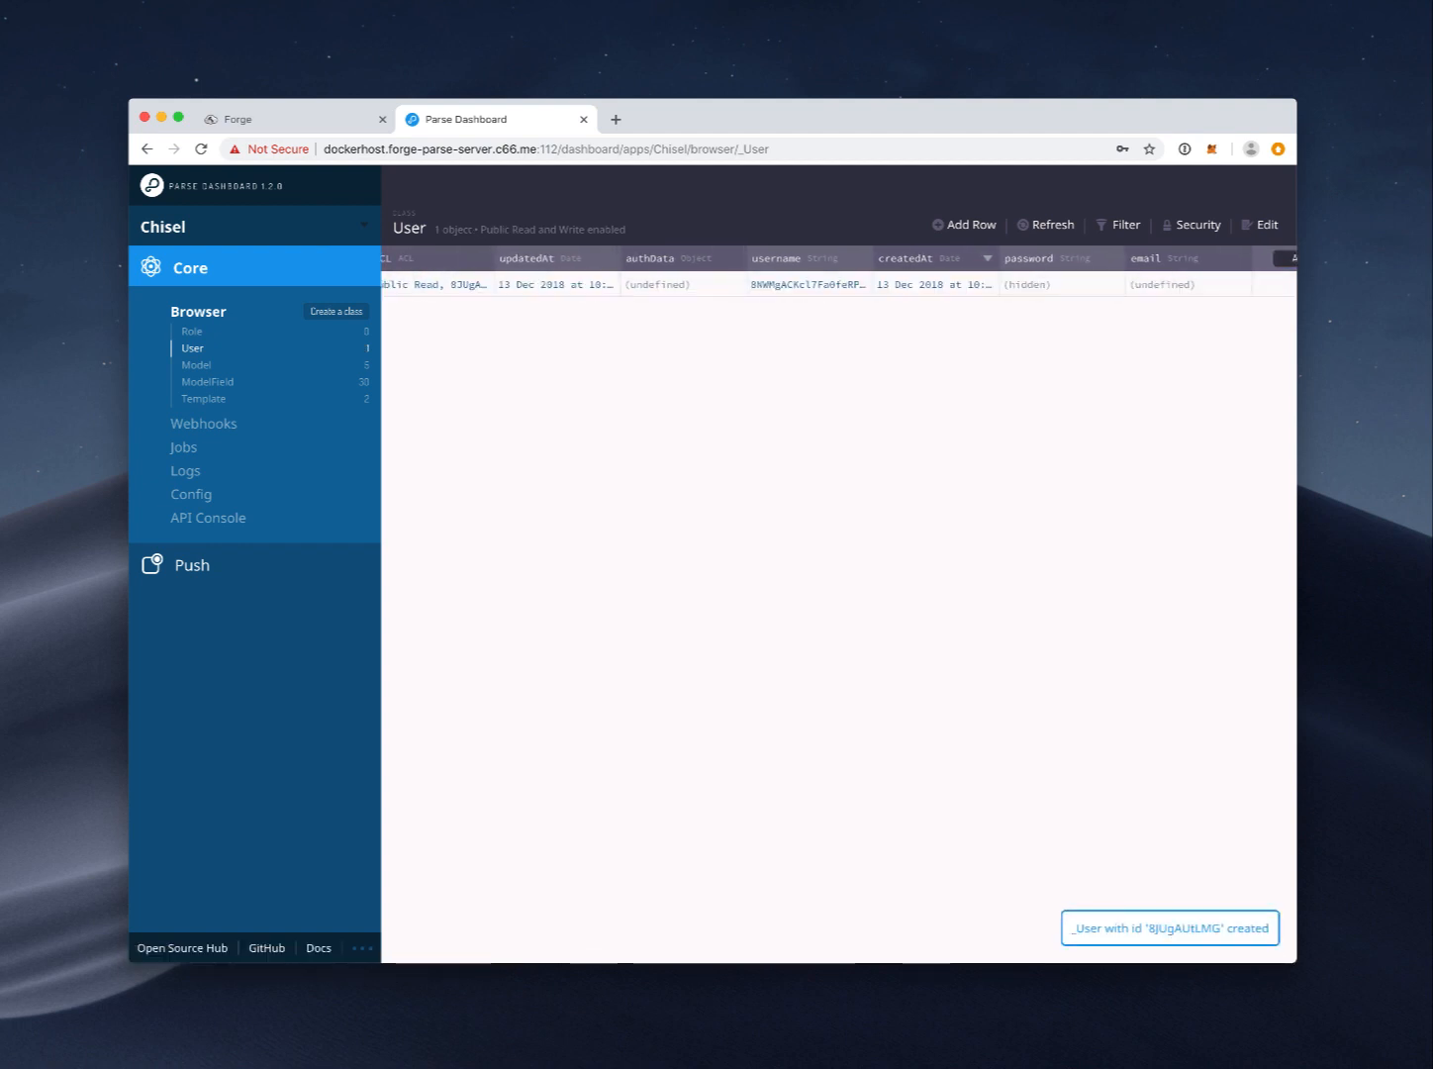
# Step: Enter the user's e-mail address and confirm emailVerified as True
pyautogui.hscroll(-1, 1001, 292)
pyautogui.doubleClick(1155, 286)
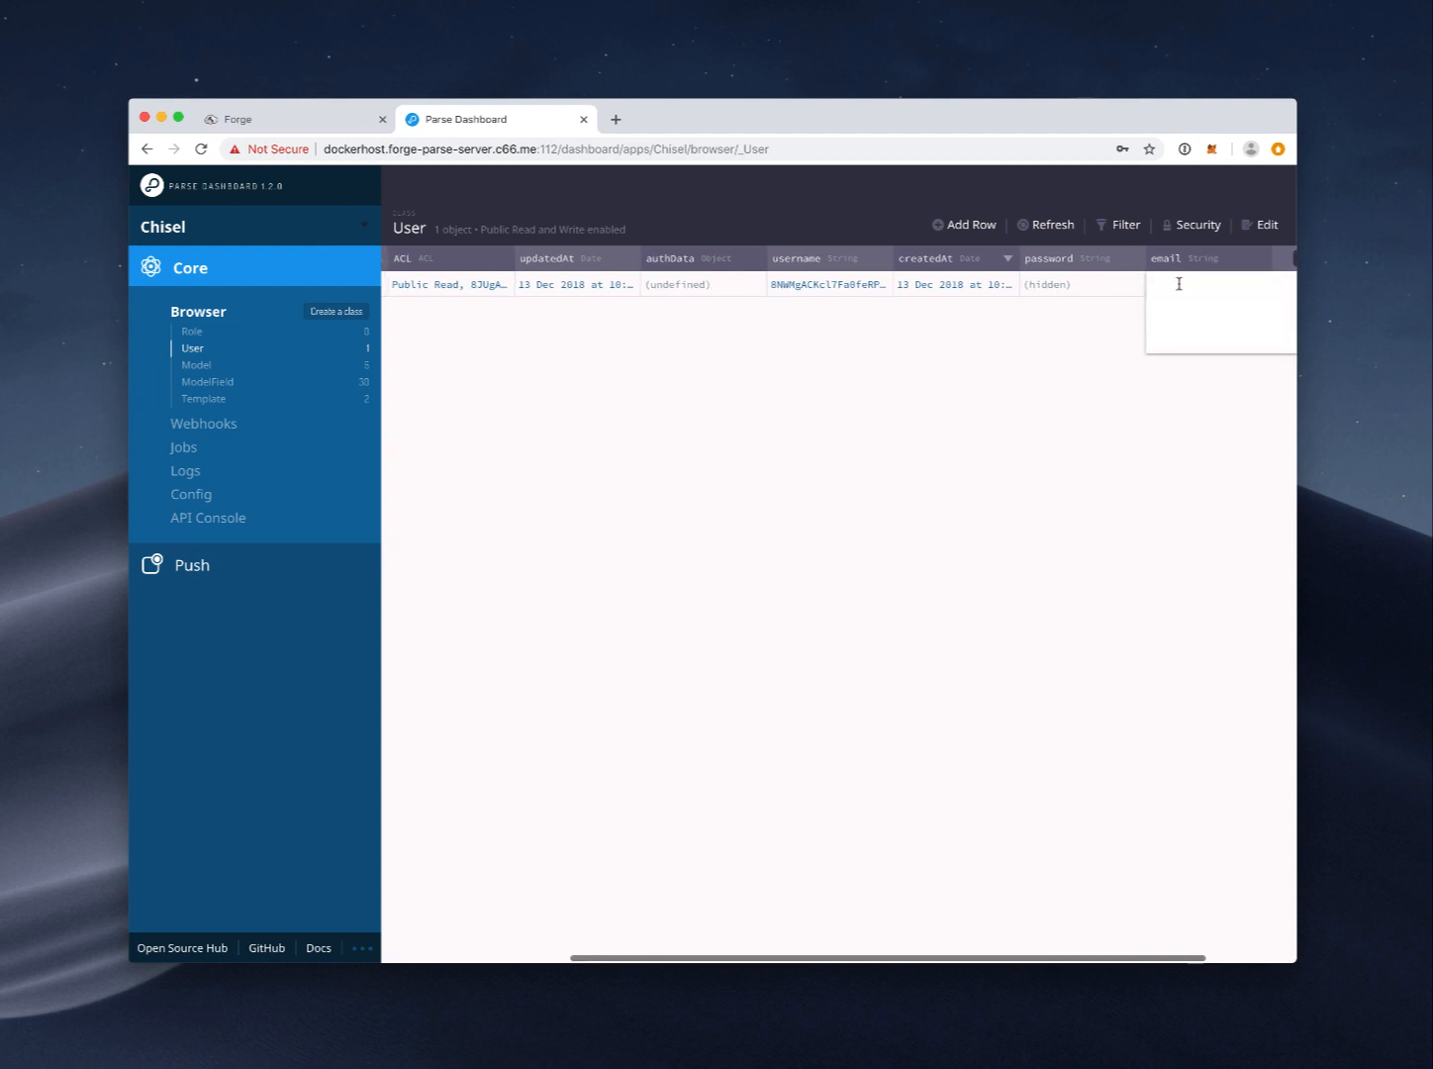
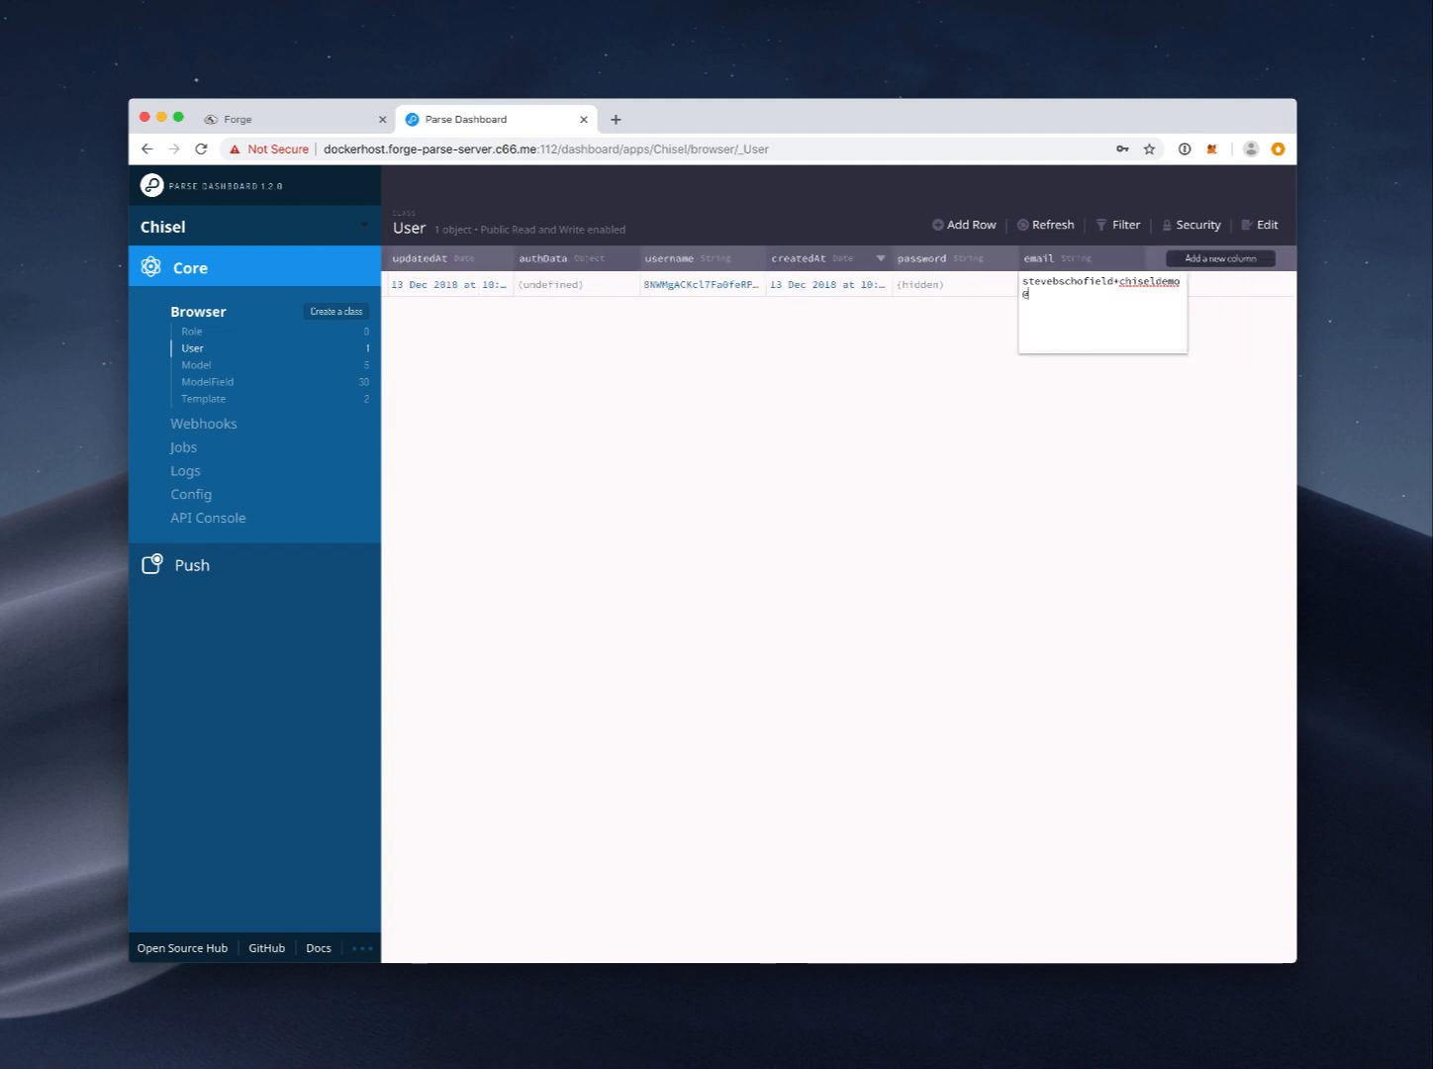
pyautogui.press('Return')
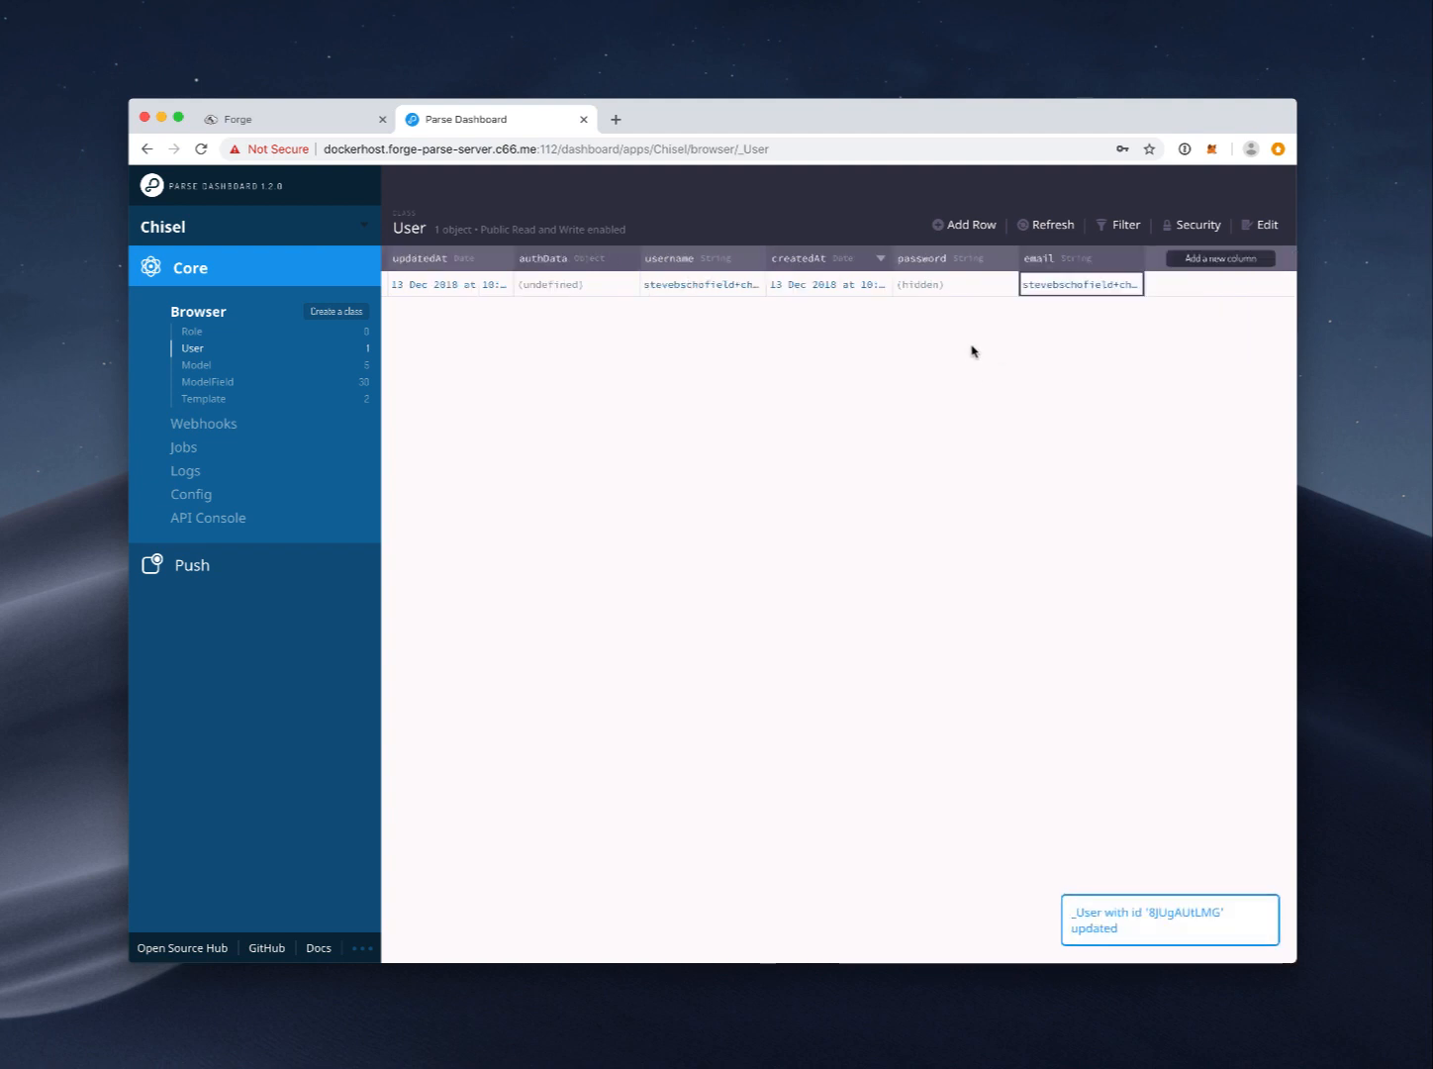
pyautogui.hscroll(-5, 885, 296)
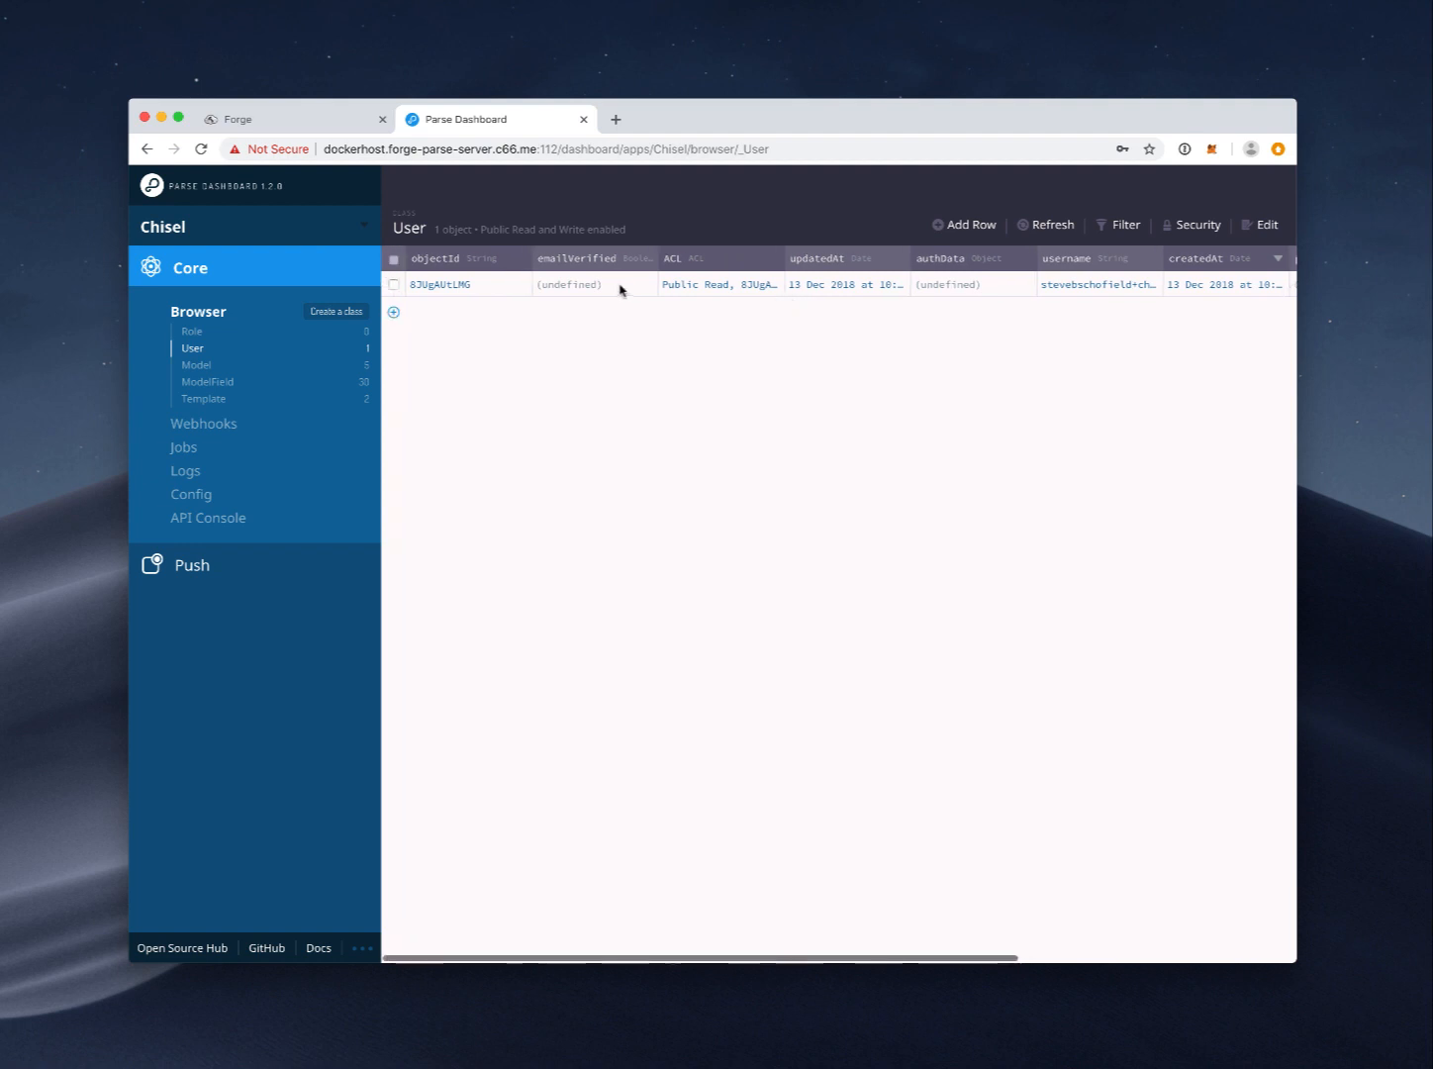
pyautogui.doubleClick(601, 288)
pyautogui.click(602, 289)
pyautogui.click(681, 339)
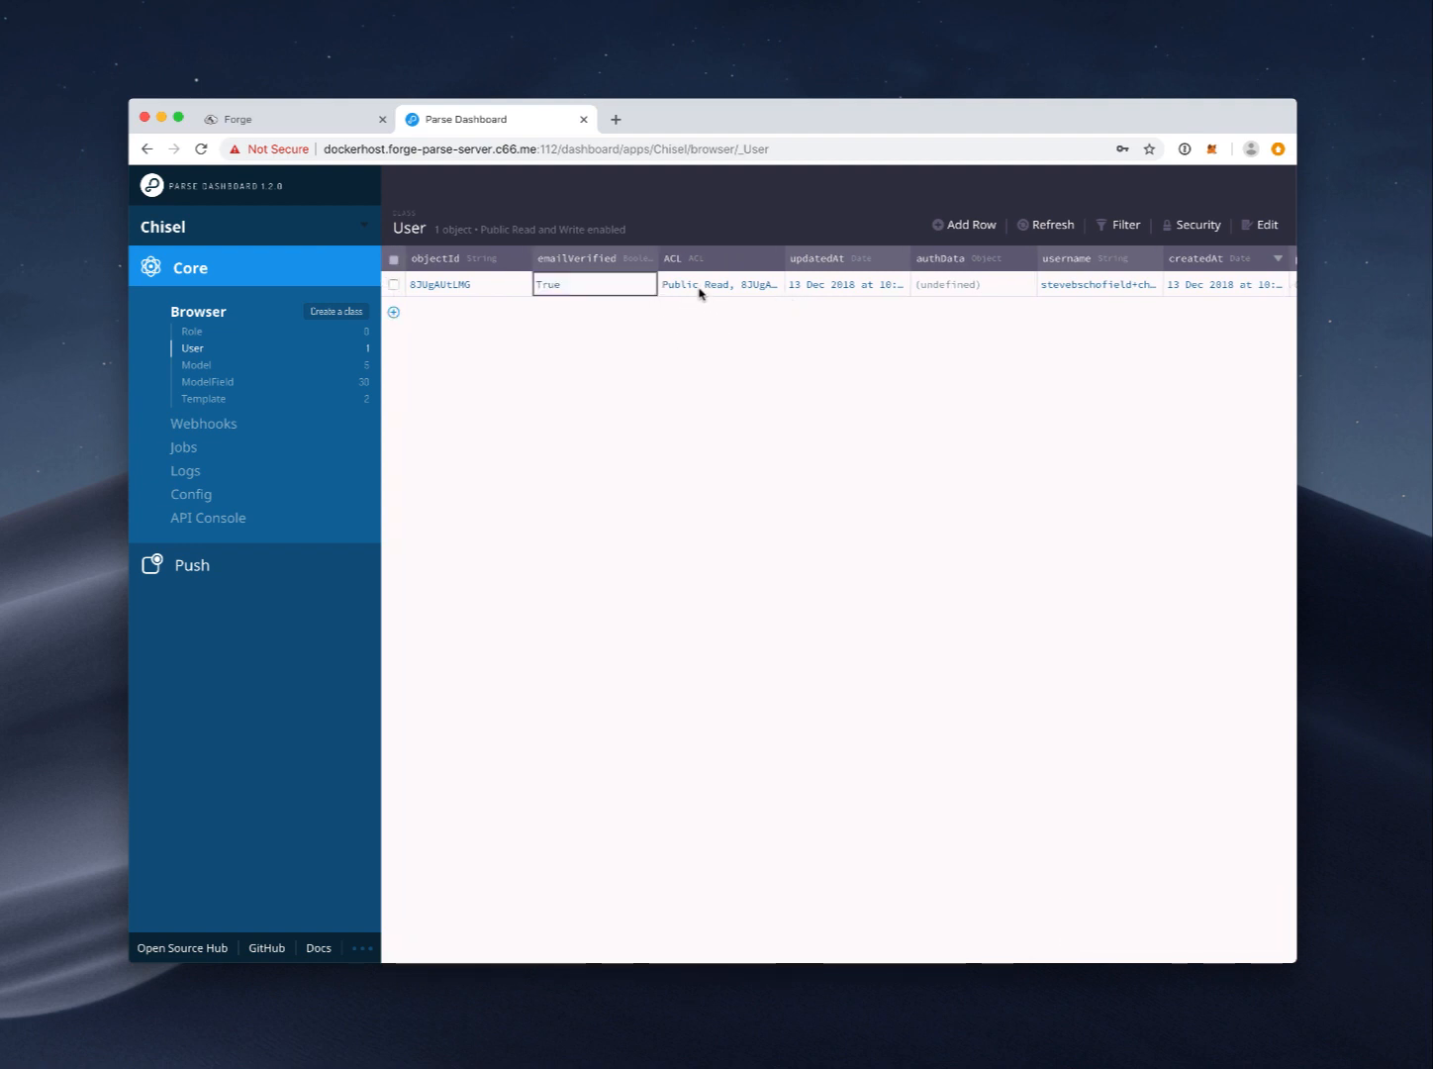
# Step: Review the finished User record, then return to the Forge site settings
pyautogui.press('super+Tab')
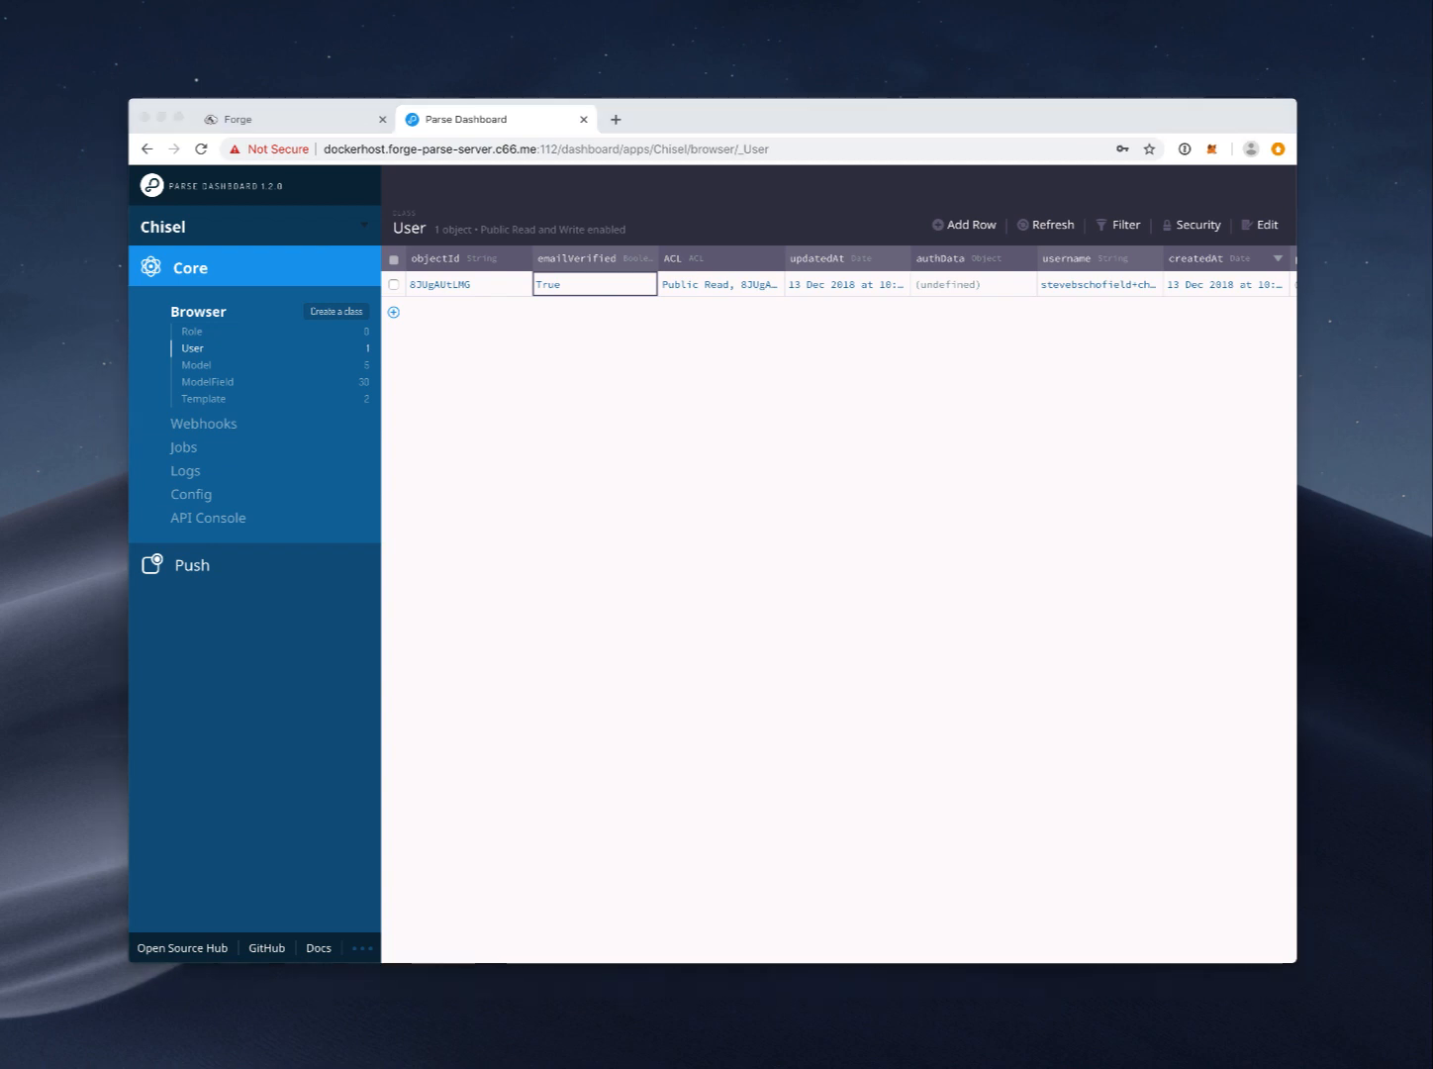
pyautogui.hscroll(2, 742, 291)
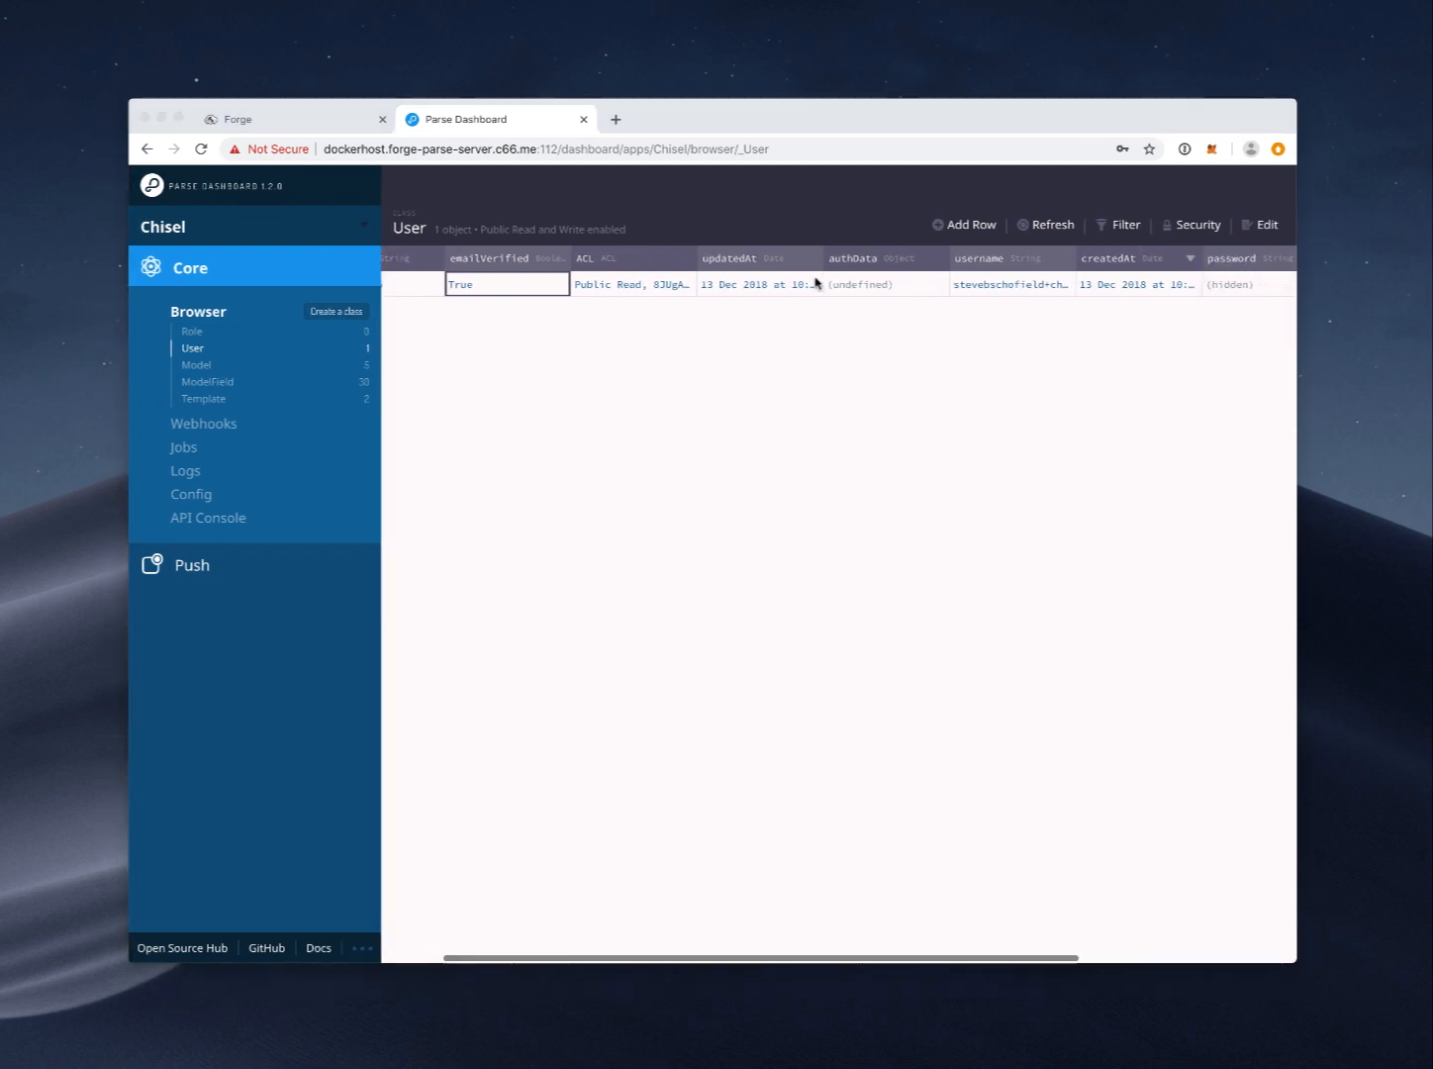
pyautogui.hscroll(-2, 813, 284)
pyautogui.hscroll(3, 996, 282)
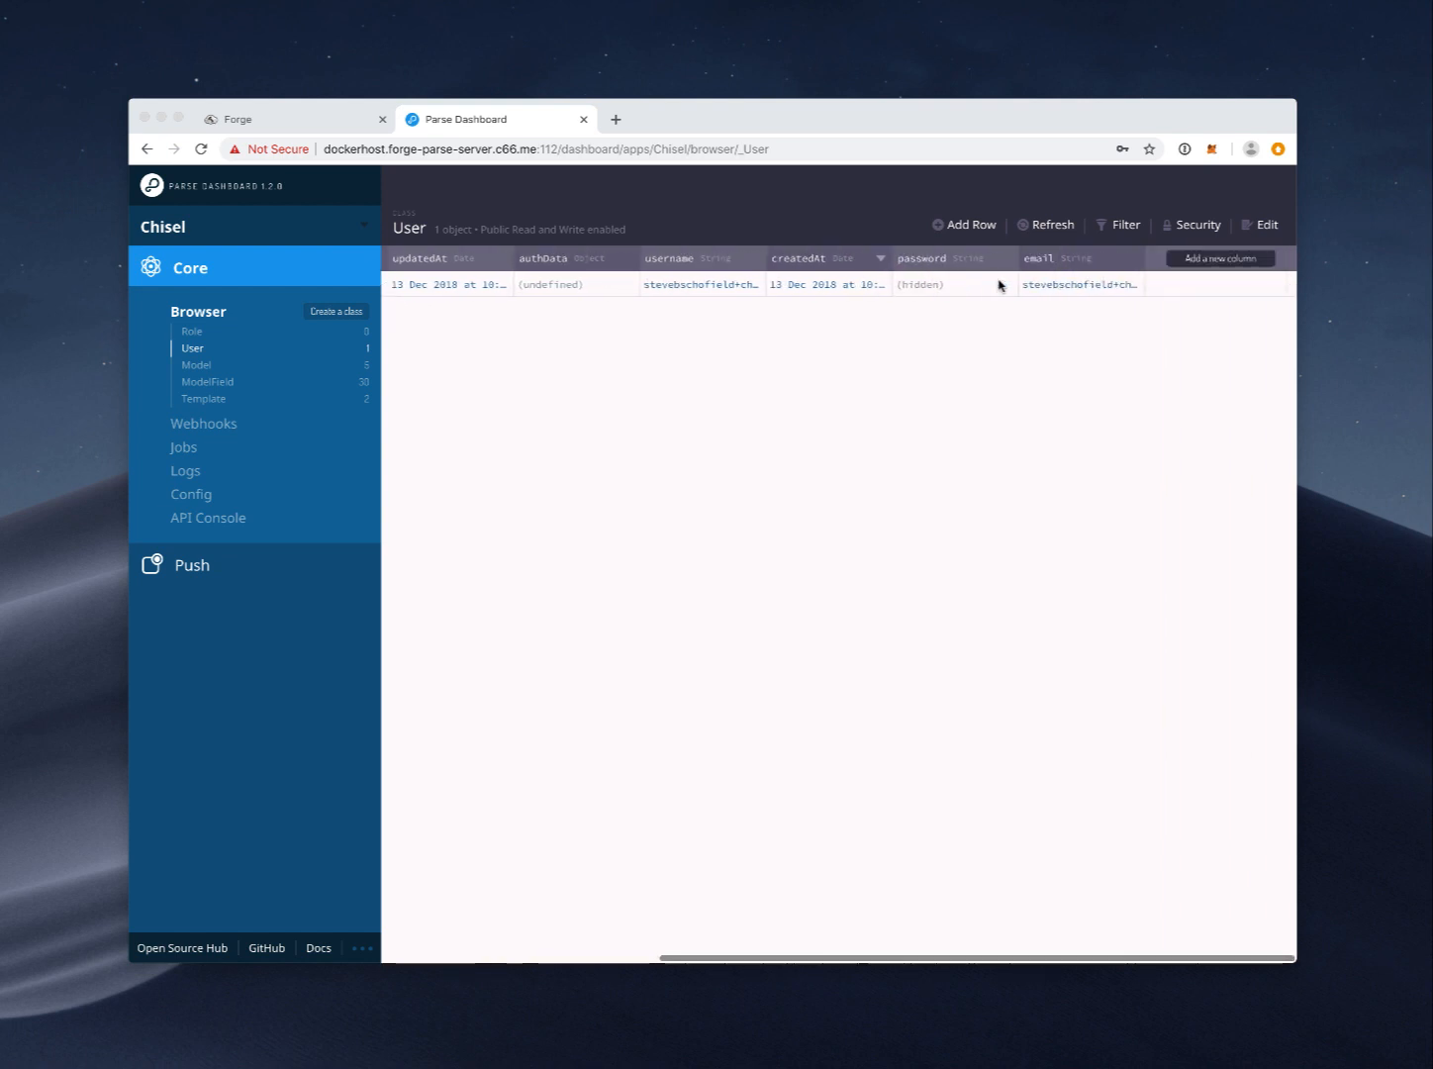
pyautogui.hscroll(-3, 636, 292)
pyautogui.click(633, 287)
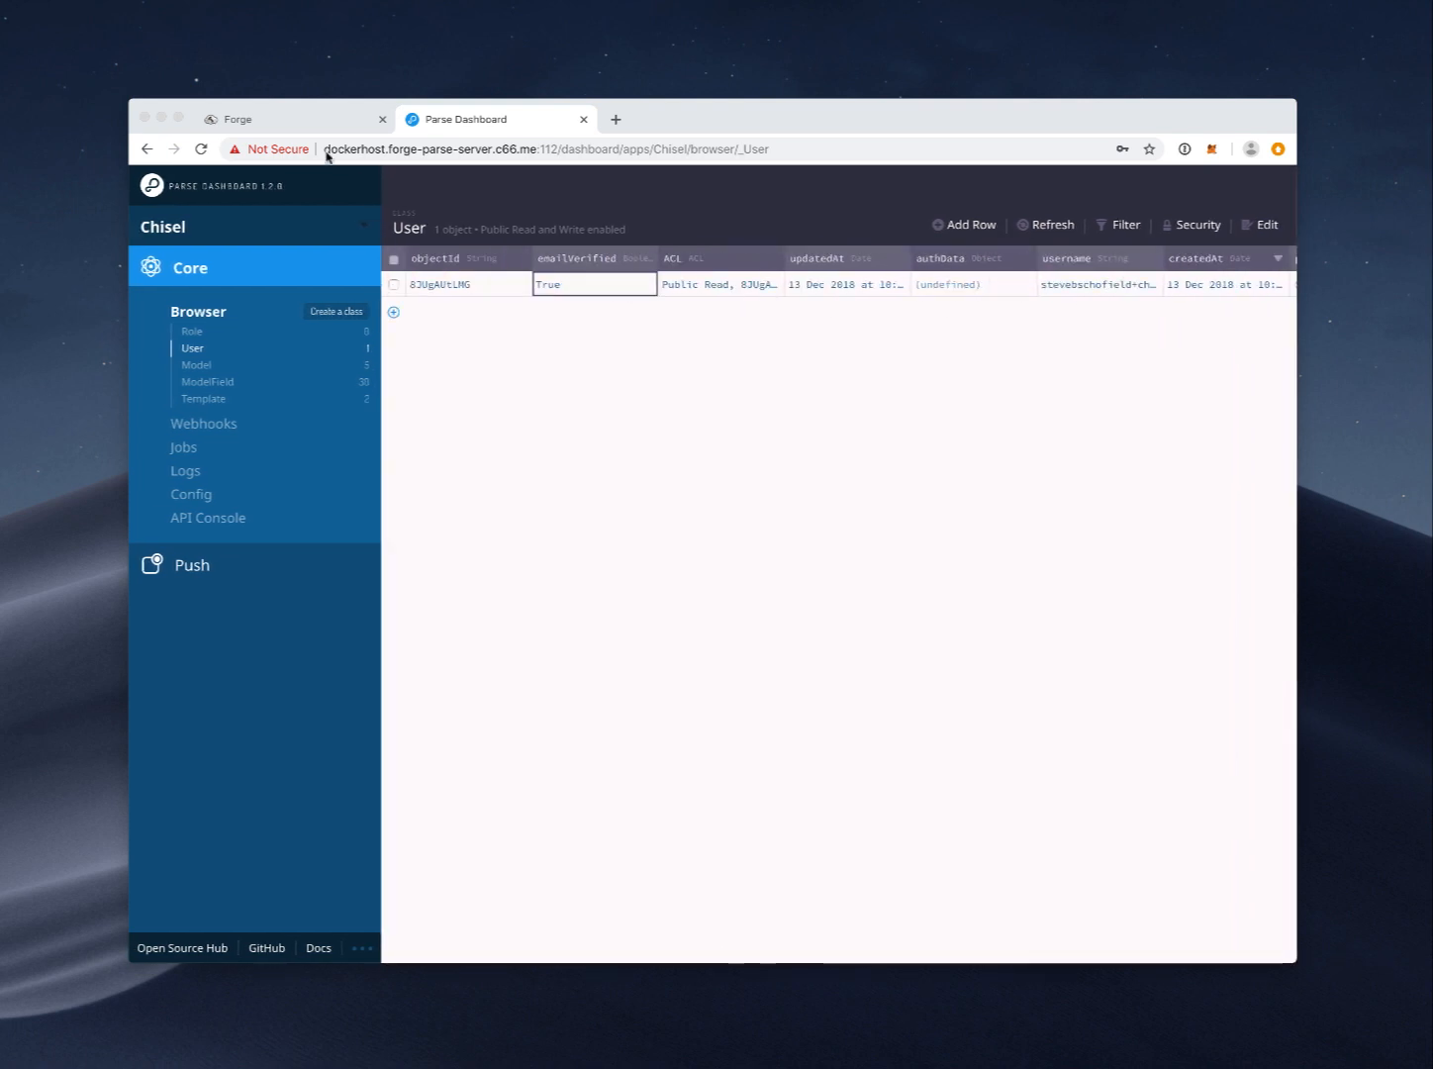
pyautogui.click(282, 122)
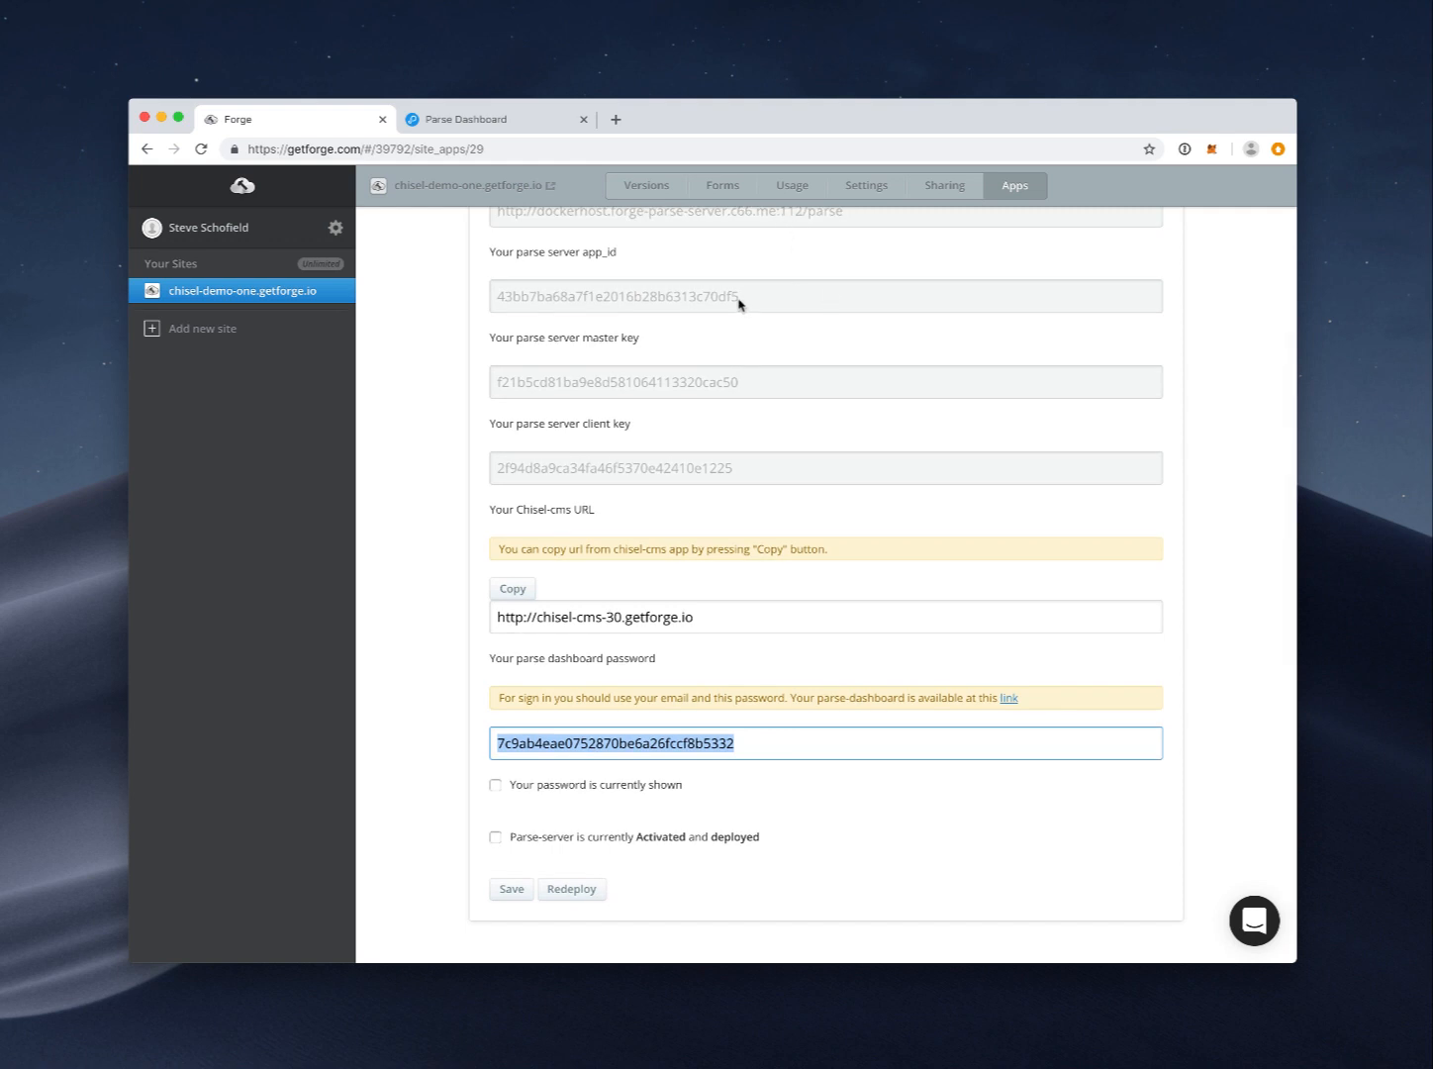
pyautogui.scroll(5, 739, 297)
pyautogui.click(495, 254)
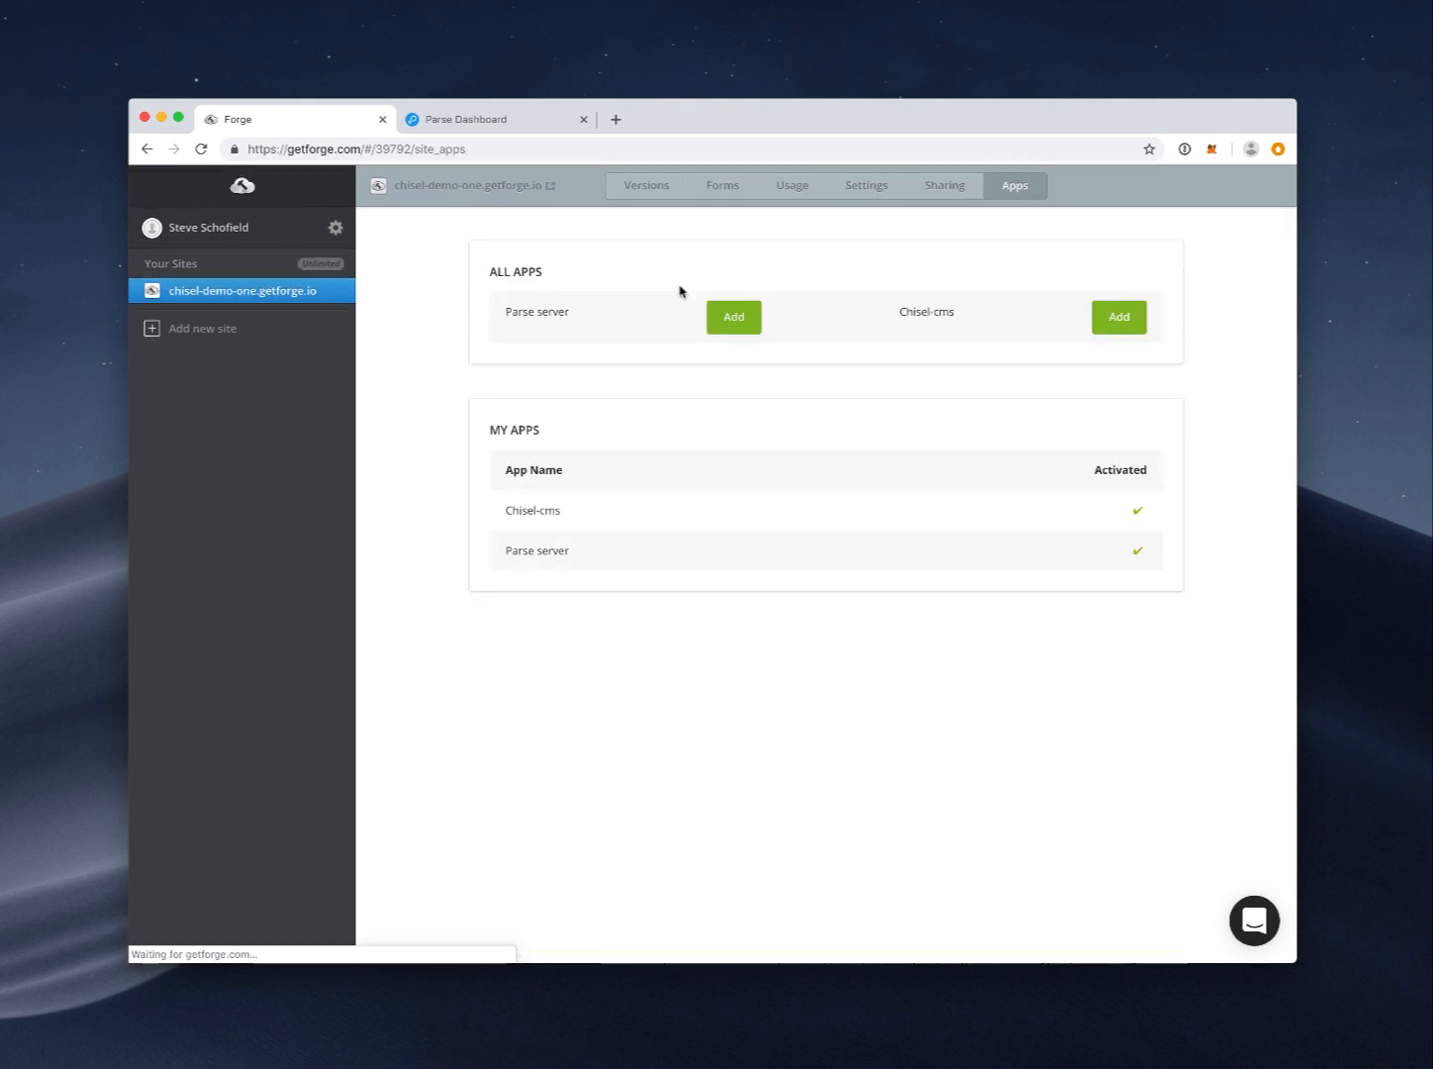
pyautogui.click(543, 537)
pyautogui.scroll(-3, 614, 564)
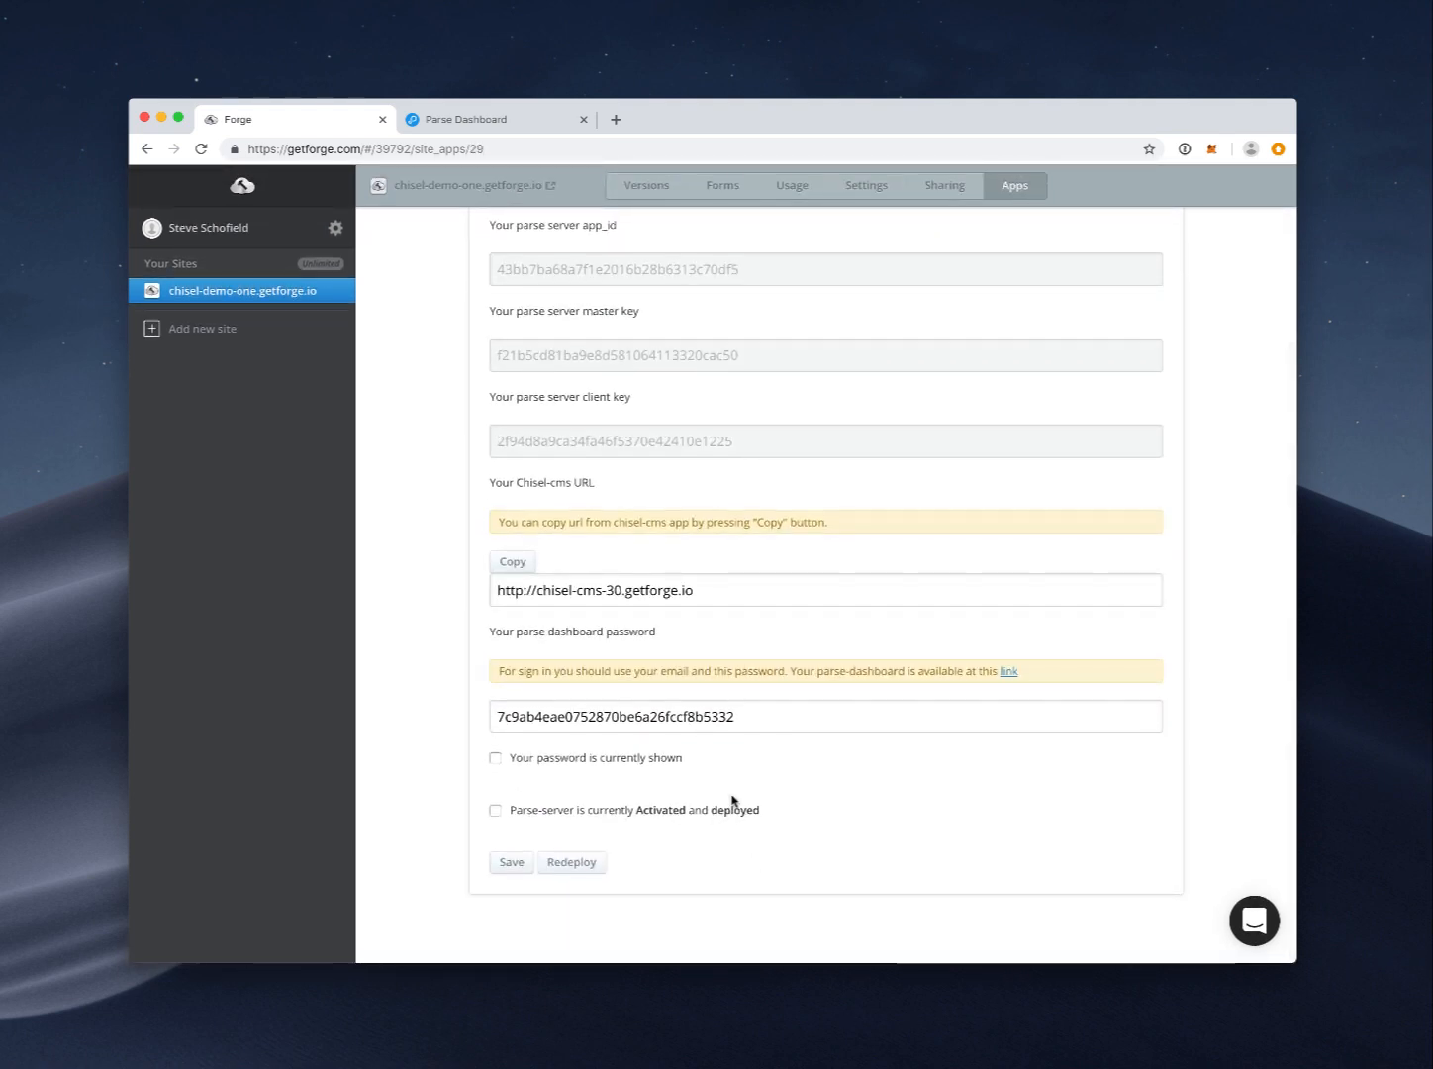
pyautogui.tripleClick(647, 611)
pyautogui.press('super+c')
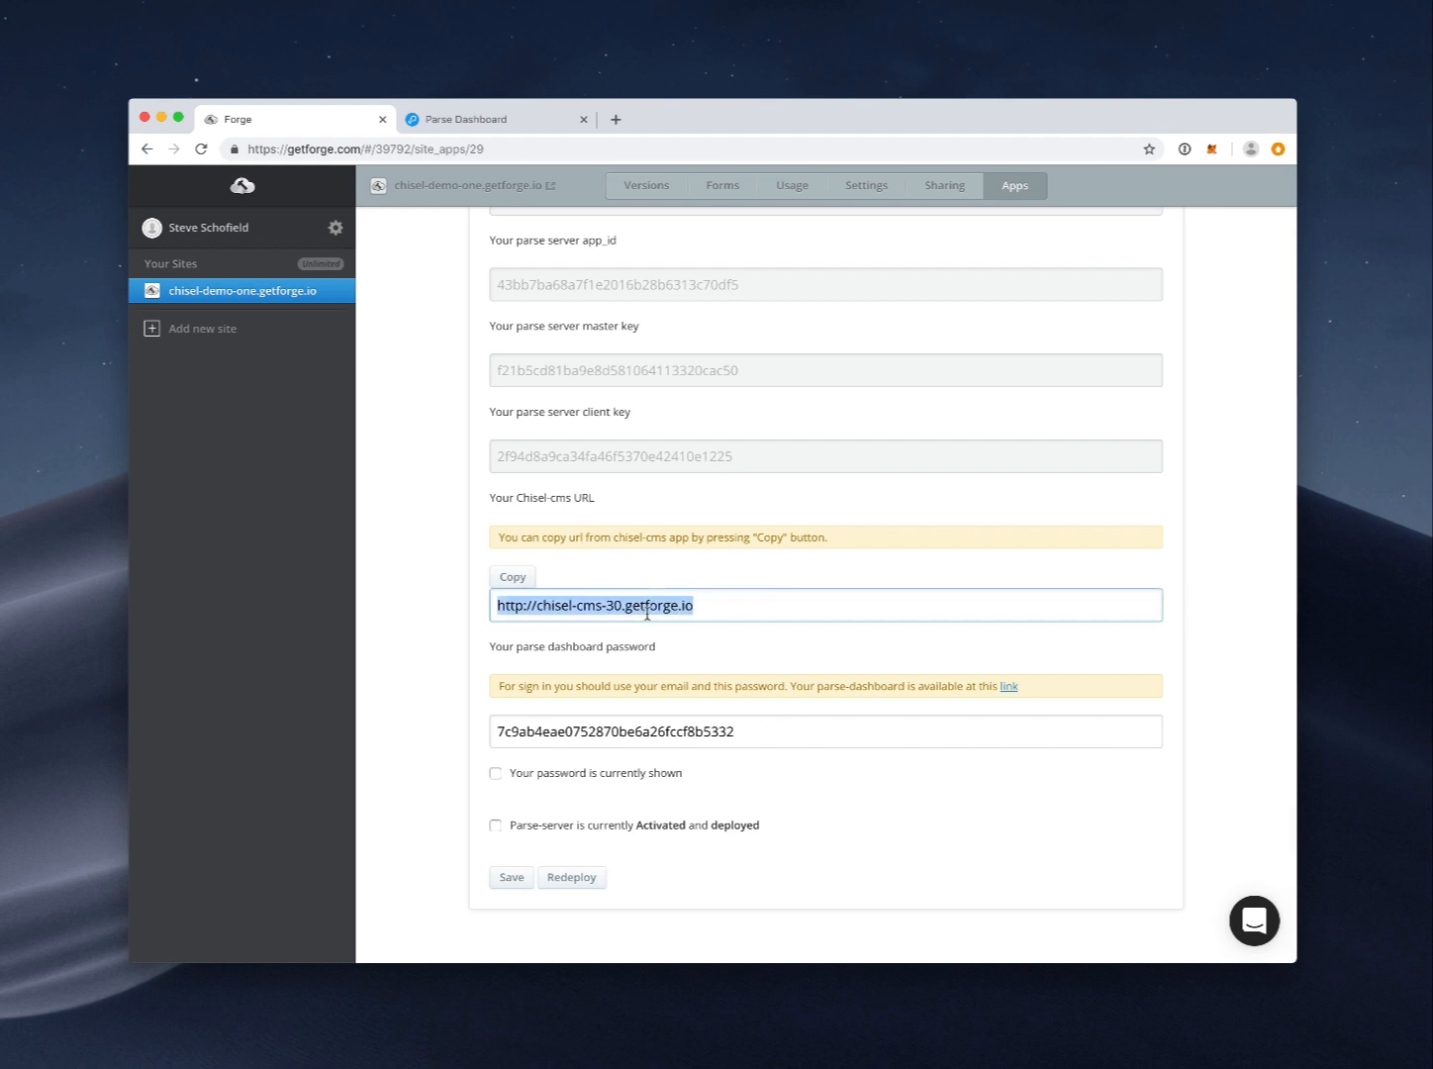
pyautogui.scroll(3, 650, 608)
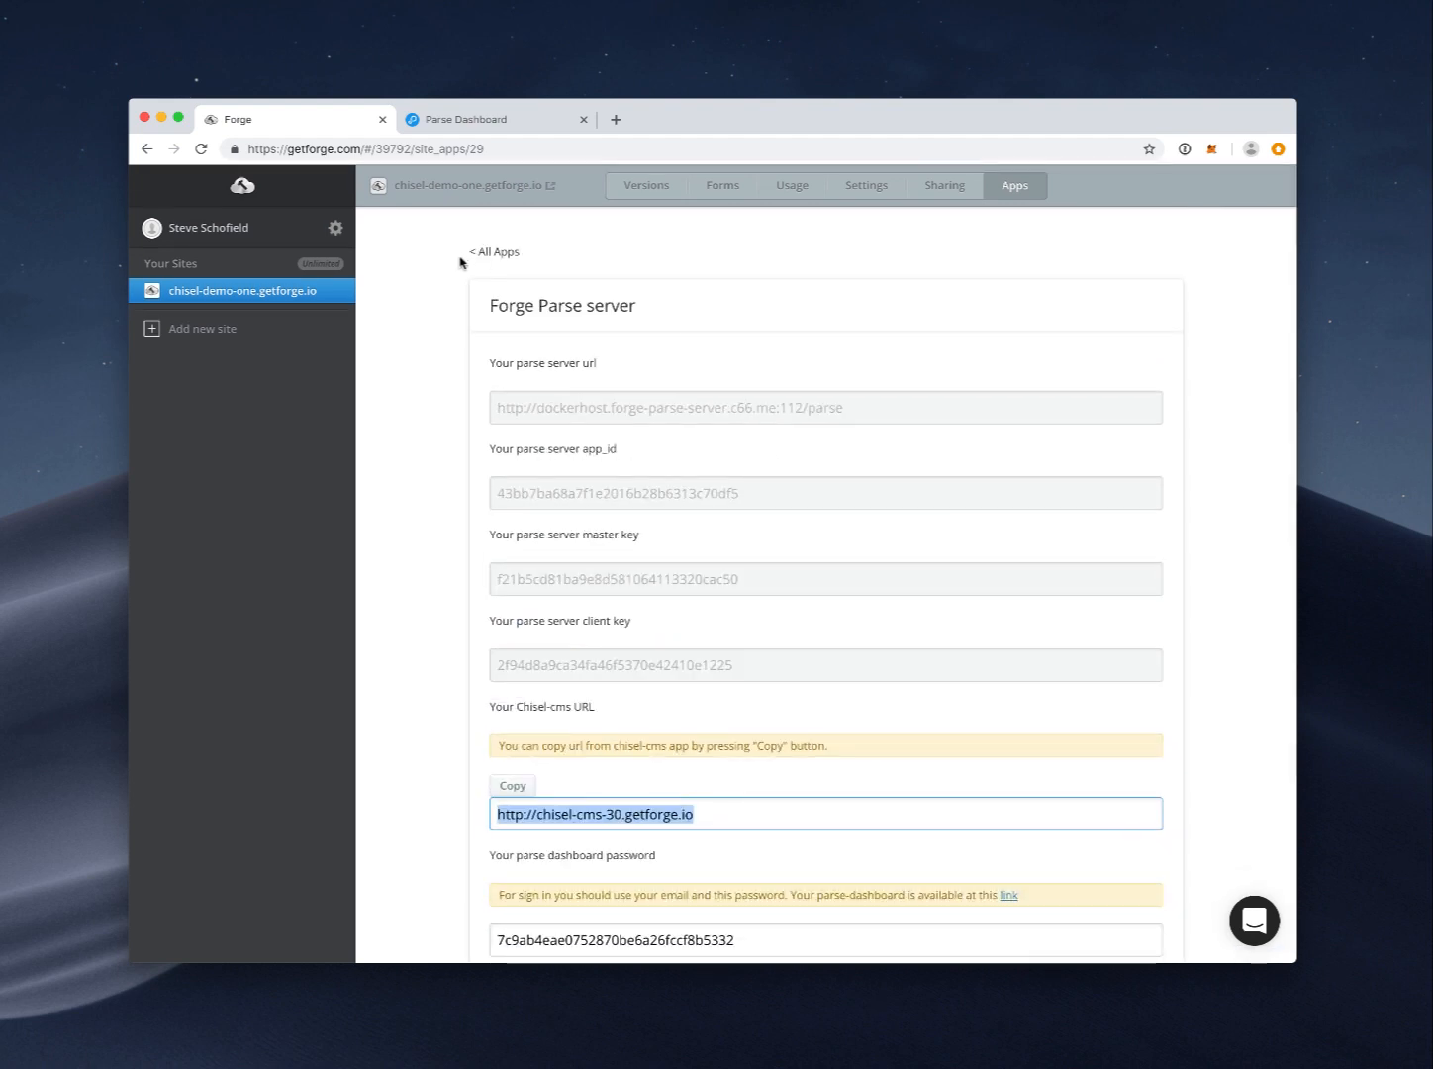
pyautogui.press('super+t')
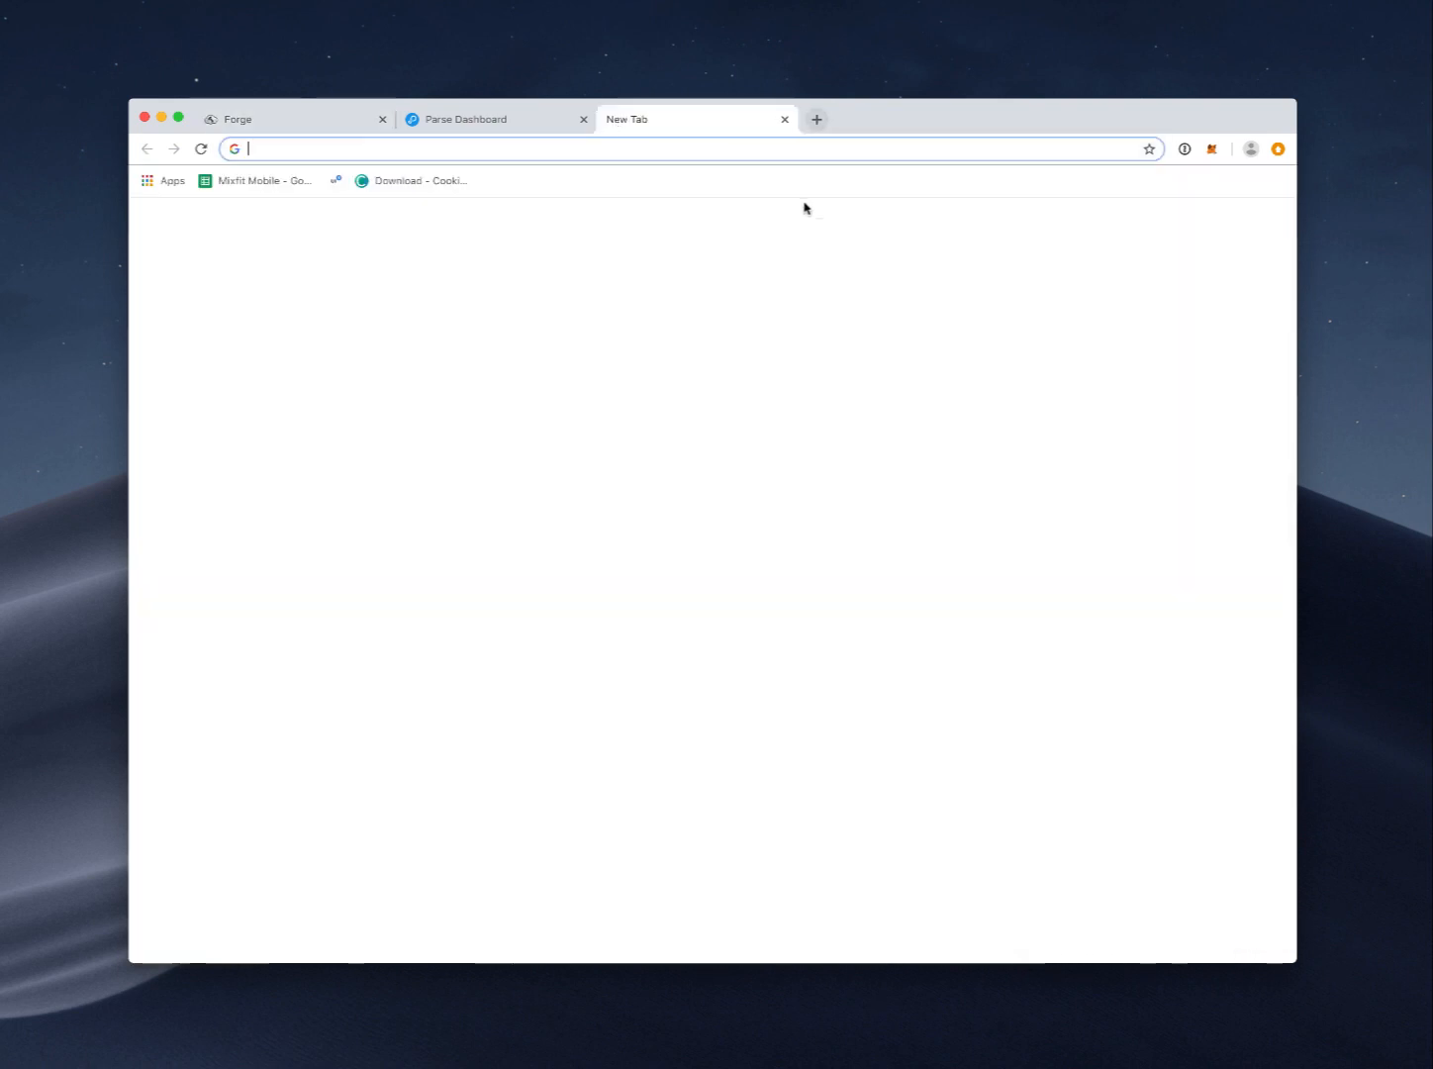
# Step: Load the pasted Chisel URL, log in with the account e-mail and password, and begin a new site
pyautogui.press('super+v')
pyautogui.press('Return')
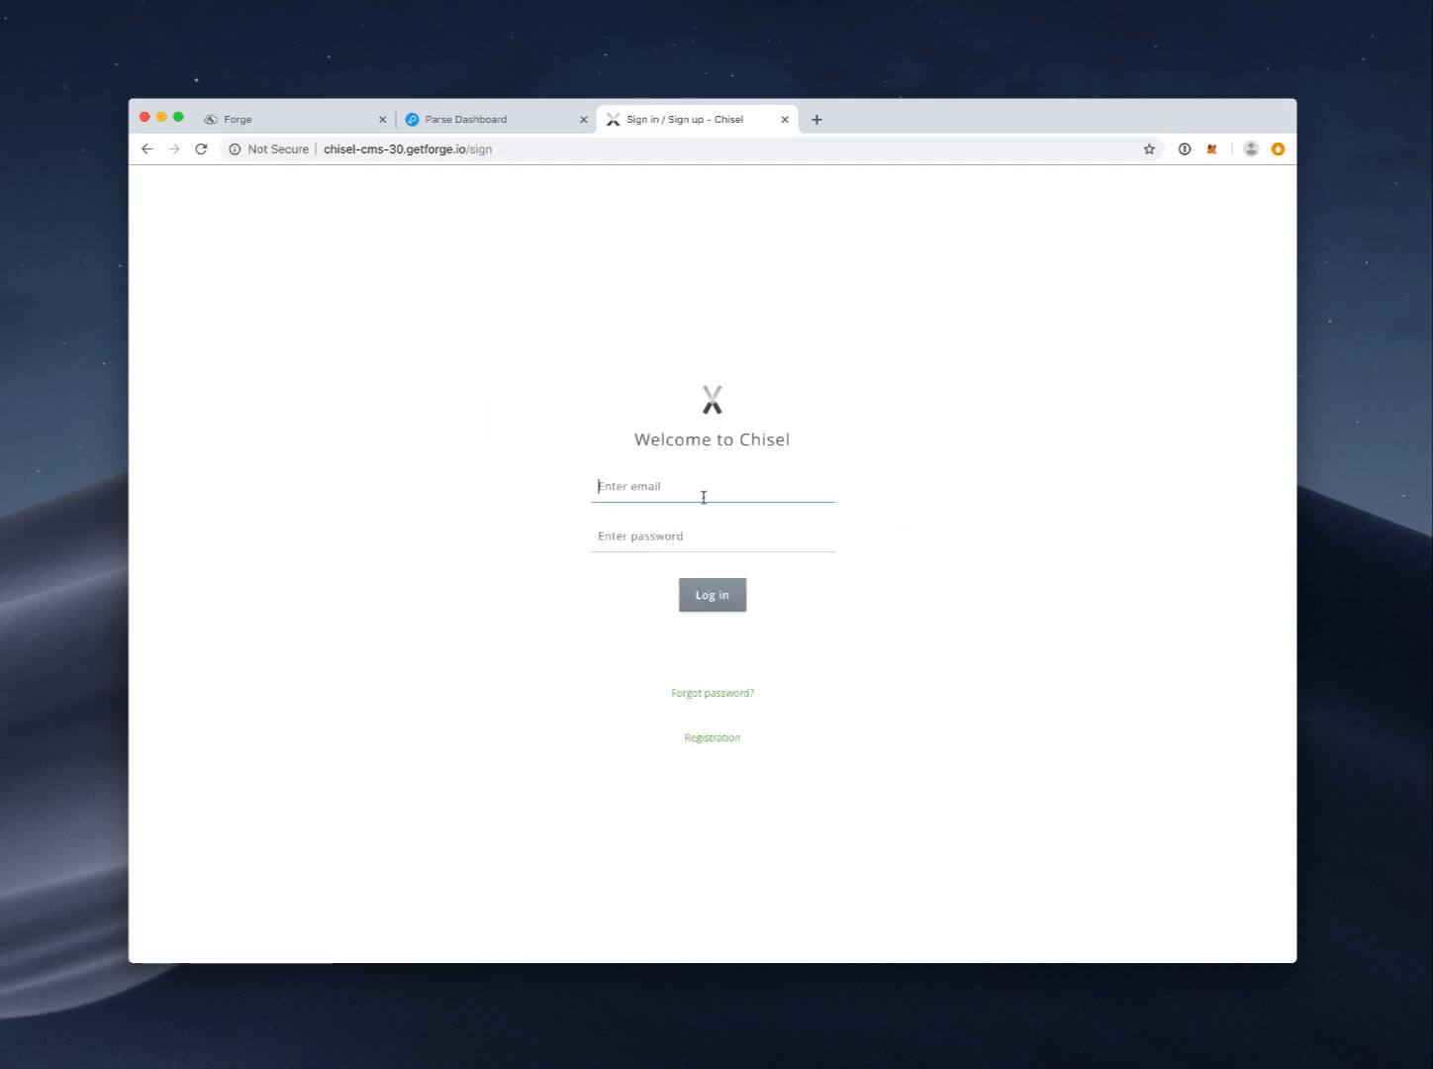
pyautogui.click(701, 490)
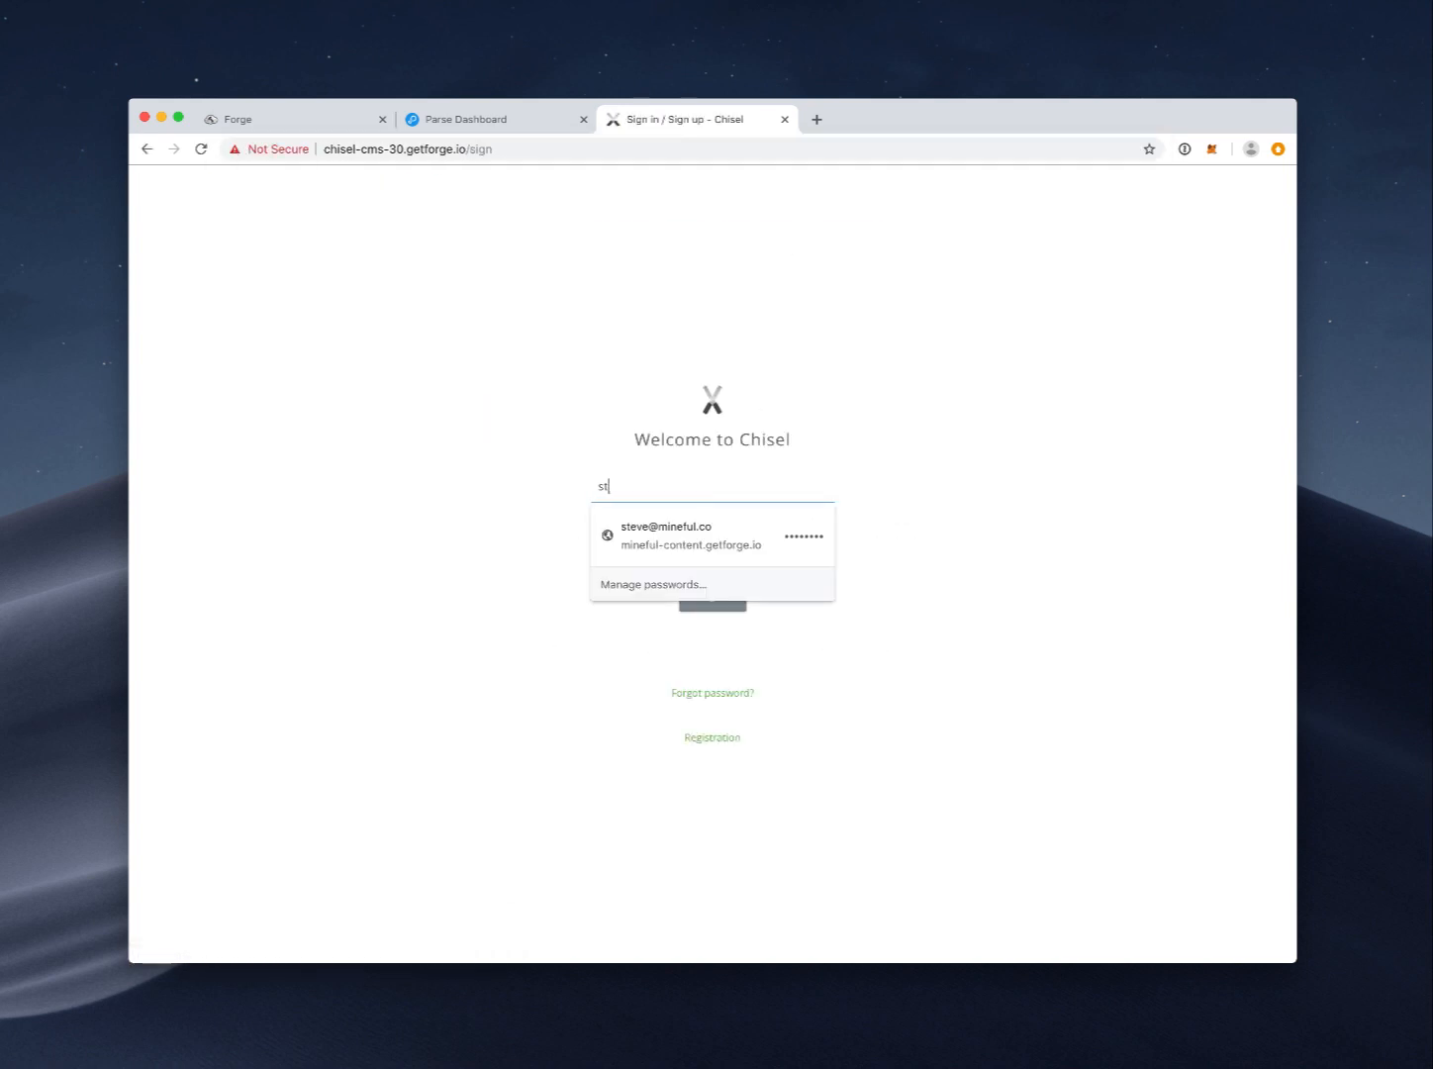
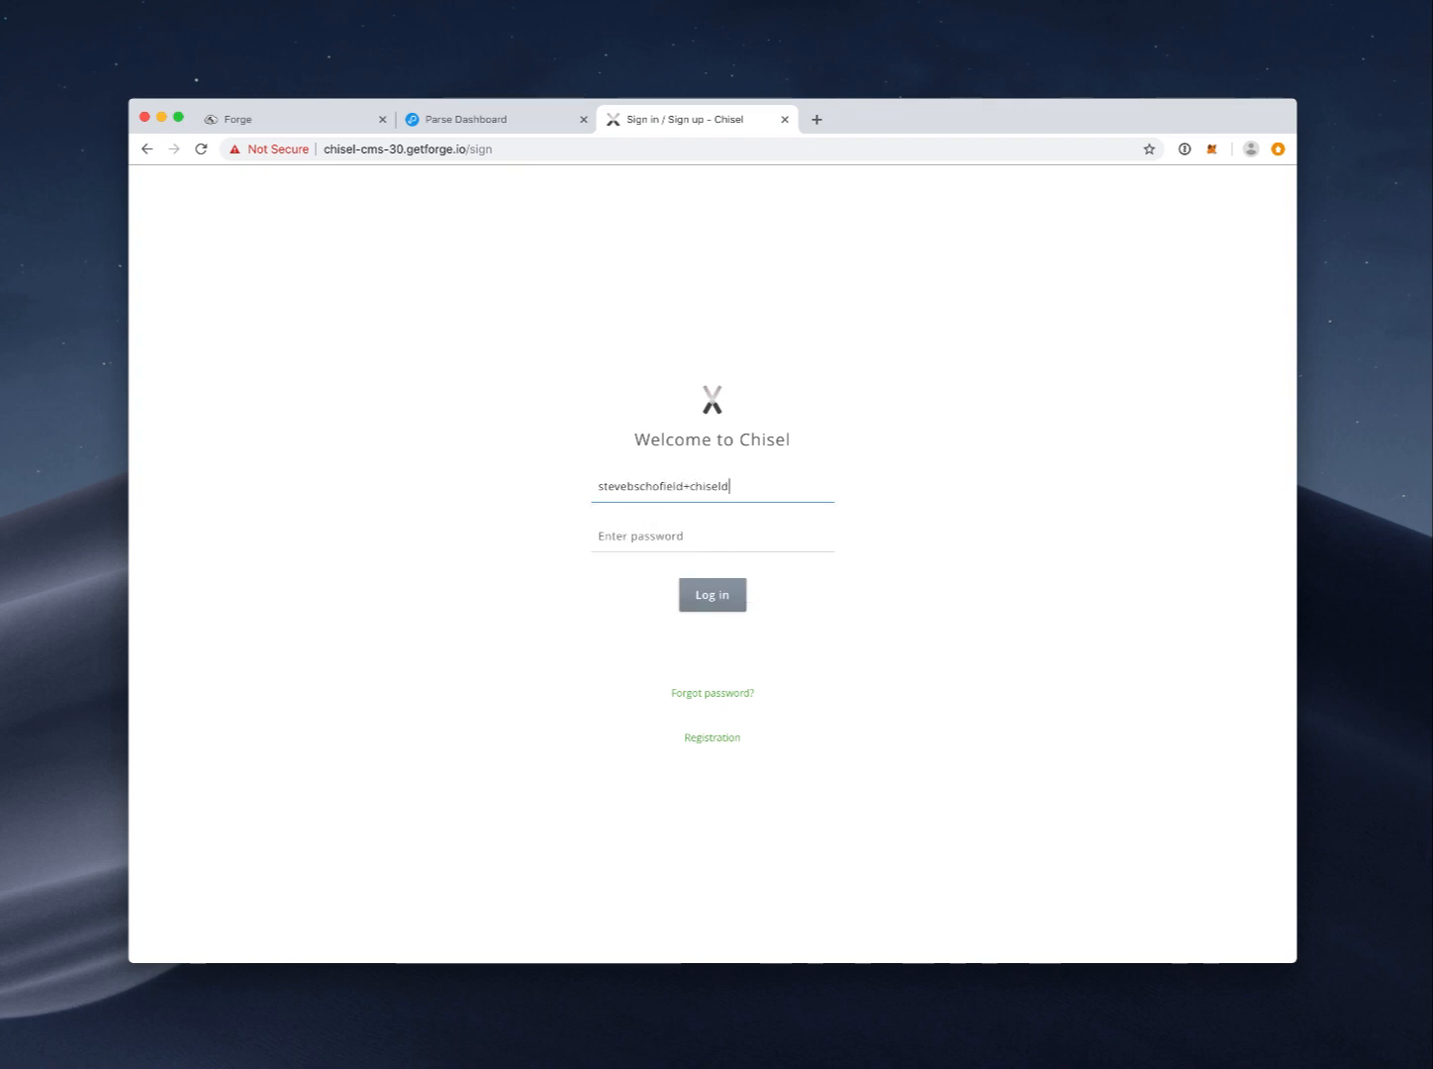
pyautogui.press('Tab')
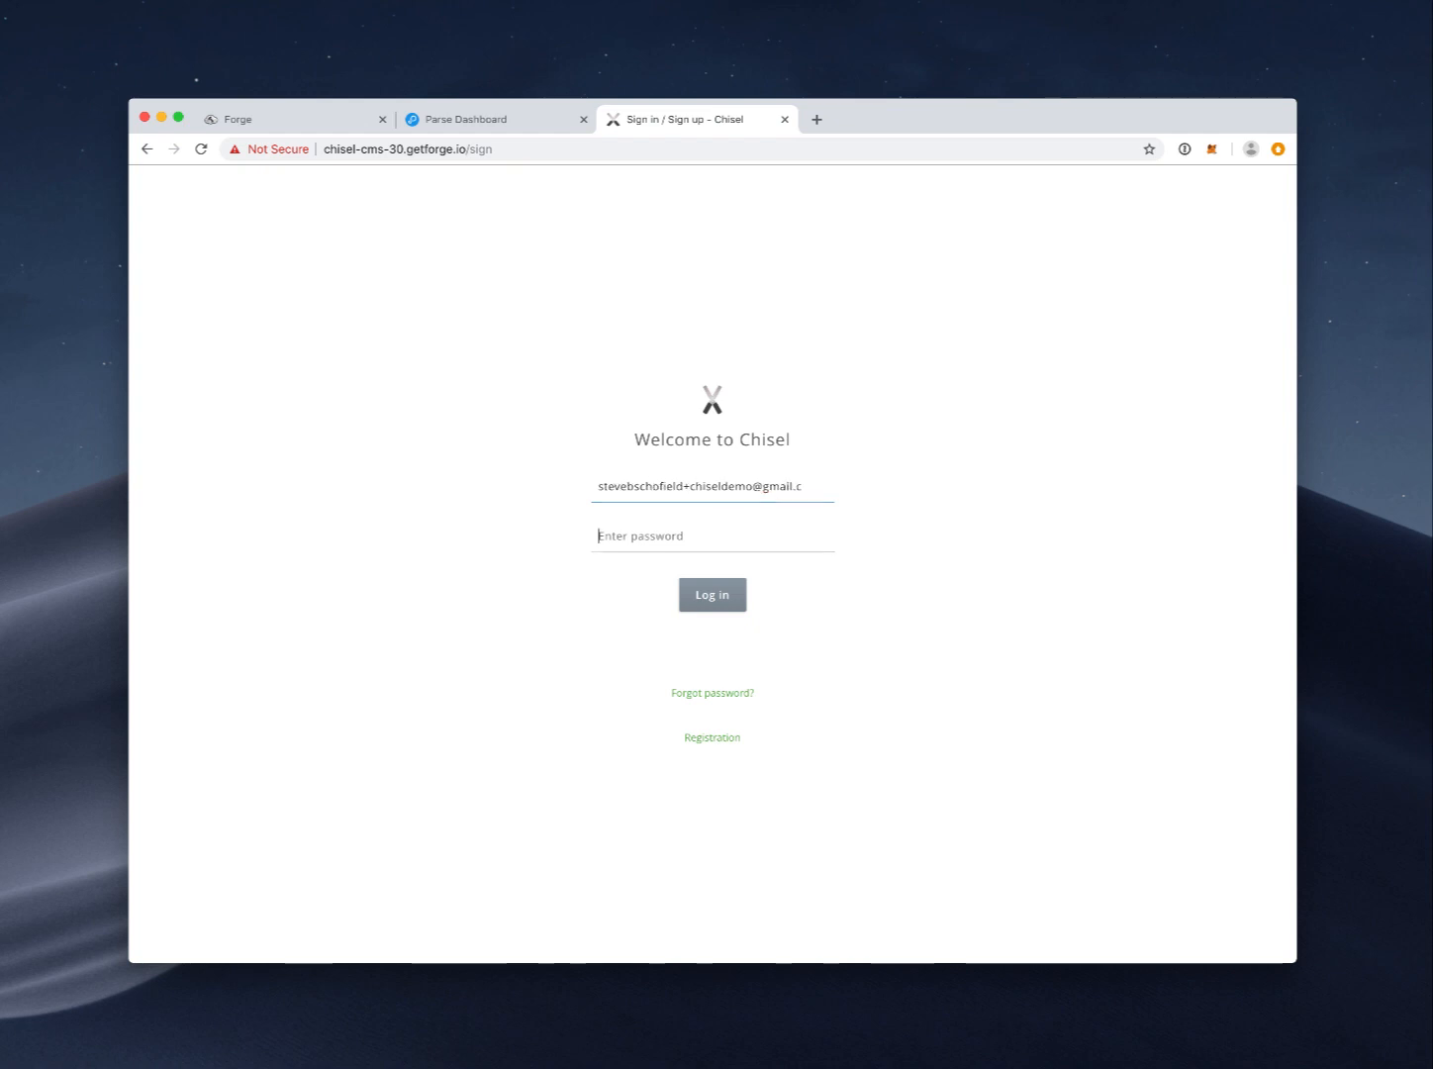
pyautogui.write('••')
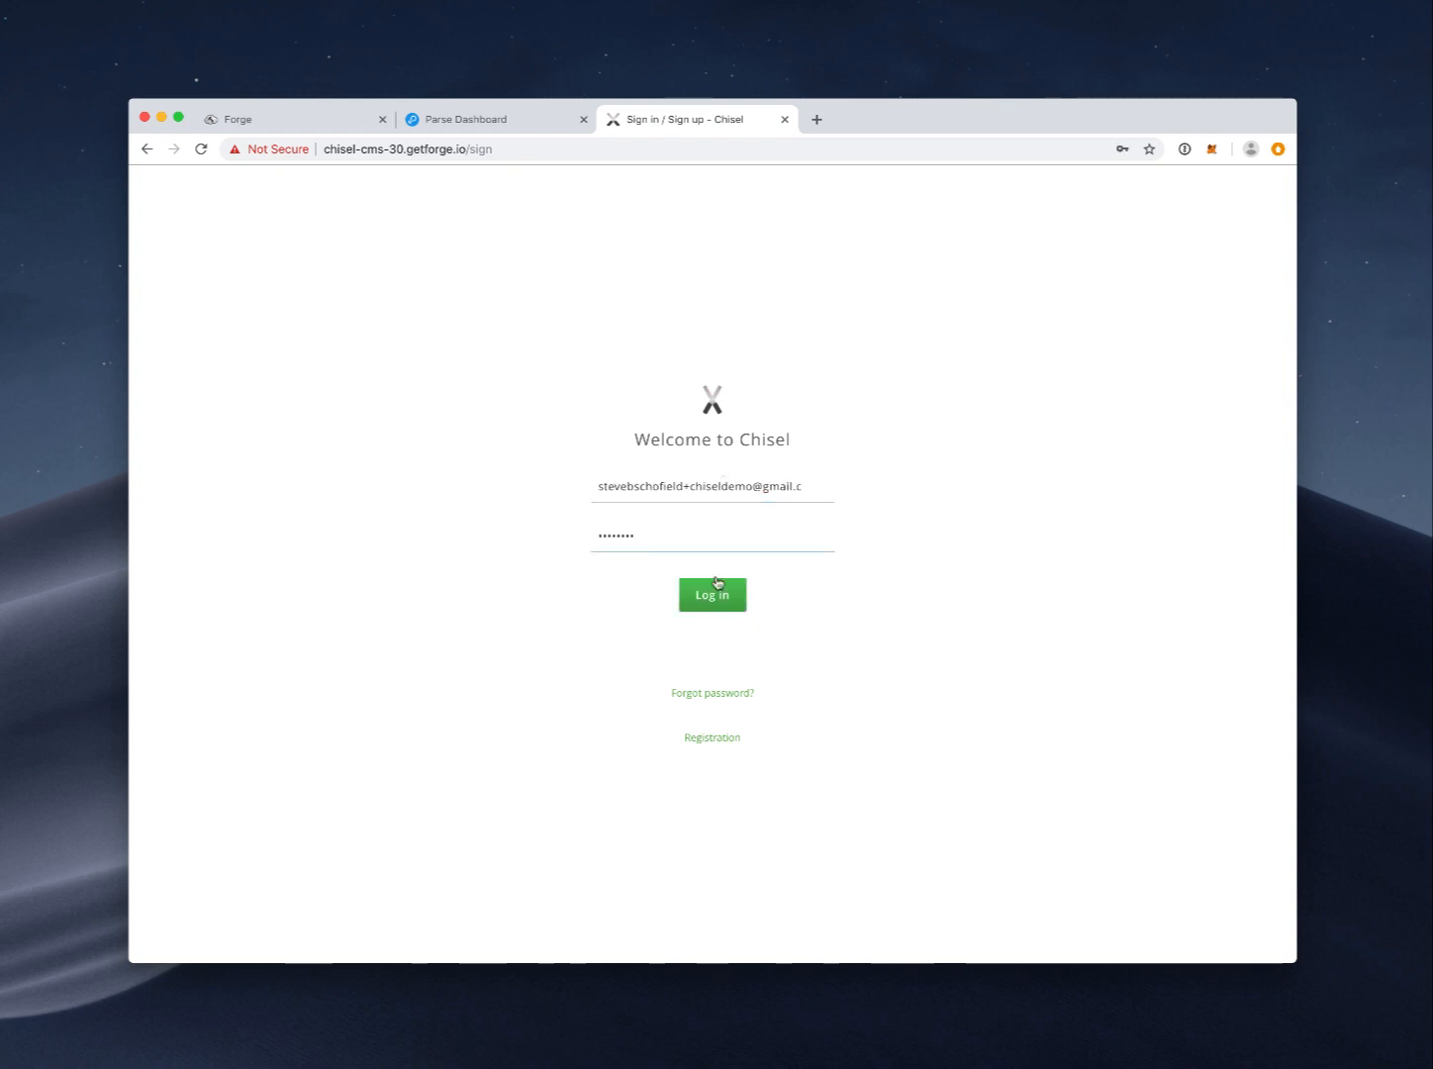
pyautogui.click(715, 592)
pyautogui.click(810, 330)
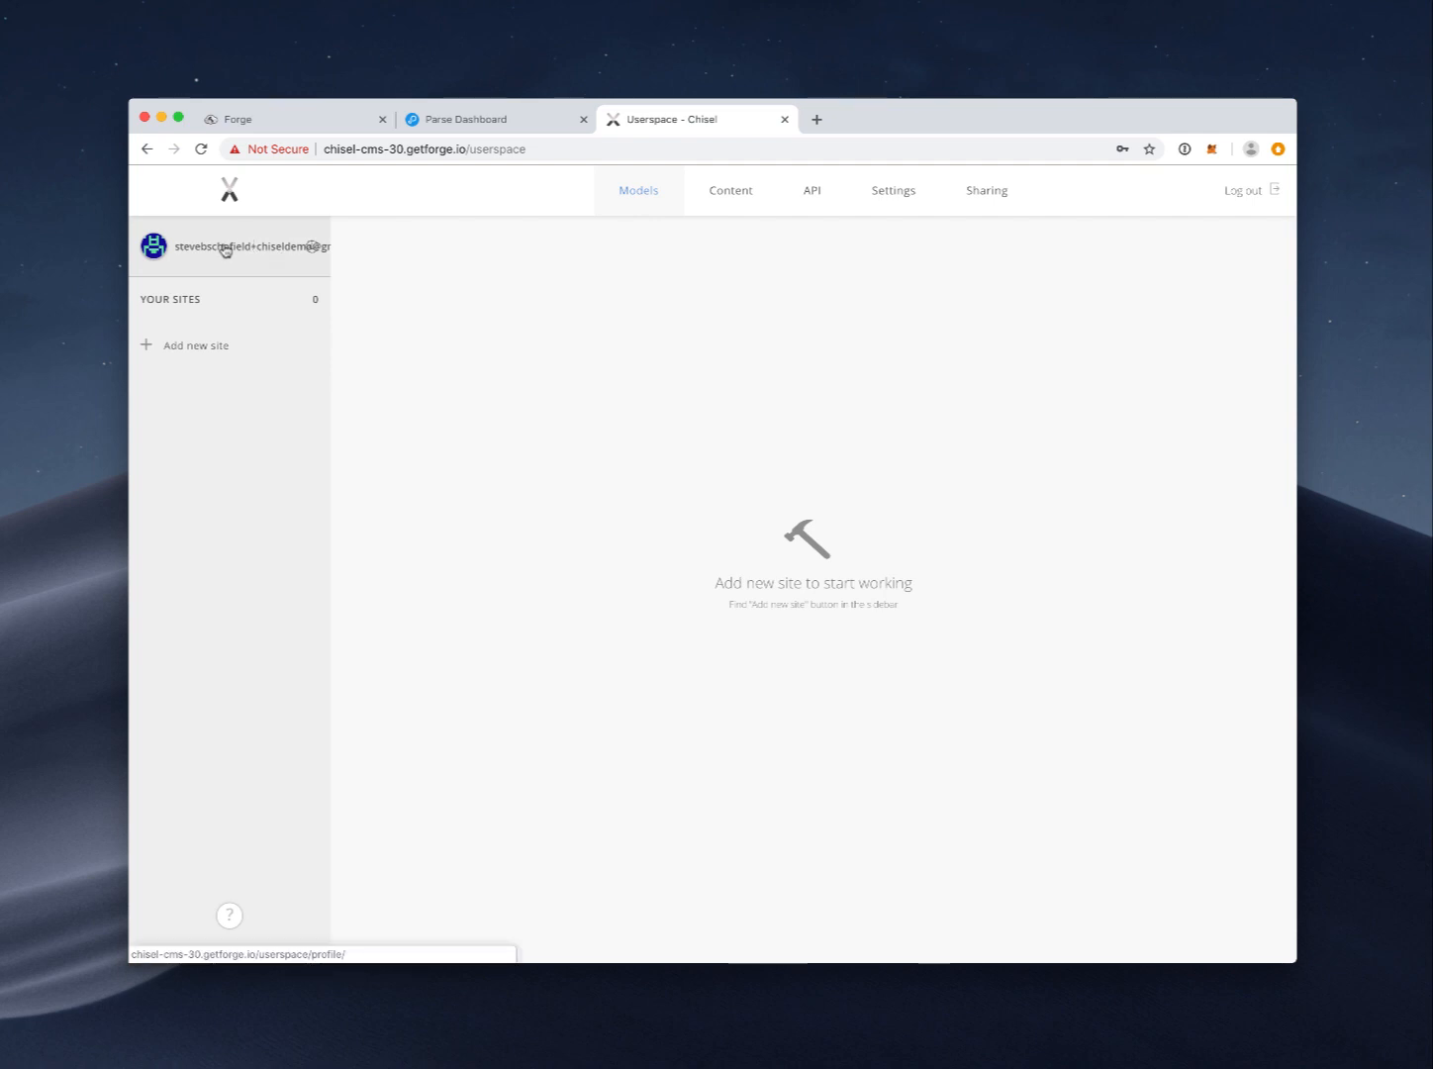
pyautogui.click(215, 357)
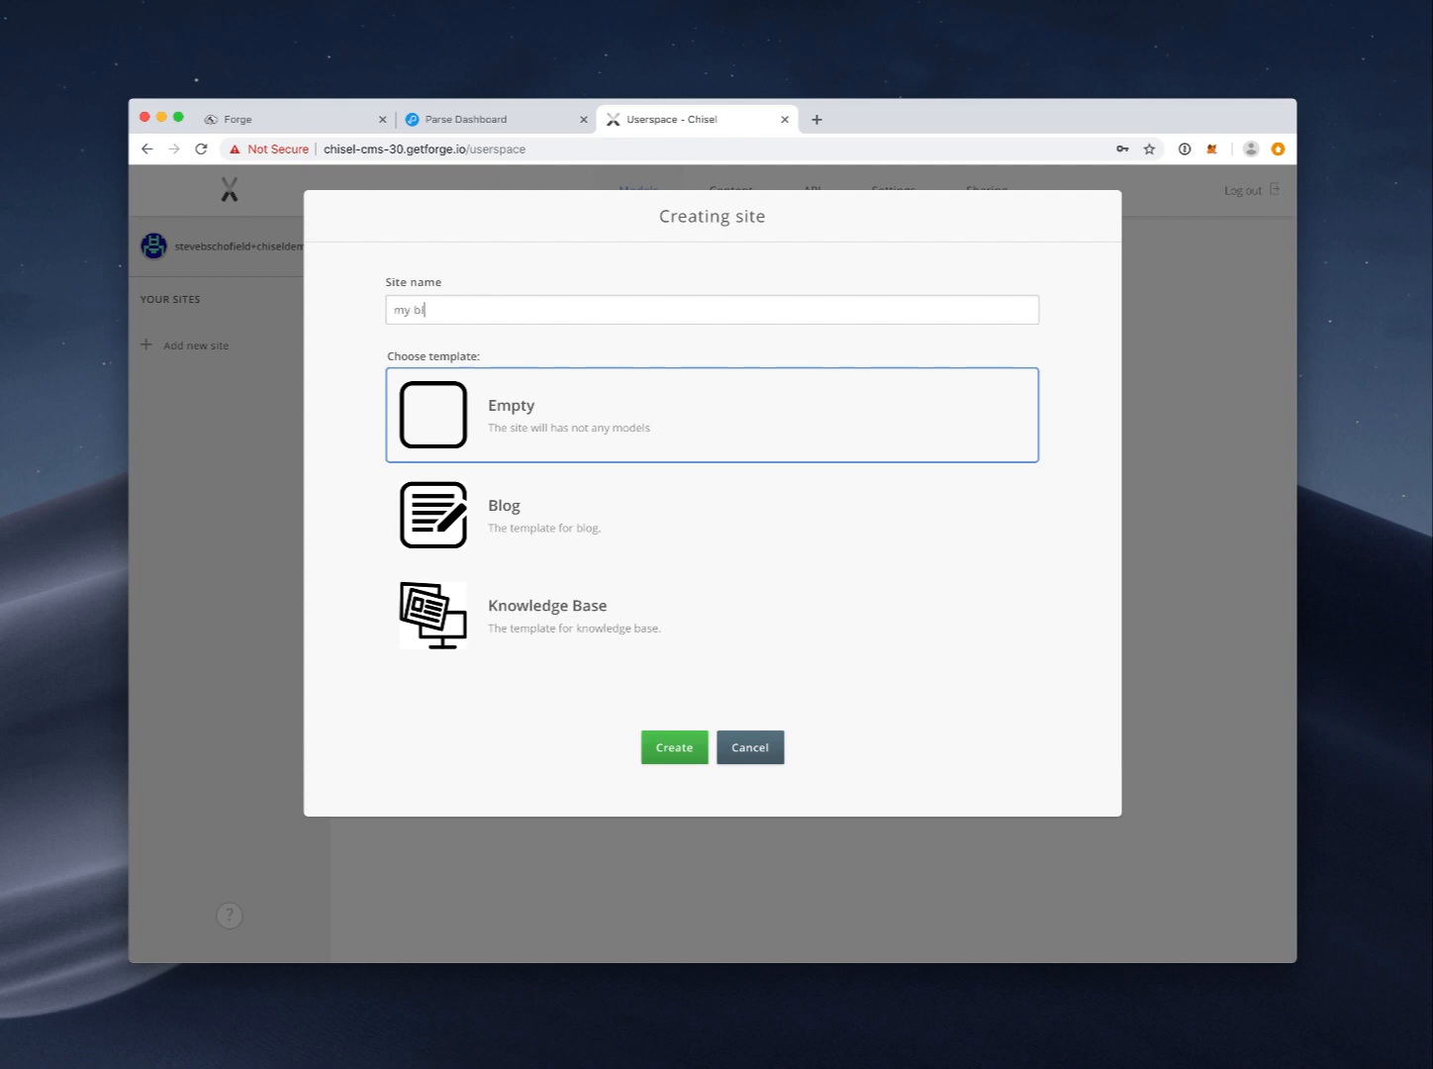
# Step: Create the 'my blog' site from the Blog template and review its Post and Author models
pyautogui.click(525, 527)
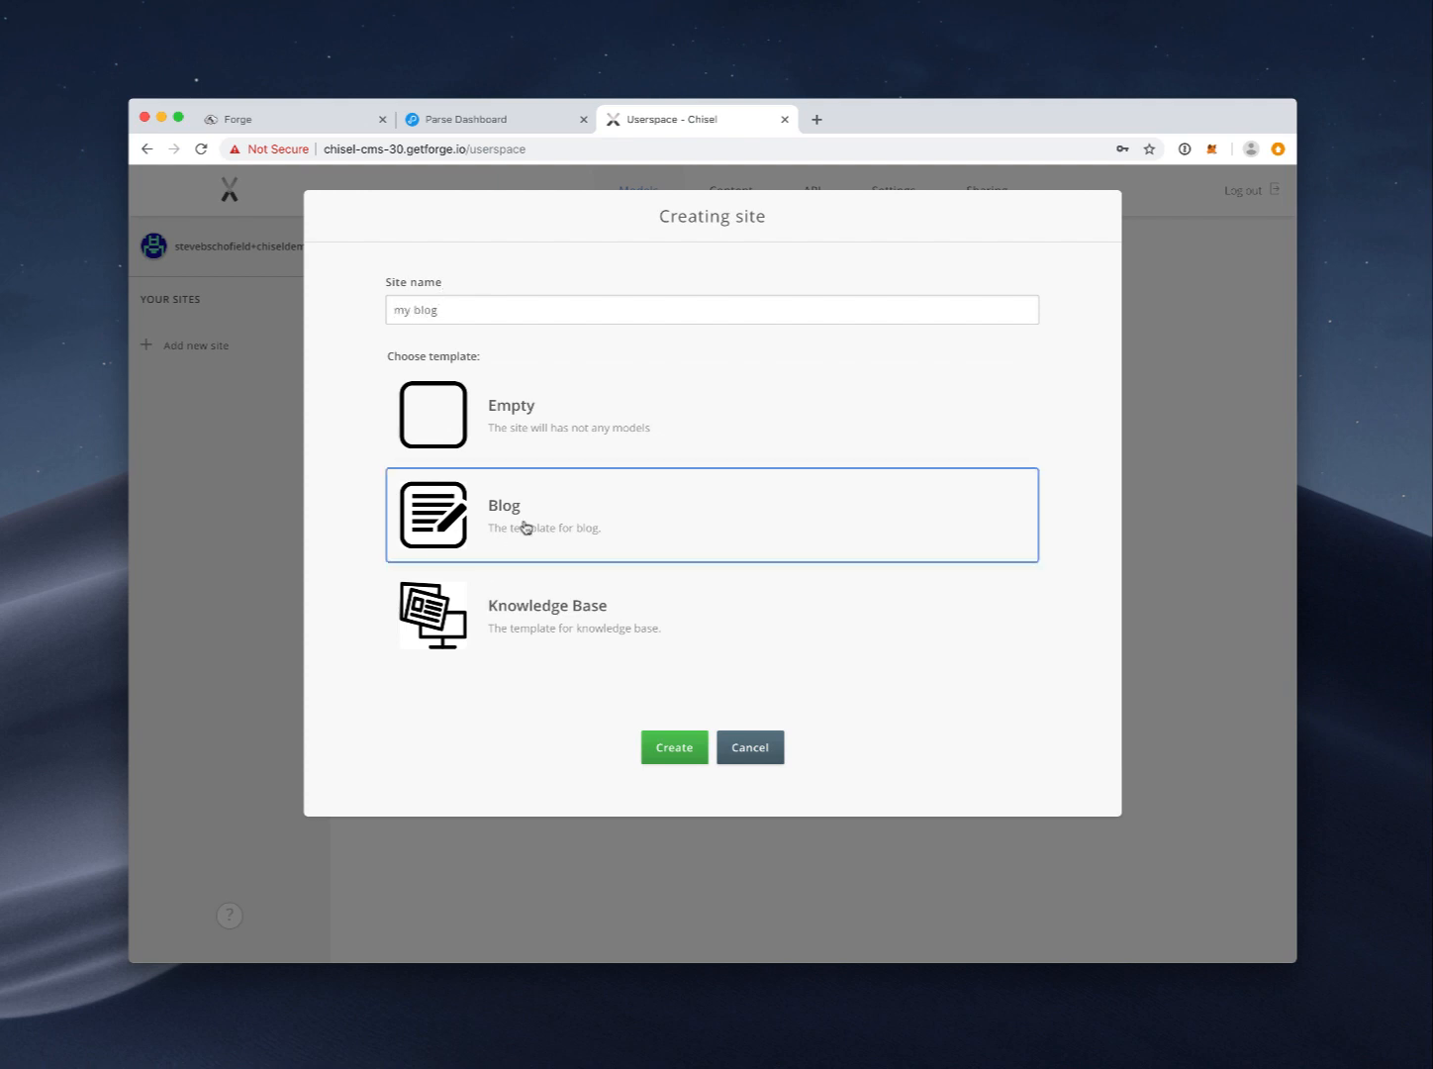
pyautogui.click(672, 750)
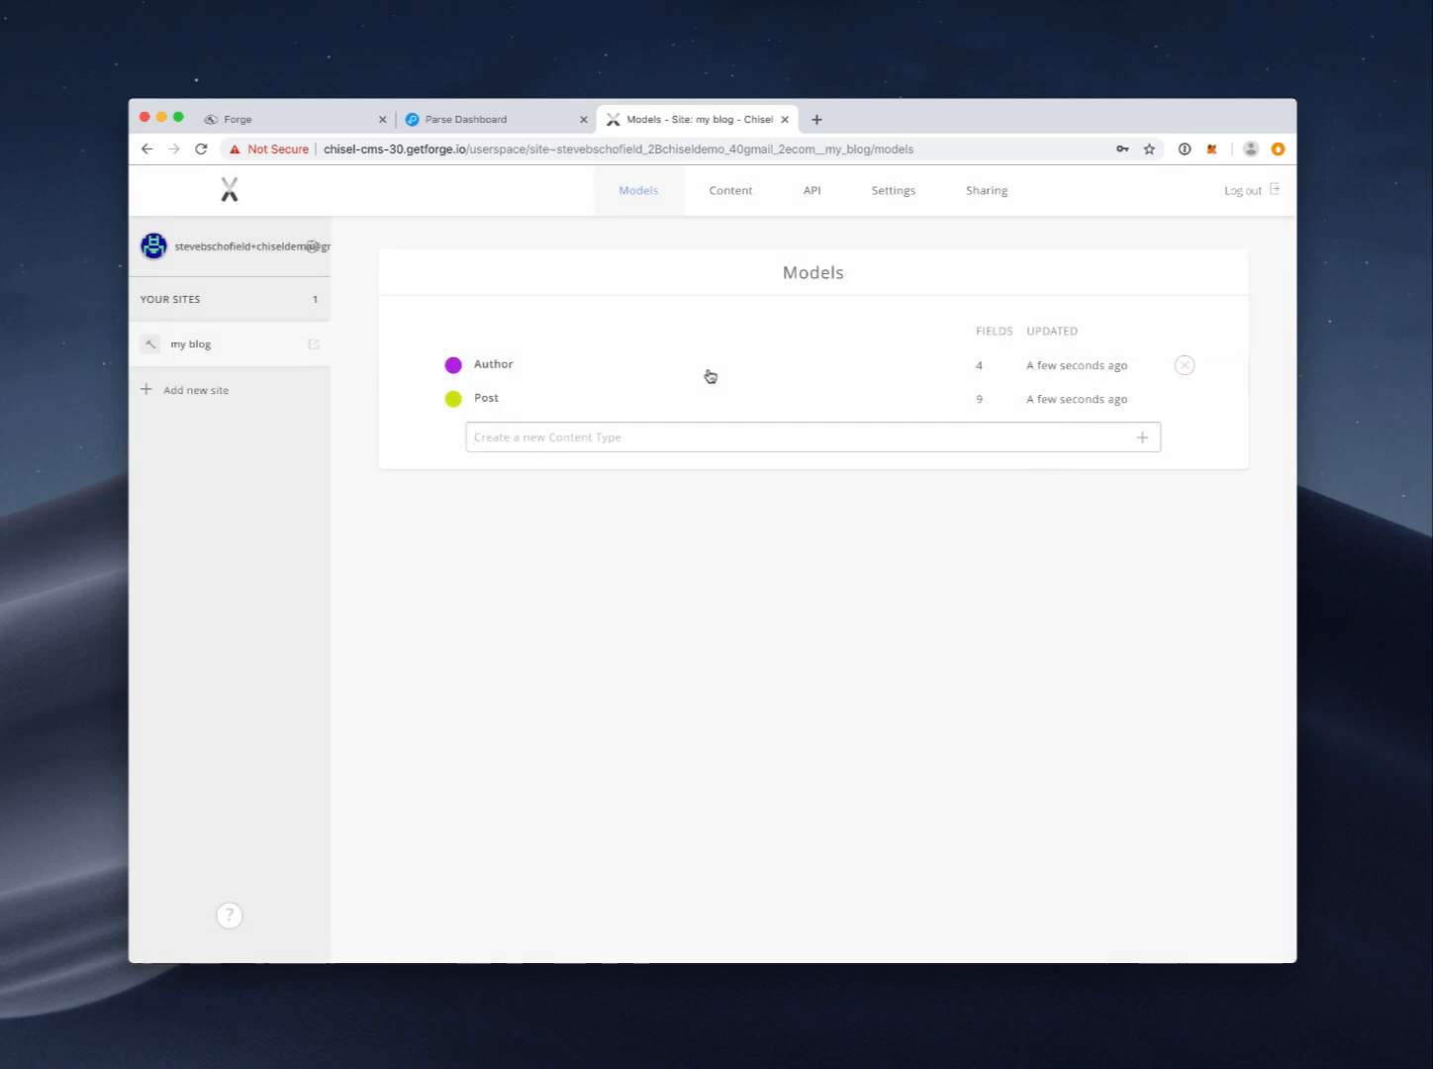
pyautogui.click(507, 404)
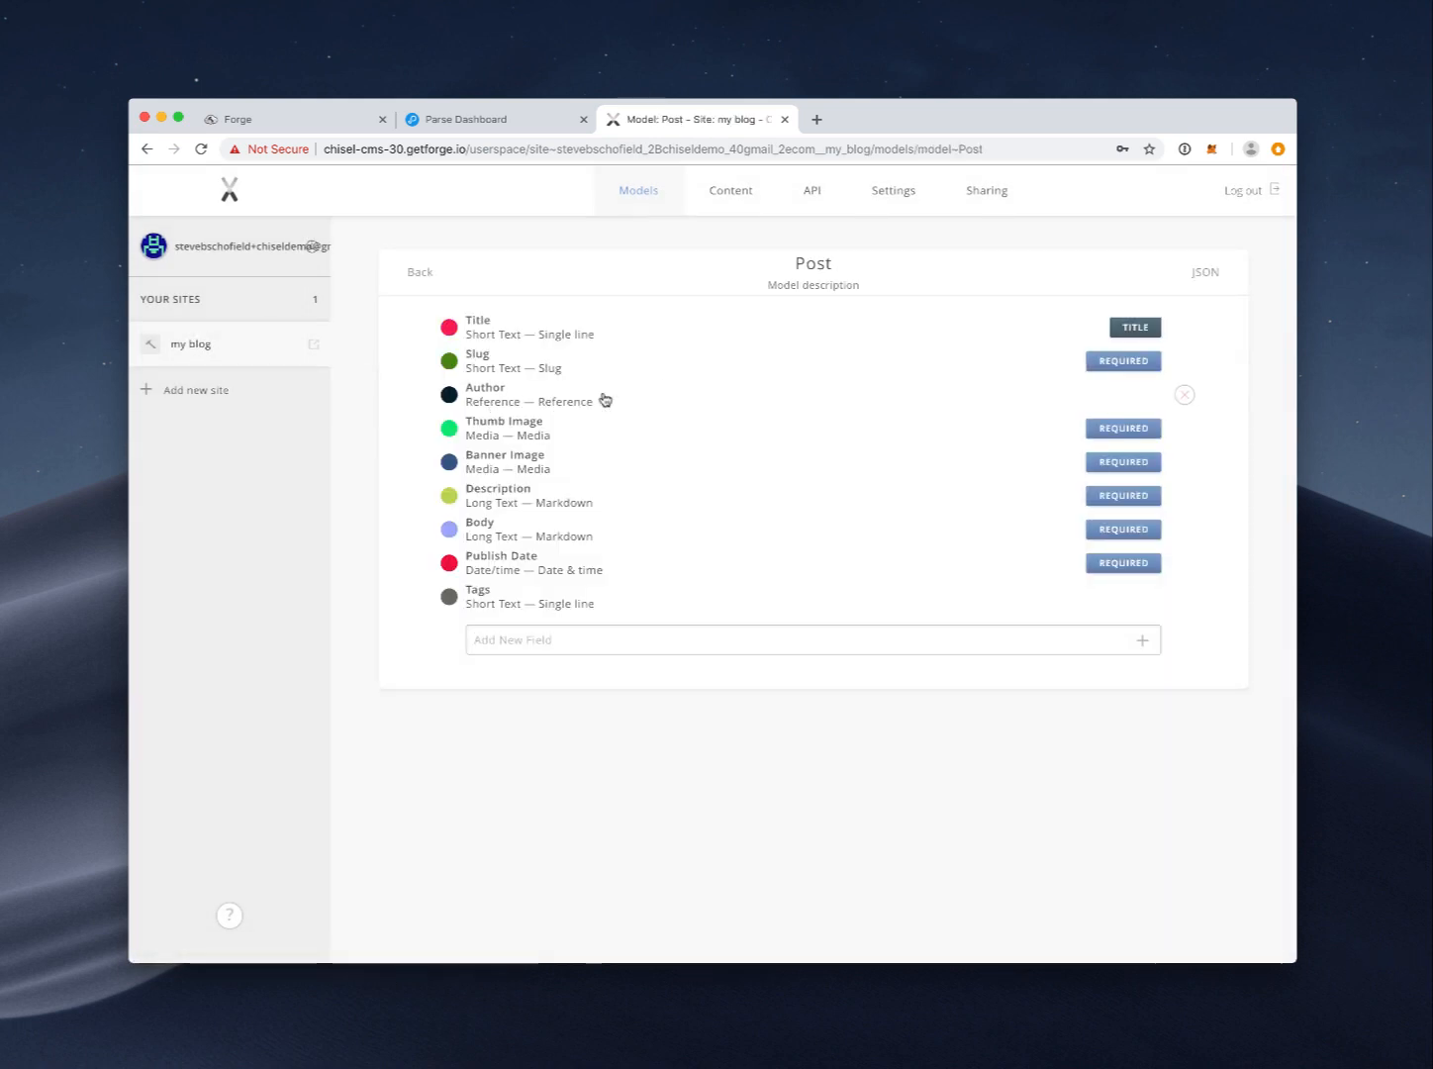
pyautogui.click(424, 273)
pyautogui.click(457, 373)
pyautogui.click(431, 275)
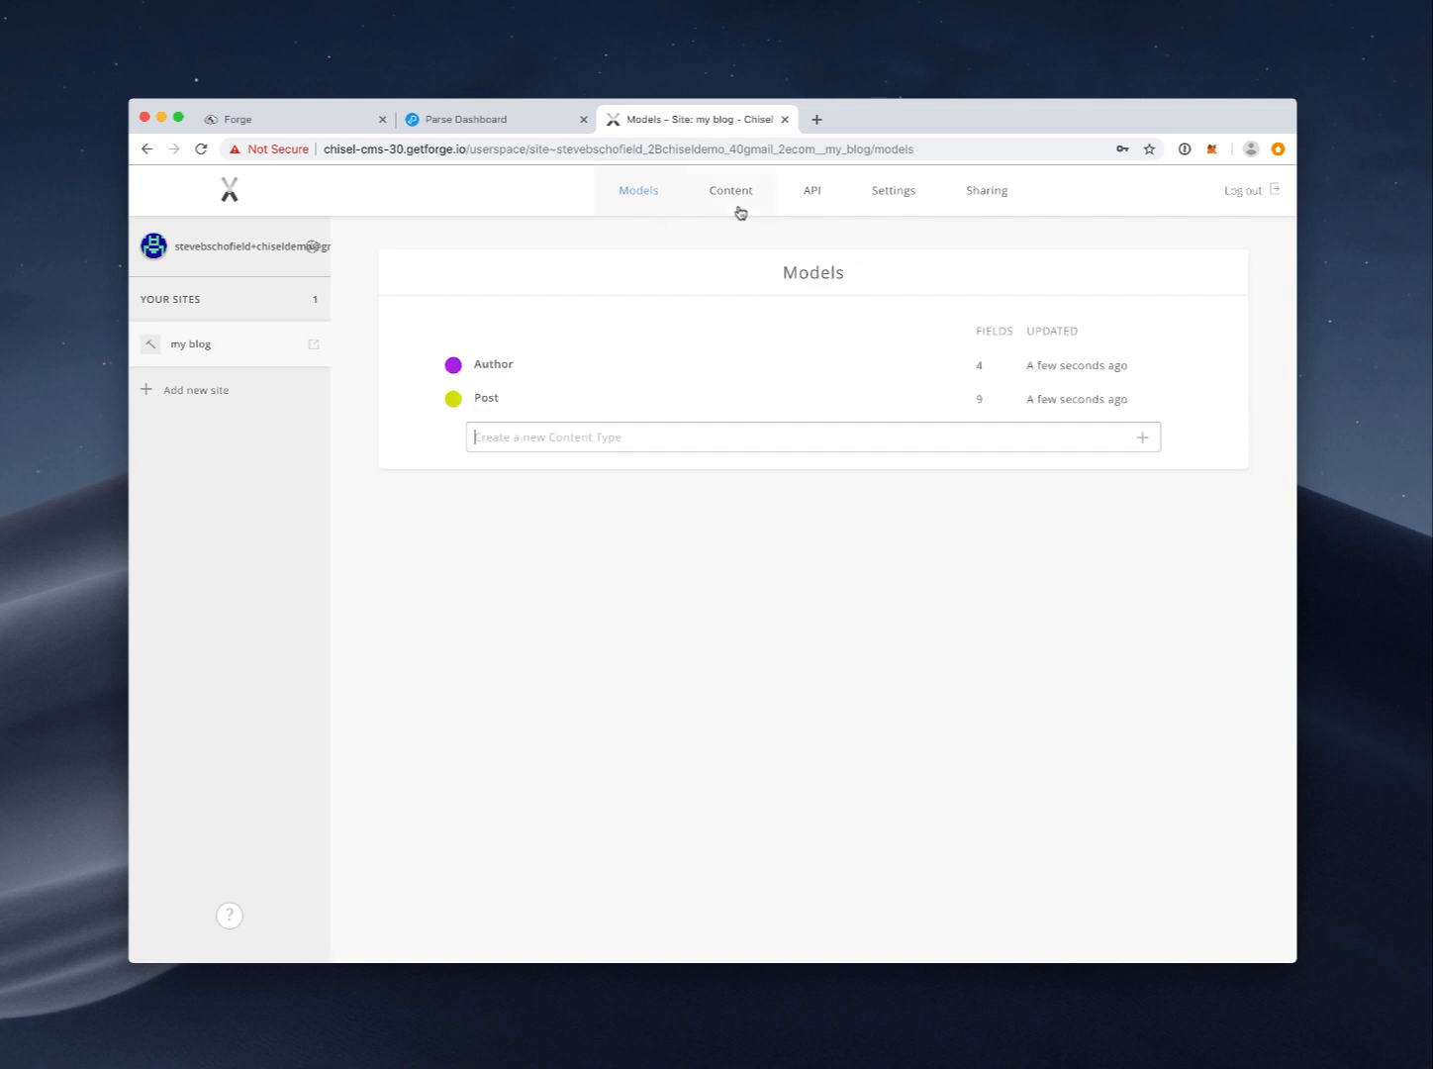
# Step: On the Content page, pick Post as the type for new content
pyautogui.click(734, 196)
pyautogui.click(701, 425)
pyautogui.click(673, 479)
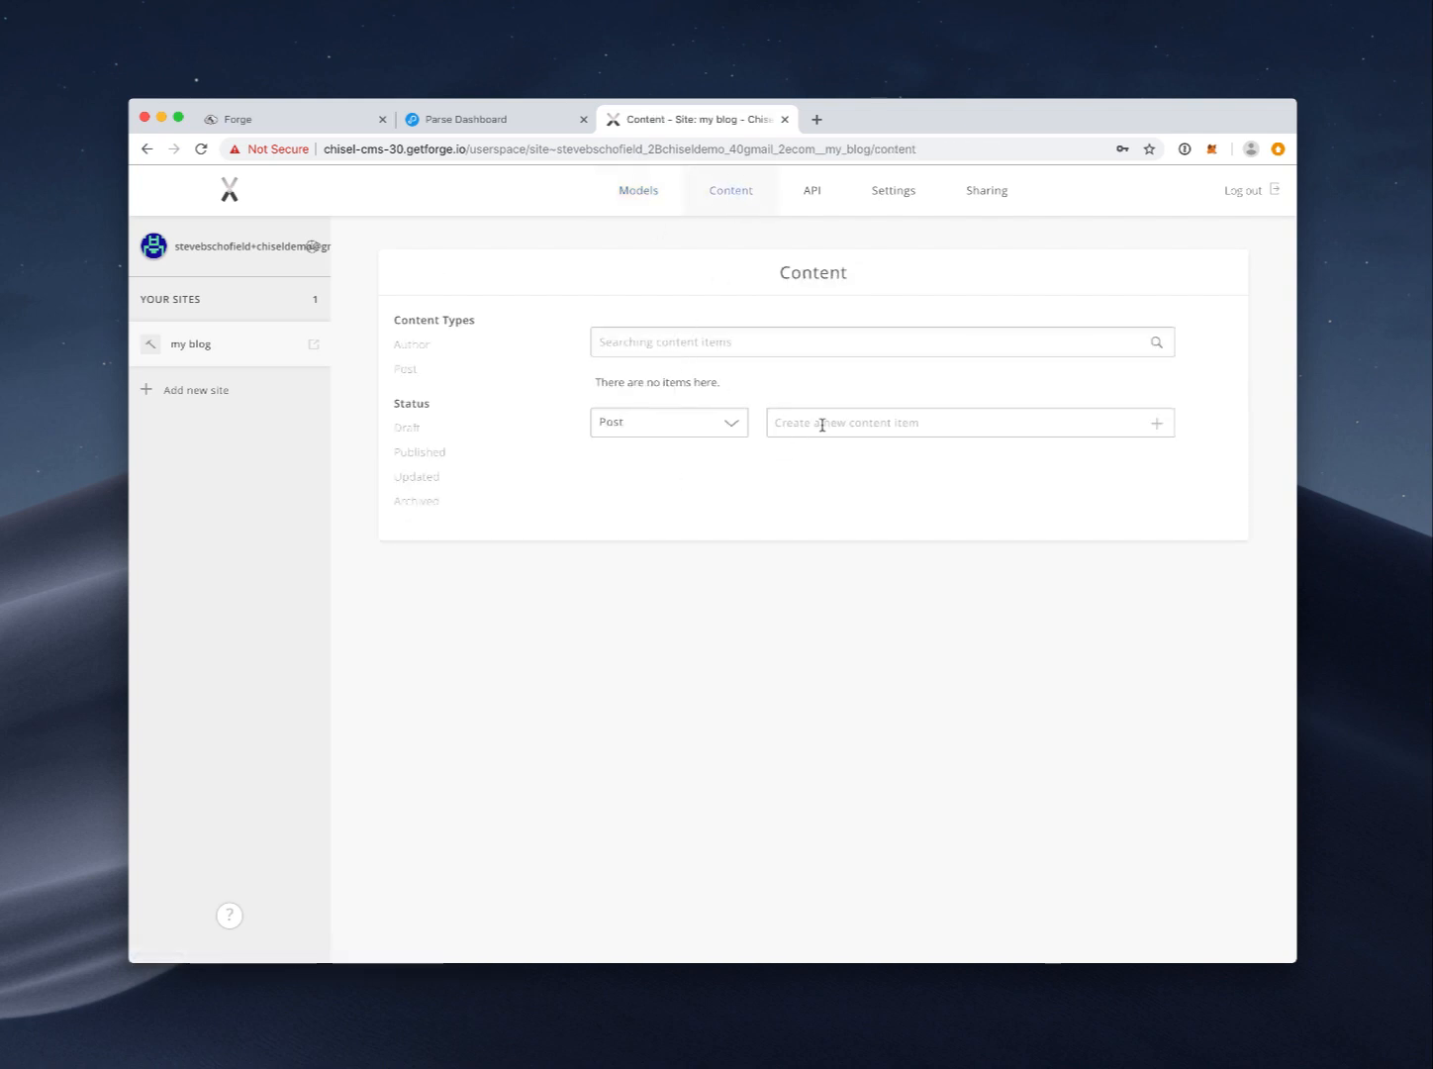
# Step: Create the 'Hello World' post and start a new Author entry from it
pyautogui.click(959, 420)
pyautogui.write('Hello World')
pyautogui.press('Return')
pyautogui.click(644, 405)
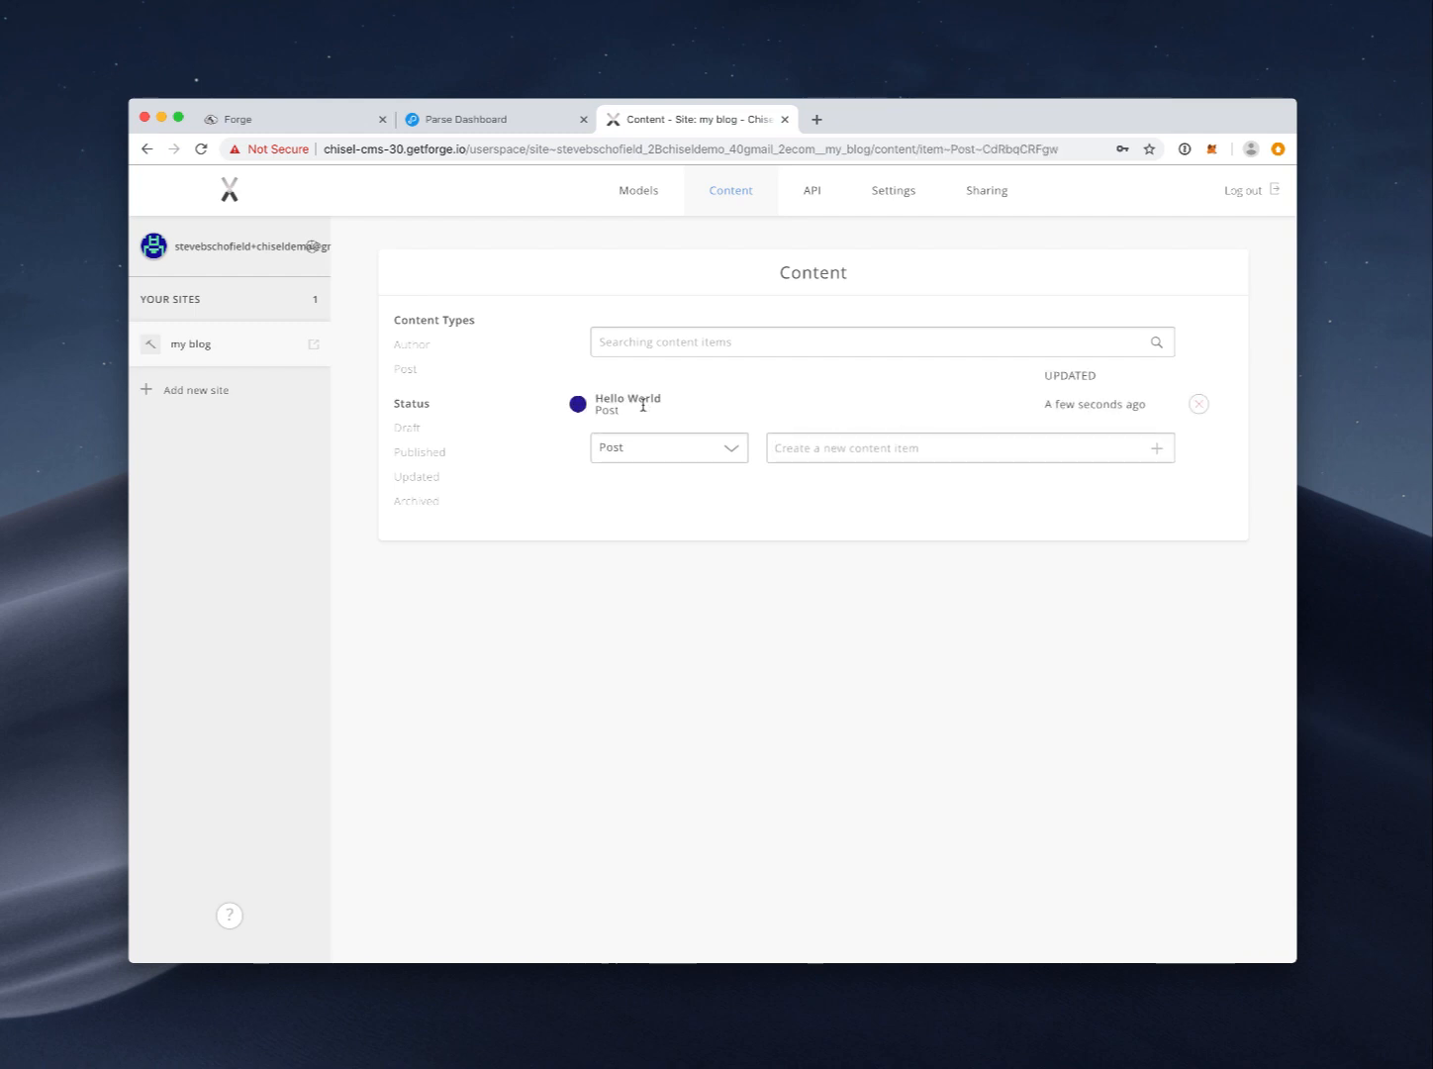
pyautogui.click(593, 552)
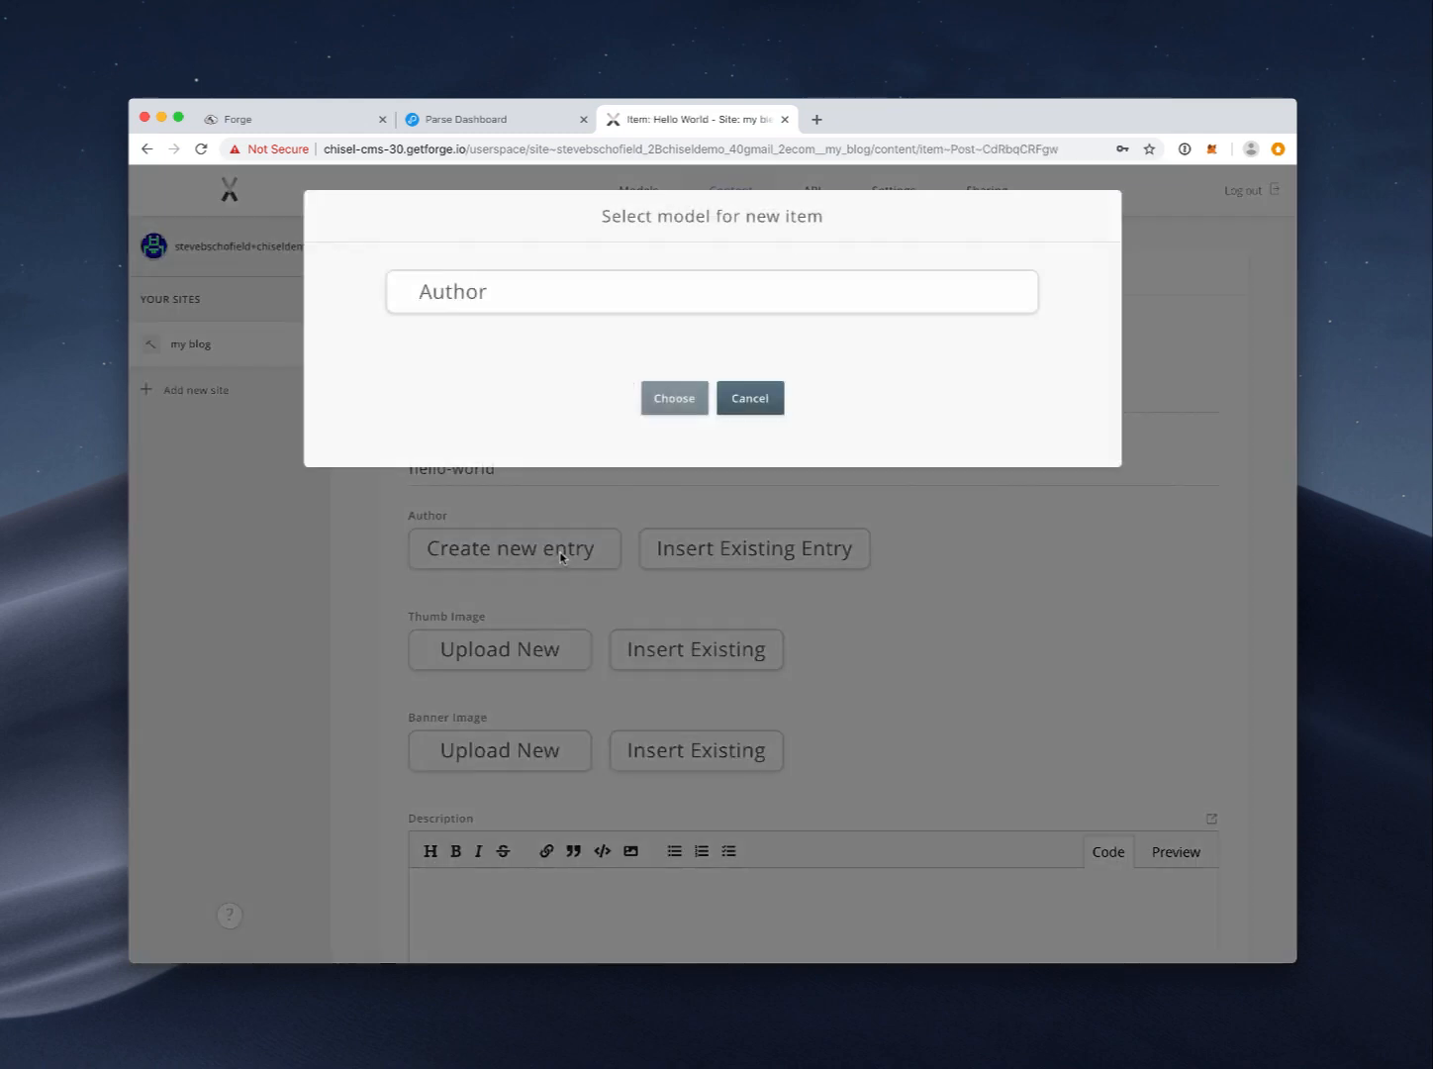
pyautogui.click(666, 398)
# Step: Fill in the author's name, biography and Twitter handle, then publish the Author entry
pyautogui.click(485, 393)
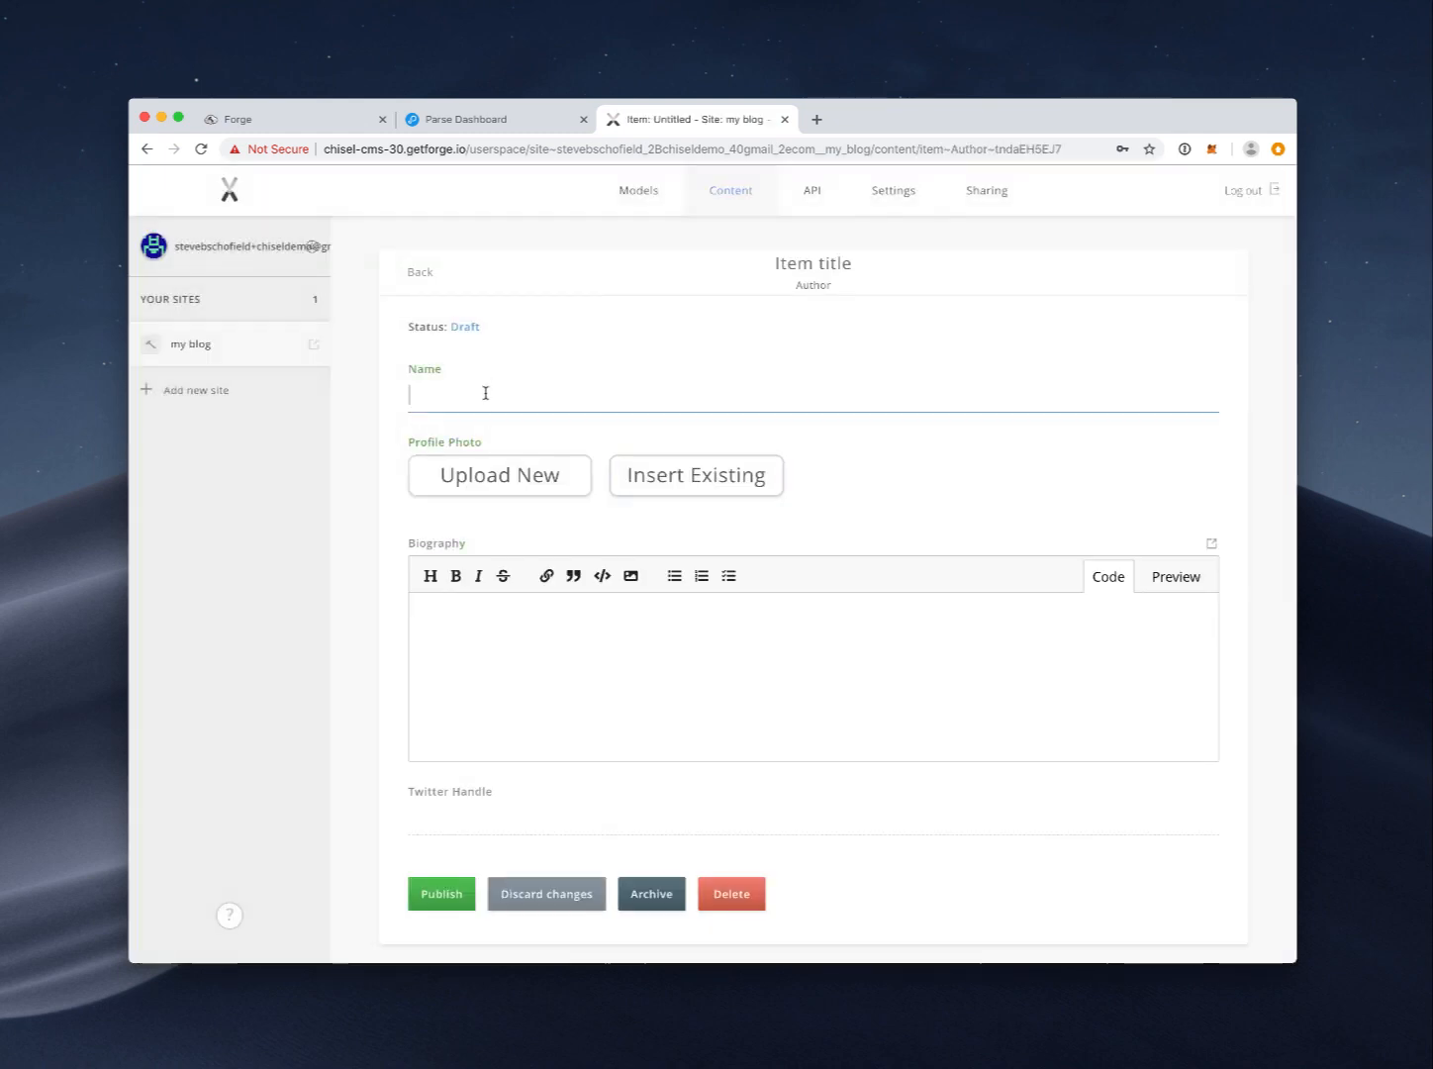
pyautogui.write('SteveSchofield')
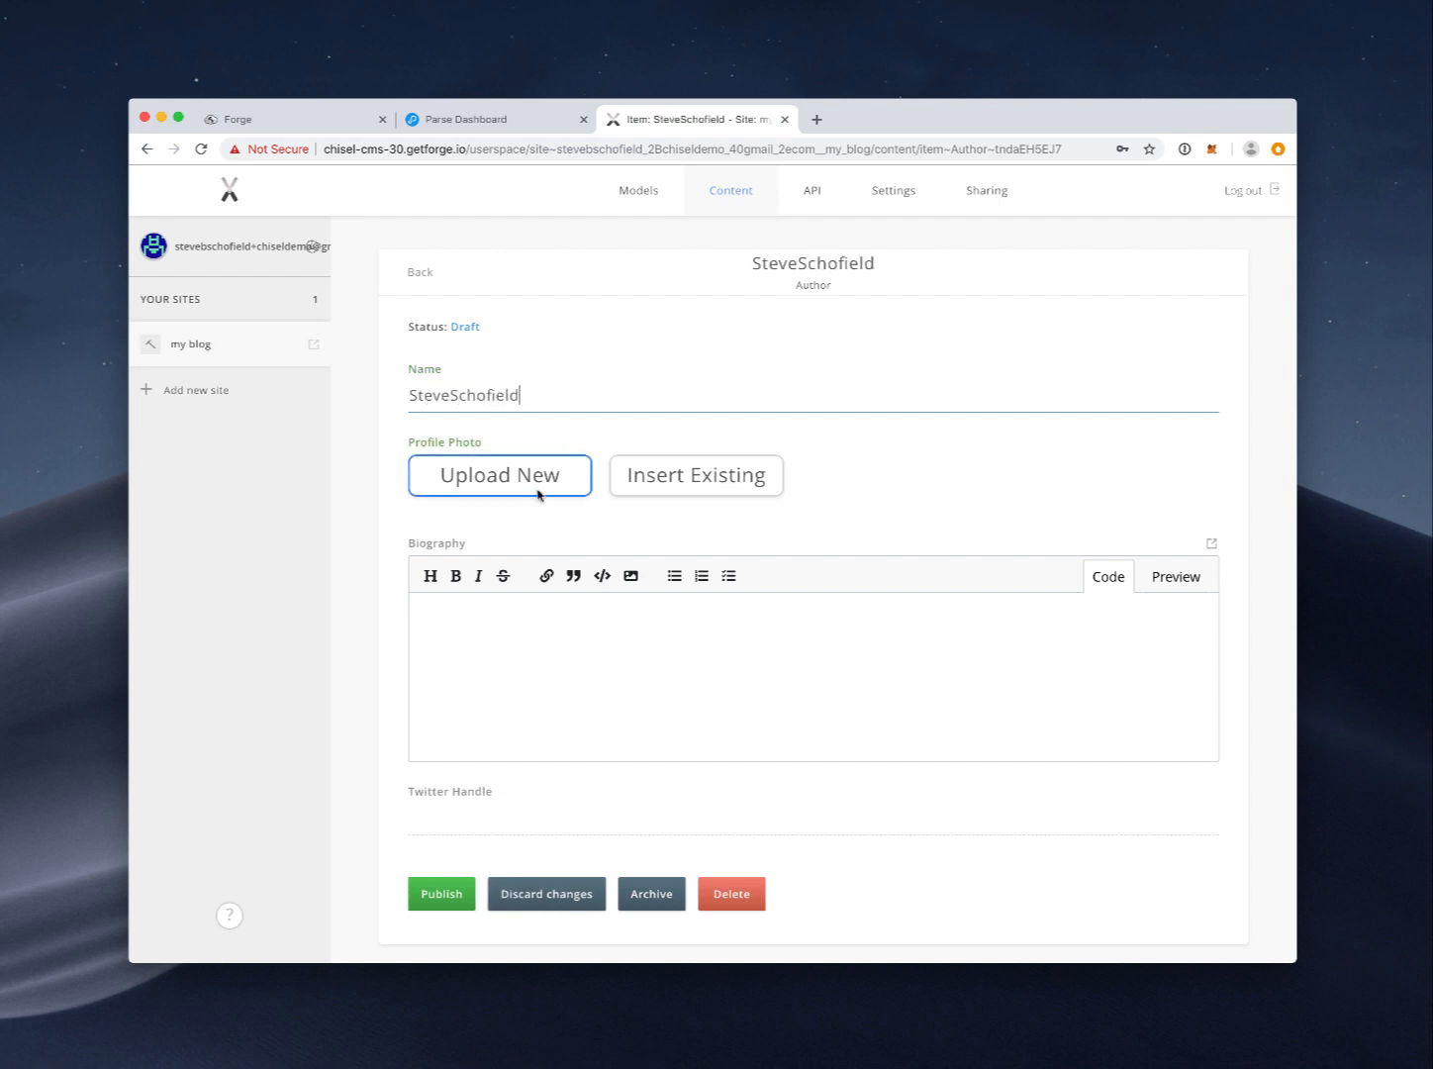
pyautogui.click(605, 611)
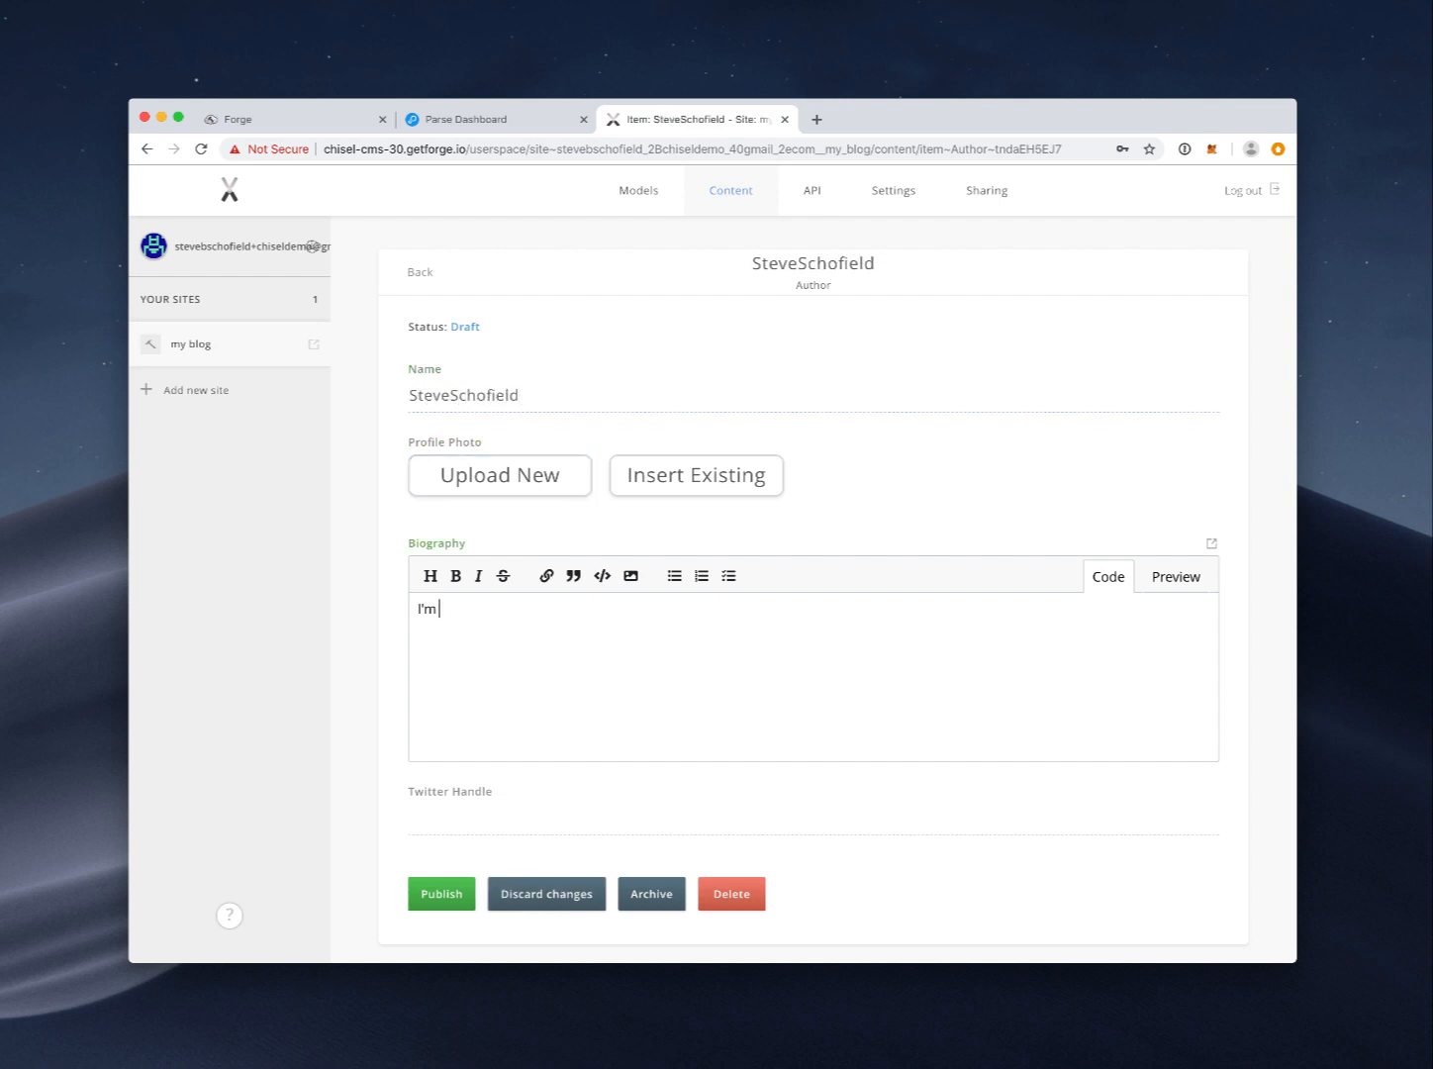
pyautogui.write('age writer of work')
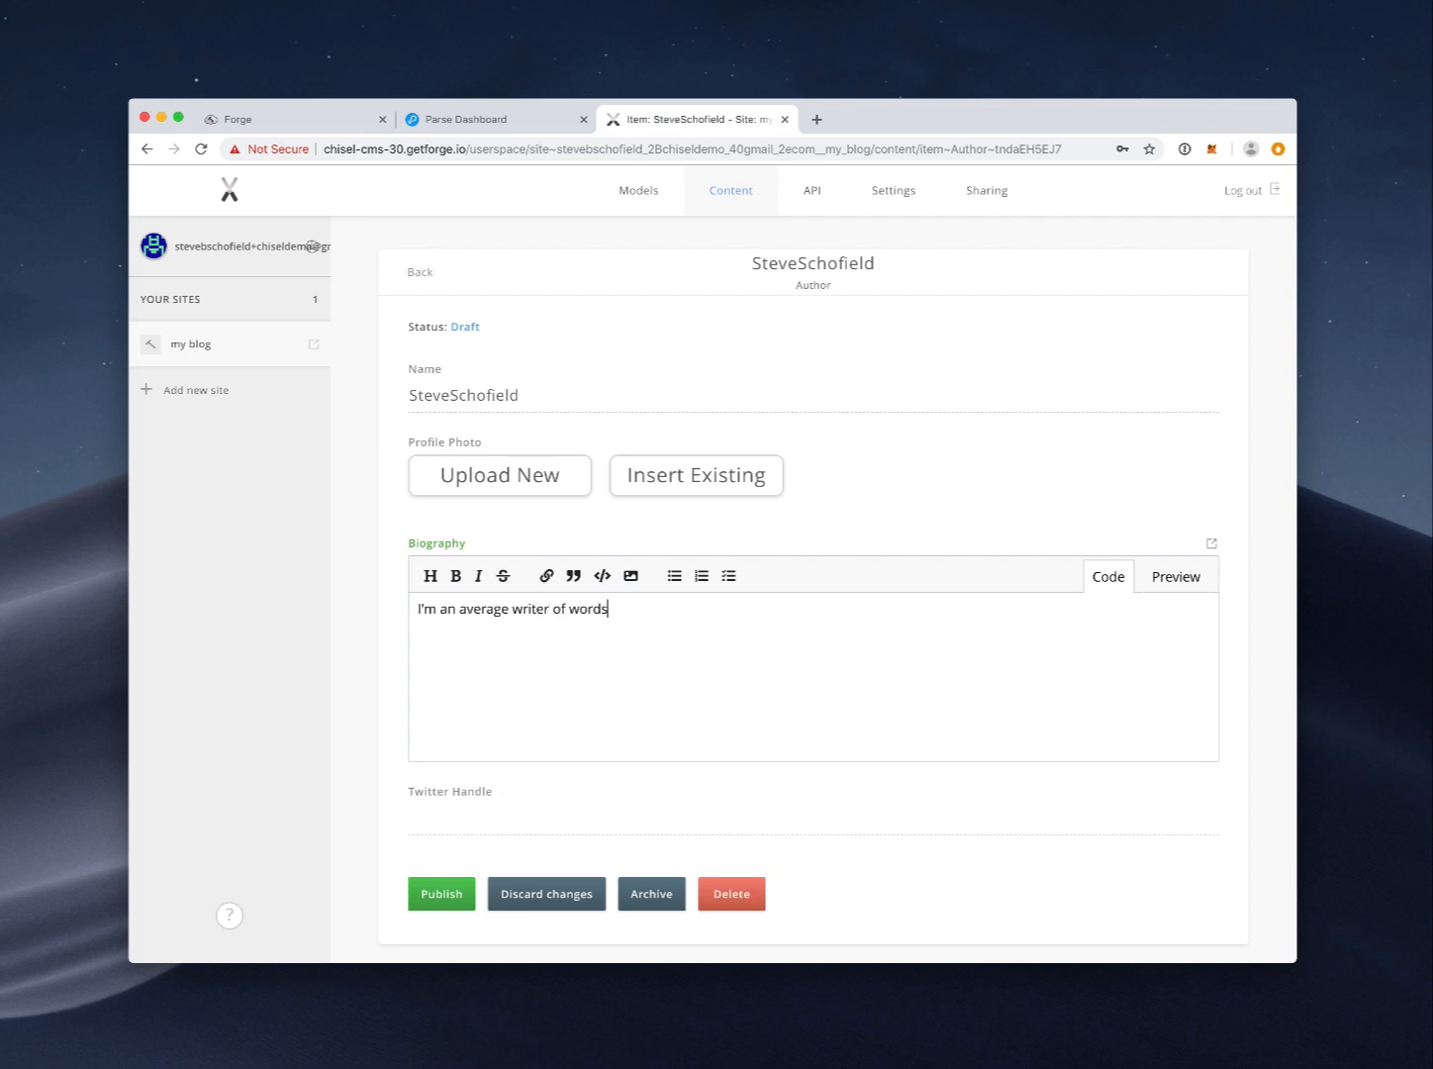
pyautogui.click(445, 823)
pyautogui.write('r3trosteve')
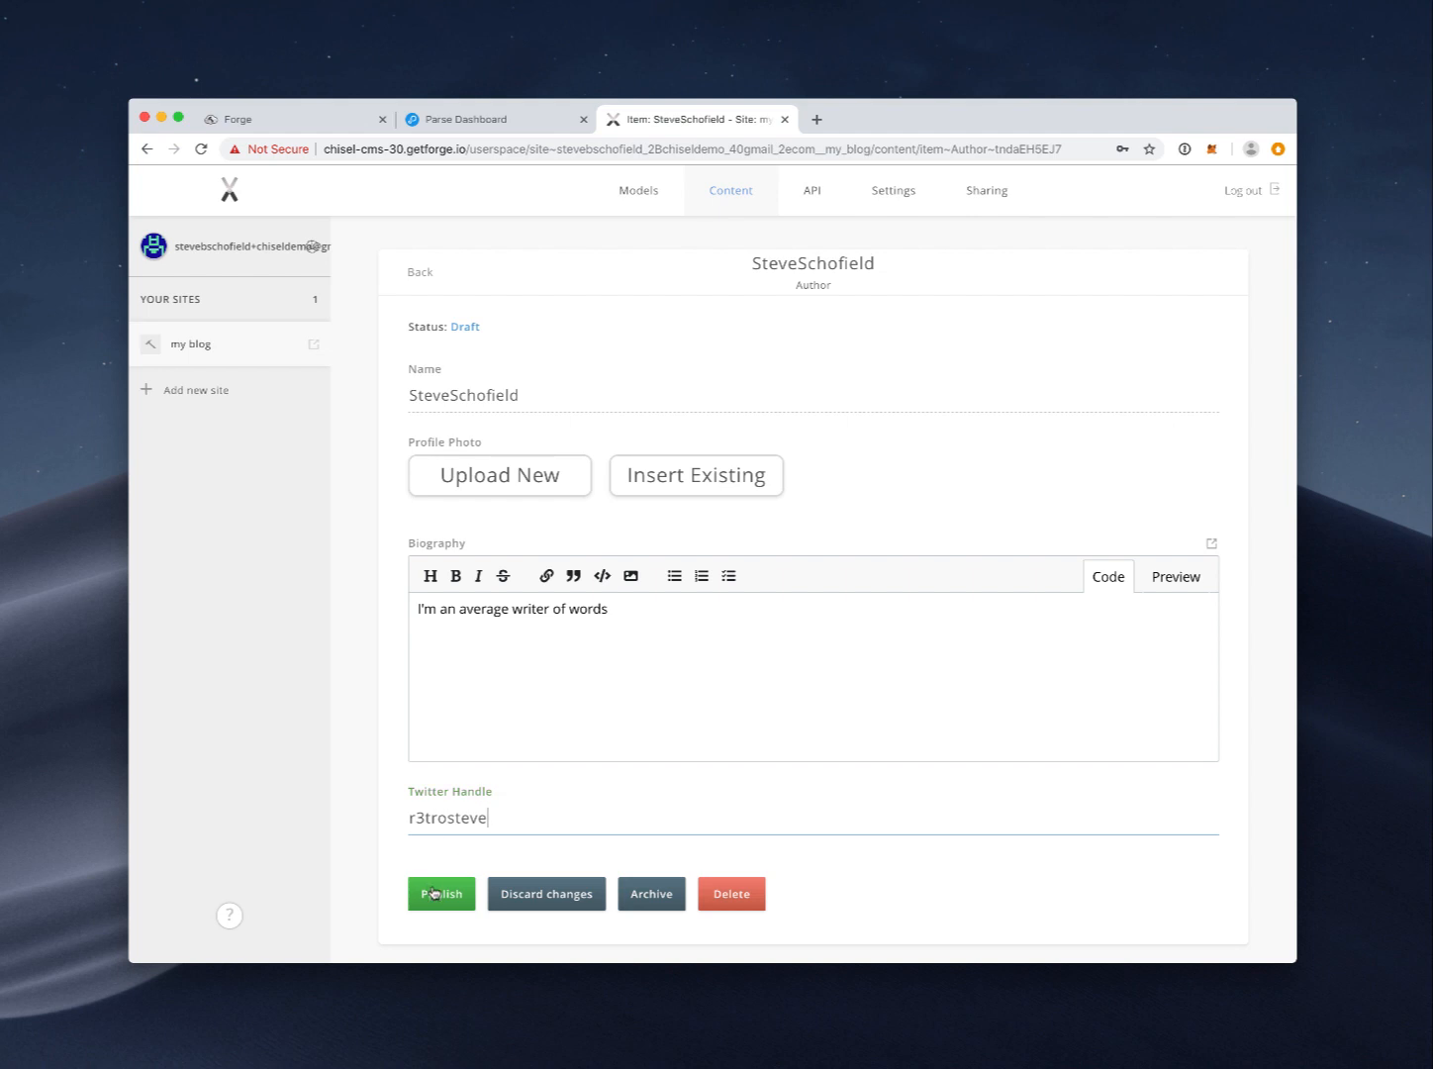
pyautogui.moveTo(504, 824); pyautogui.dragTo(400, 825)
pyautogui.write('beachdotio - follow!')
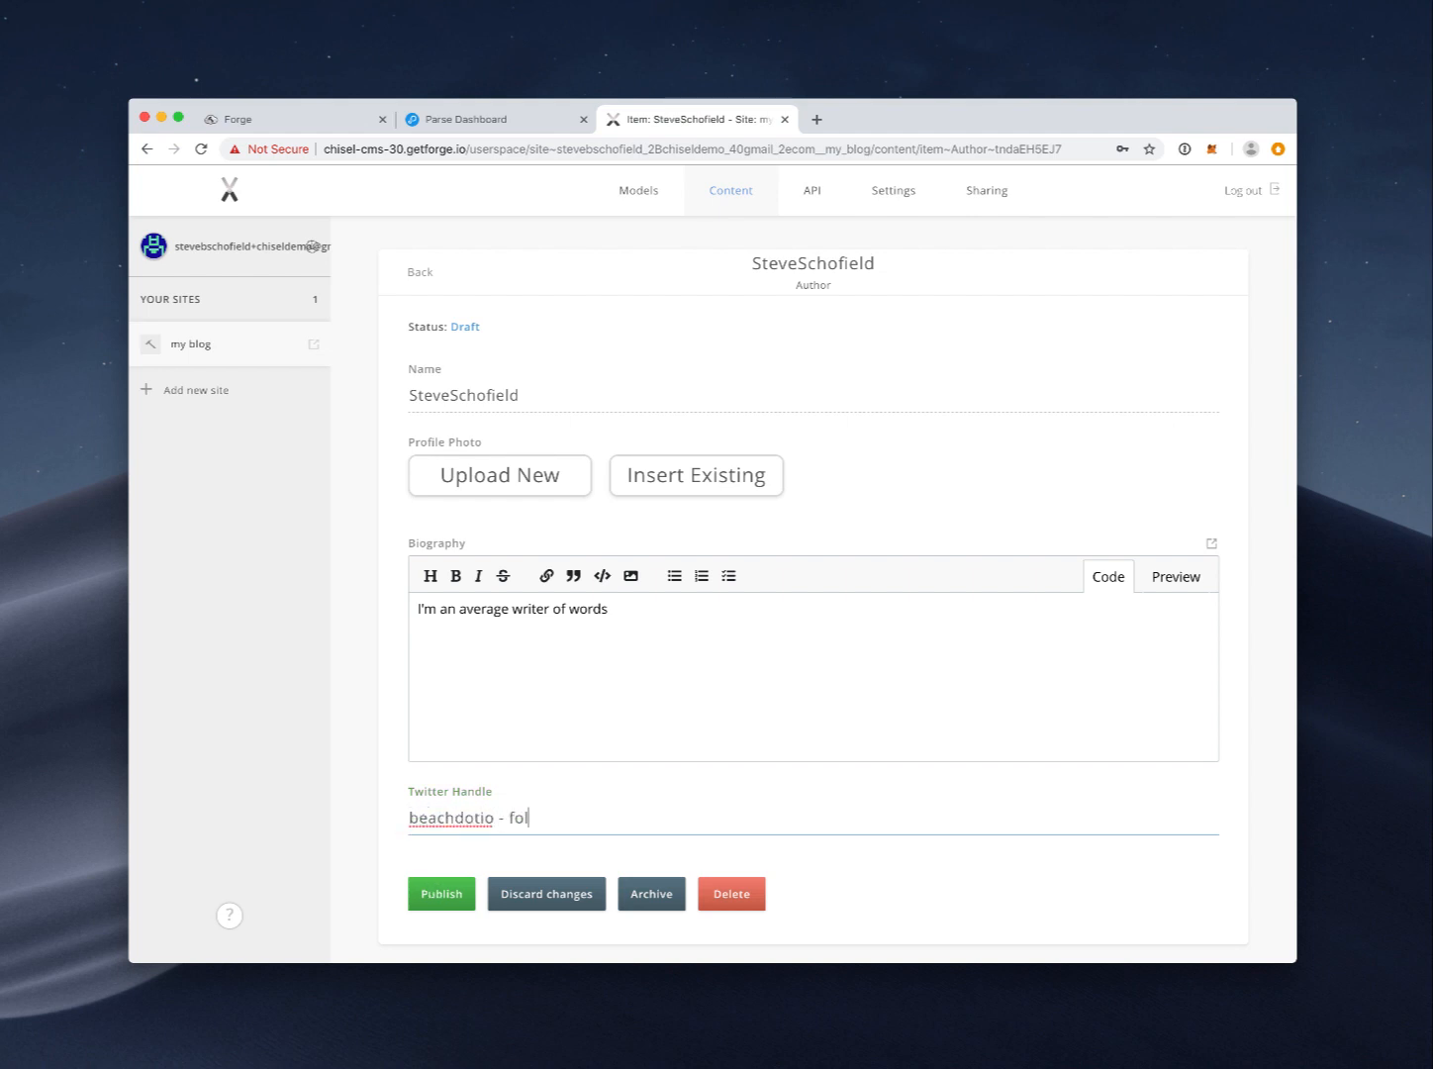
pyautogui.press('BackSpace')
pyautogui.press('BackSpace')
pyautogui.press('BackSpace')
pyautogui.press('BackSpace')
pyautogui.press('BackSpace')
pyautogui.press('BackSpace')
pyautogui.press('BackSpace')
pyautogui.press('BackSpace')
pyautogui.press('BackSpace')
pyautogui.click(441, 894)
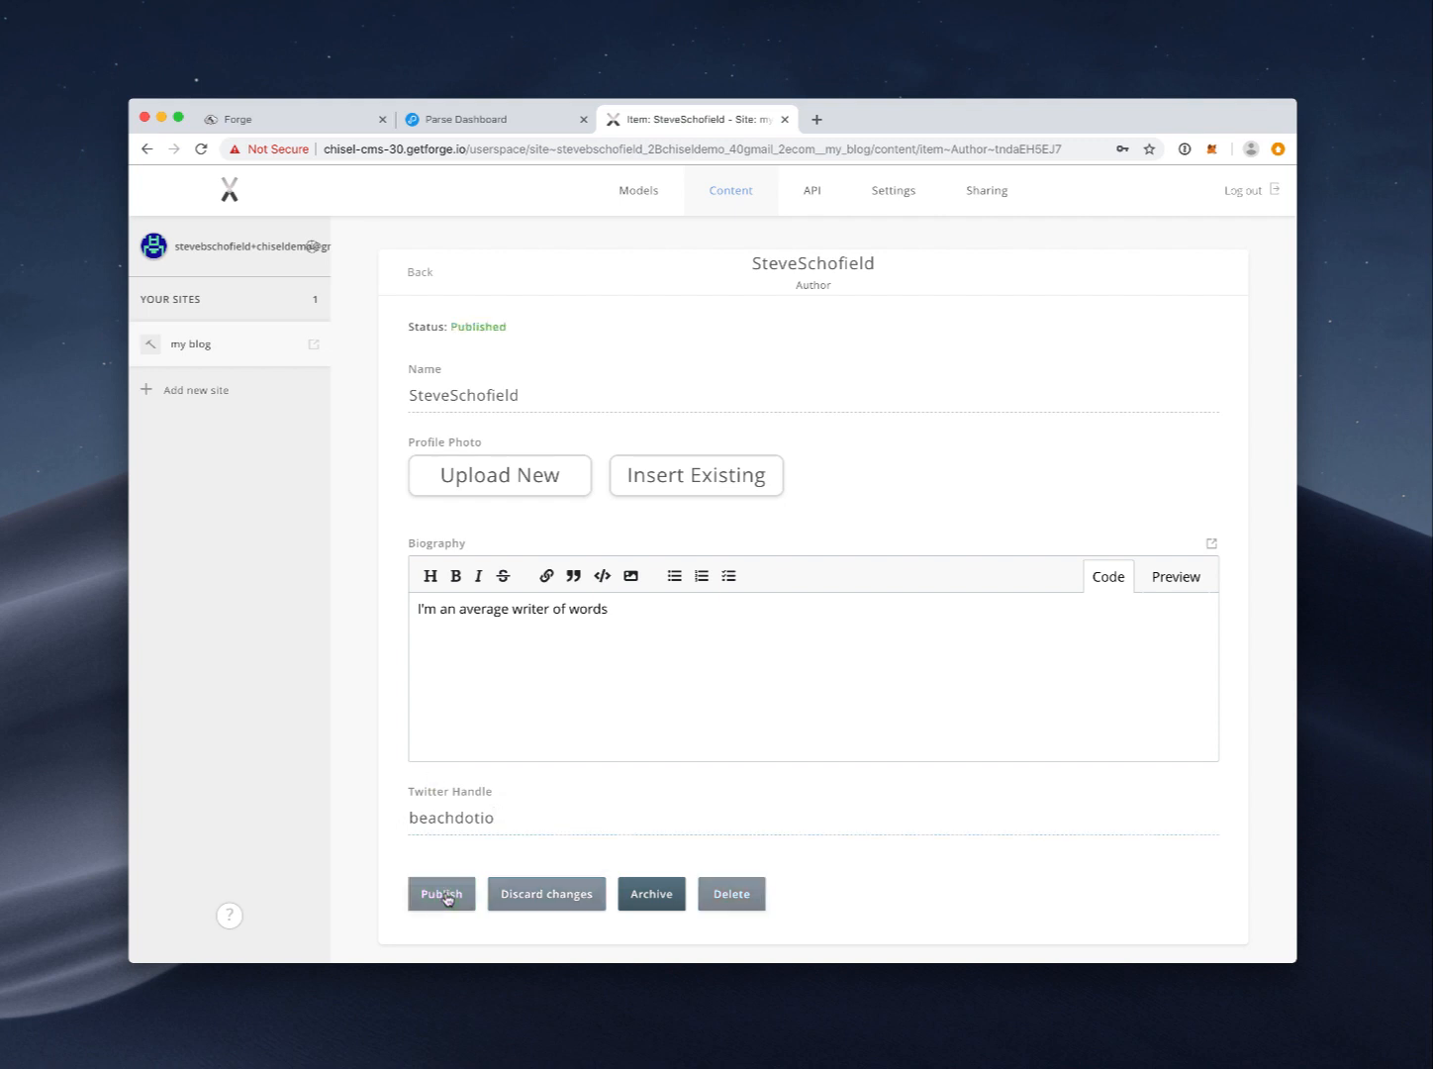
pyautogui.click(410, 278)
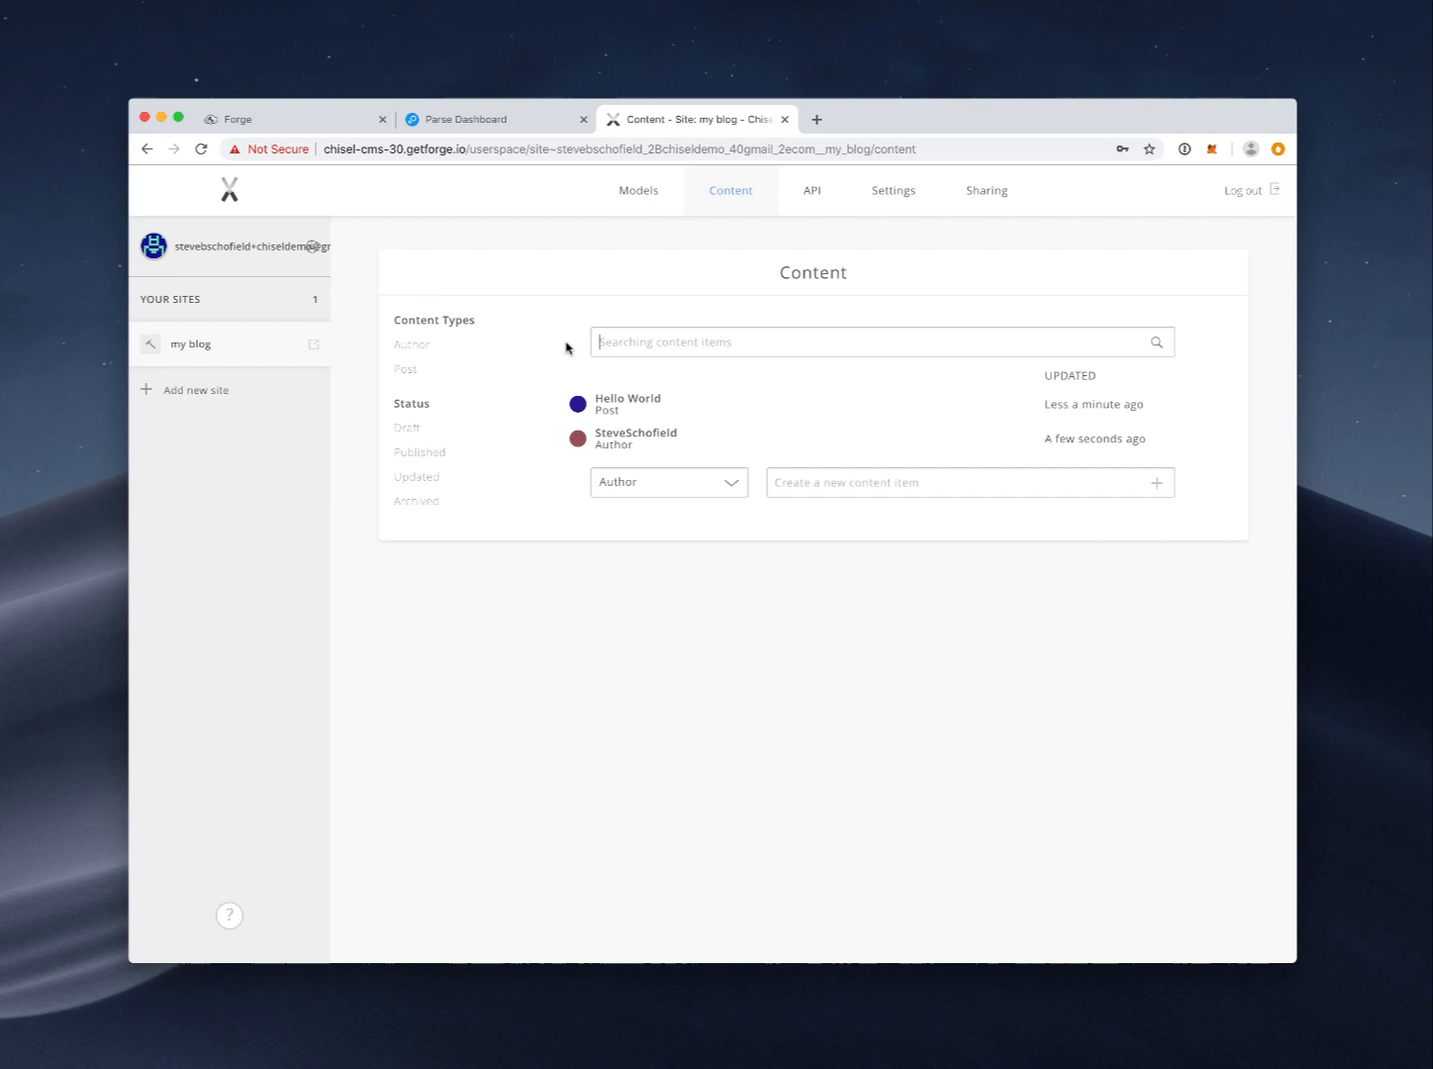
# Step: Write the Hello World post's body and set its December 13, 2018 publish date
pyautogui.click(624, 402)
pyautogui.scroll(-5, 611, 666)
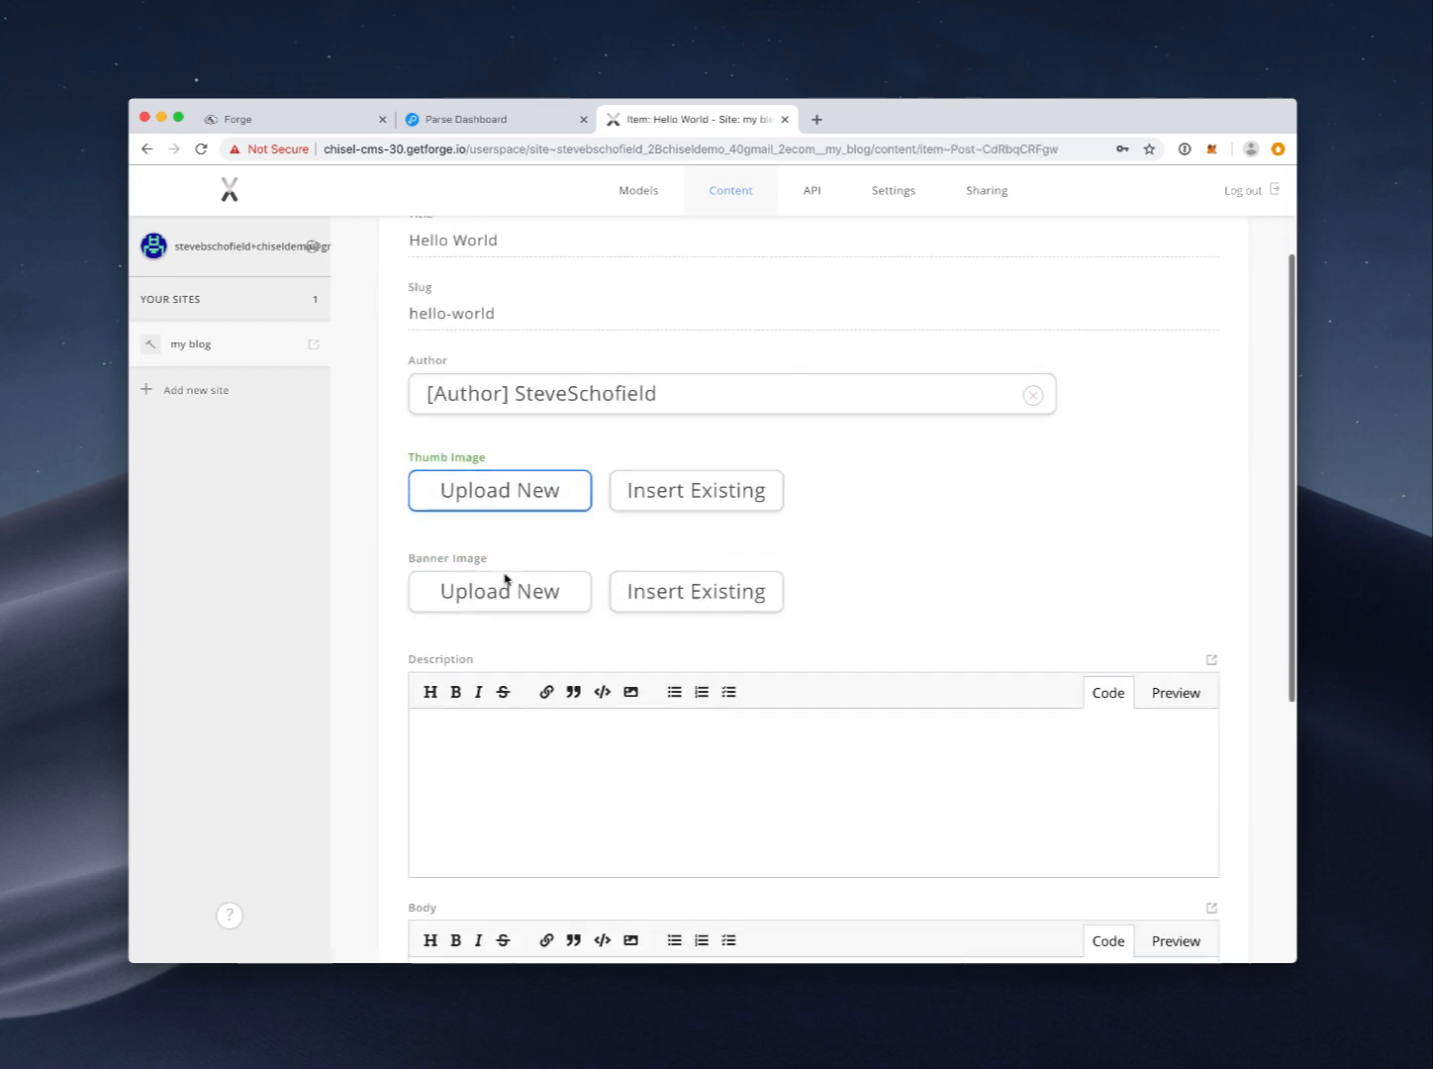
pyautogui.click(489, 774)
pyautogui.write('Hello Worl')
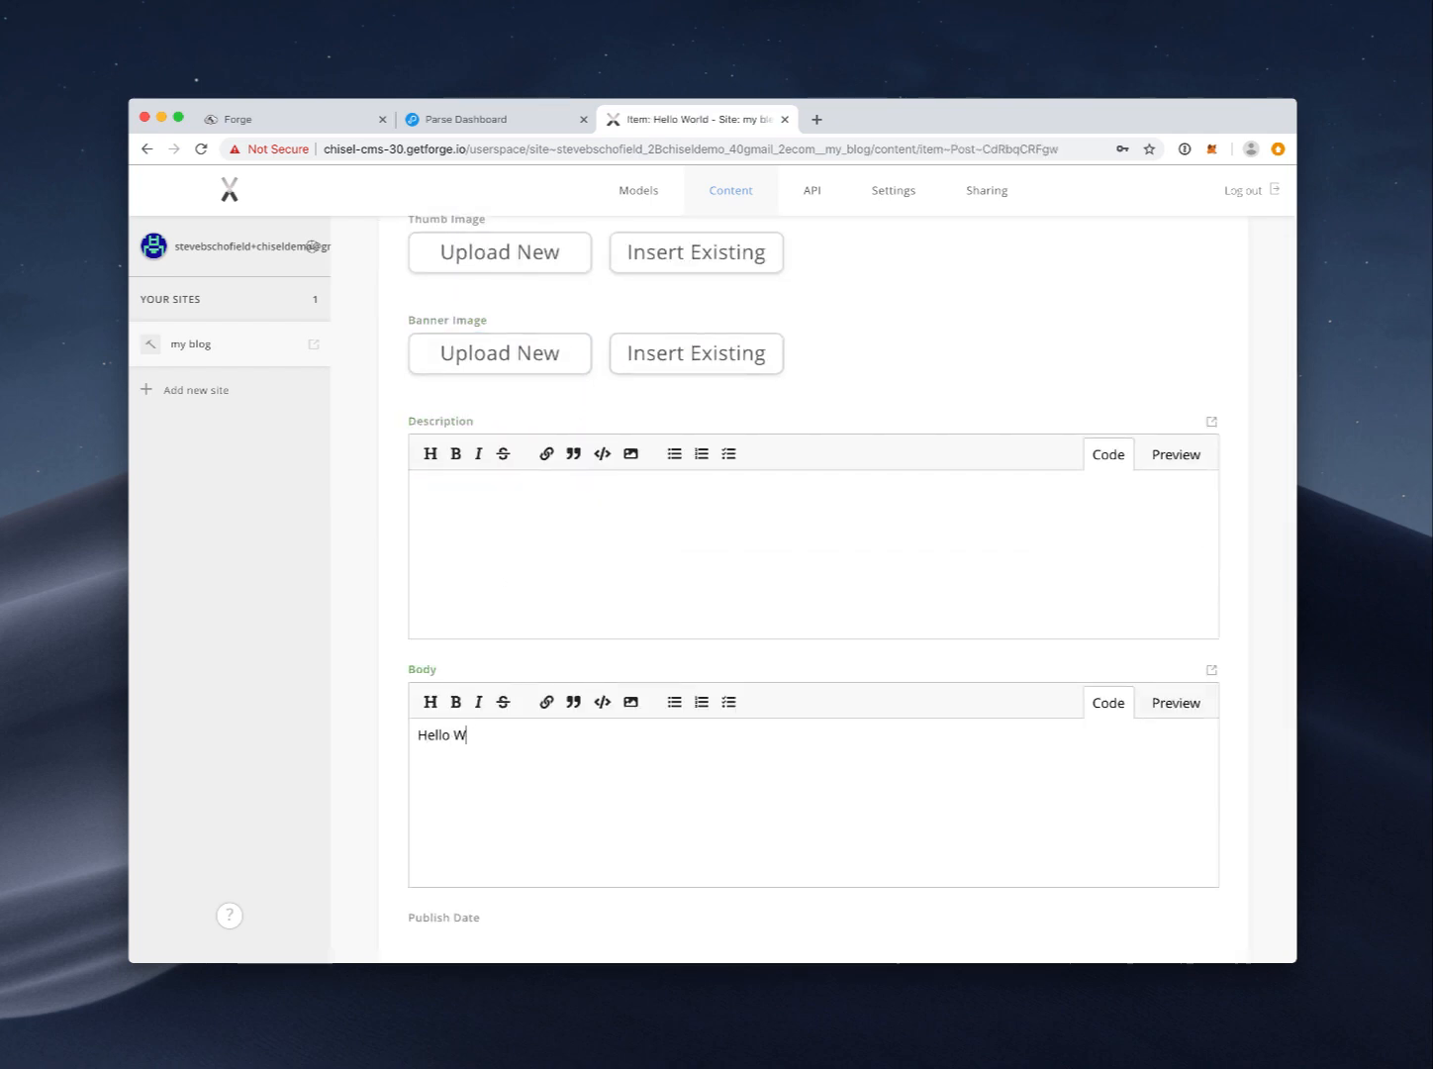
pyautogui.press('BackSpace')
pyautogui.press('BackSpace')
pyautogui.press('BackSpace')
pyautogui.scroll(-5, 500, 755)
pyautogui.click(486, 747)
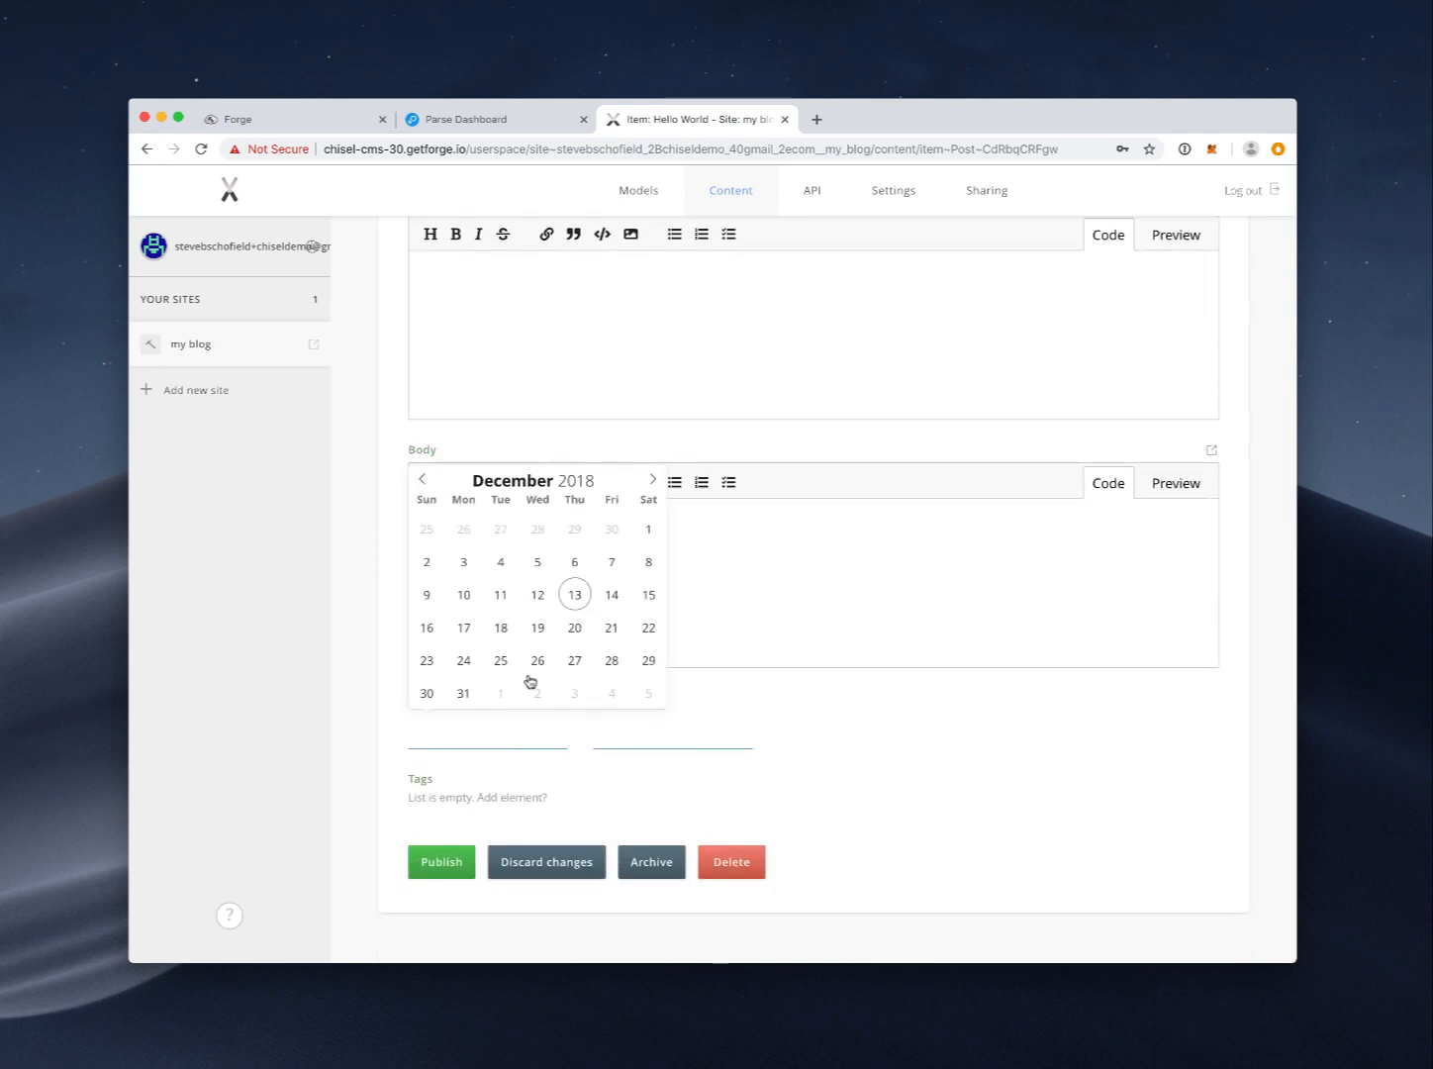
# Step: Tag the post 'hello world', 'follow us', 'sign up' and 'chisel rocks'
pyautogui.click(467, 796)
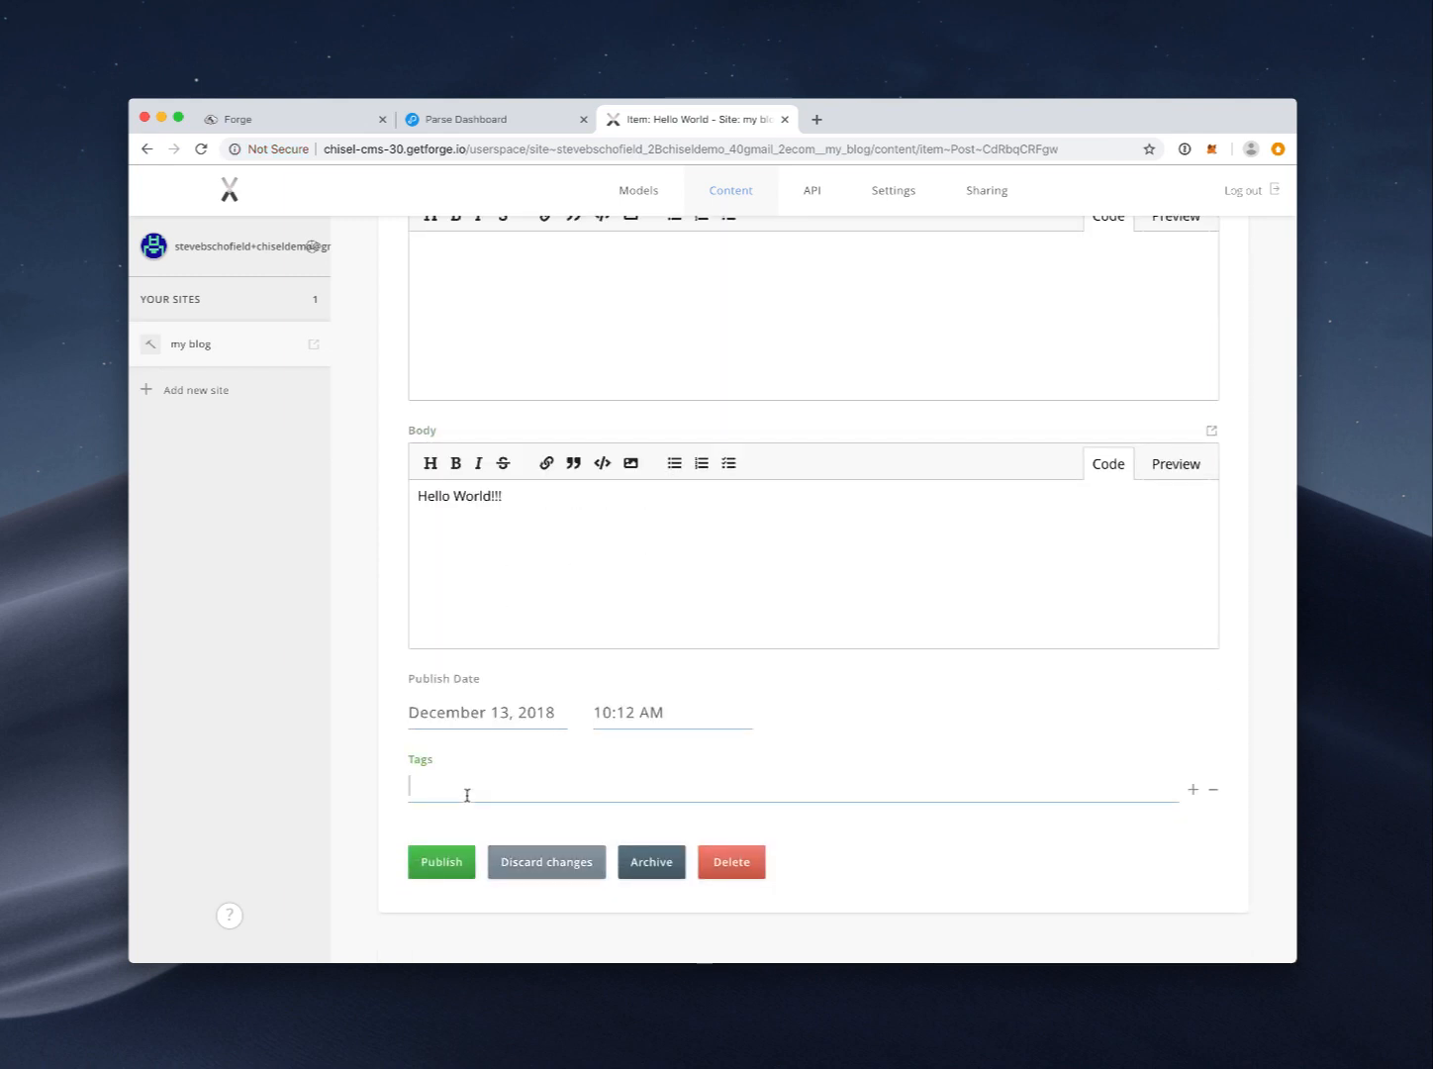
pyautogui.write('hello world')
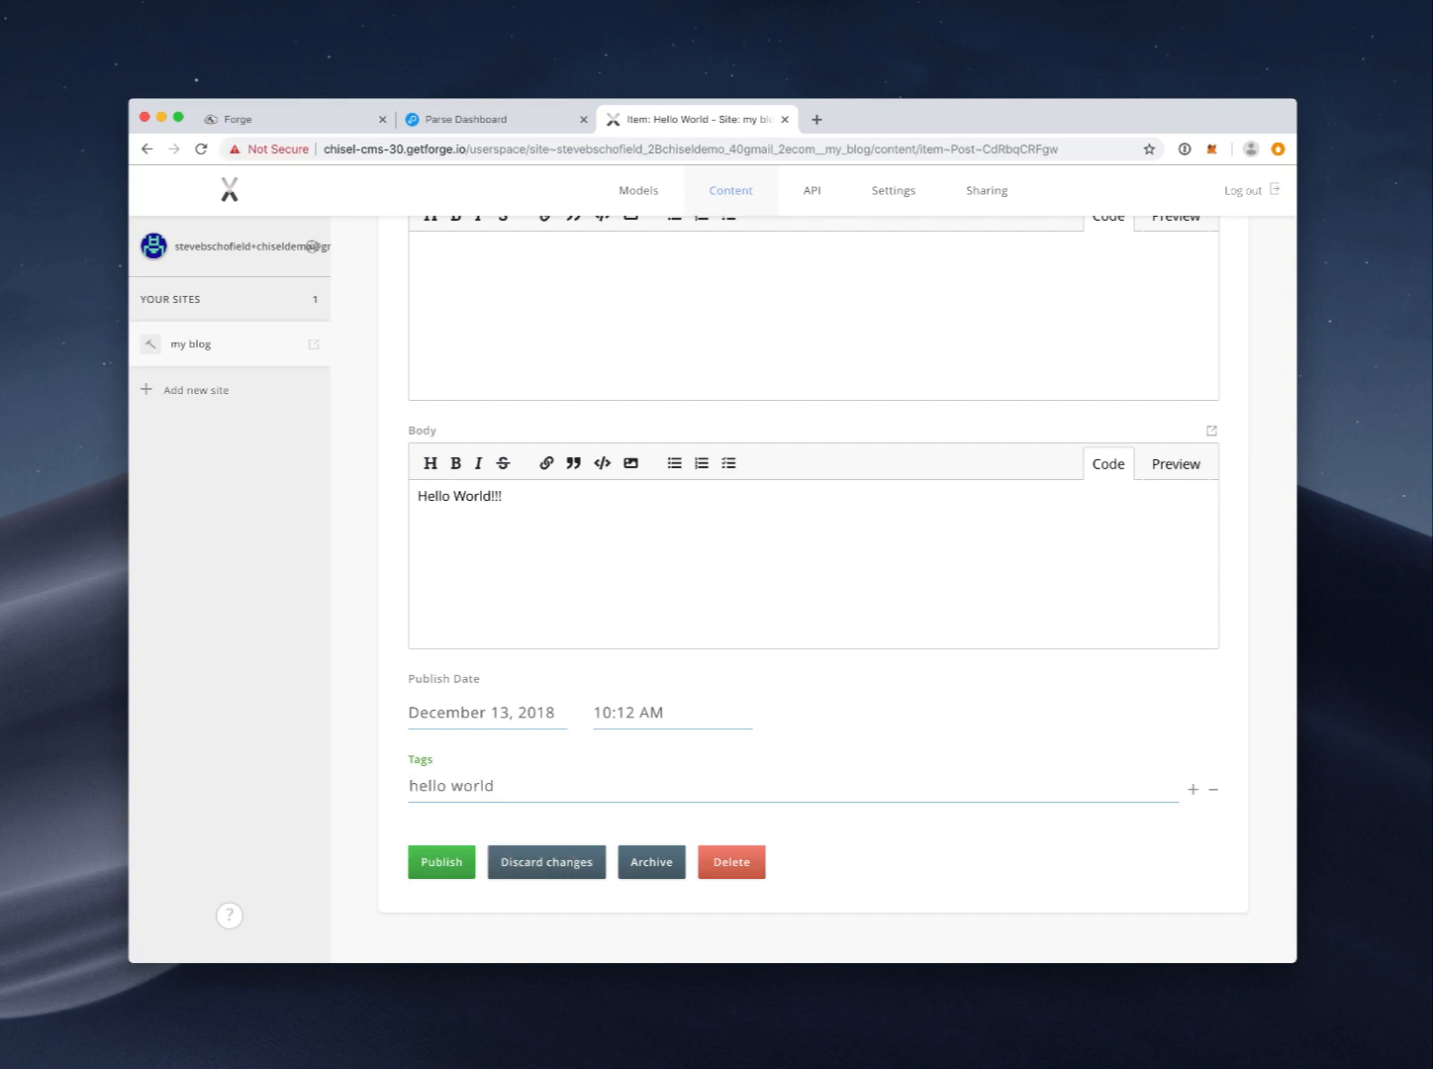
pyautogui.press('Return')
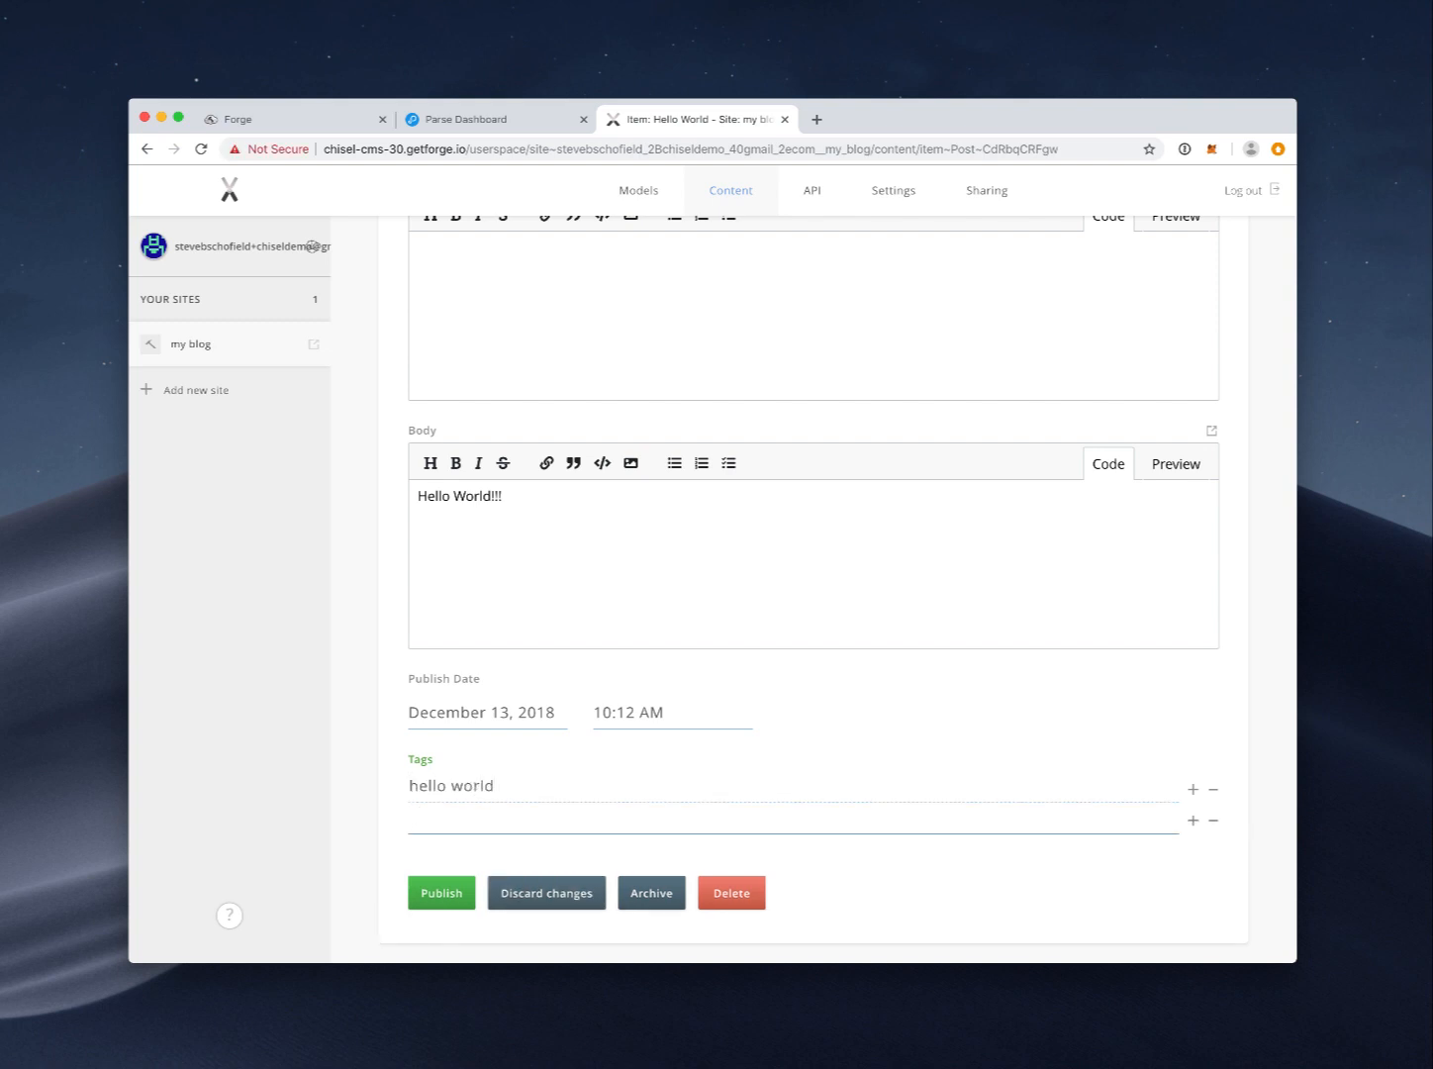
pyautogui.write('follow us')
pyautogui.press('Return')
pyautogui.write('sign up')
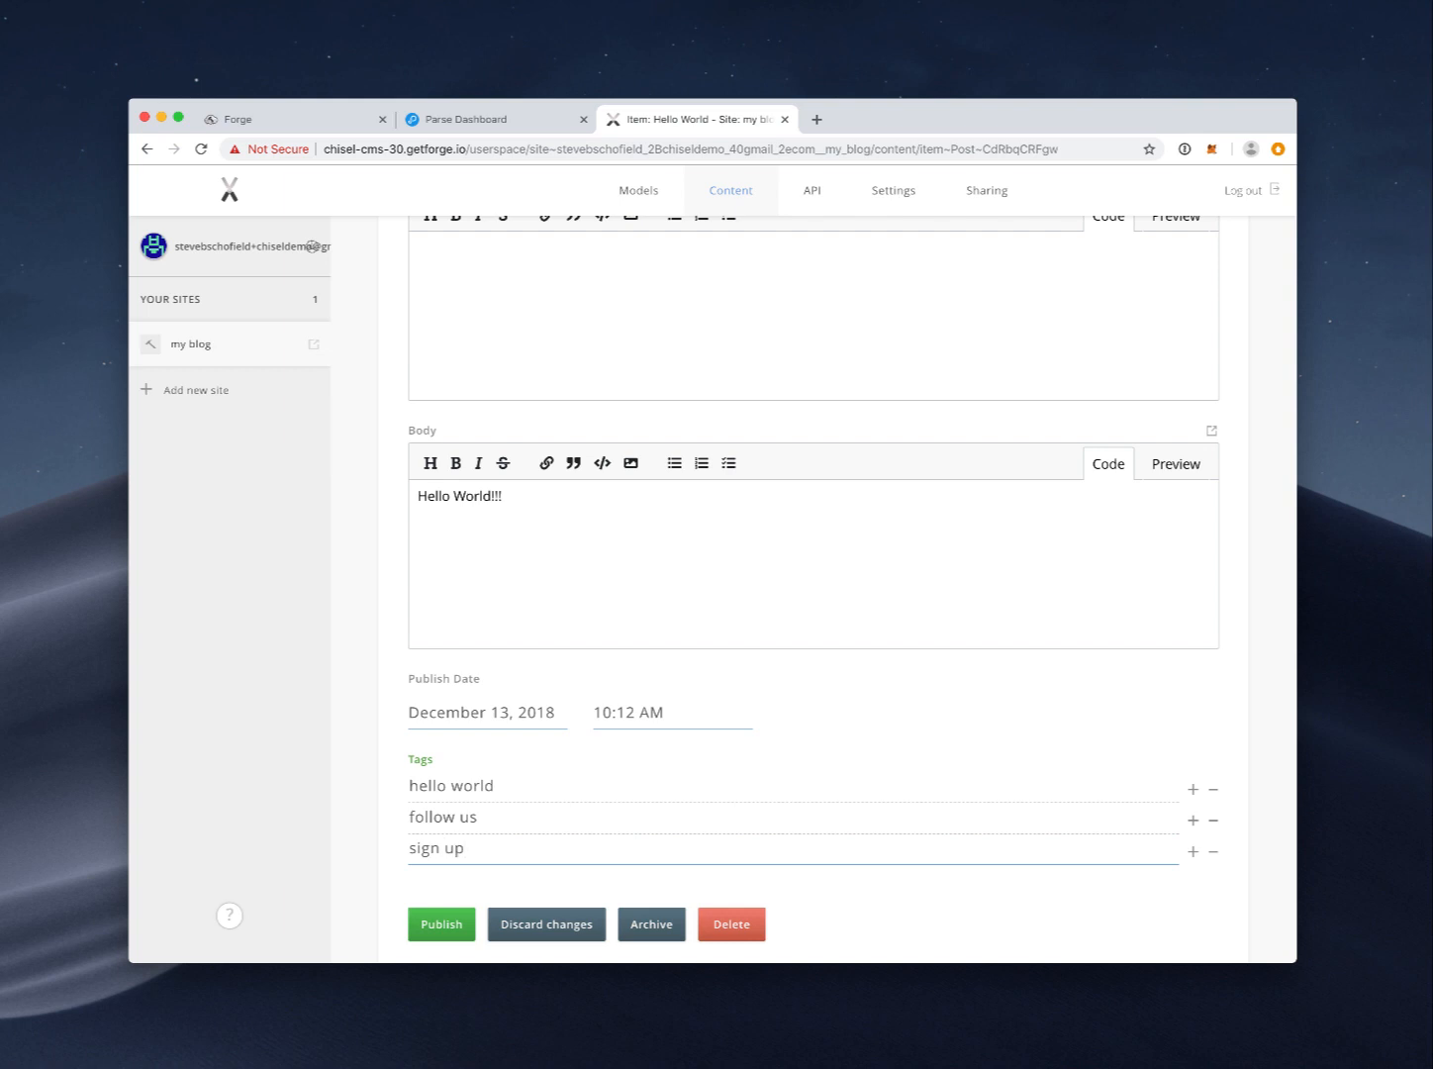
pyautogui.press('Return')
pyautogui.write('chisel roc')
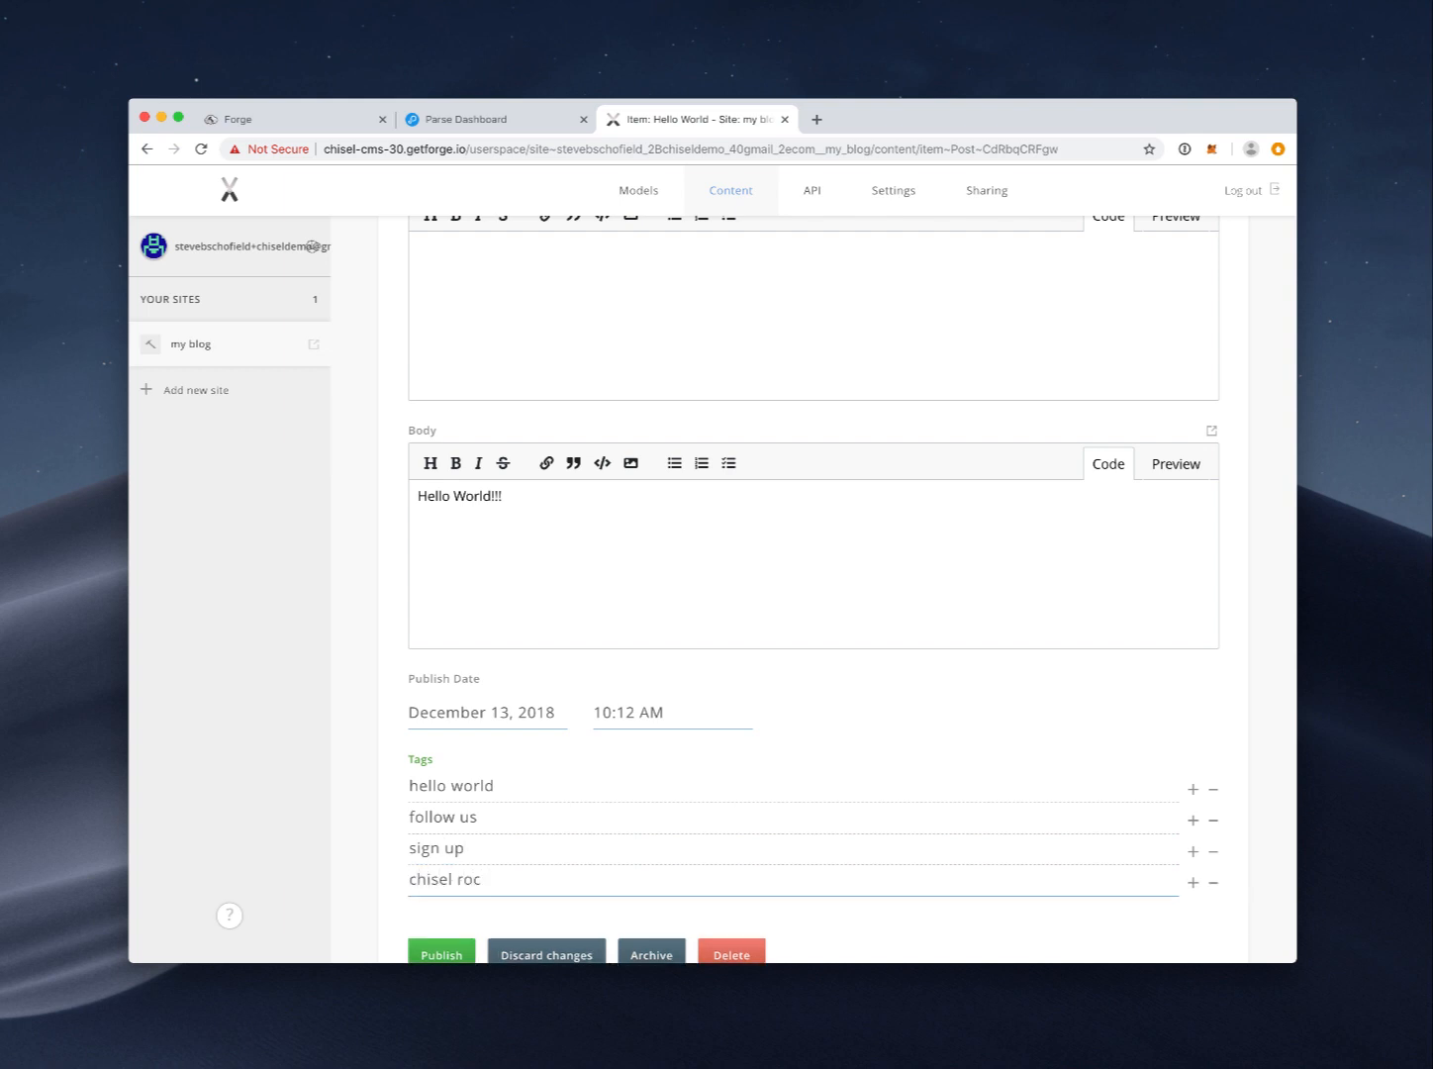
pyautogui.write('ks')
pyautogui.press('Return')
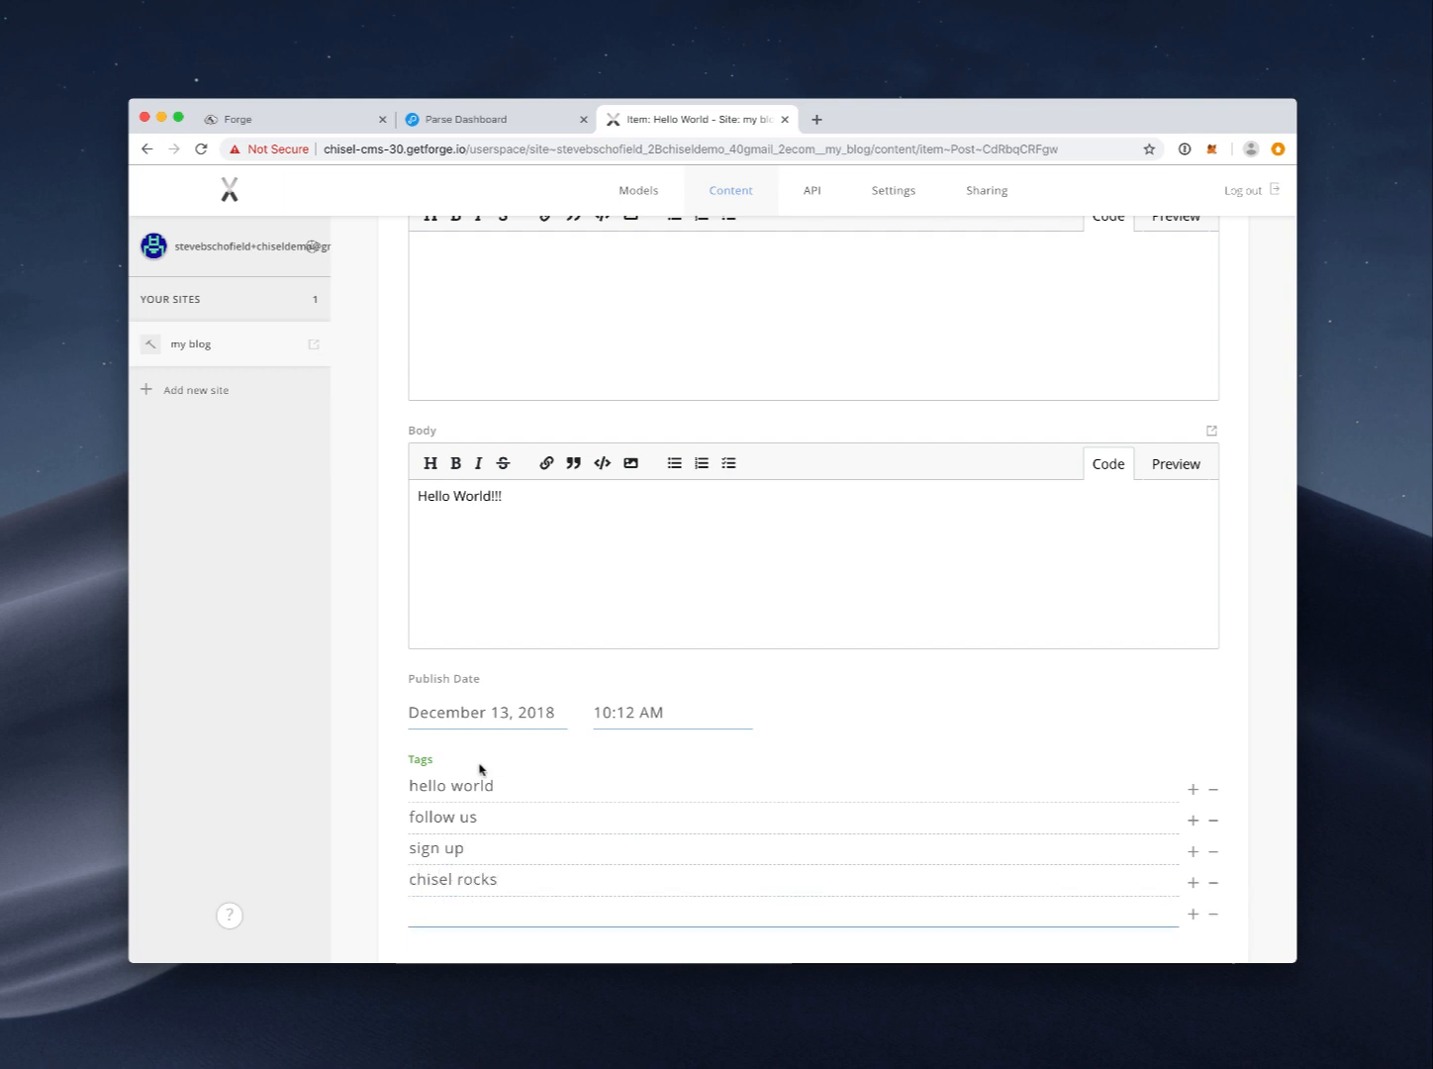
pyautogui.click(1213, 913)
# Step: Add the description 'A new post' and publish the Hello World post
pyautogui.scroll(-2, 913, 833)
pyautogui.click(466, 855)
pyautogui.scroll(5, 540, 602)
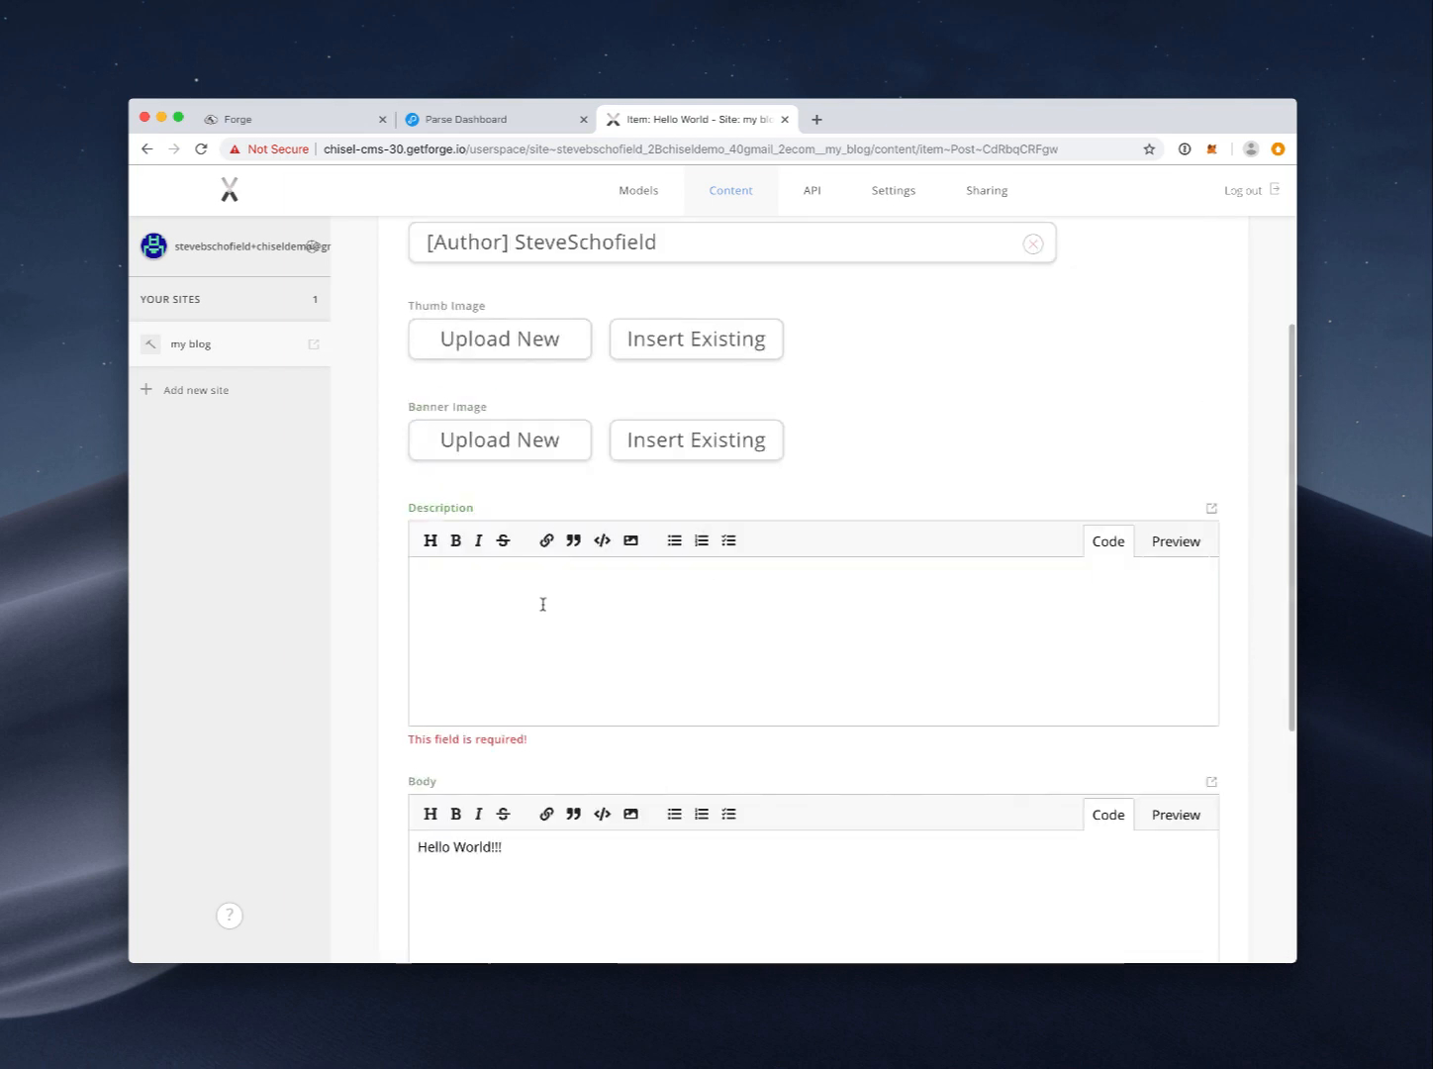
pyautogui.click(545, 602)
pyautogui.write('A new post')
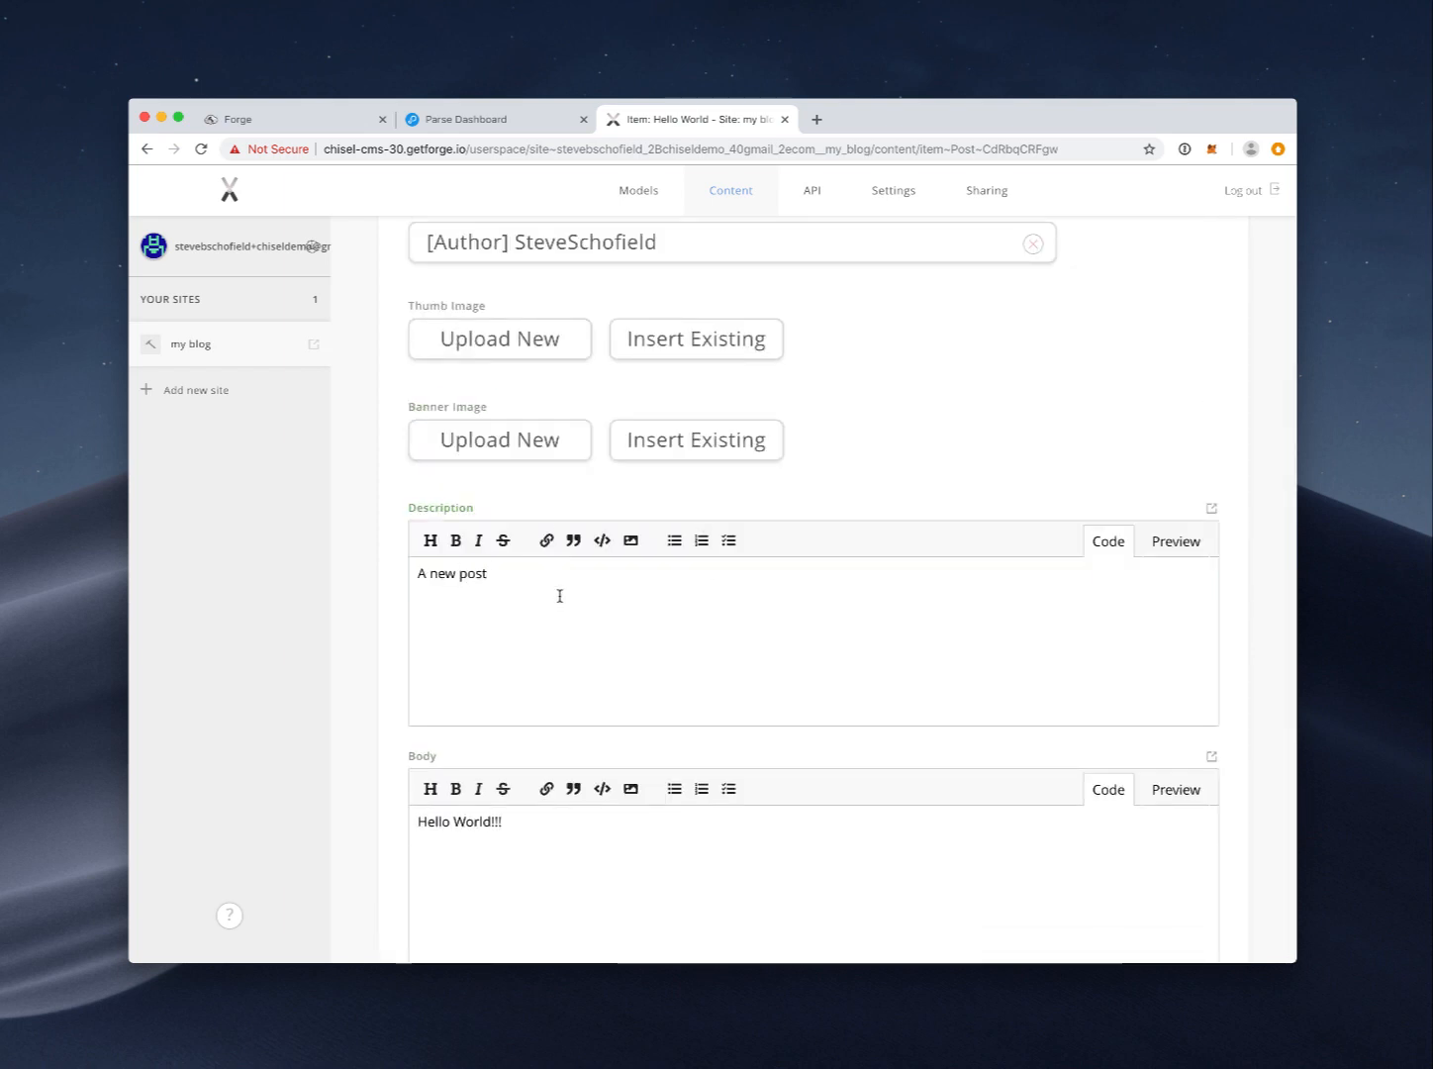
pyautogui.scroll(-5, 558, 593)
pyautogui.click(457, 866)
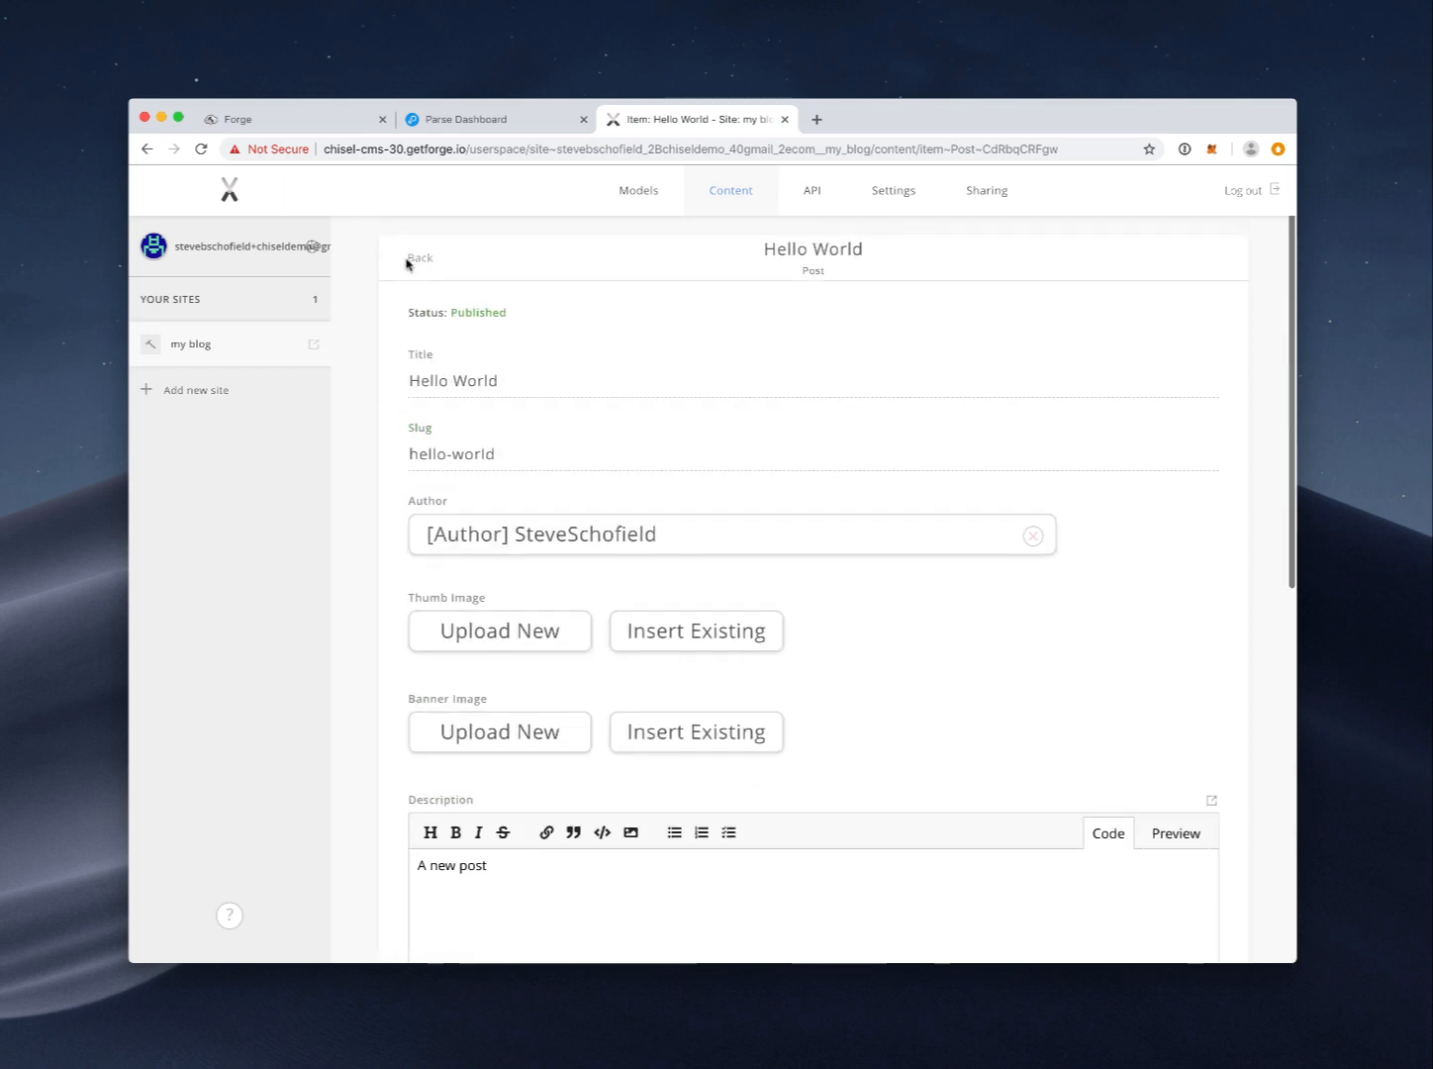
pyautogui.click(419, 268)
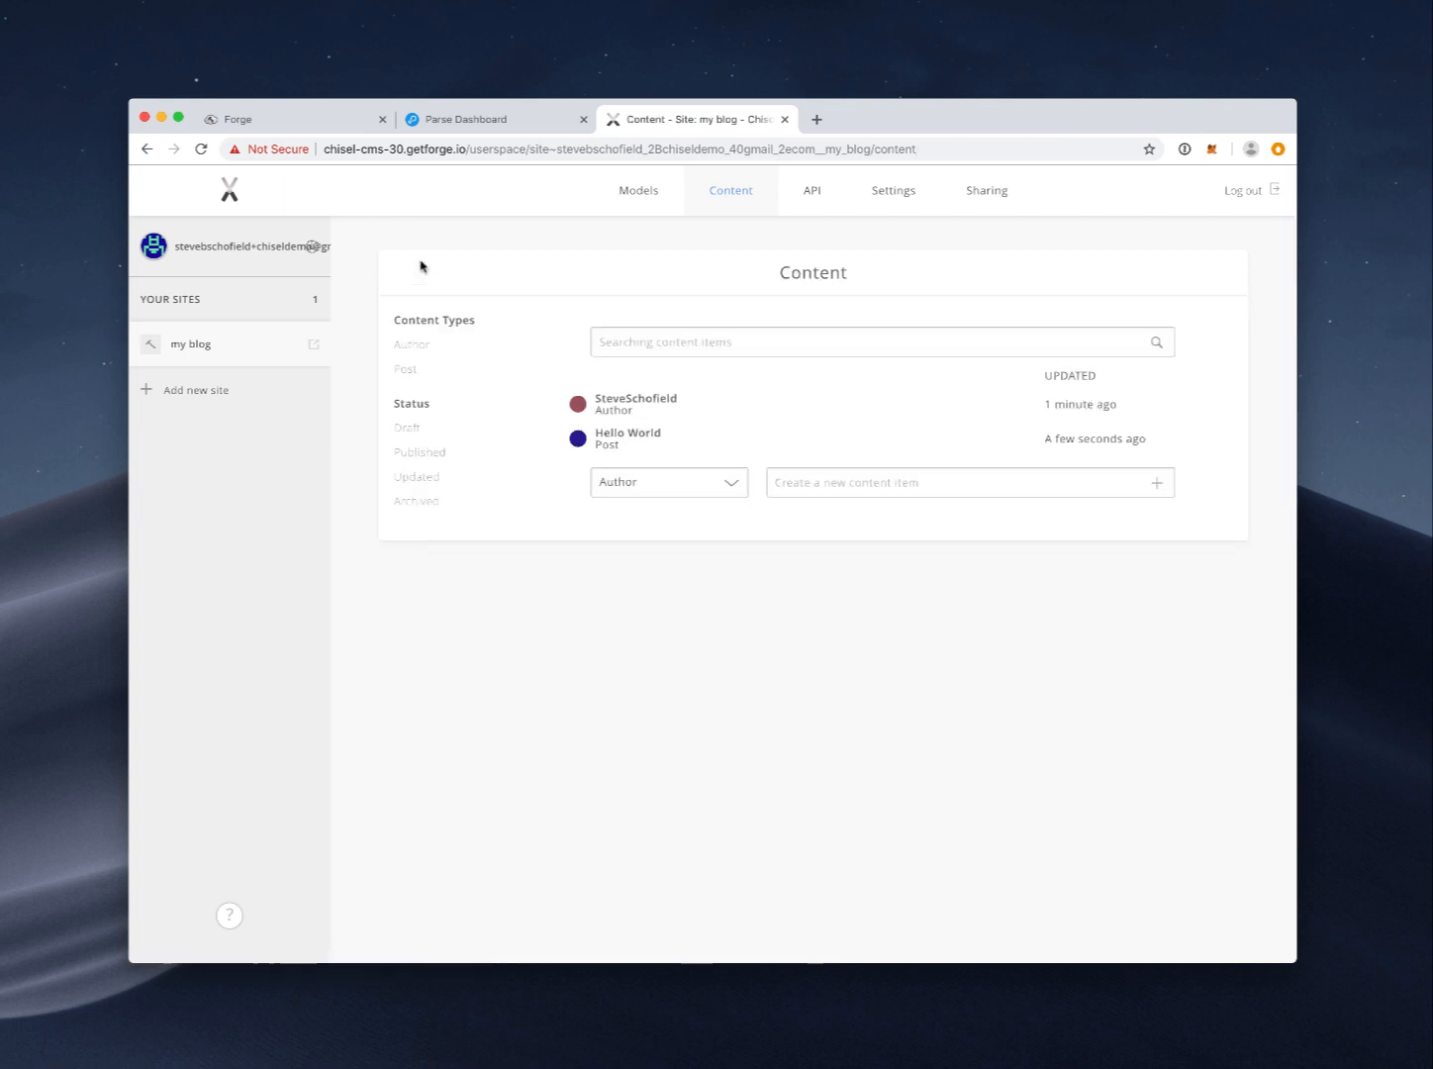